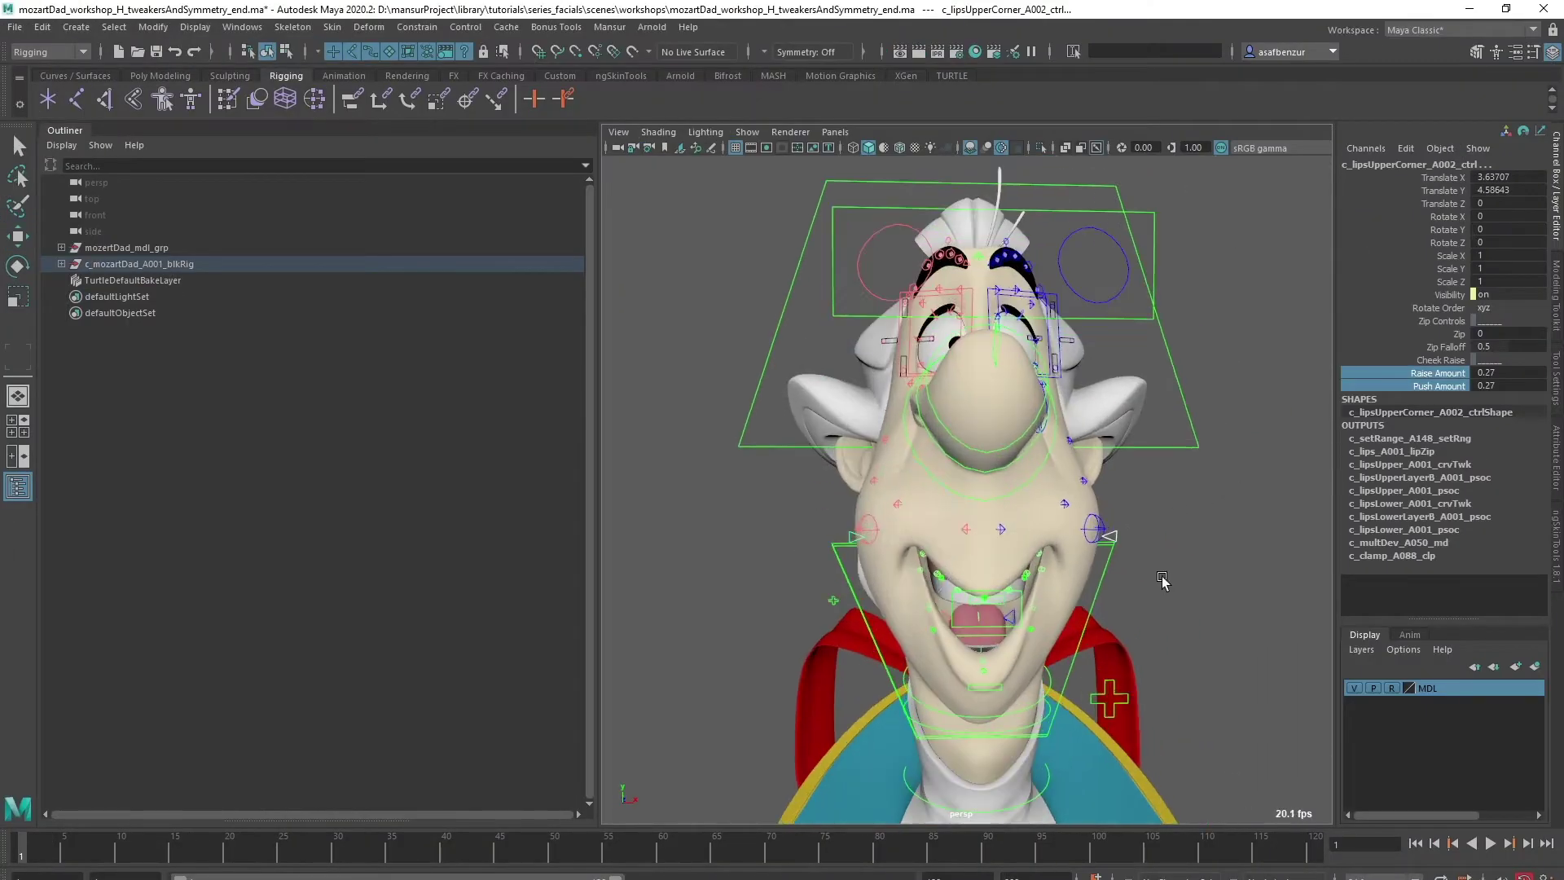
# Select the lip and jaw controls on the cartoon face rig to examine the mouth setup
pyautogui.press('e')
pyautogui.click(938, 547)
pyautogui.keyDown('alt'); pyautogui.moveTo(937, 547); pyautogui.dragTo(989, 631, button='right'); pyautogui.keyUp('alt')
pyautogui.click(990, 658)
pyautogui.press('w')
pyautogui.click(985, 675)
pyautogui.click(1246, 500)
pyautogui.scroll(-5, 1247, 499)
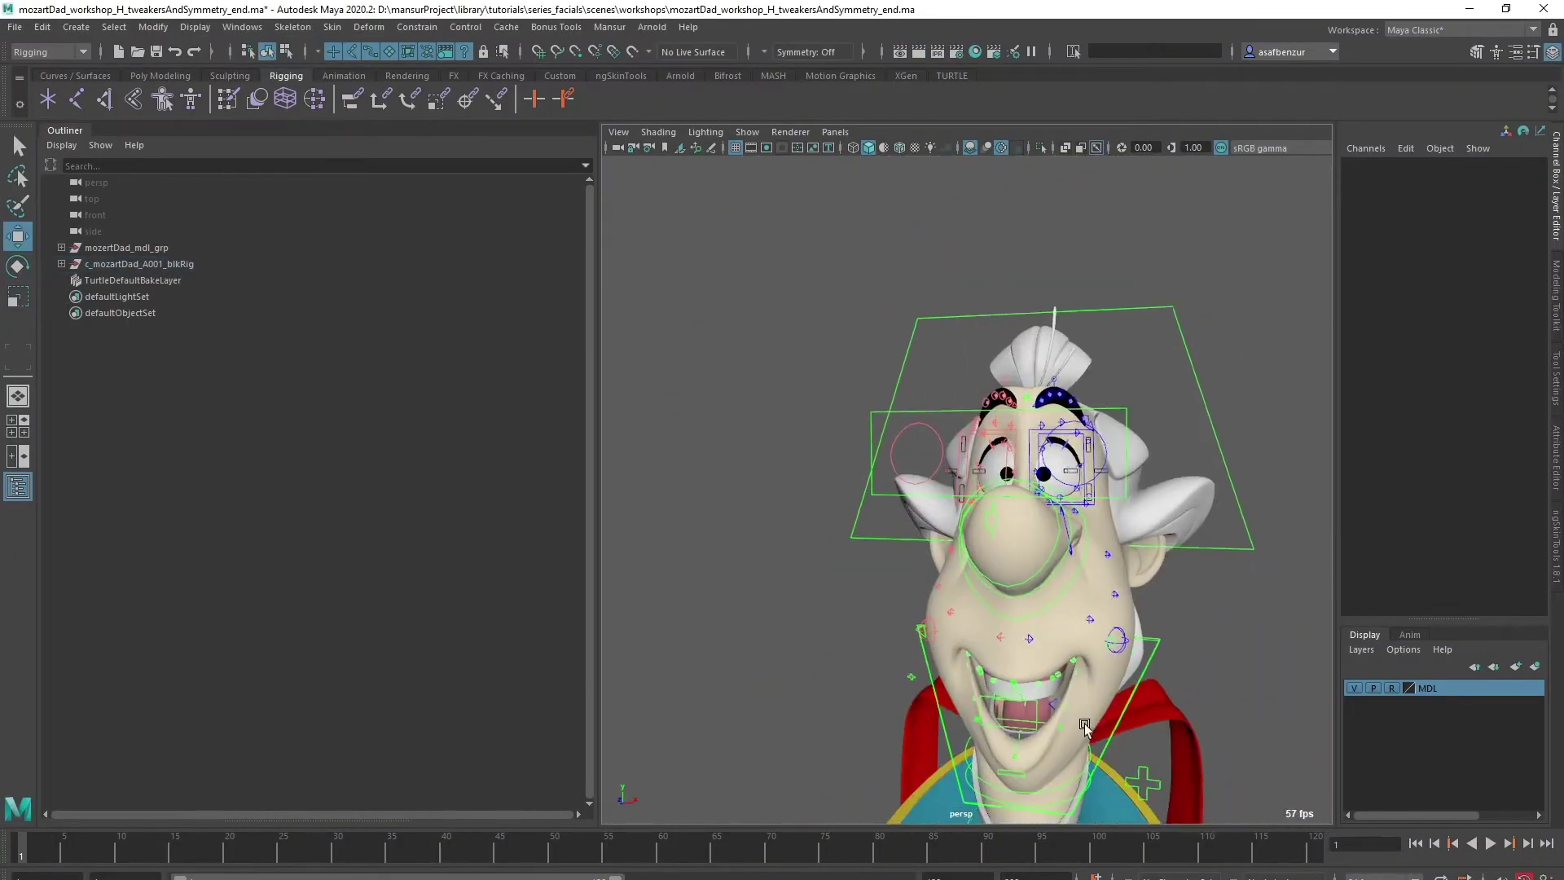
# Select both upper eyelid controls on the face rig and move them slightly upward together
pyautogui.click(1006, 341)
pyautogui.scroll(3, 1005, 338)
pyautogui.click(1239, 426)
pyautogui.click(1132, 494)
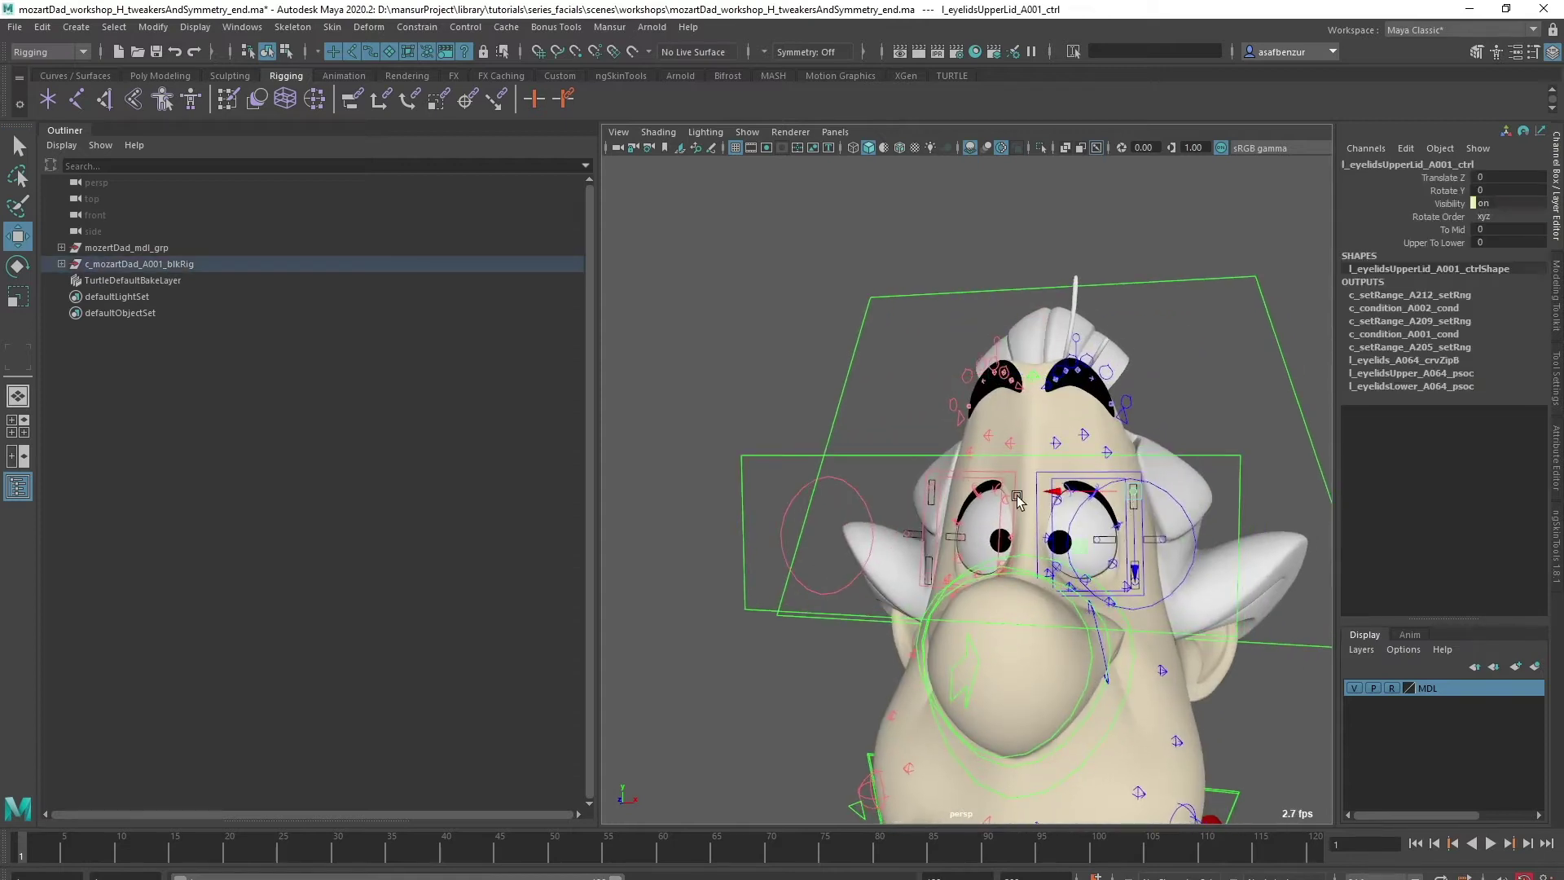
pyautogui.keyDown('shift'); pyautogui.click(935, 492); pyautogui.keyUp('shift')
pyautogui.moveTo(1132, 564); pyautogui.dragTo(1131, 547)
pyautogui.scroll(-5, 958, 489)
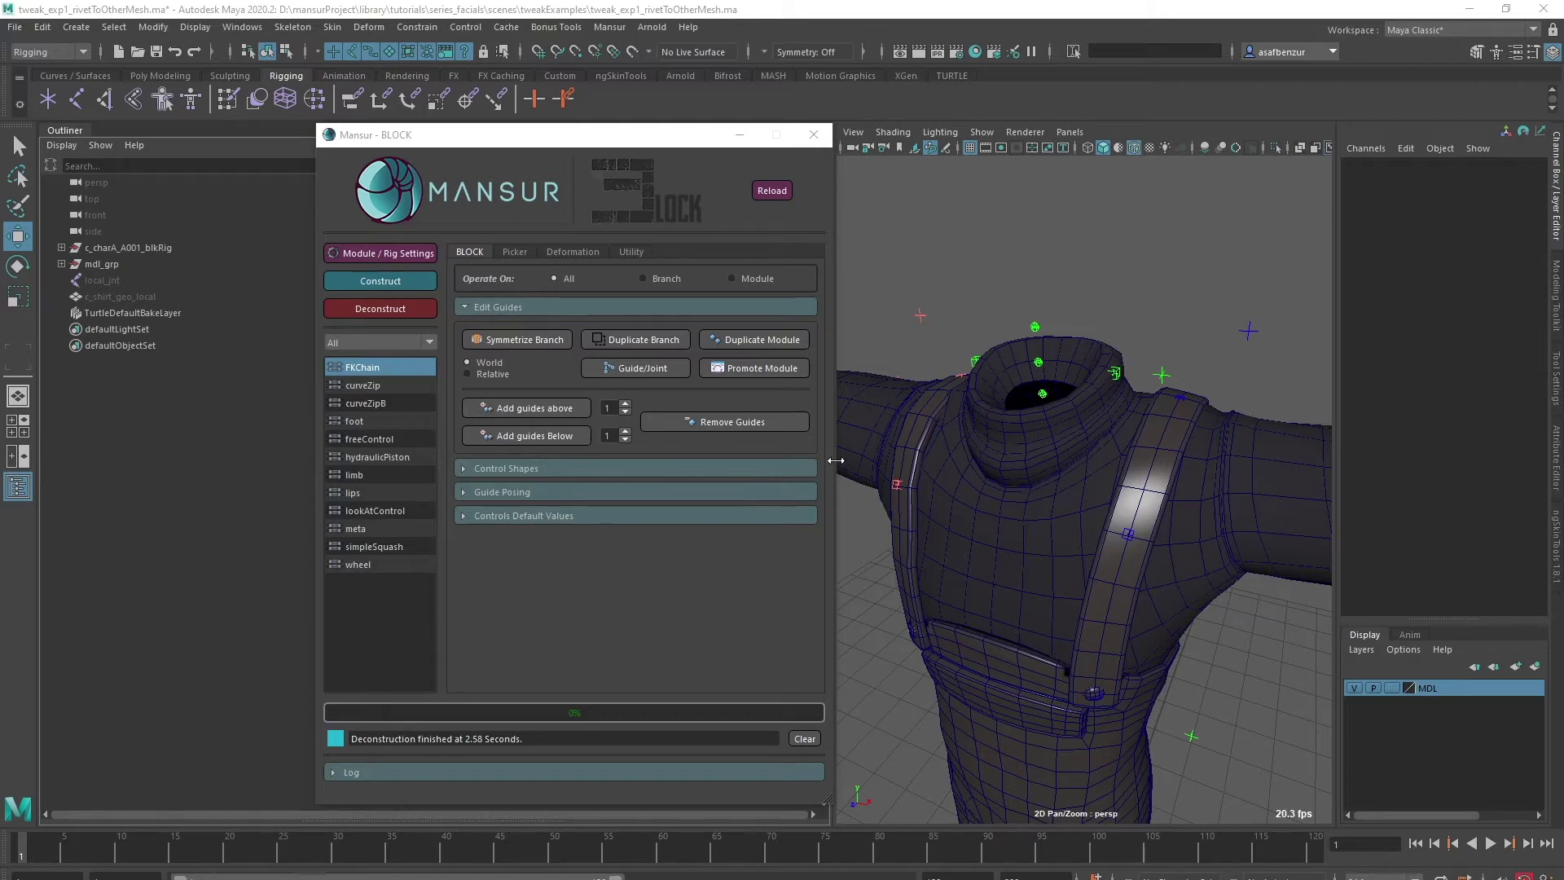
# Open the module settings of the l_strap_C control and expand its MeshTweaker options to examine rivetToMesh
pyautogui.click(1180, 396)
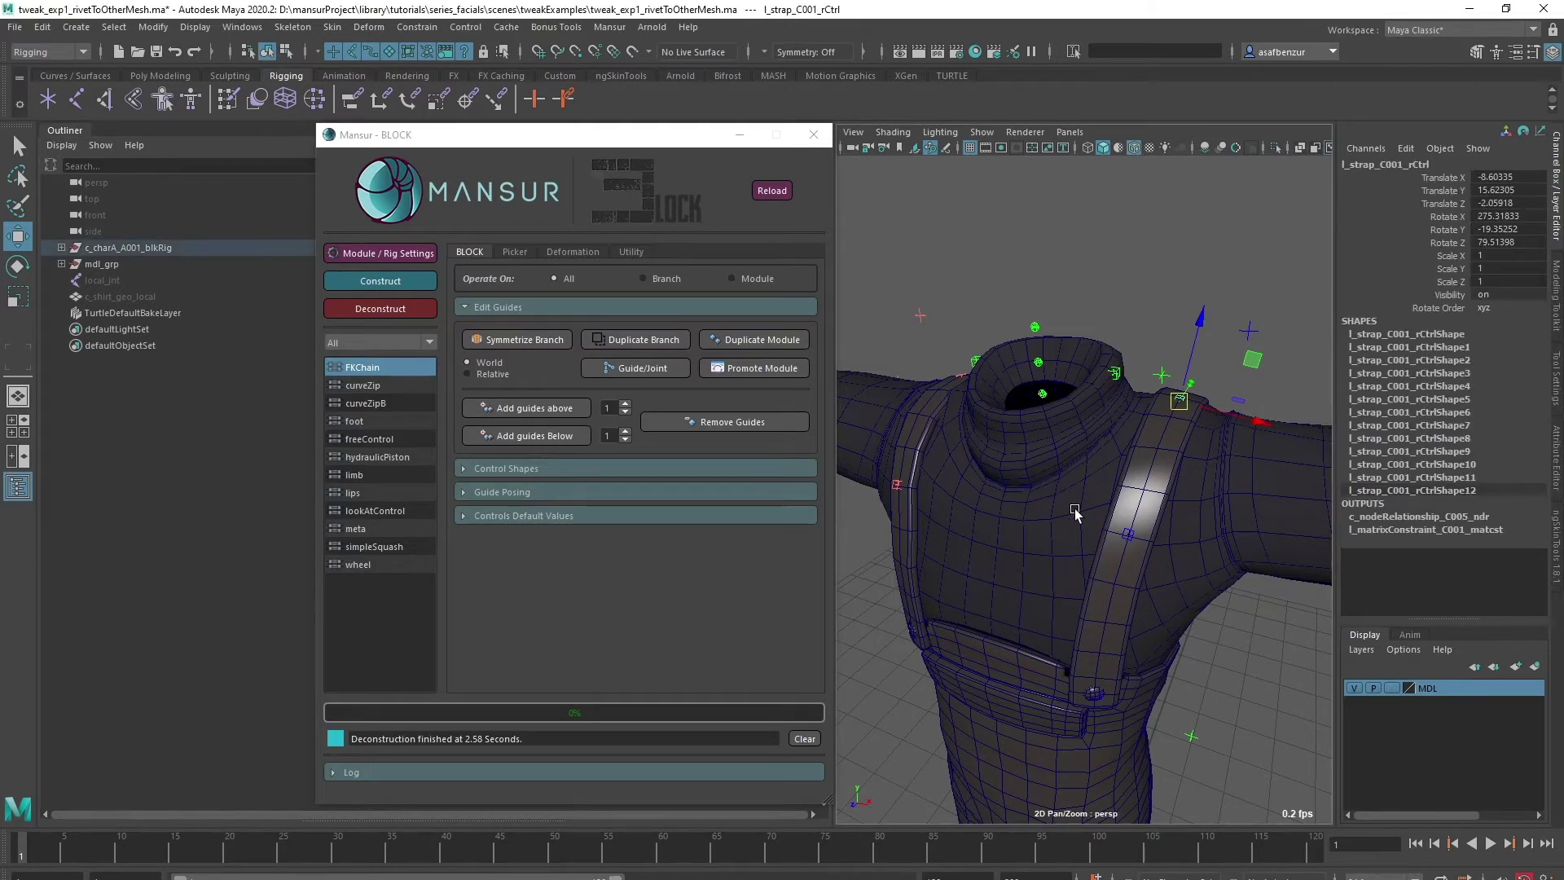
pyautogui.click(387, 252)
pyautogui.click(765, 252)
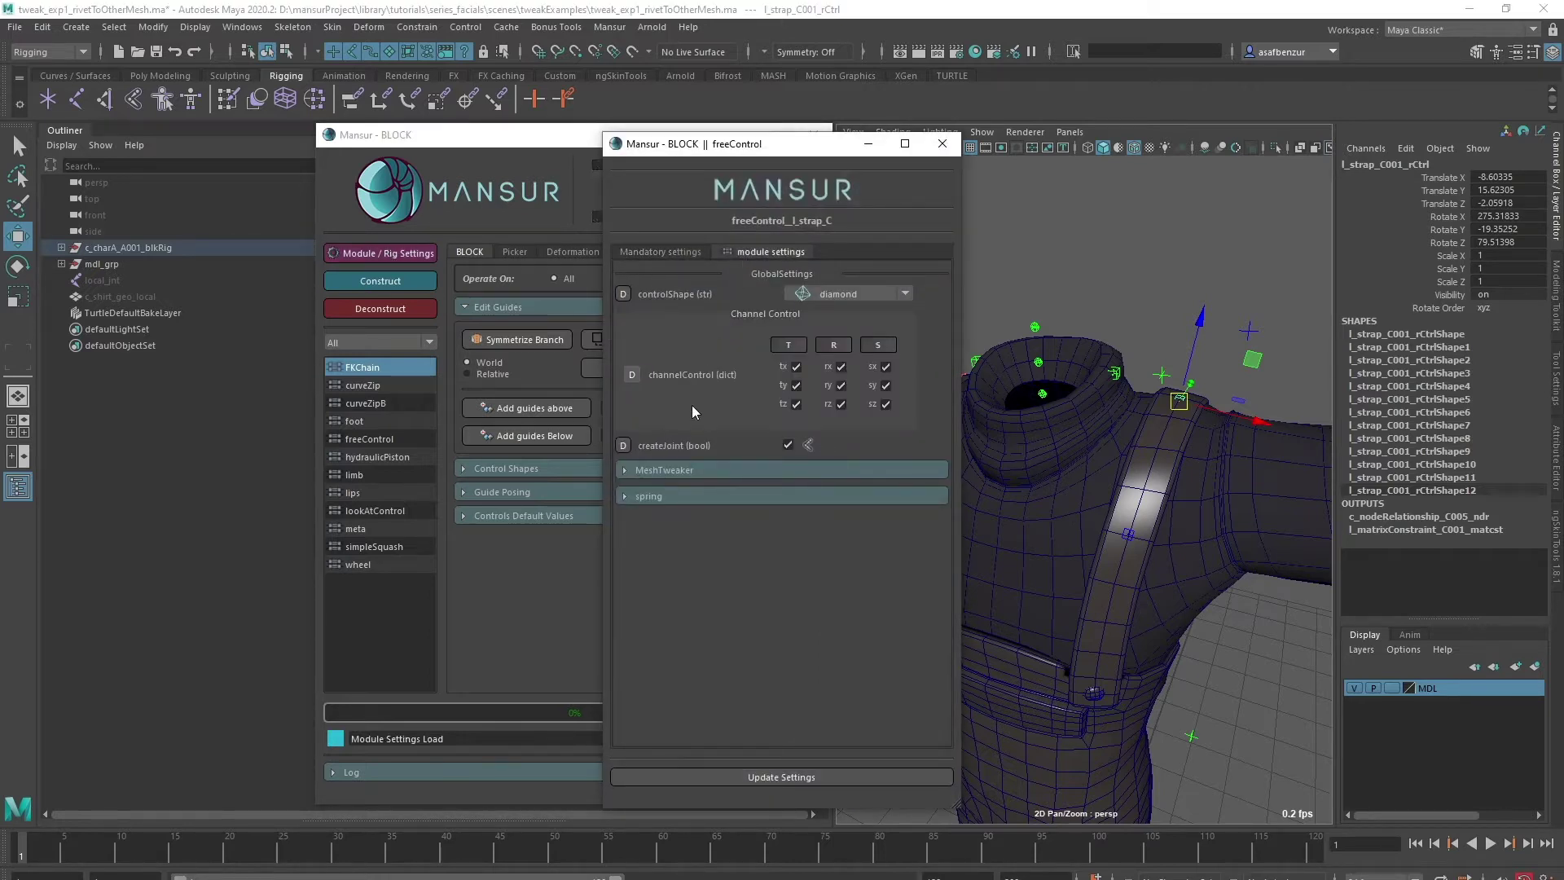
pyautogui.click(681, 473)
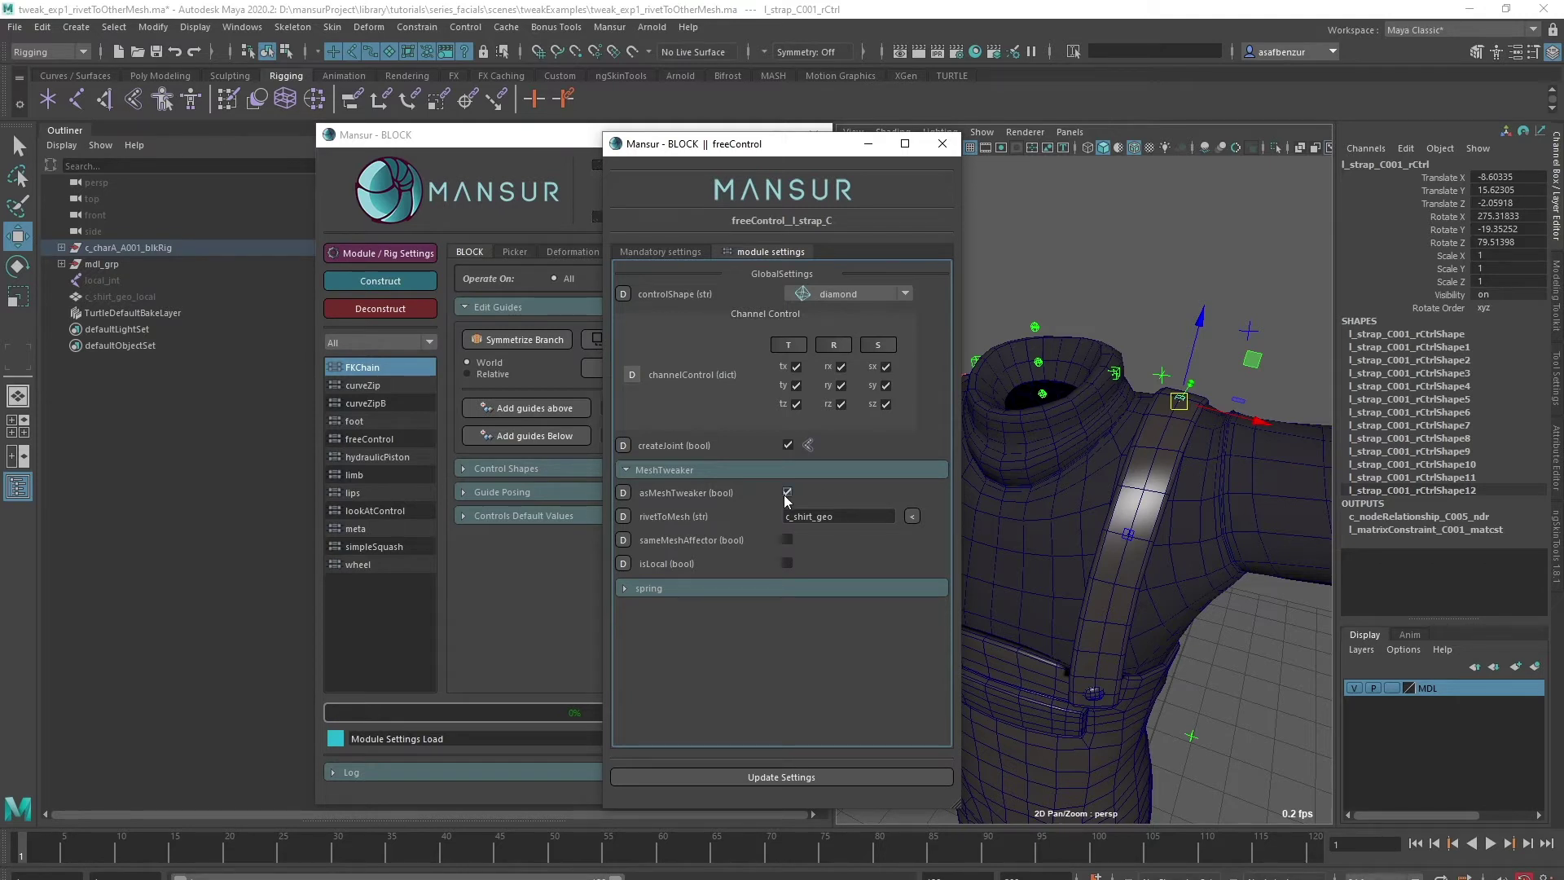
pyautogui.click(855, 517)
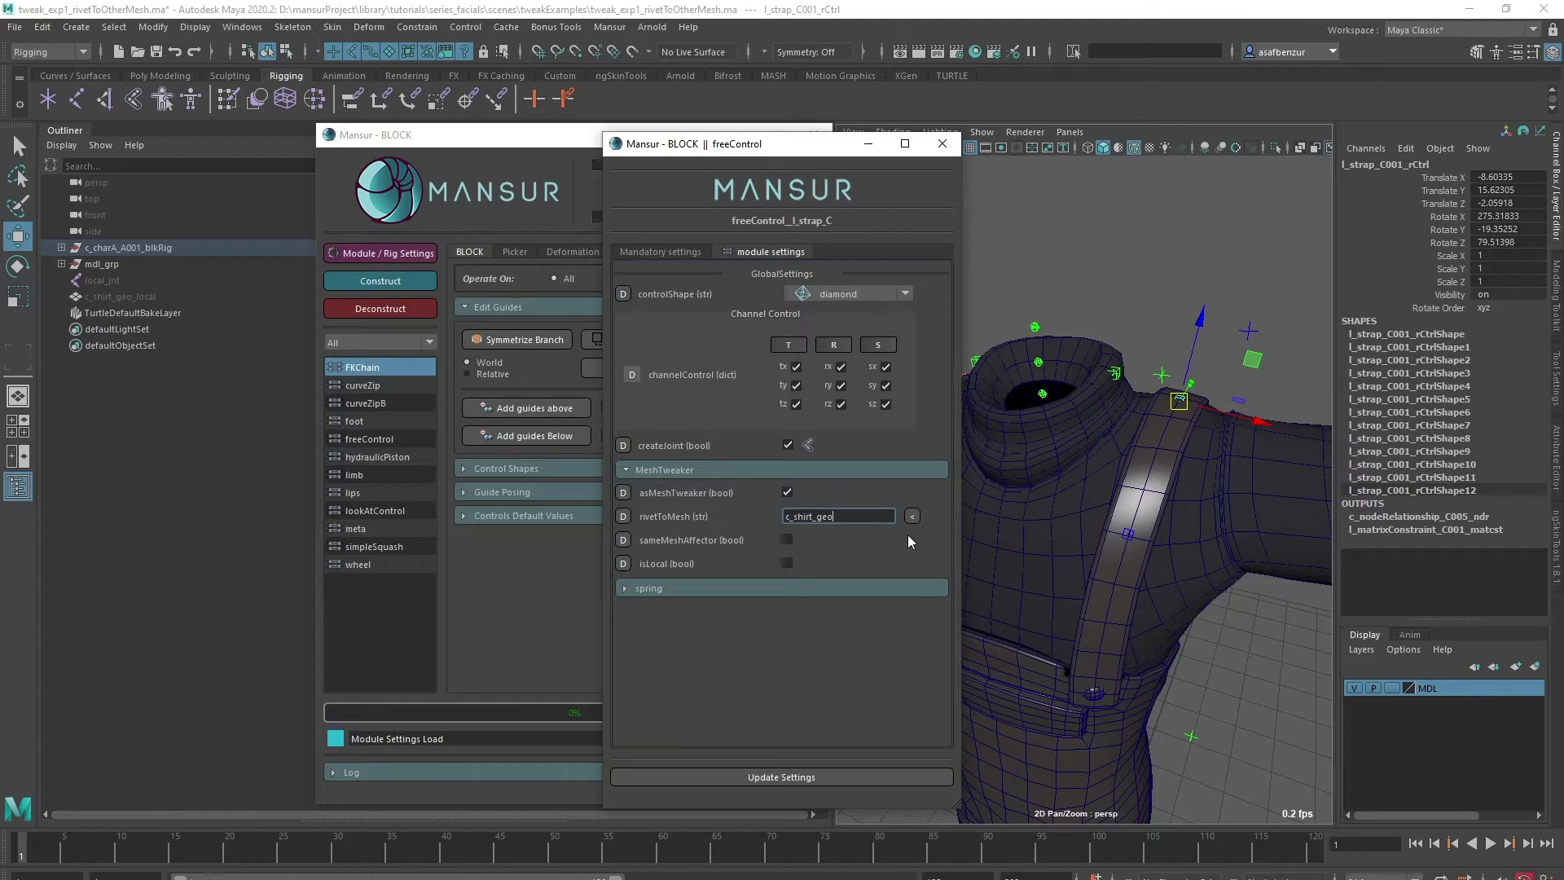
# Select the shirt mesh and the overalls mesh in turn to examine which geometry the strap tweaker involves
pyautogui.click(1035, 555)
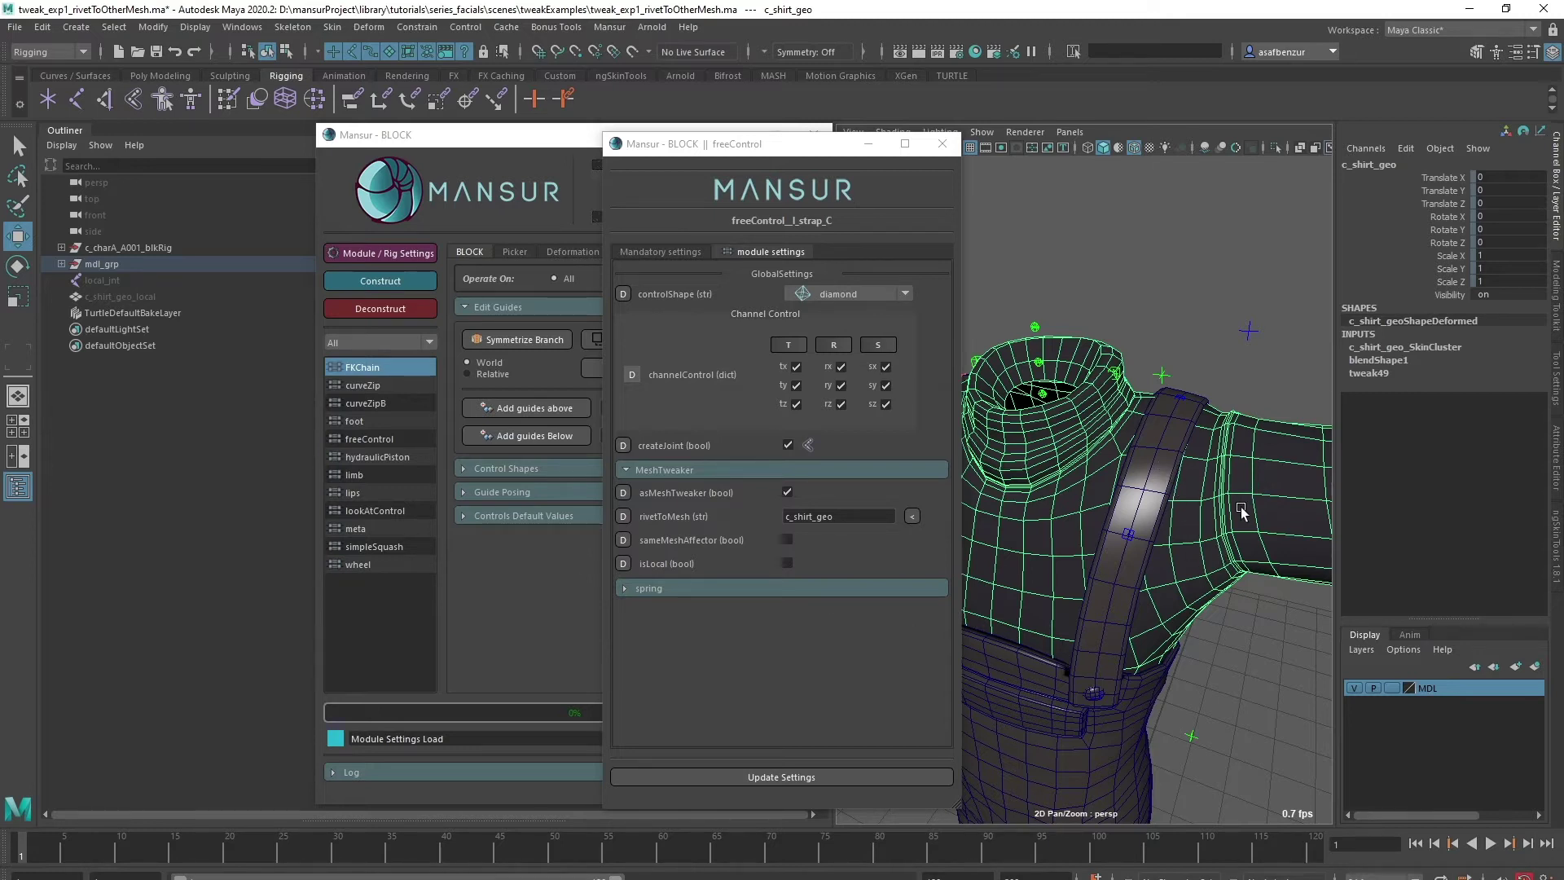
pyautogui.click(1157, 454)
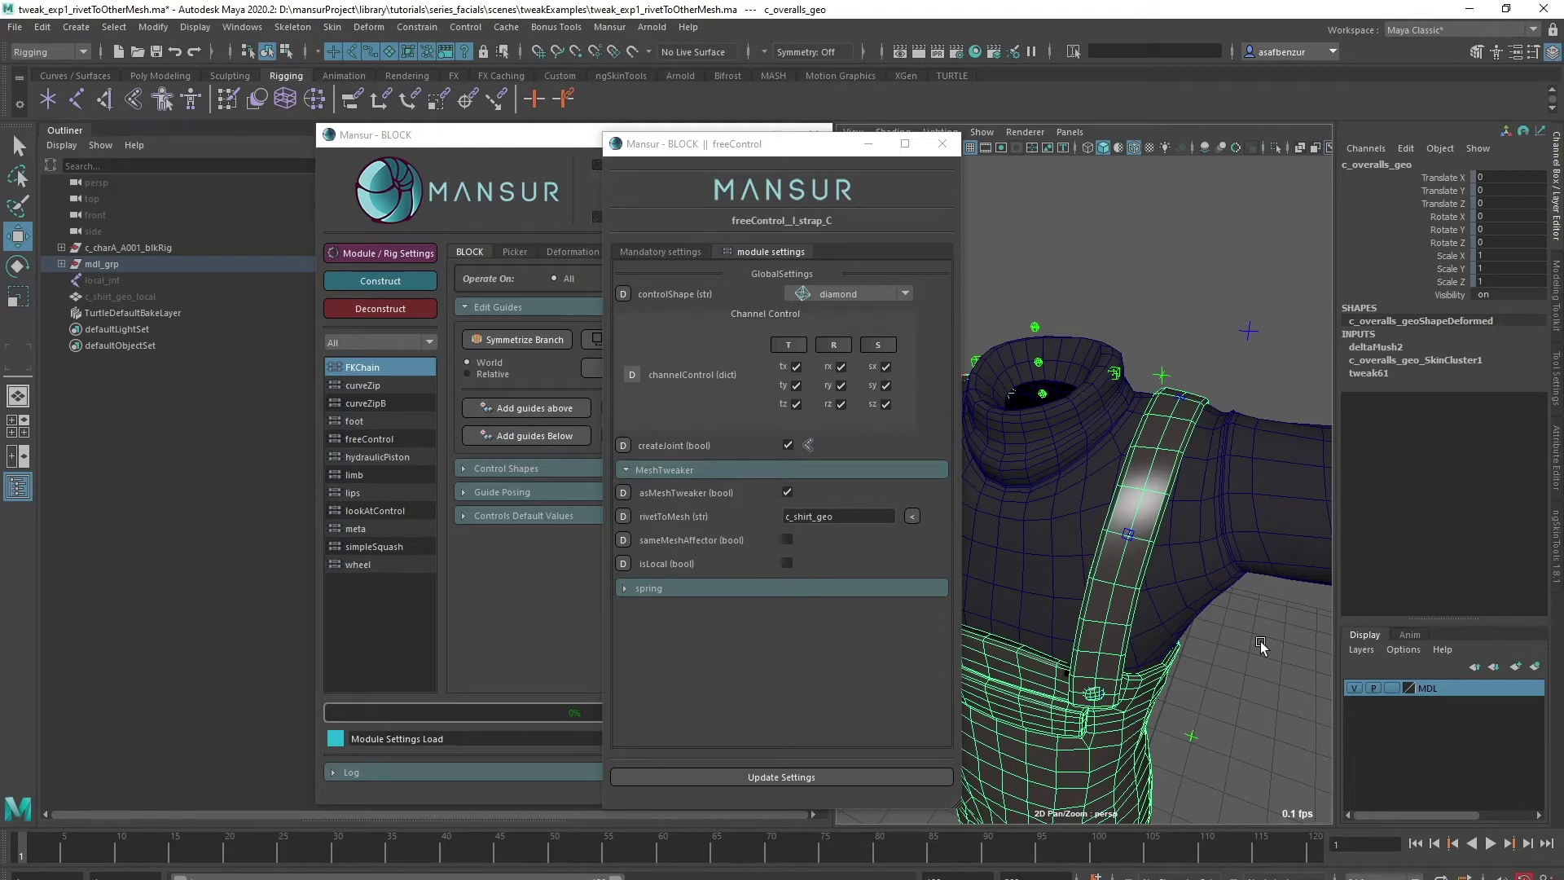
pyautogui.click(1216, 542)
pyautogui.click(1137, 689)
pyautogui.click(1181, 570)
# Open the module settings of the c_smEffector_A control and expand its MeshTweaker options for review
pyautogui.click(1043, 396)
pyautogui.click(942, 147)
pyautogui.click(429, 253)
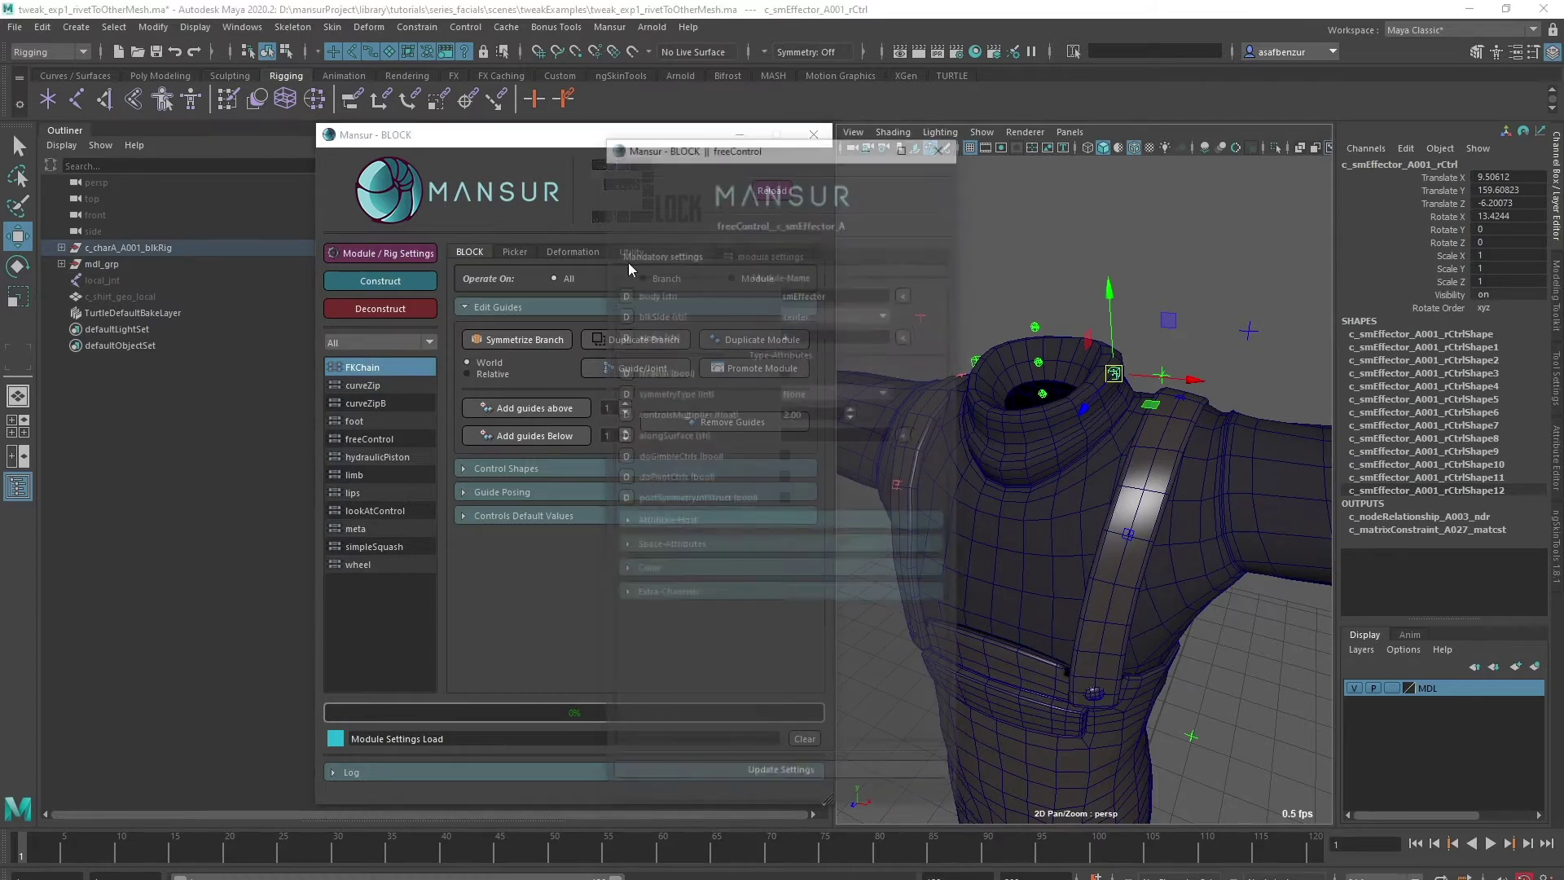
pyautogui.click(746, 249)
pyautogui.click(667, 470)
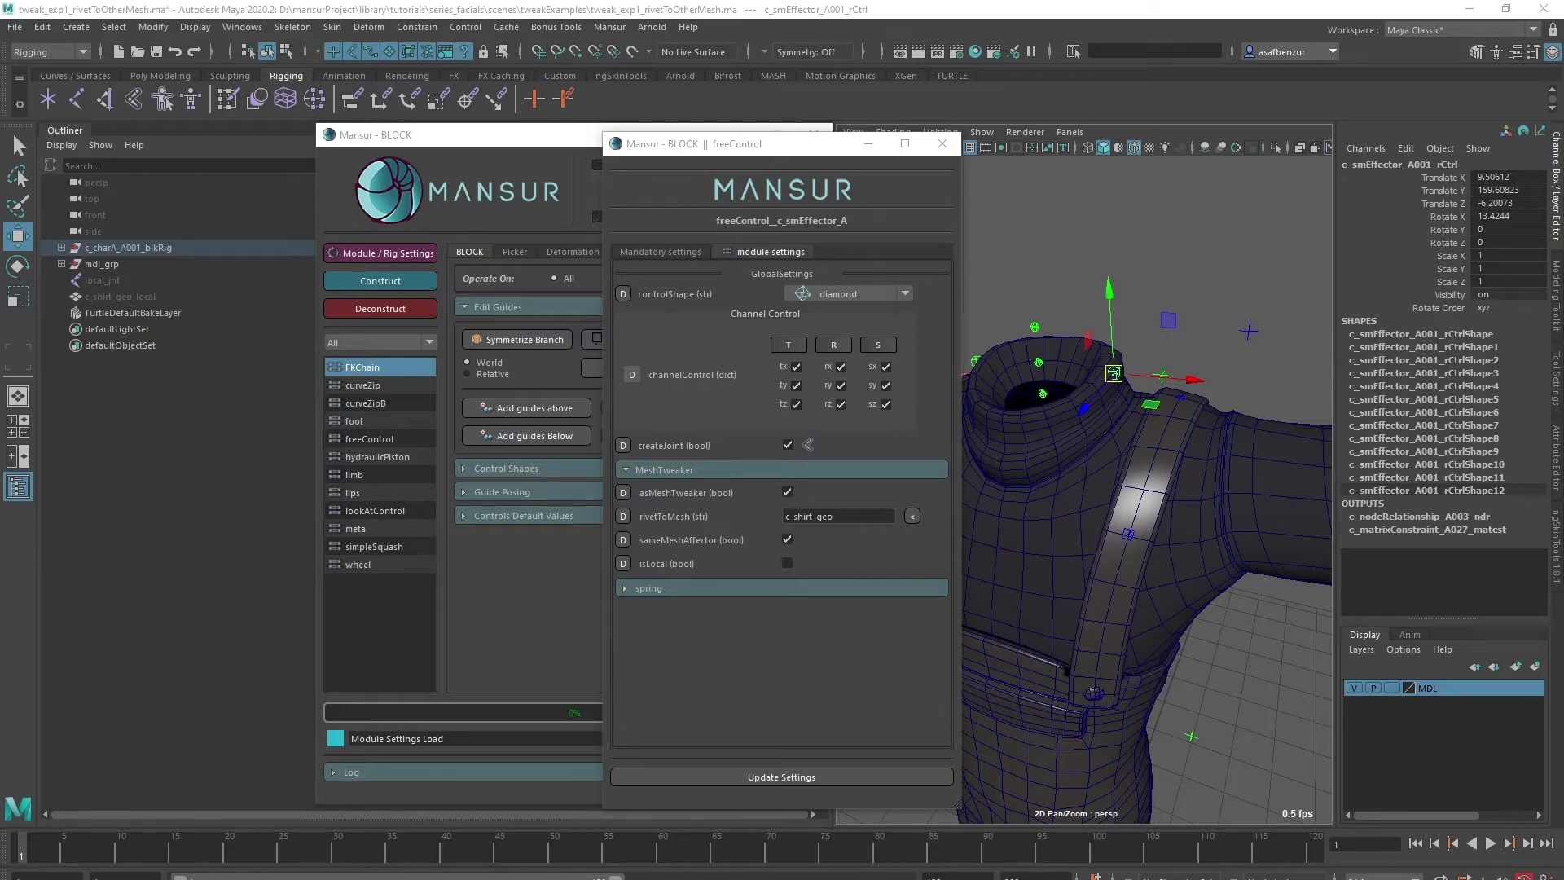
# Open the module settings of the c_smEffector_B control and expand its MeshTweaker options for review
pyautogui.click(942, 143)
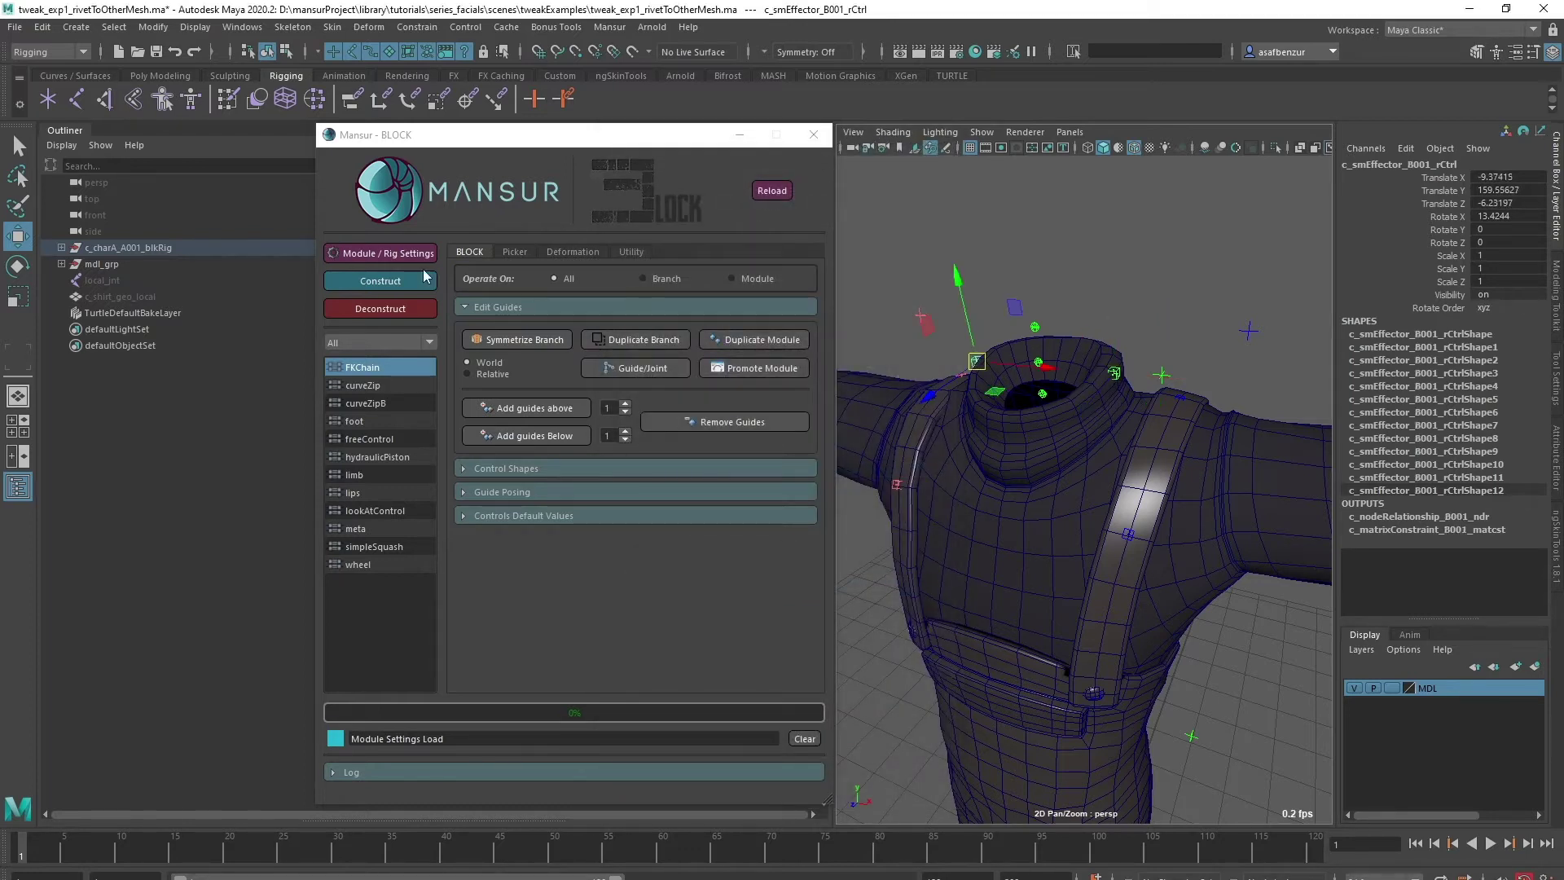
pyautogui.click(384, 252)
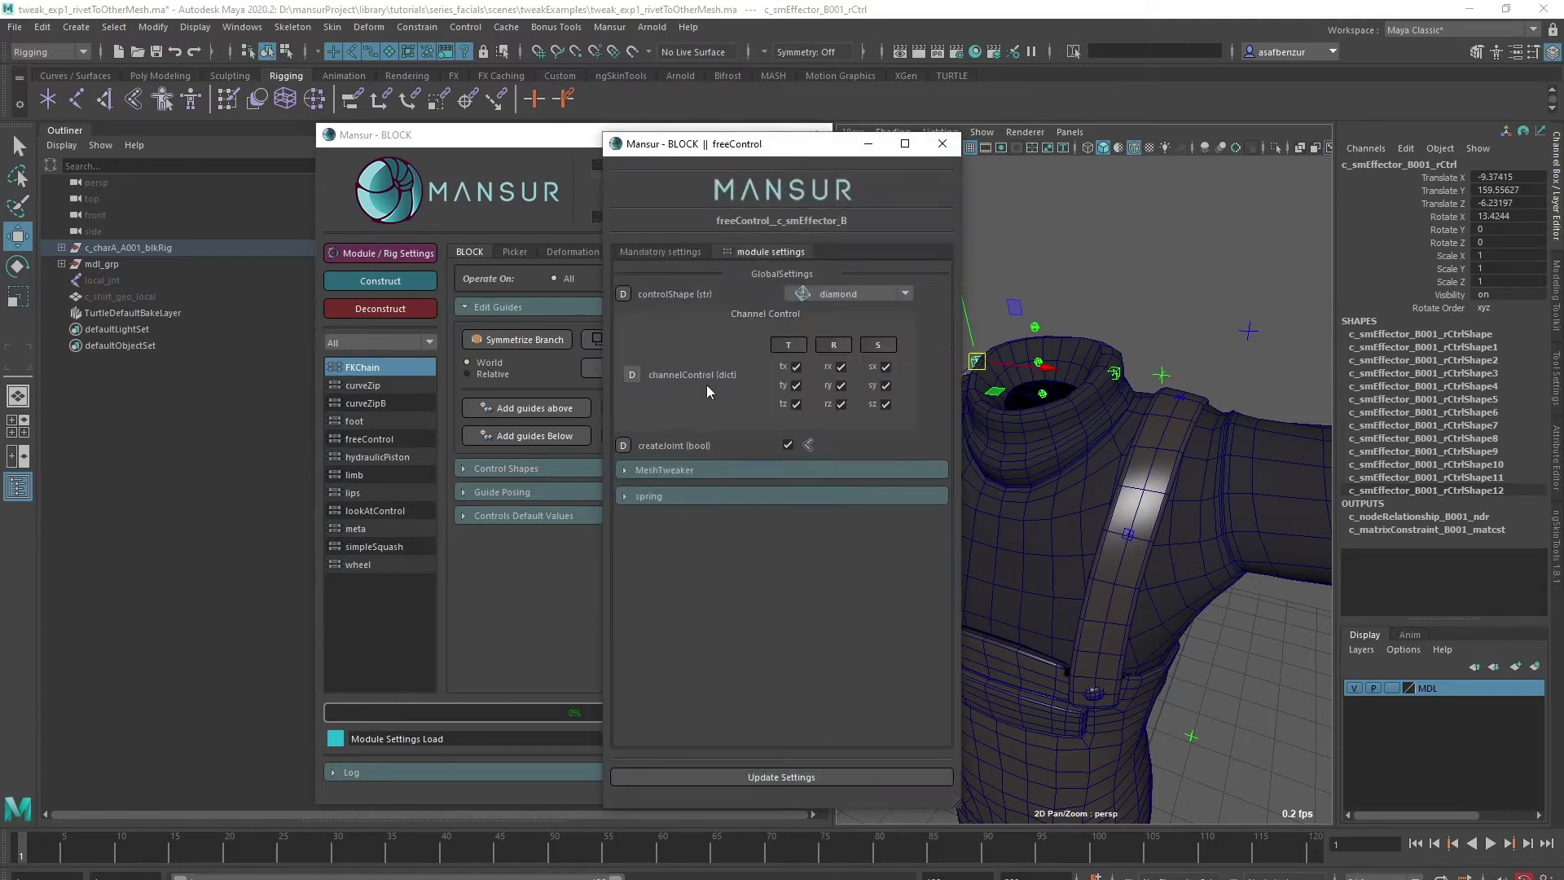
pyautogui.click(660, 471)
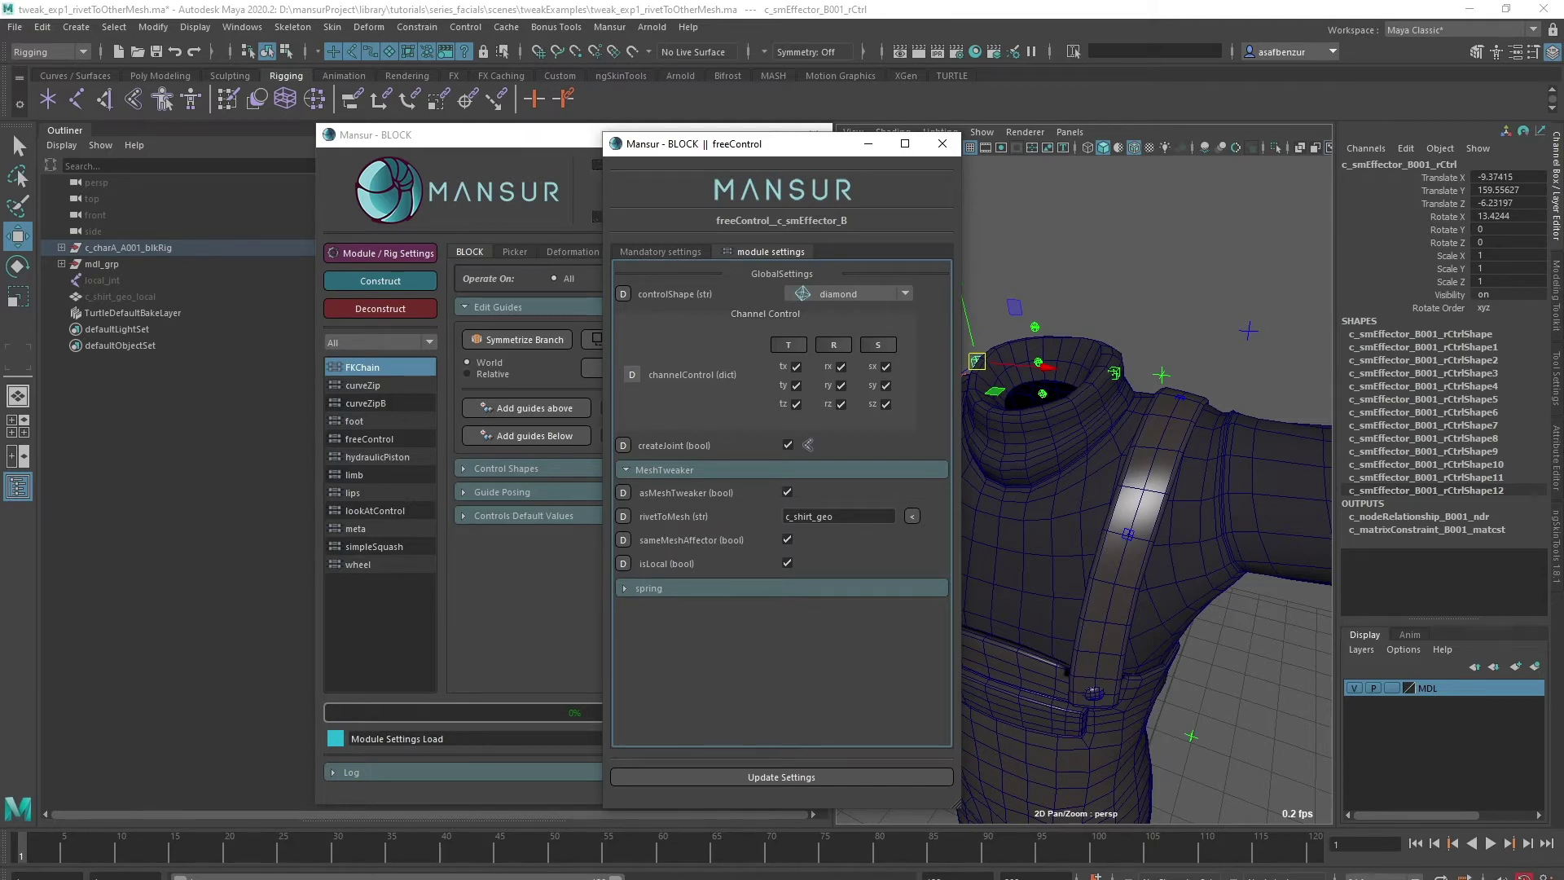
# Select the shirt mesh and expand its blendShape1 input to examine the blend shape targets
pyautogui.keyDown('alt'); pyautogui.moveTo(1114, 530); pyautogui.dragTo(1039, 480, button='right'); pyautogui.keyUp('alt')
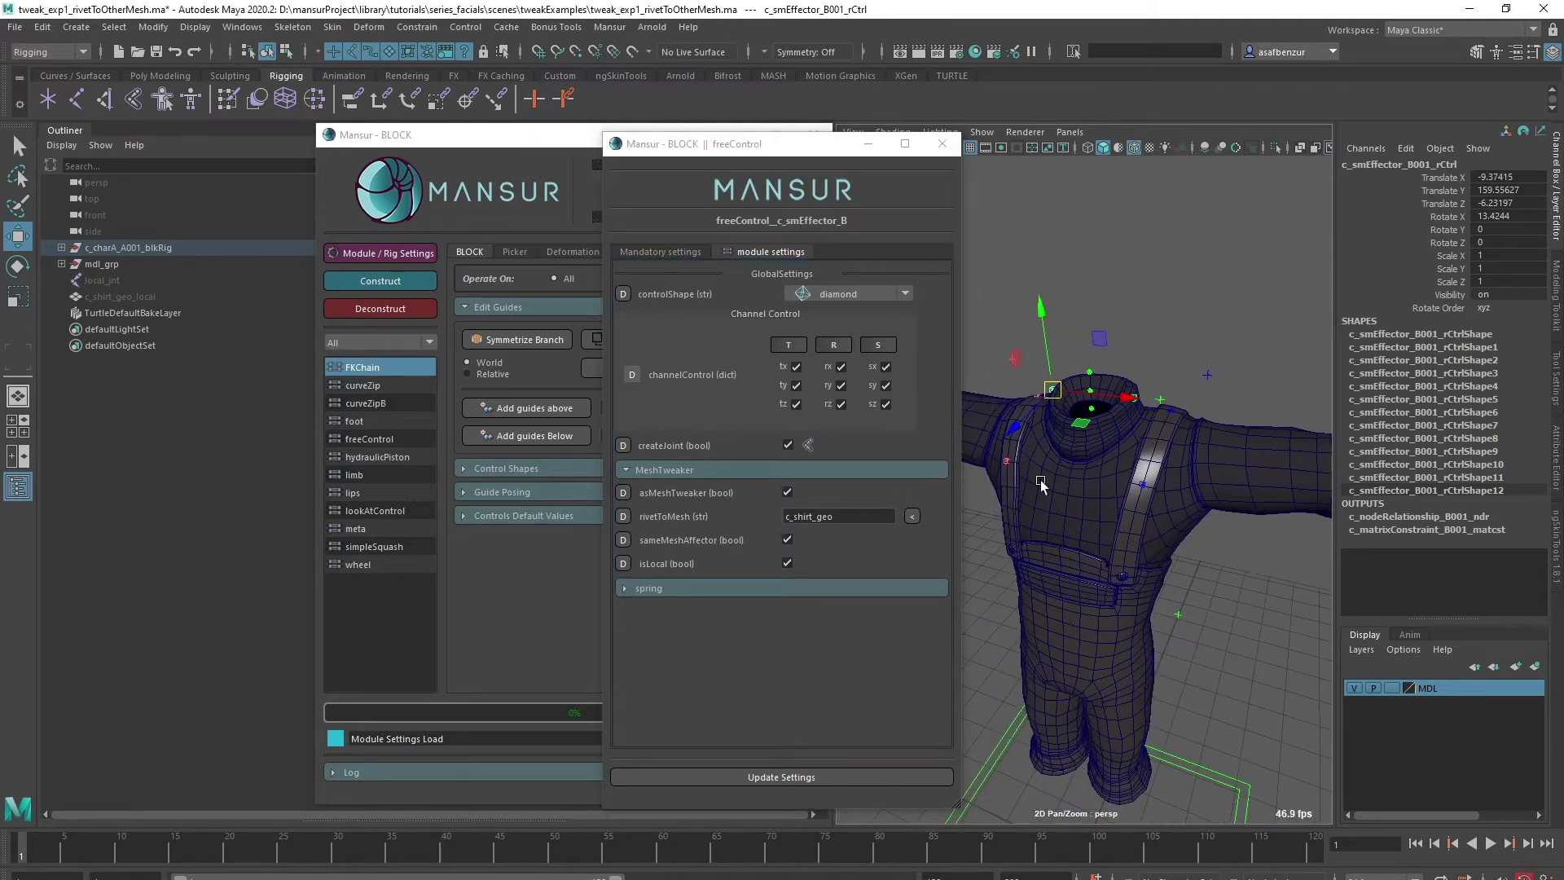
pyautogui.click(112, 296)
pyautogui.click(1090, 476)
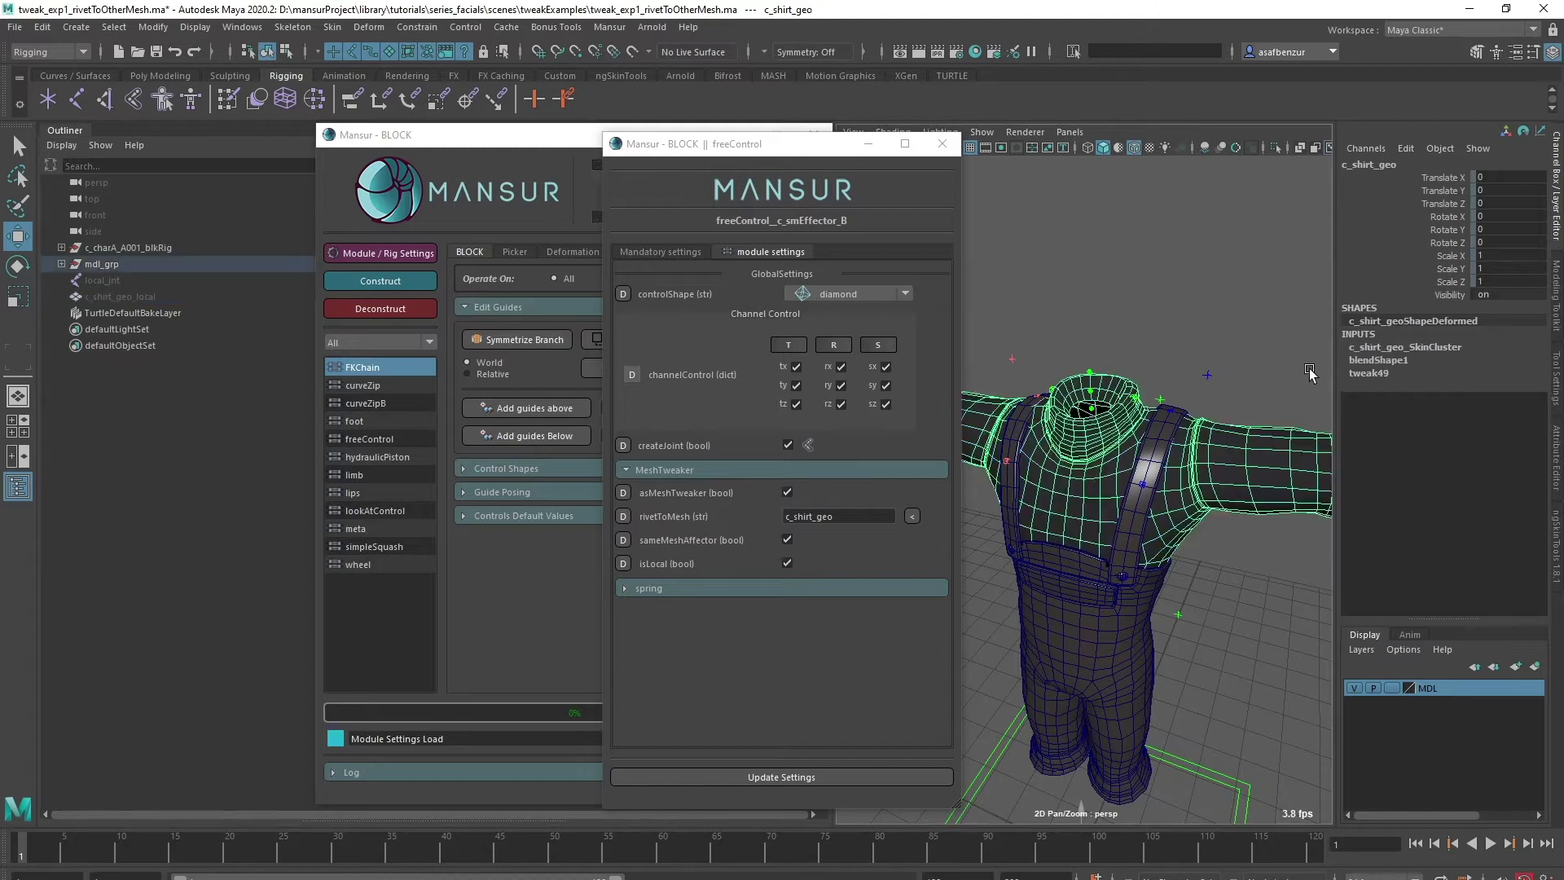
pyautogui.click(1393, 361)
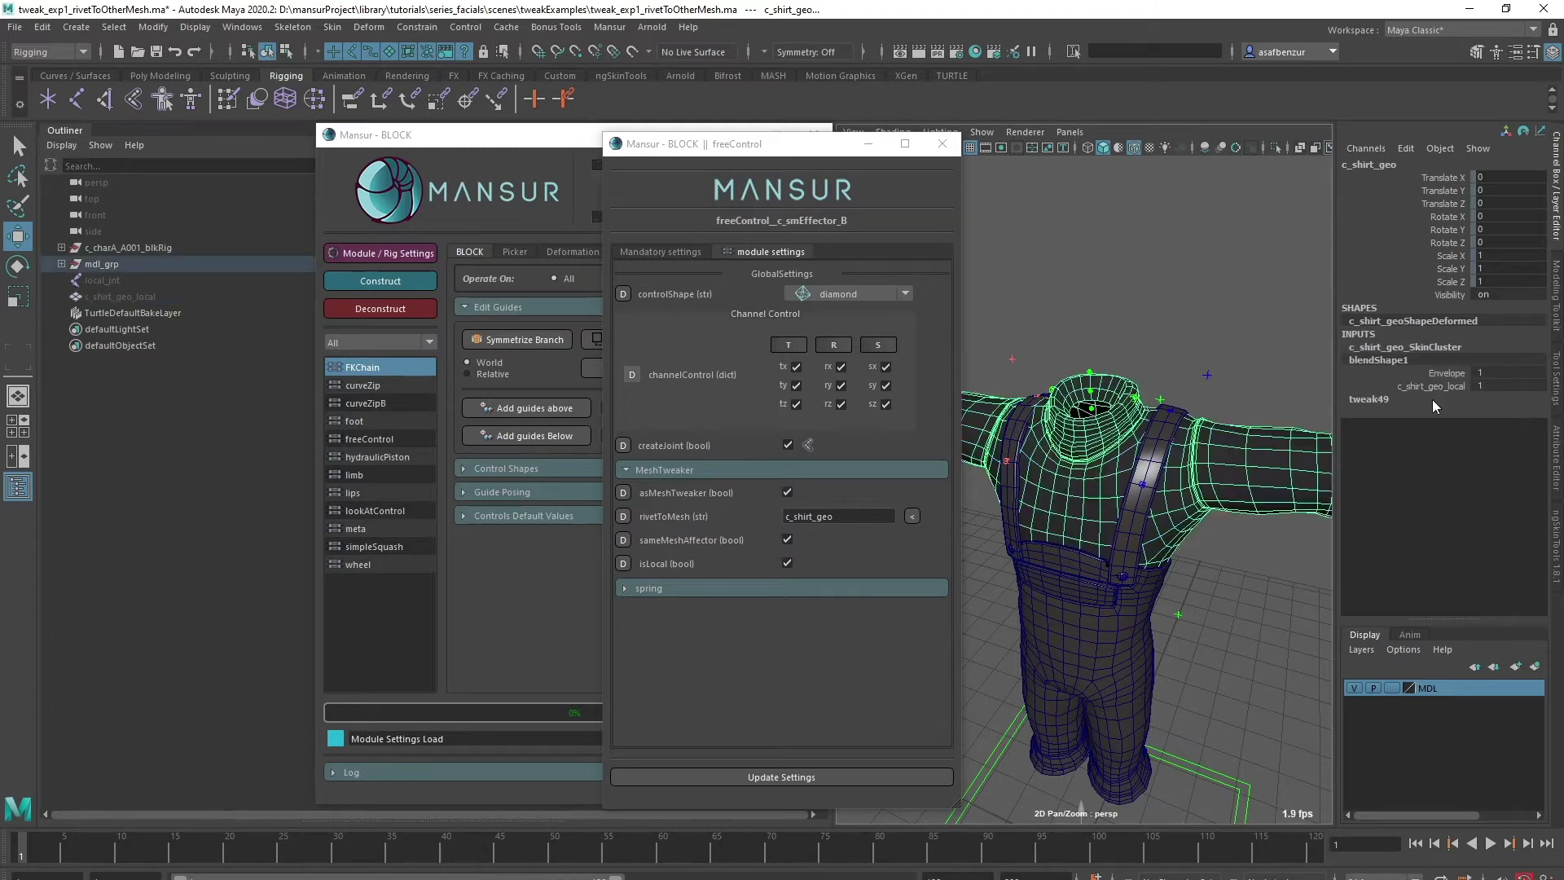
# Isolate the c_shirt_geo_local mesh and examine its skin weights for the local_jnt and c_smEffector_B001 influences
pyautogui.click(96, 294)
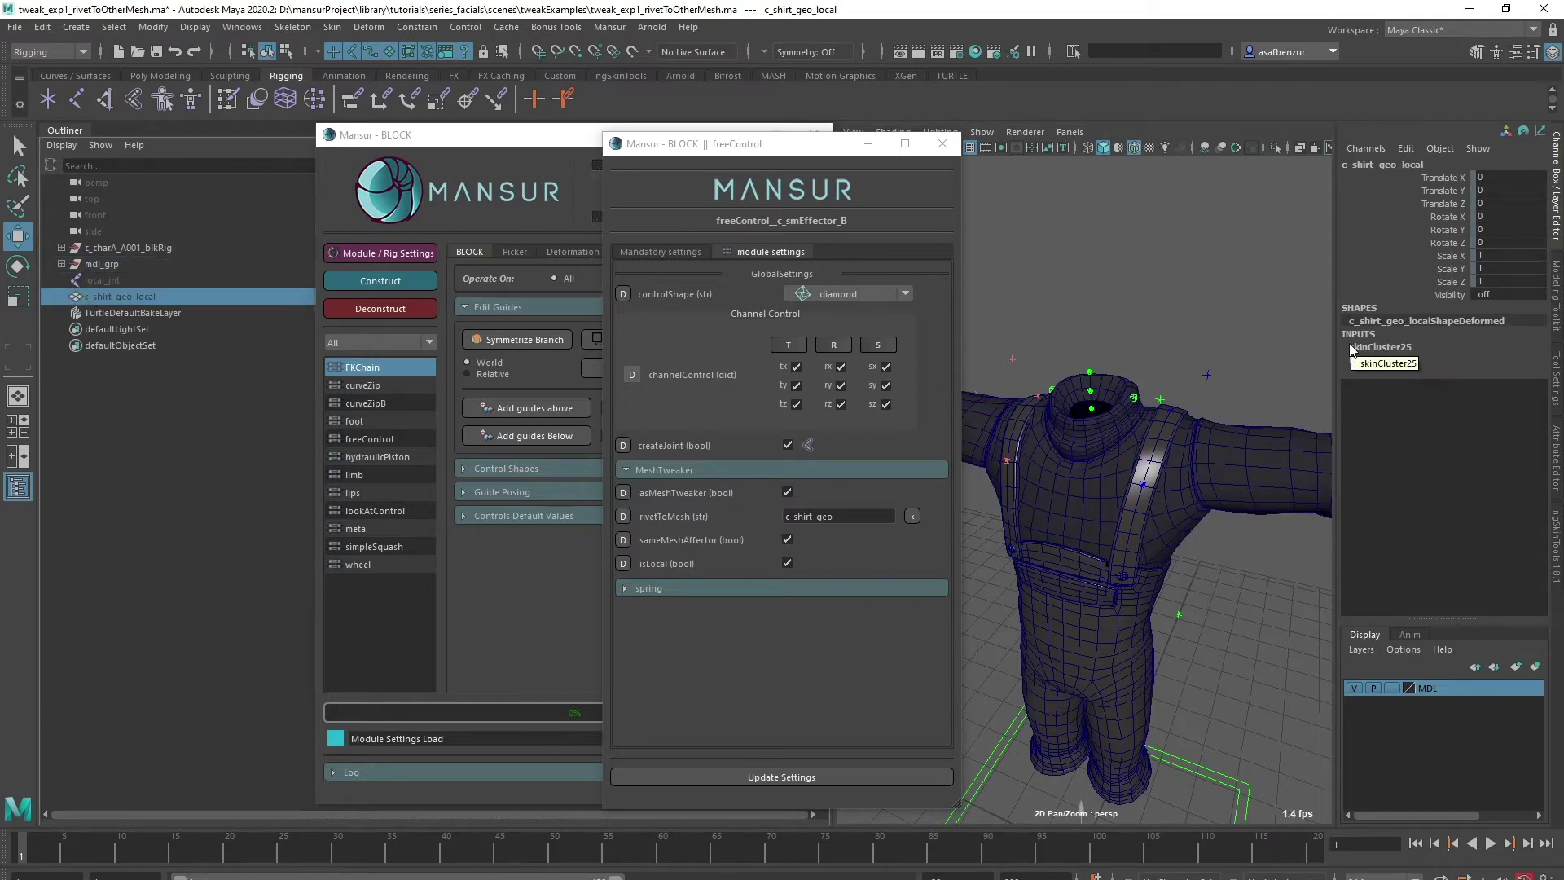
pyautogui.hotkey('ctrl', '1')
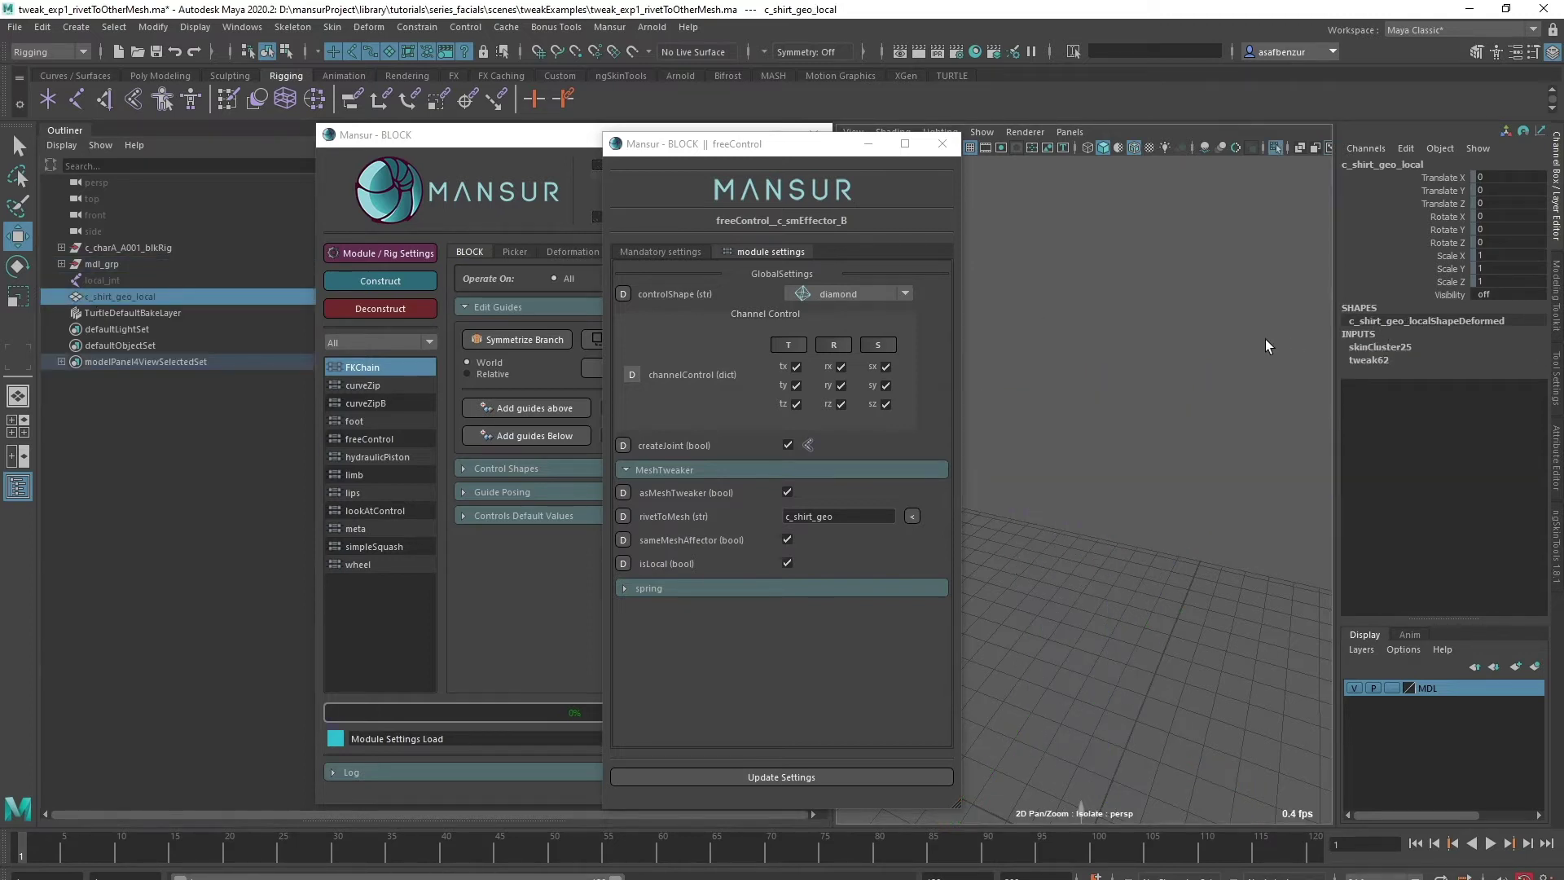
pyautogui.click(1556, 521)
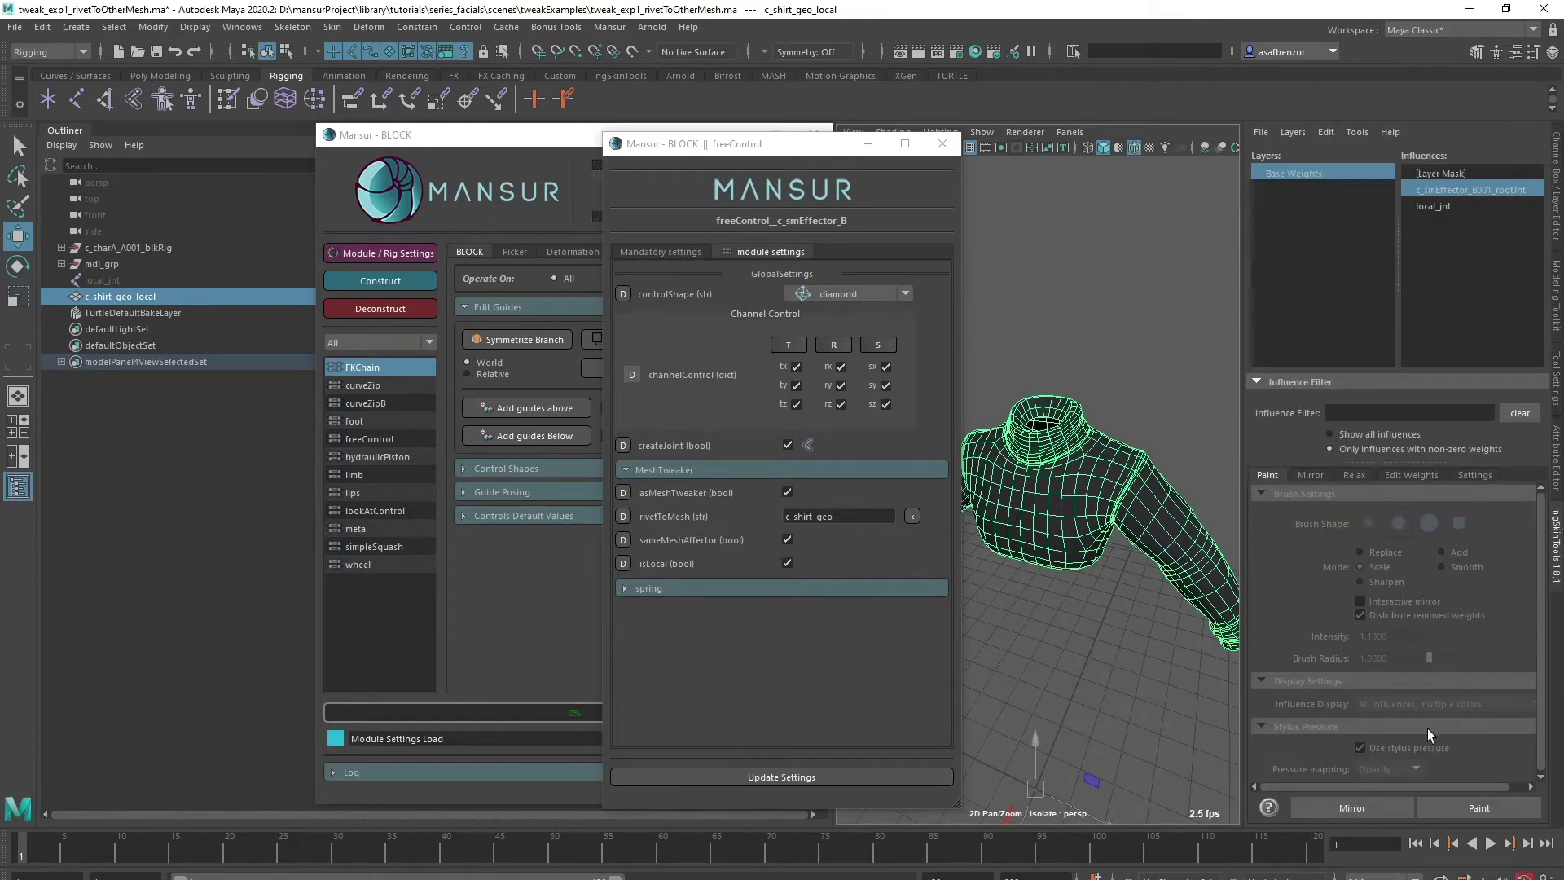
pyautogui.click(1440, 803)
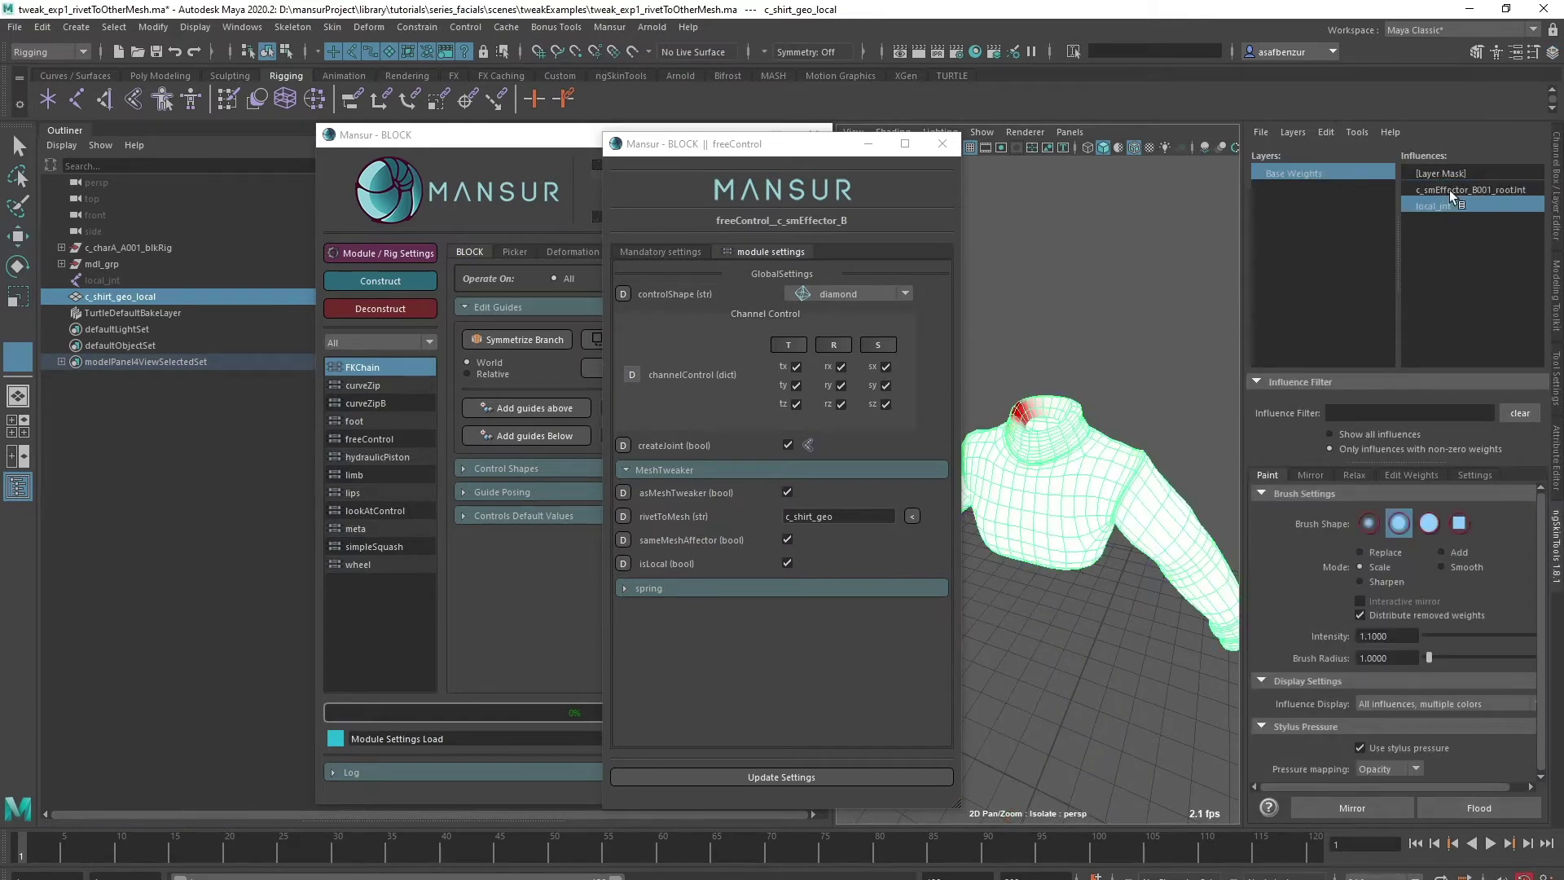
pyautogui.press('w')
pyautogui.click(1137, 356)
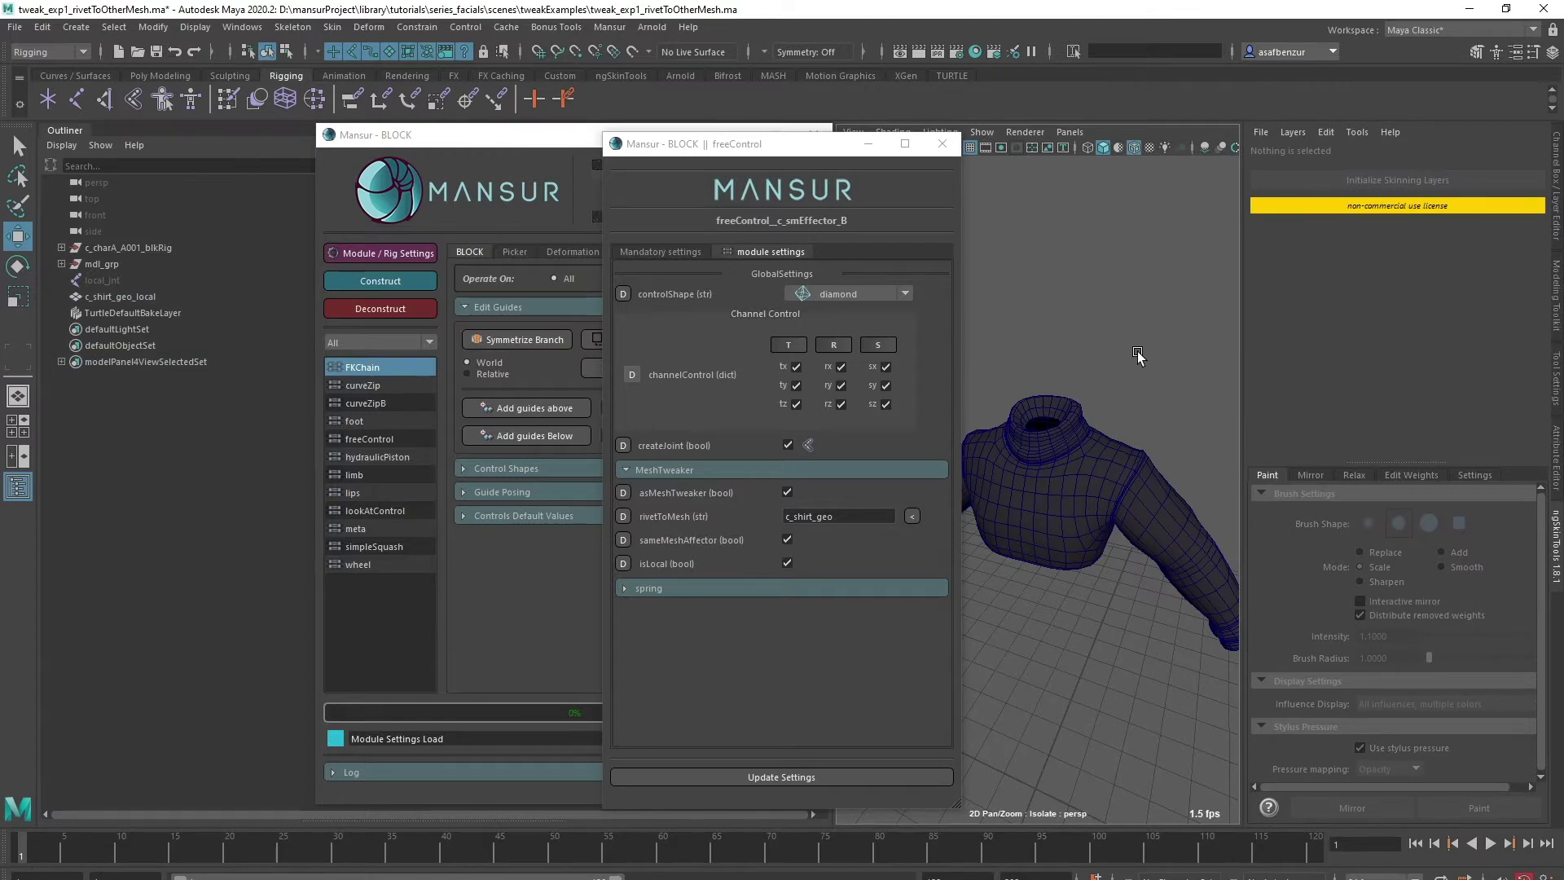
# Turn off view isolation and hide the c_shirt_geo_local mesh
pyautogui.hotkey('ctrl', '1')
pyautogui.click(120, 298)
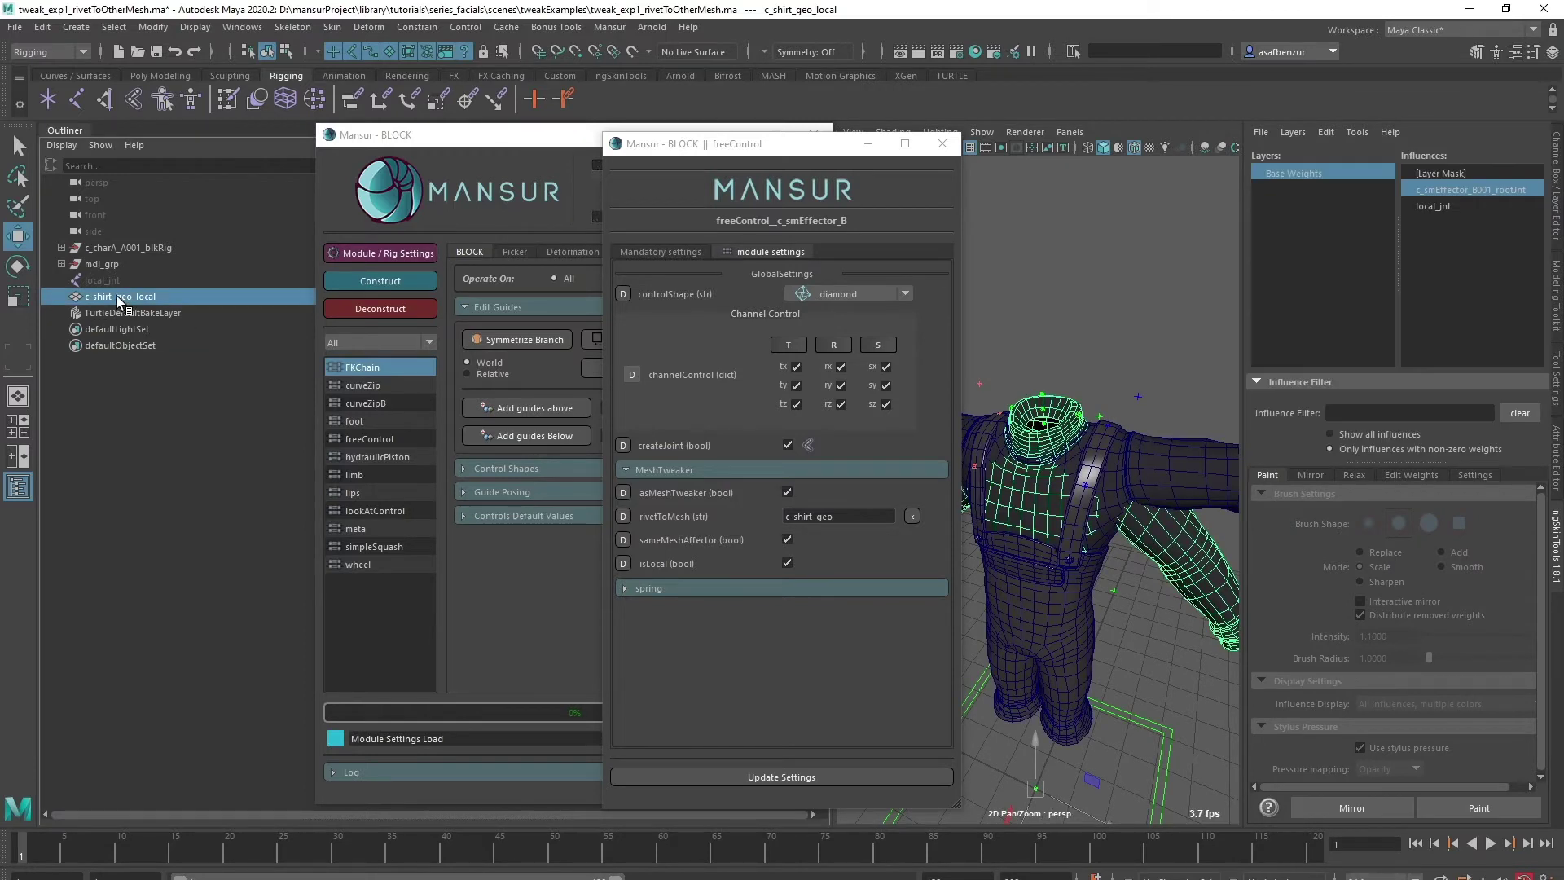
pyautogui.hotkey('ctrl', 'h')
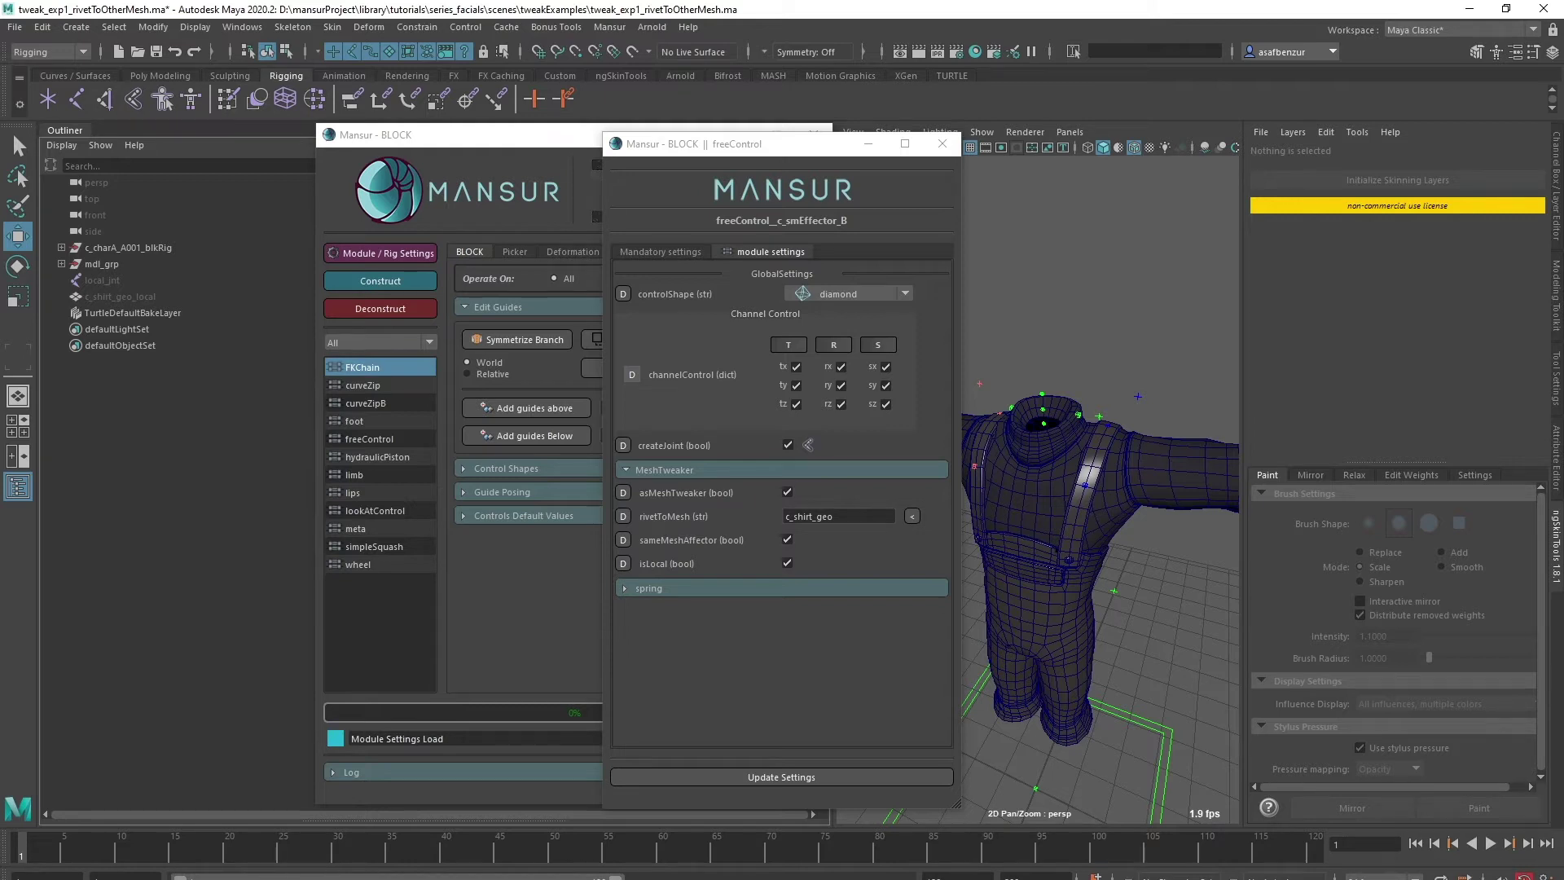
# Close the module settings and construct the whole character rig
pyautogui.click(943, 143)
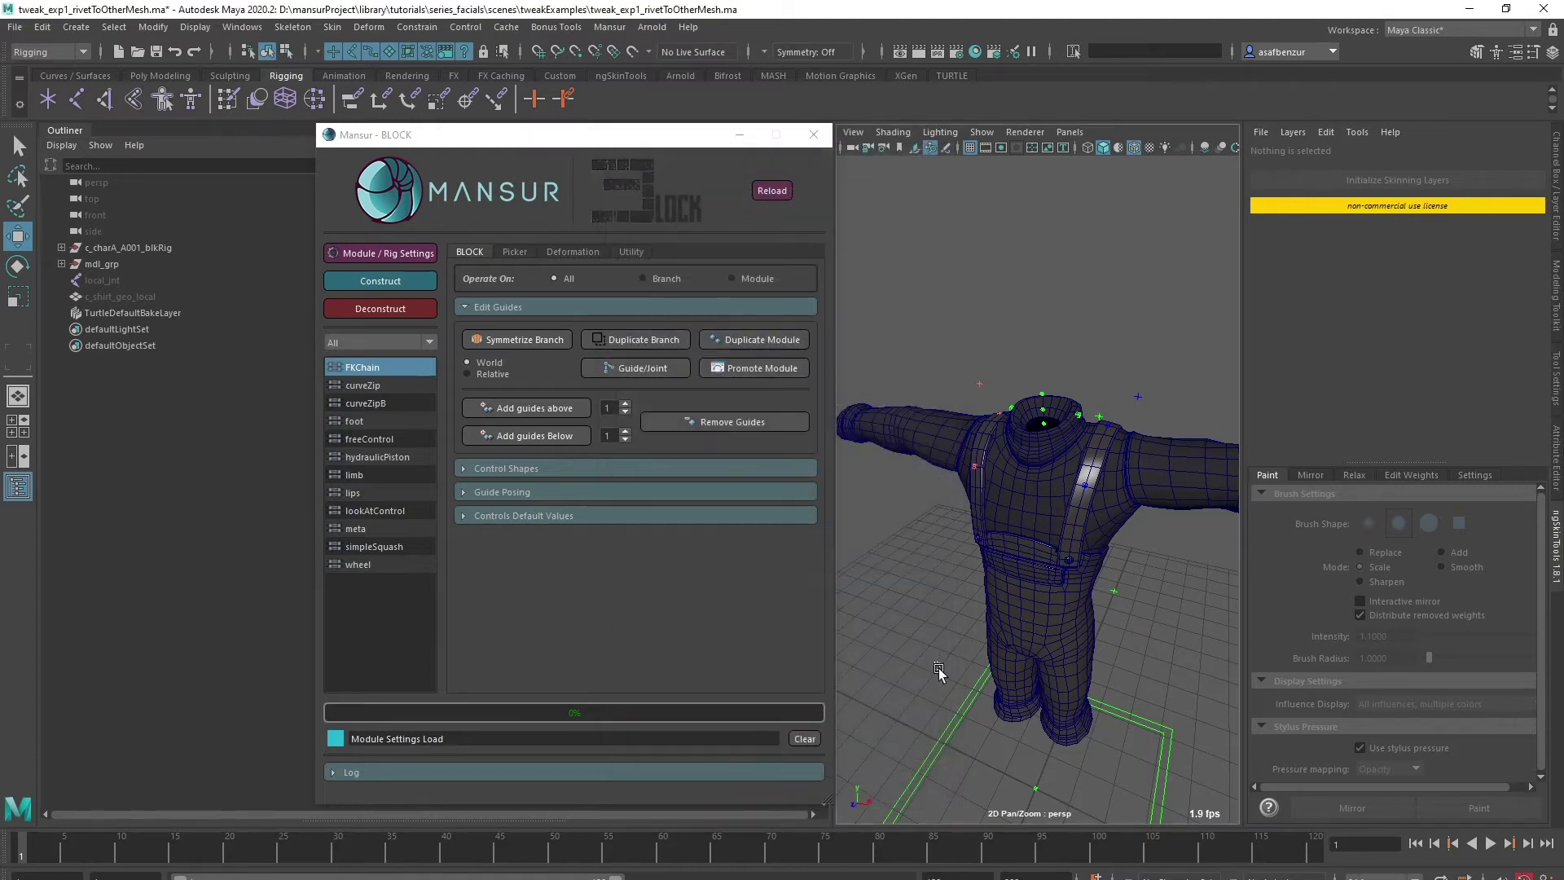
pyautogui.click(380, 281)
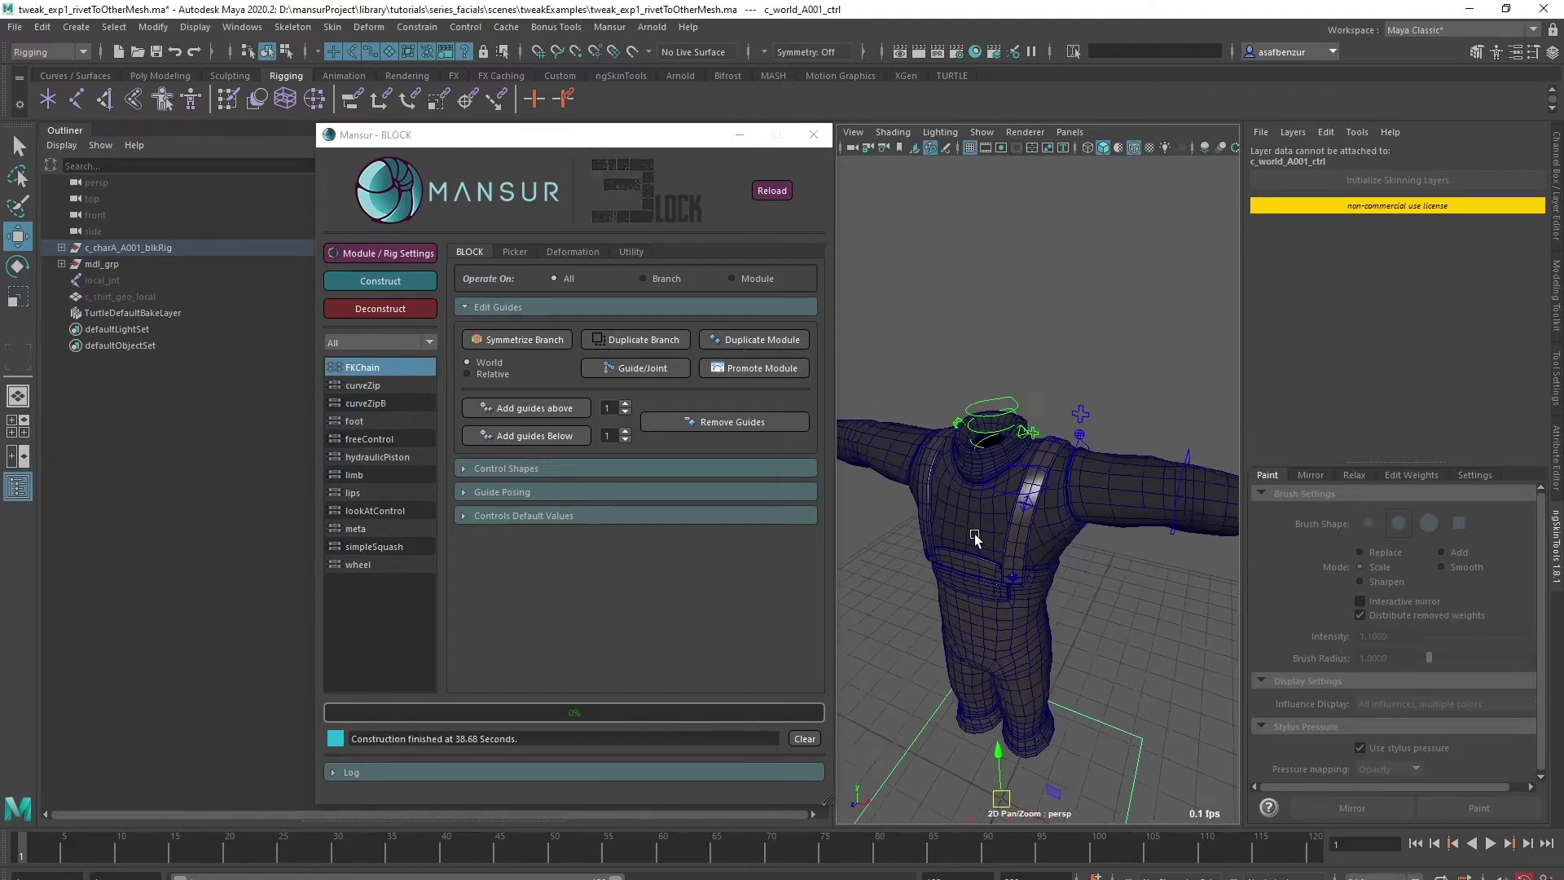
# Move the l_strap_C control at the top of the shoulder strap as a test, and undo the move
pyautogui.scroll(5, 998, 557)
pyautogui.click(1130, 317)
pyautogui.keyDown('alt'); pyautogui.moveTo(1129, 326); pyautogui.dragTo(1116, 432); pyautogui.keyUp('alt')
pyautogui.keyDown('alt'); pyautogui.moveTo(1116, 433); pyautogui.dragTo(1128, 363, button='right'); pyautogui.keyUp('alt')
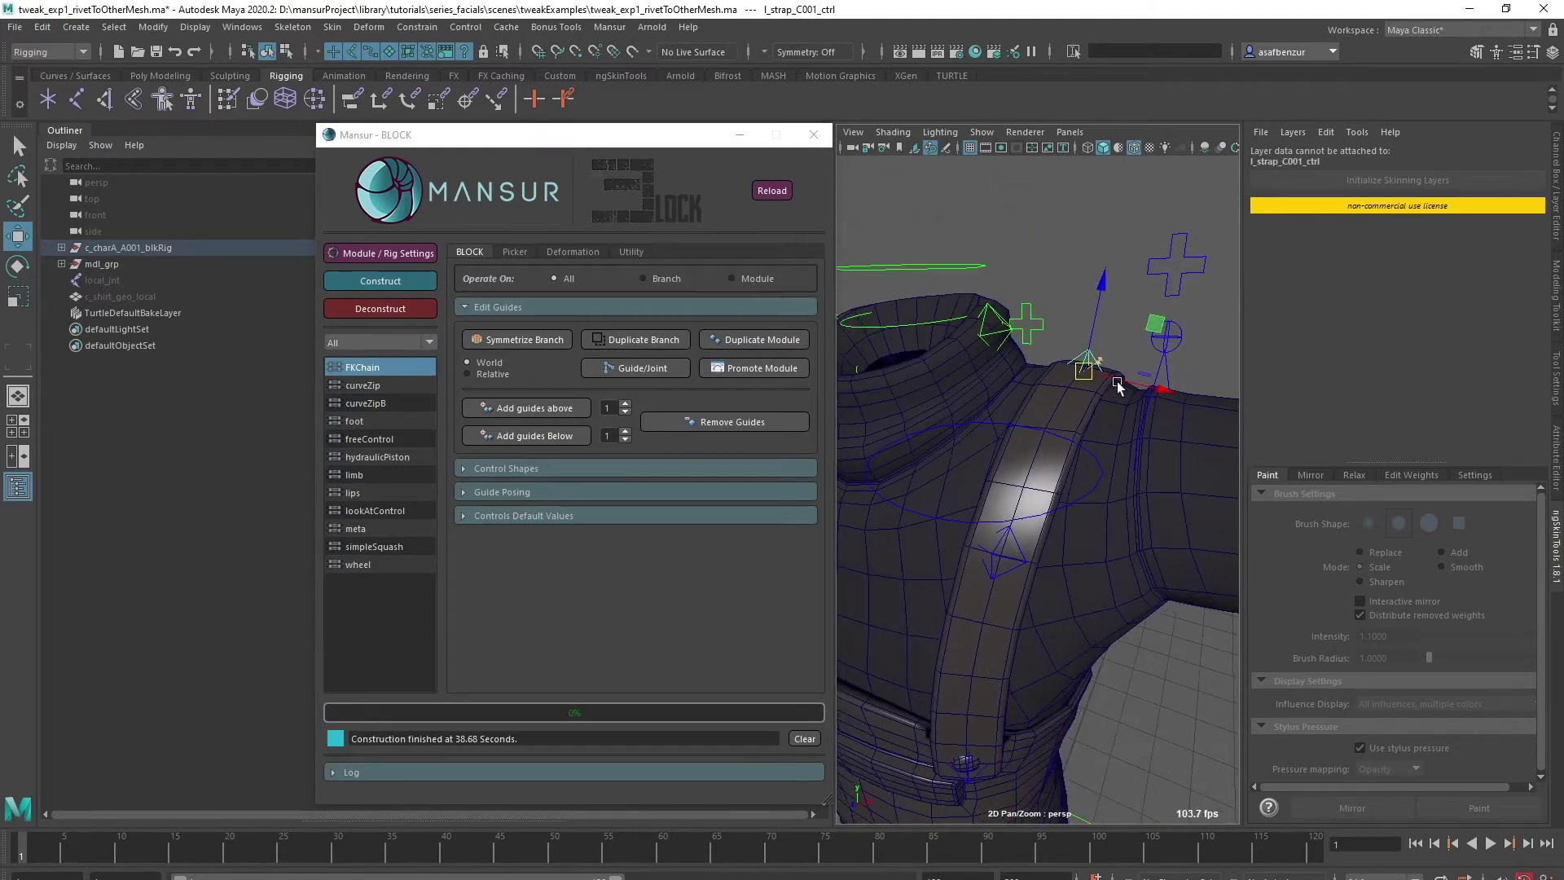
pyautogui.moveTo(1150, 325); pyautogui.dragTo(1181, 257)
pyautogui.hotkey('ctrl', 'z')
pyautogui.click(1077, 262)
# Rotate the left shoulder control to test how the strap follows the shirt, and undo the change
pyautogui.keyDown('alt'); pyautogui.moveTo(1101, 417); pyautogui.dragTo(1106, 426); pyautogui.keyUp('alt')
pyautogui.click(1093, 435)
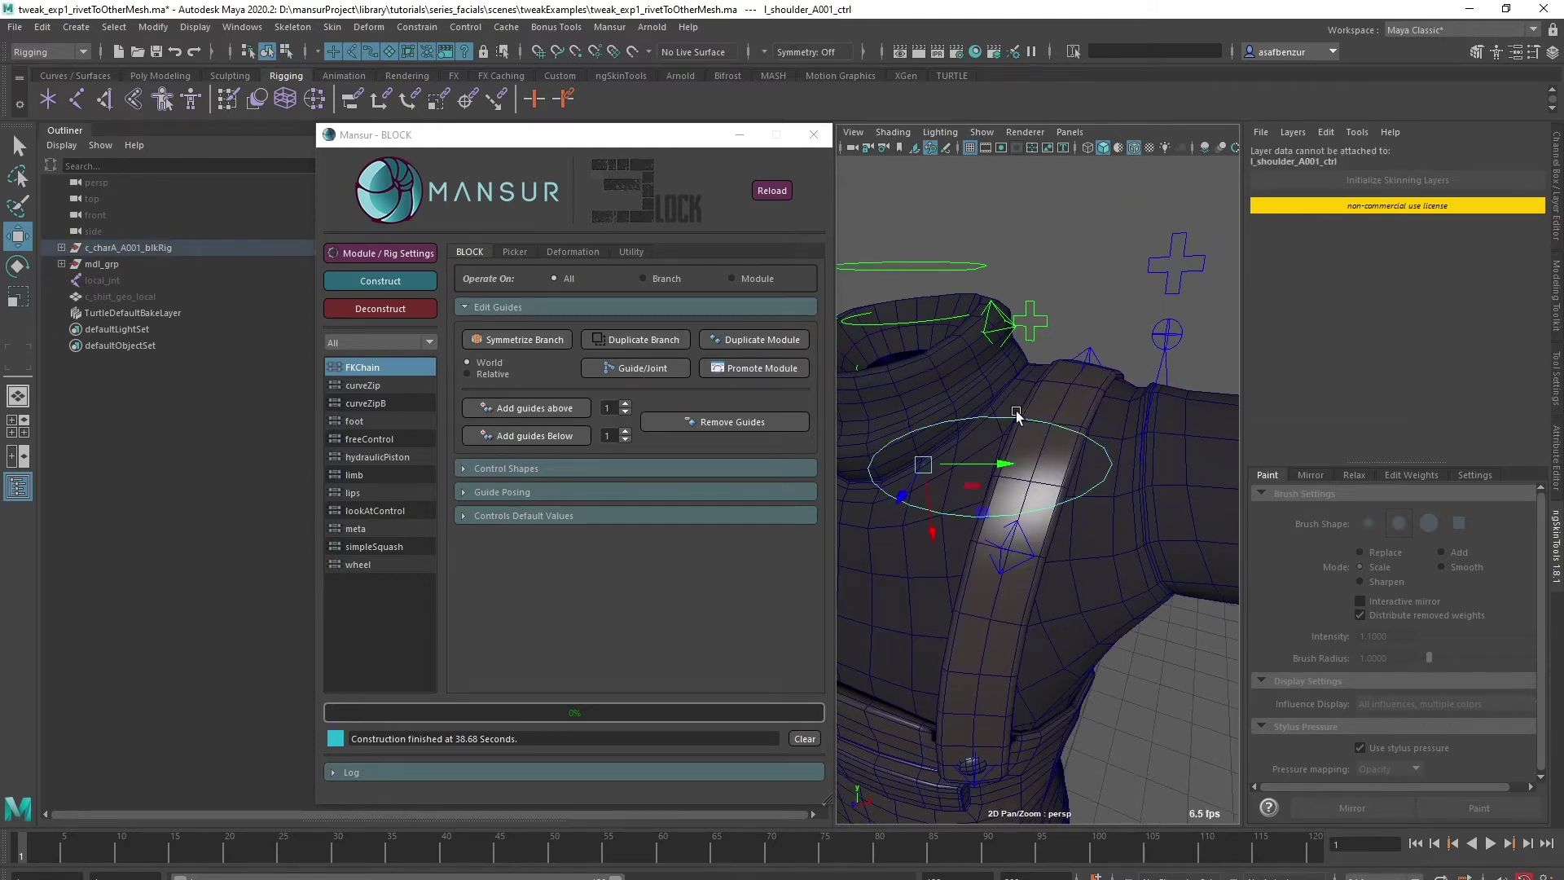
pyautogui.press('e')
pyautogui.moveTo(989, 424); pyautogui.dragTo(1201, 515)
pyautogui.click(1163, 372)
pyautogui.hotkey('ctrl', 'z')
# Move the strap's top tweaker control sideways and upward as a test, and undo the last move
pyautogui.click(1096, 331)
pyautogui.click(1087, 356)
pyautogui.press('w')
pyautogui.moveTo(1154, 314)
pyautogui.mouseDown()
pyautogui.moveTo(1126, 314)
pyautogui.moveTo(1178, 314)
pyautogui.mouseUp()
pyautogui.moveTo(1179, 317); pyautogui.dragTo(1166, 272, button='middle')
pyautogui.hotkey('ctrl', 'z')
# Rotate the left shoulder control slightly once more, undo the rotation and clear the selection
pyautogui.click(1093, 440)
pyautogui.press('e')
pyautogui.moveTo(978, 418)
pyautogui.mouseDown()
pyautogui.moveTo(996, 443)
pyautogui.moveTo(977, 407)
pyautogui.mouseUp()
pyautogui.hotkey('ctrl', 'z')
pyautogui.click(1061, 231)
# Move the c_smEffector_A control beside the collar upward to test the shirt deformation, and undo it
pyautogui.keyDown('alt'); pyautogui.moveTo(1043, 326); pyautogui.dragTo(1099, 341, button='middle'); pyautogui.keyUp('alt')
pyautogui.click(1064, 348)
pyautogui.keyDown('alt'); pyautogui.moveTo(1093, 375); pyautogui.dragTo(1128, 377); pyautogui.keyUp('alt')
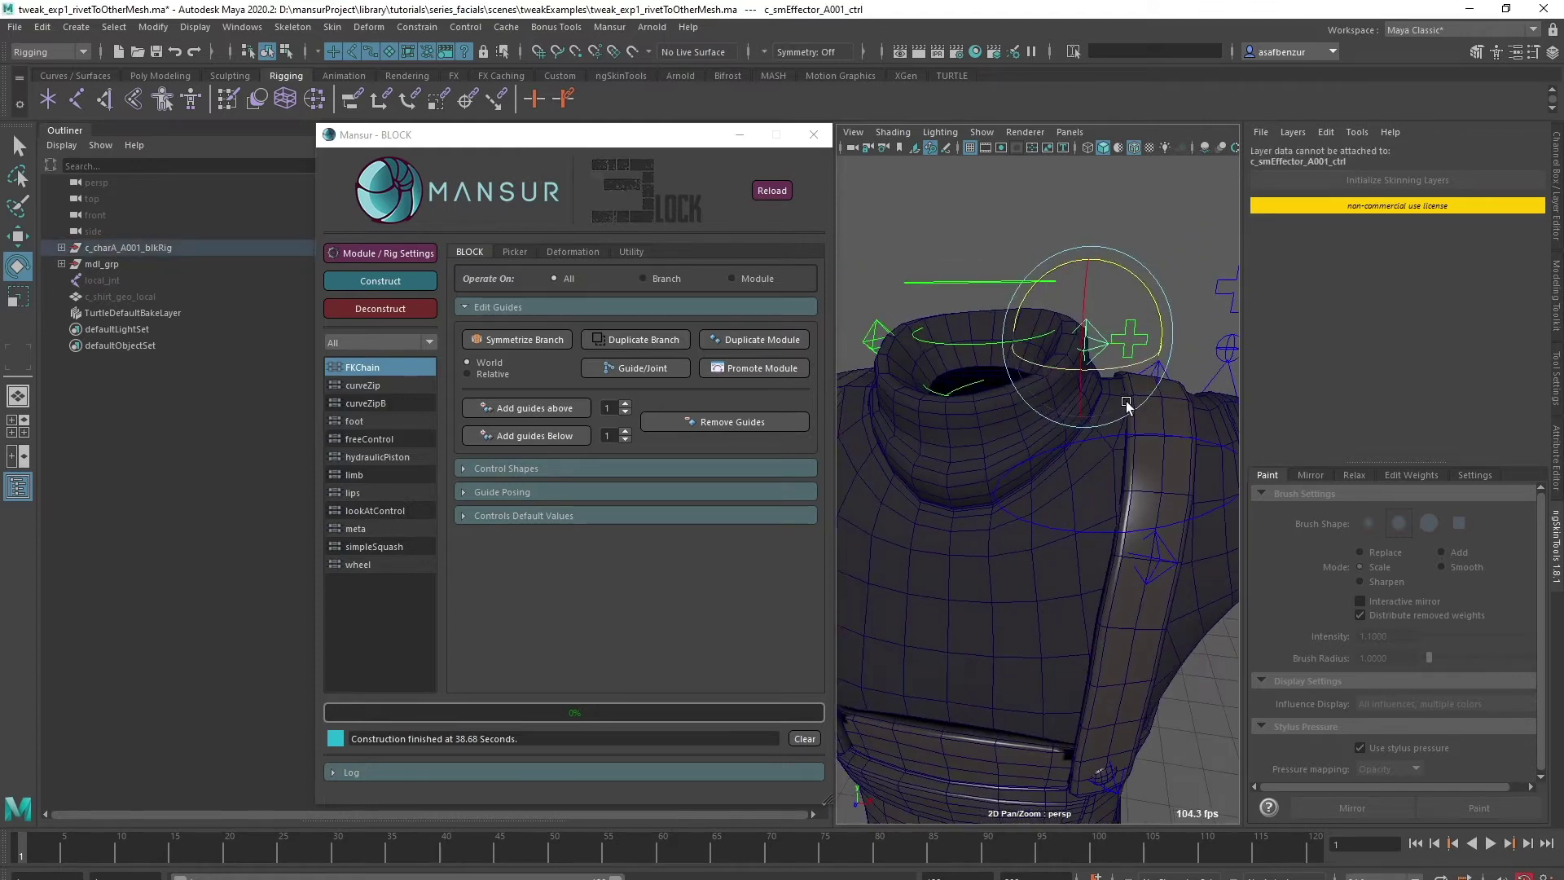
pyautogui.press('w')
pyautogui.moveTo(1152, 277); pyautogui.dragTo(1145, 251)
pyautogui.hotkey('ctrl', 'z')
# Rotate the c_neck_A002 control inside the collar to test how the shirt neck reacts
pyautogui.keyDown('alt'); pyautogui.moveTo(1045, 369); pyautogui.dragTo(1069, 395, button='middle'); pyautogui.keyUp('alt')
pyautogui.scroll(3, 1071, 395)
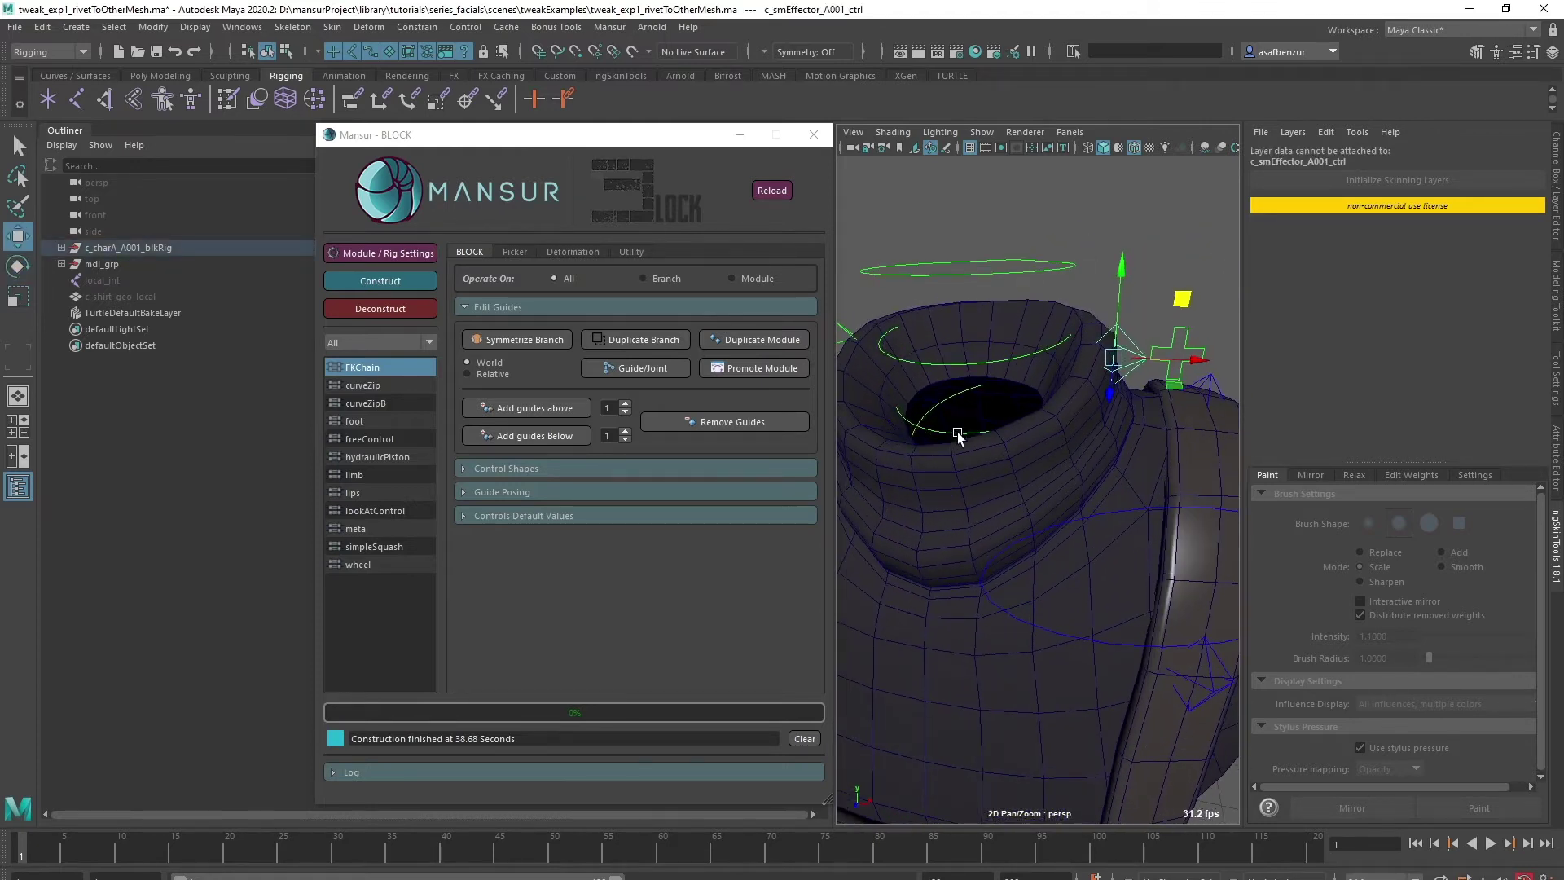
pyautogui.click(937, 434)
pyautogui.press('e')
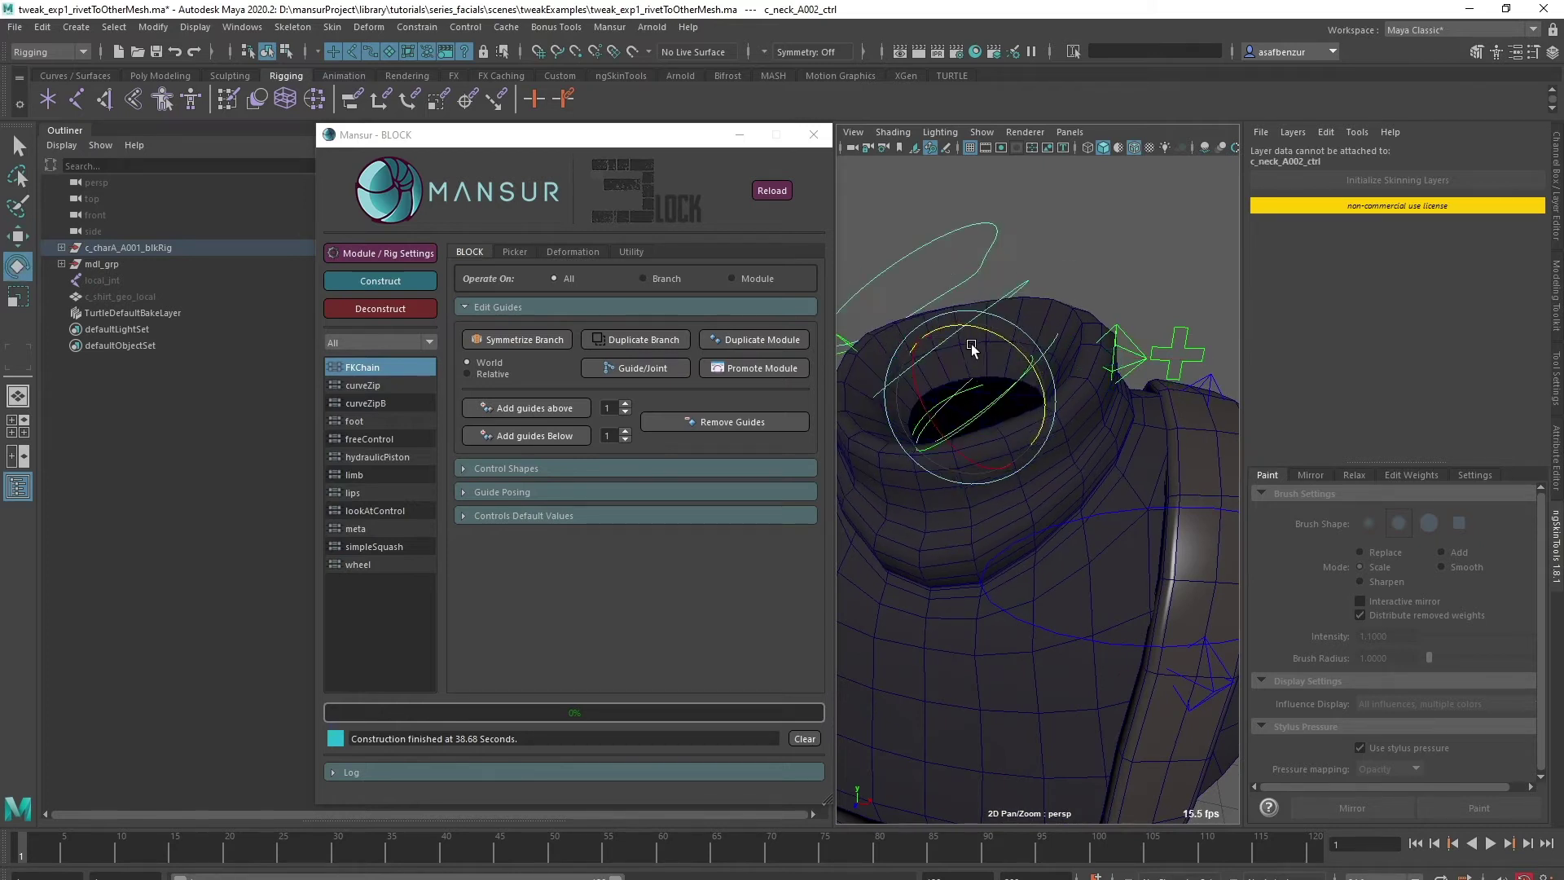
pyautogui.hotkey('alt', 'Tab')
pyautogui.click(642, 644)
pyautogui.hotkey('ctrl', 'a')
pyautogui.hotkey('ctrl', 'Return')
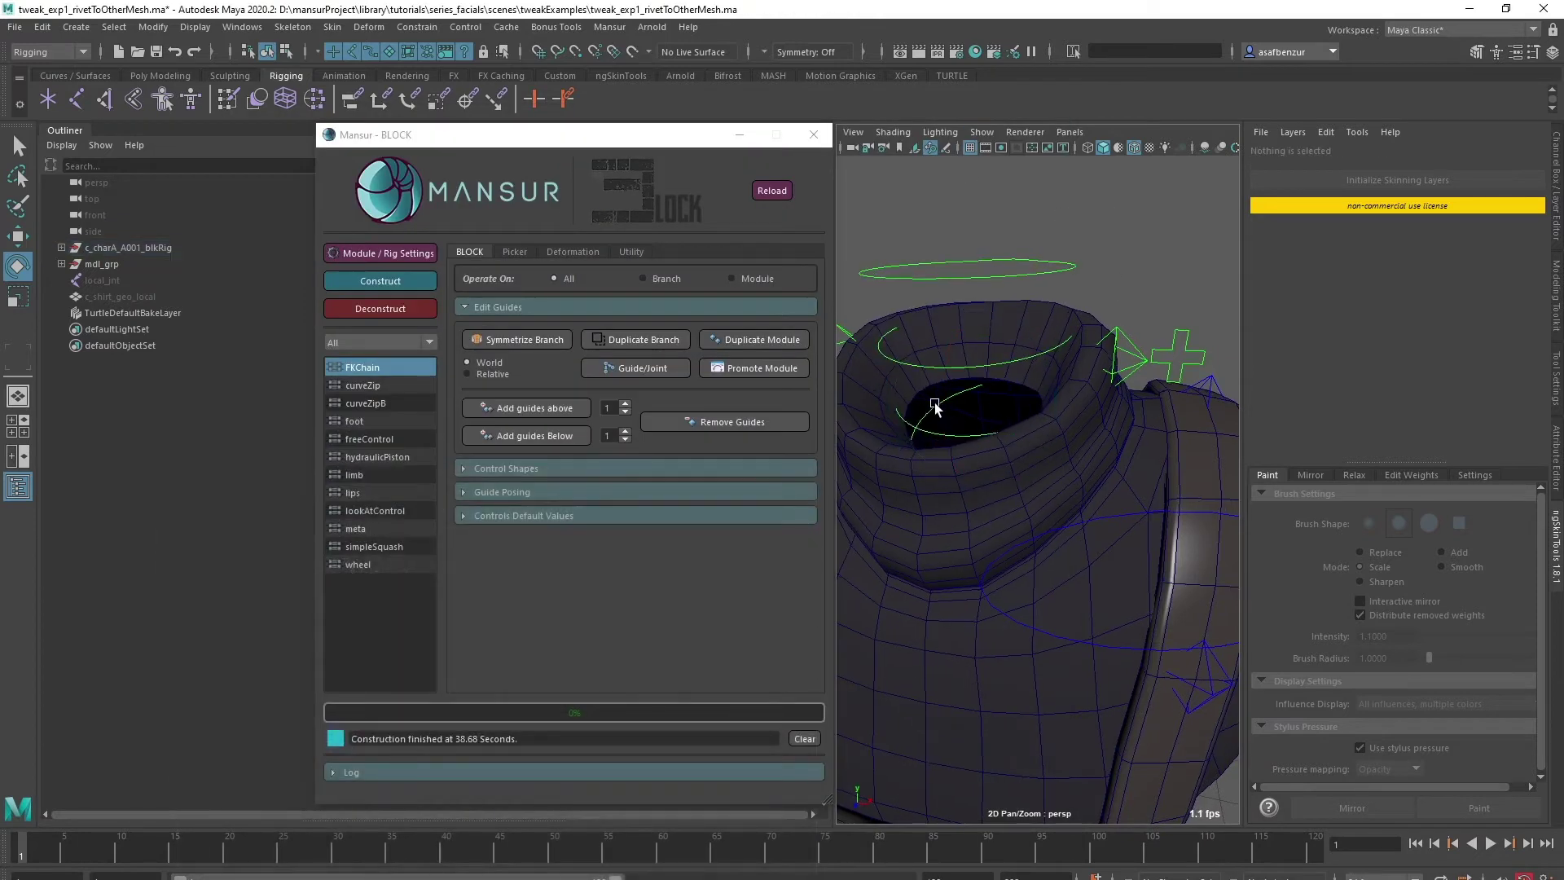
# Rotate the c_neck_A001 control inside the collar as a test, undo the rotation and clear the selection
pyautogui.click(935, 403)
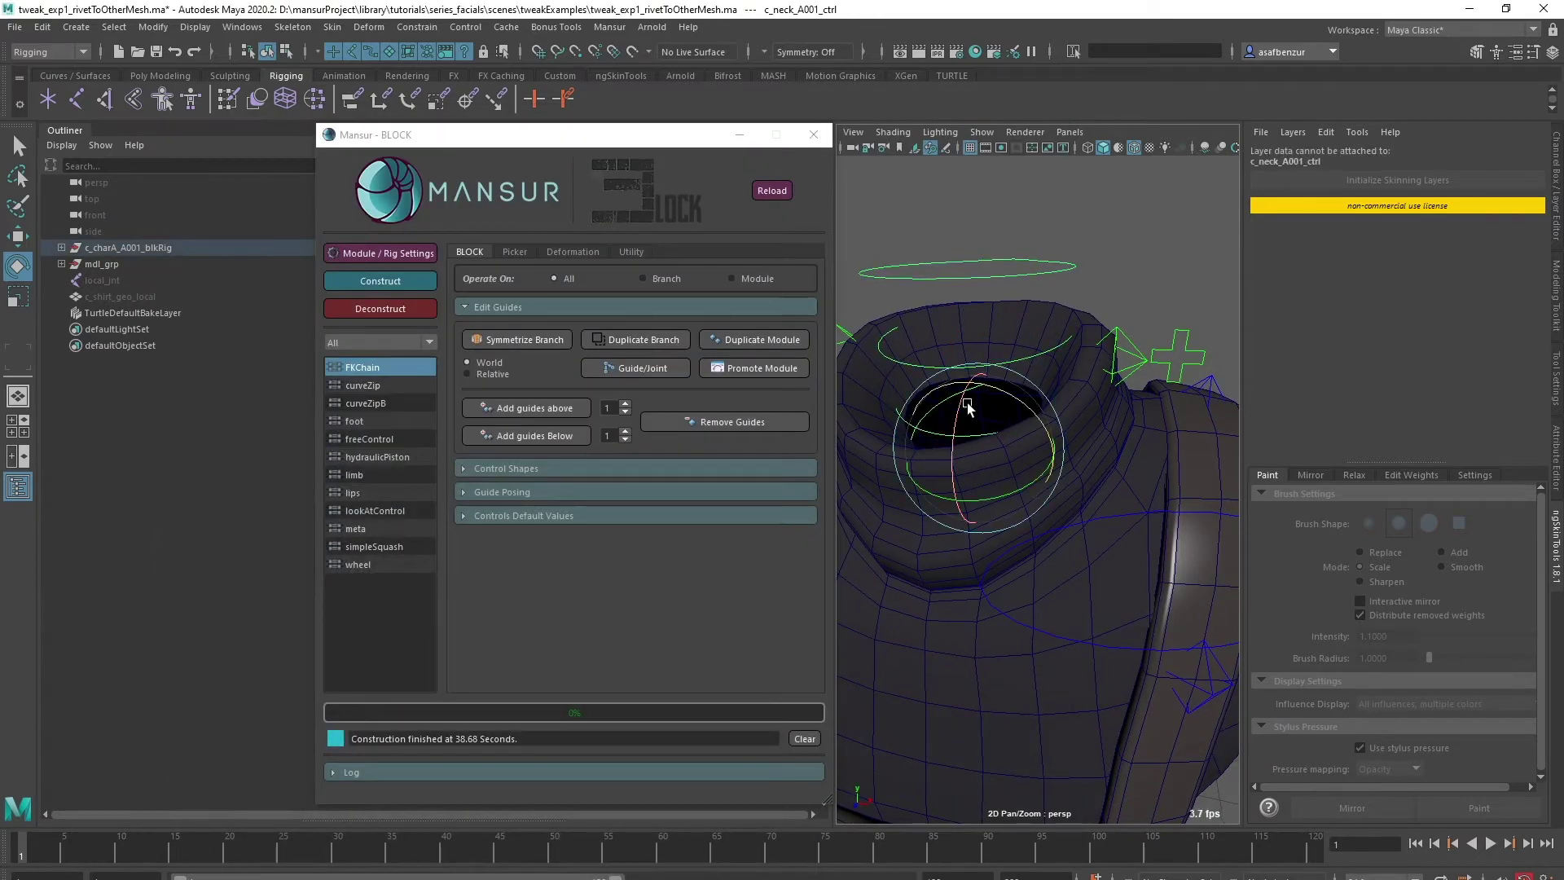
pyautogui.moveTo(1018, 400); pyautogui.dragTo(1046, 419)
pyautogui.hotkey('ctrl', 'z')
pyautogui.click(1157, 280)
# Move the collar-side tweaker control far upward as a test, undo the move and clear the selection
pyautogui.click(1129, 340)
pyautogui.press('w')
pyautogui.moveTo(1178, 299); pyautogui.dragTo(1173, 203)
pyautogui.hotkey('ctrl', 'z')
pyautogui.click(1089, 263)
# Move the whole character sideways with the world control at its feet
pyautogui.scroll(-2, 1019, 334)
pyautogui.scroll(-6, 947, 405)
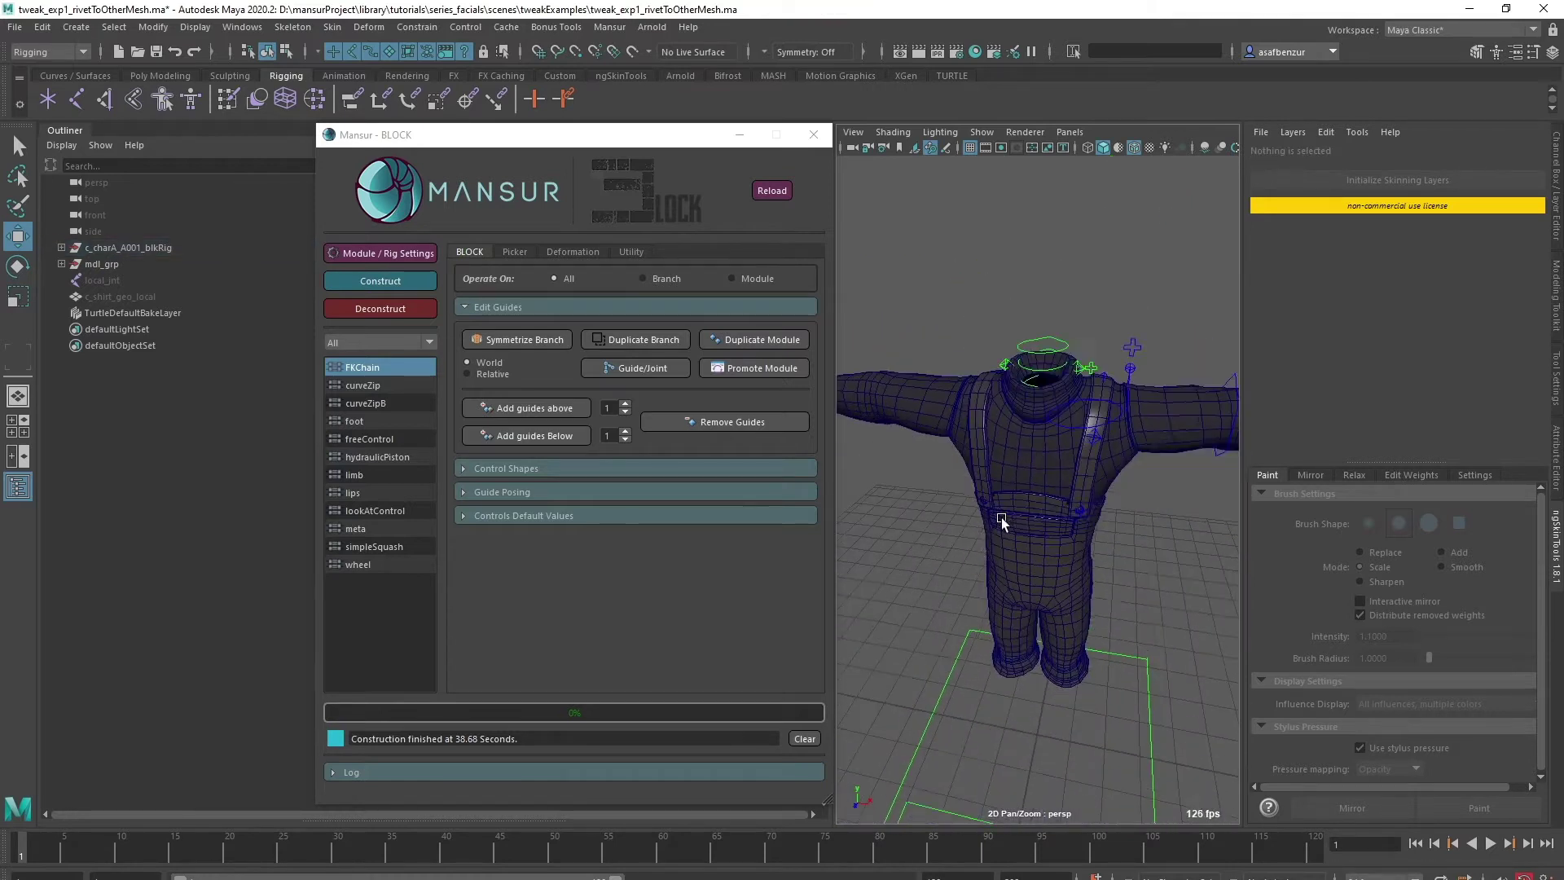
pyautogui.click(1142, 670)
pyautogui.keyDown('alt'); pyautogui.moveTo(1143, 670); pyautogui.dragTo(1053, 613, button='right'); pyautogui.keyUp('alt')
pyautogui.moveTo(1089, 648); pyautogui.dragTo(1206, 652)
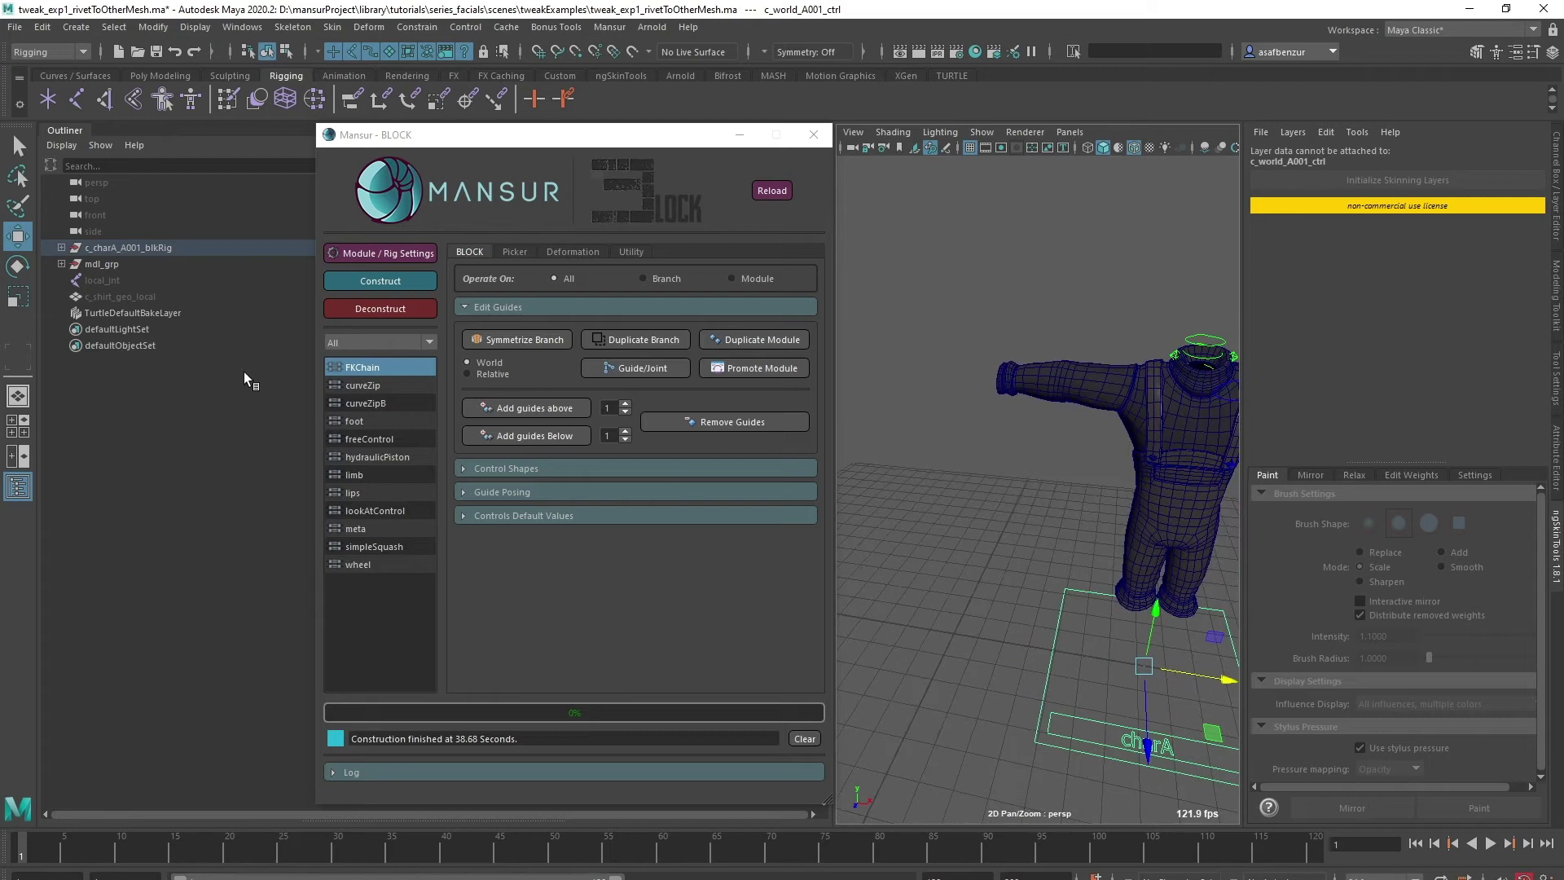
# Unhide the c_shirt_geo_local mesh and its local_jnt joint to compare them with the moved character
pyautogui.click(130, 297)
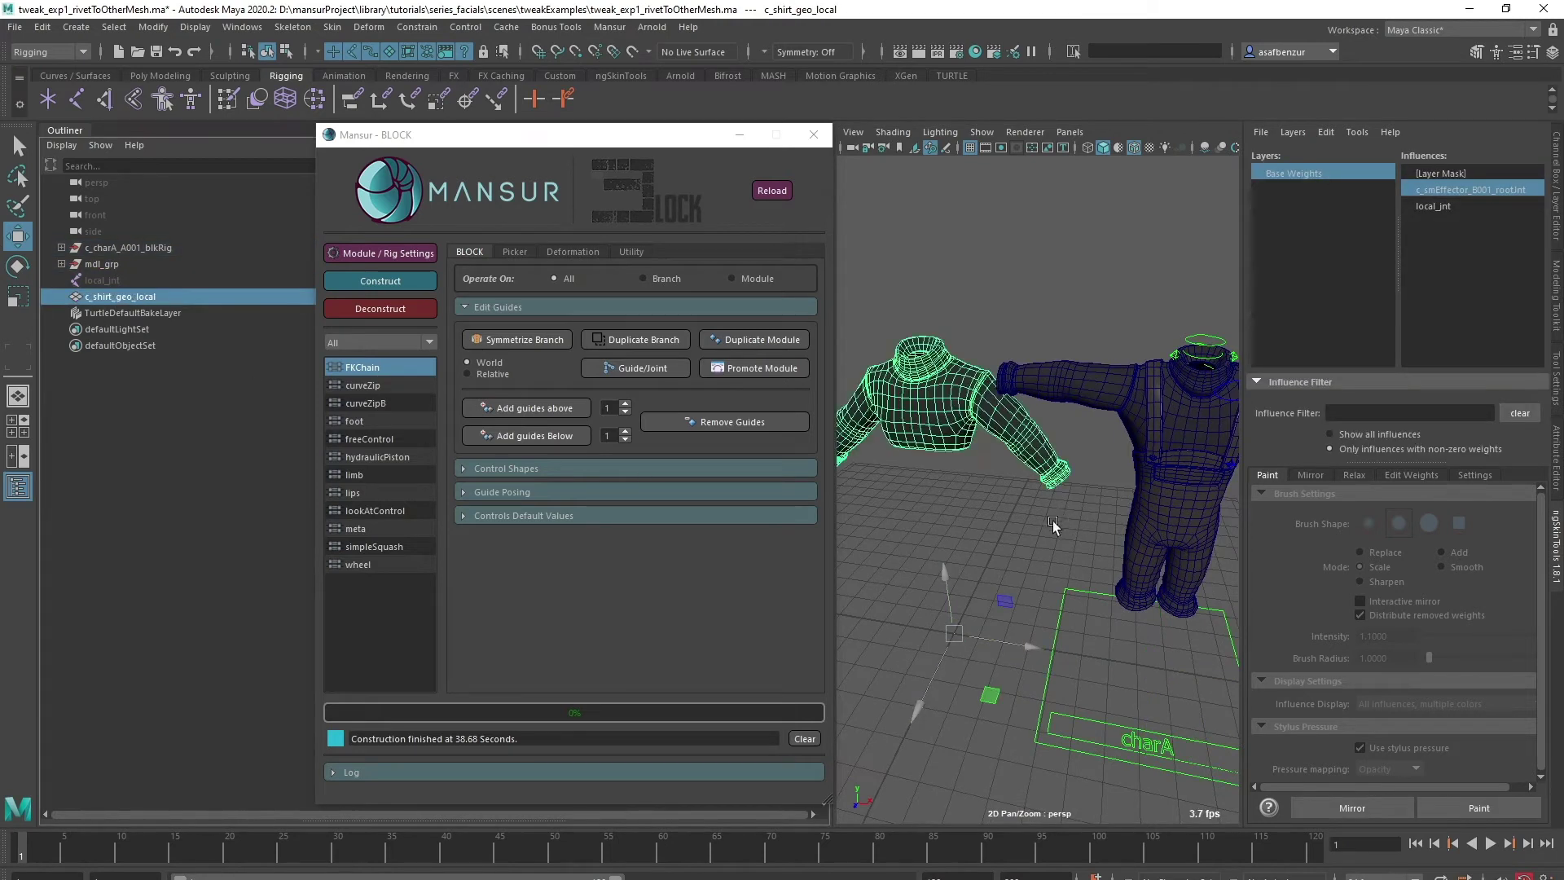
pyautogui.click(88, 275)
pyautogui.keyDown('alt'); pyautogui.moveTo(1015, 534); pyautogui.dragTo(1047, 521, button='middle'); pyautogui.keyUp('alt')
pyautogui.keyDown('alt'); pyautogui.moveTo(1085, 466); pyautogui.dragTo(1103, 475, button='middle'); pyautogui.keyUp('alt')
pyautogui.keyDown('alt'); pyautogui.moveTo(1103, 475); pyautogui.dragTo(1125, 485, button='right'); pyautogui.keyUp('alt')
# Examine the skinning layers of c_shirt_geo and the inputs of its blendShape1 node
pyautogui.click(920, 411)
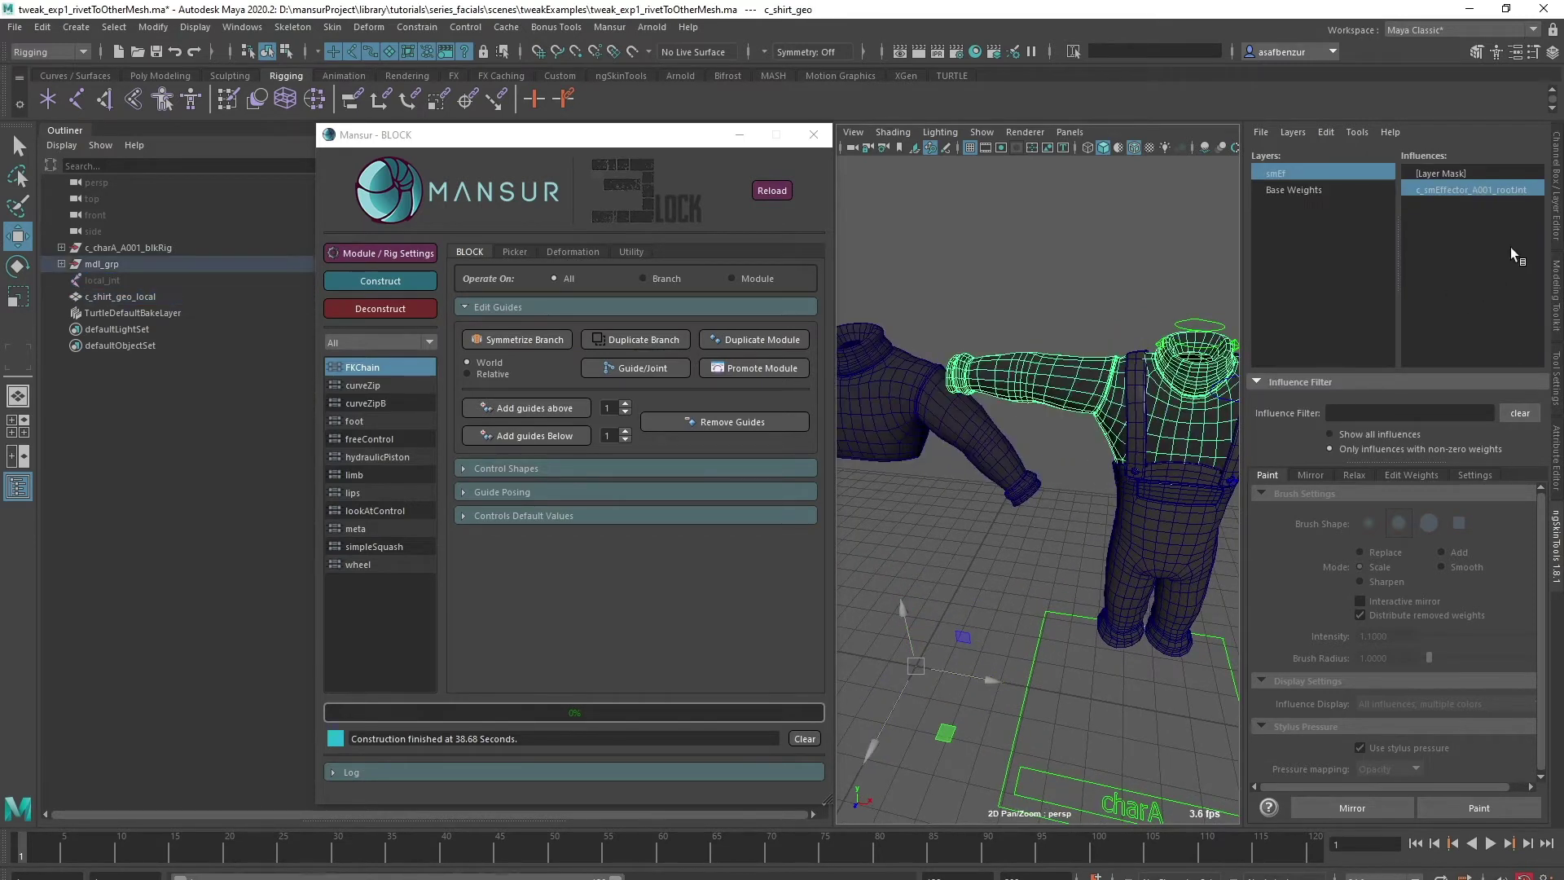
pyautogui.click(1554, 219)
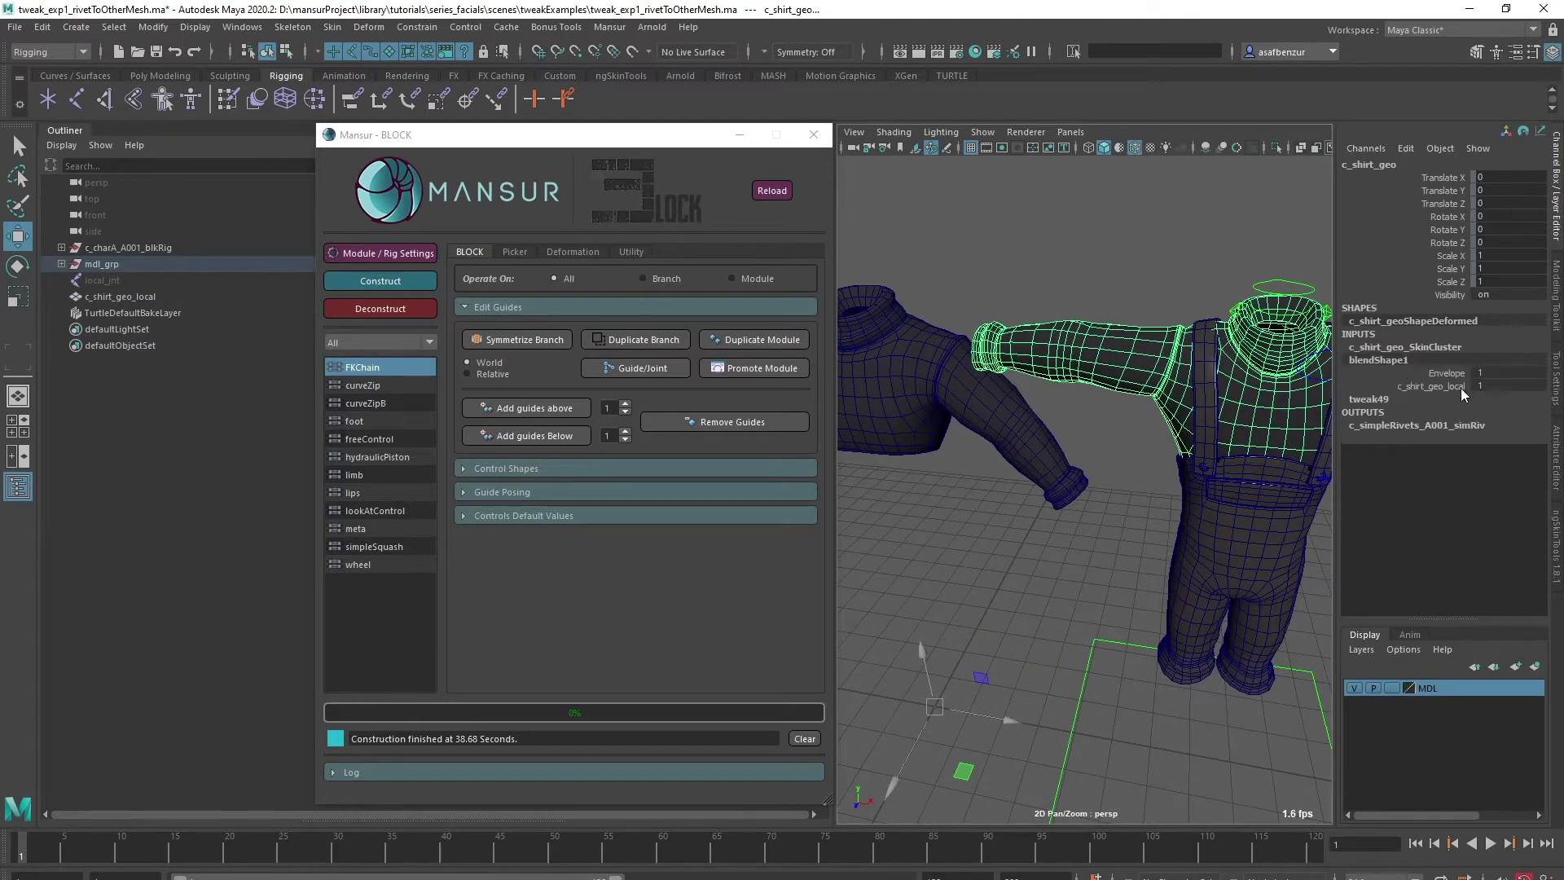
pyautogui.click(1255, 272)
# Pull the collar-side tweaker c_smEffector_B001_ctrl up and outward to test the shirt collar
pyautogui.keyDown('alt'); pyautogui.moveTo(1255, 272); pyautogui.dragTo(1115, 332, button='middle'); pyautogui.keyUp('alt')
pyautogui.keyDown('alt'); pyautogui.moveTo(1116, 332); pyautogui.dragTo(1147, 275, button='right'); pyautogui.keyUp('alt')
pyautogui.click(1148, 255)
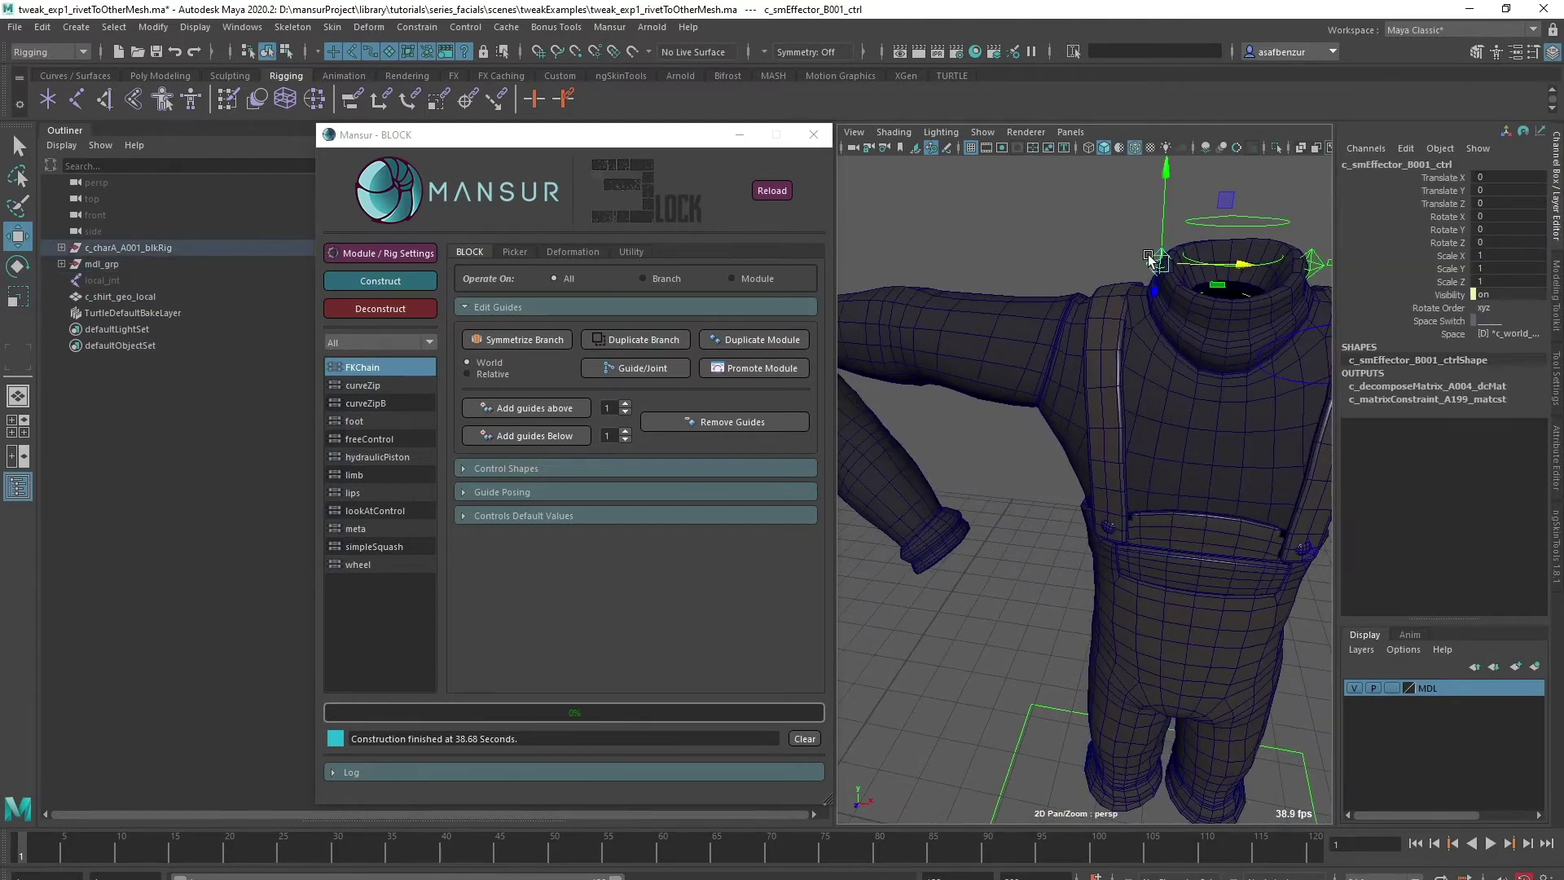
pyautogui.moveTo(1228, 213); pyautogui.dragTo(1203, 174)
# Select c_shirt_geo and scrub the envelope of its blendShape1 to check the local deformation
pyautogui.click(1282, 361)
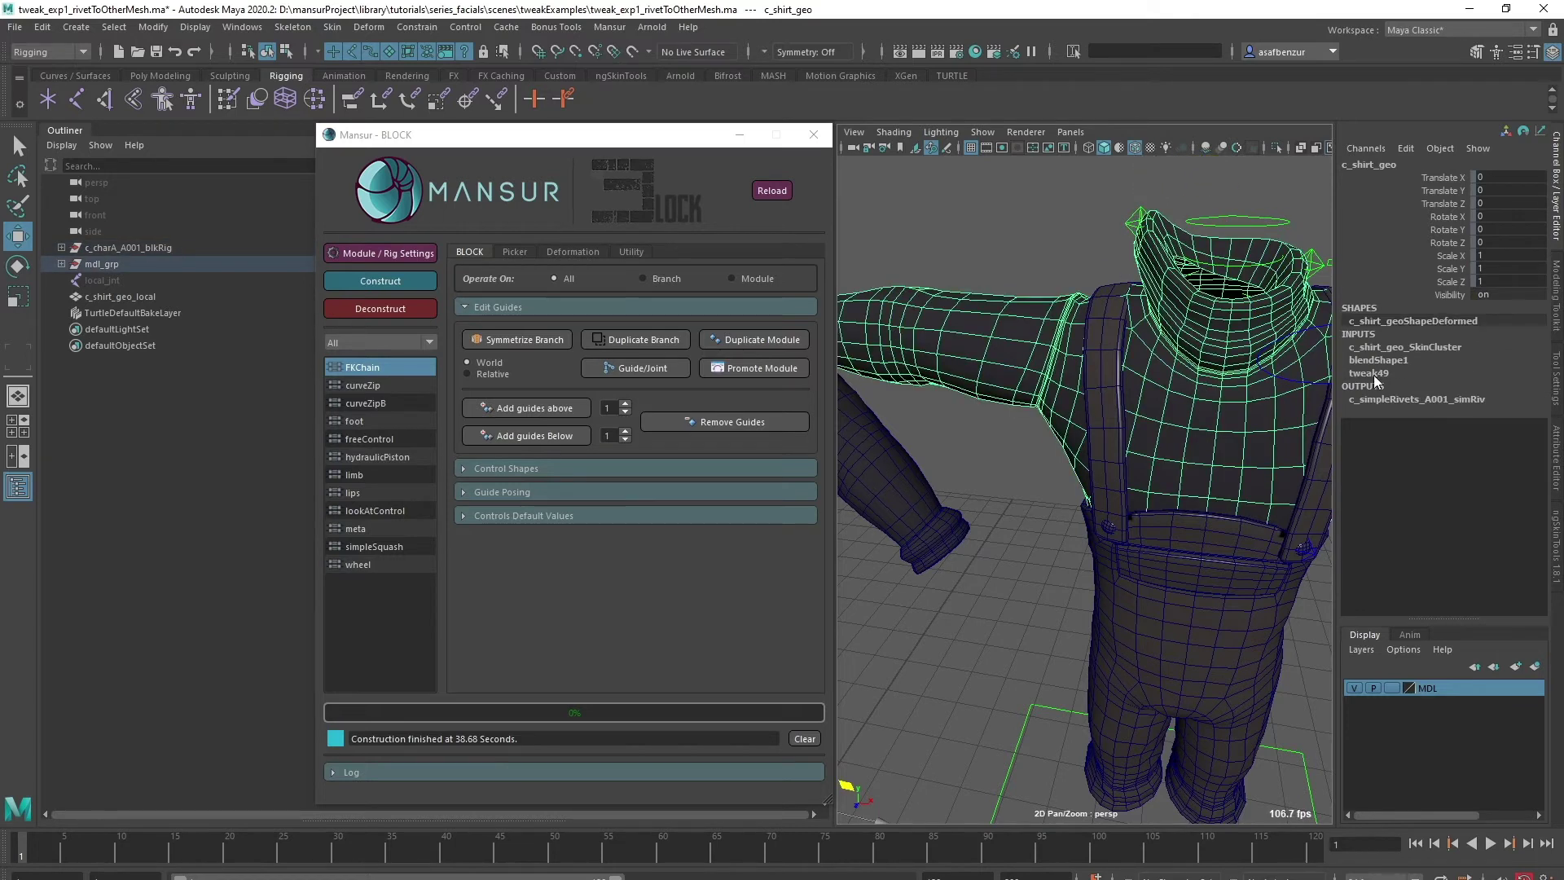
pyautogui.click(1425, 359)
pyautogui.click(1435, 373)
pyautogui.moveTo(1205, 412)
pyautogui.mouseDown(button='middle')
pyautogui.moveTo(1189, 415)
pyautogui.moveTo(1207, 421)
pyautogui.mouseUp(button='middle')
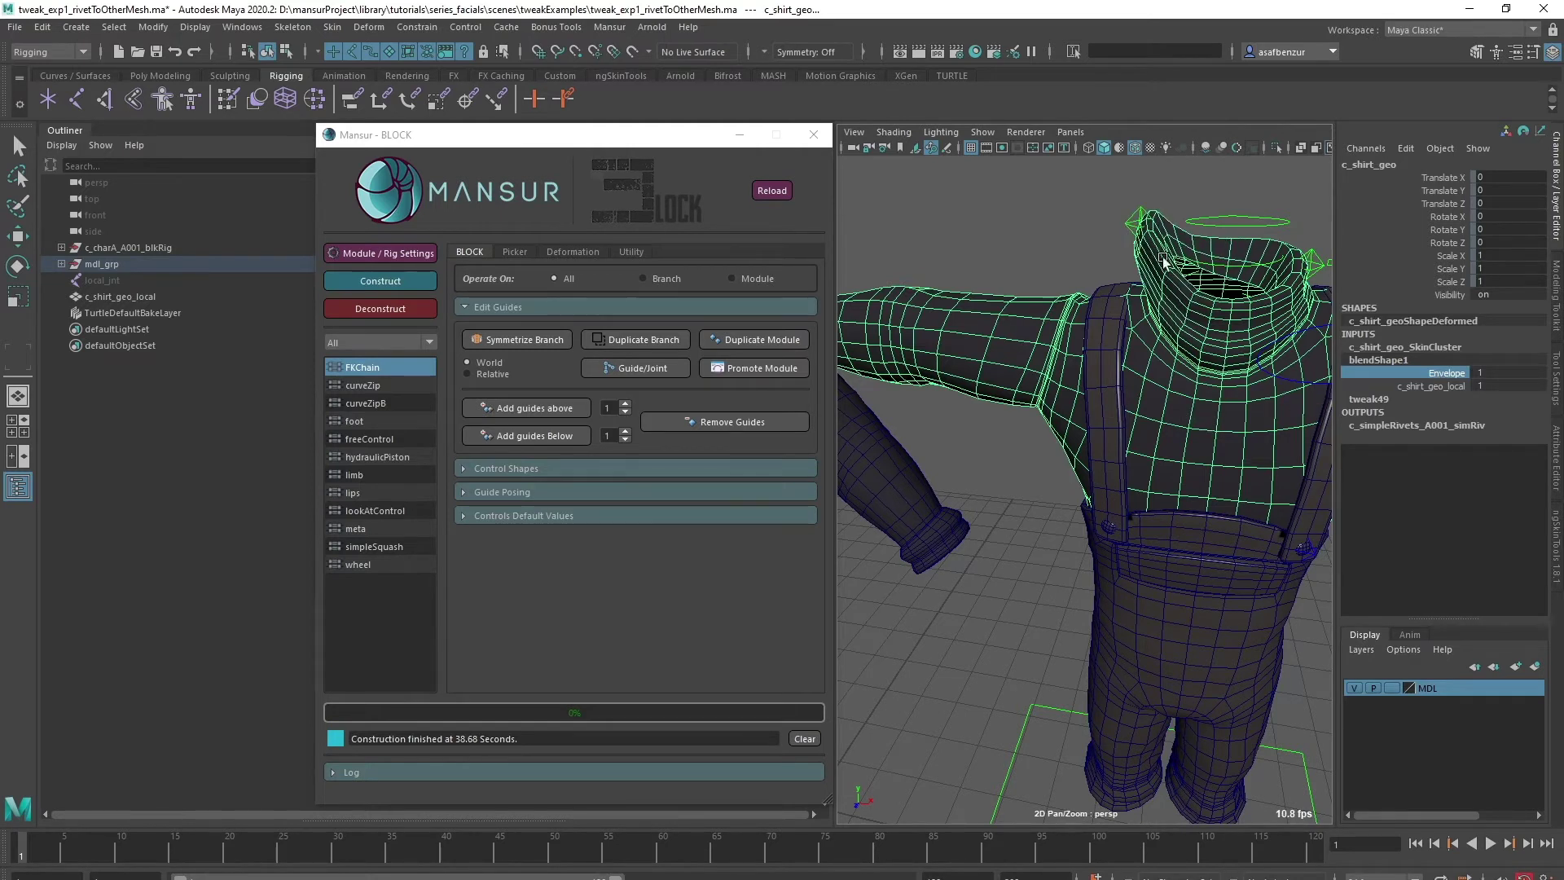
# Return the collar-side tweaker to its default position
pyautogui.click(1139, 224)
pyautogui.press('w')
pyautogui.press('Return')
pyautogui.keyDown('alt'); pyautogui.moveTo(1156, 440); pyautogui.dragTo(1058, 407); pyautogui.keyUp('alt')
# Rotate the neck control inside the collar as a test, undo the rotation and clear the selection
pyautogui.click(1049, 346)
pyautogui.press('e')
pyautogui.keyDown('alt'); pyautogui.moveTo(1163, 342); pyautogui.dragTo(1148, 383); pyautogui.keyUp('alt')
pyautogui.moveTo(1122, 295); pyautogui.dragTo(1152, 310)
pyautogui.hotkey('ctrl', 'z')
pyautogui.keyDown('alt'); pyautogui.moveTo(1271, 265); pyautogui.dragTo(1231, 263); pyautogui.keyUp('alt')
pyautogui.click(1230, 267)
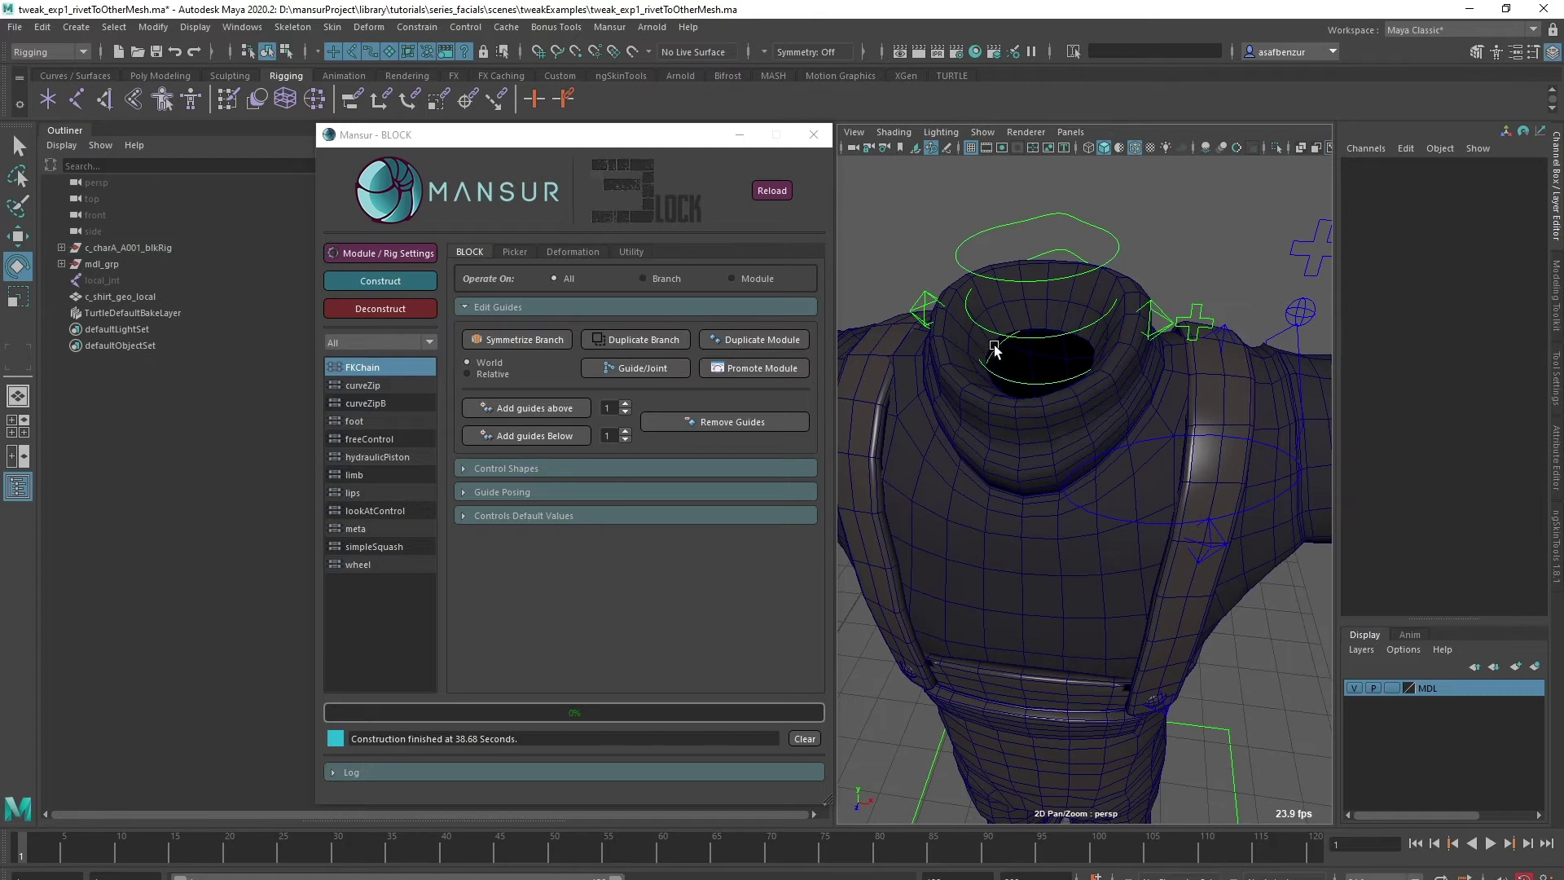
# Tilt the neck sideways with the neck control inside the collar
pyautogui.click(995, 351)
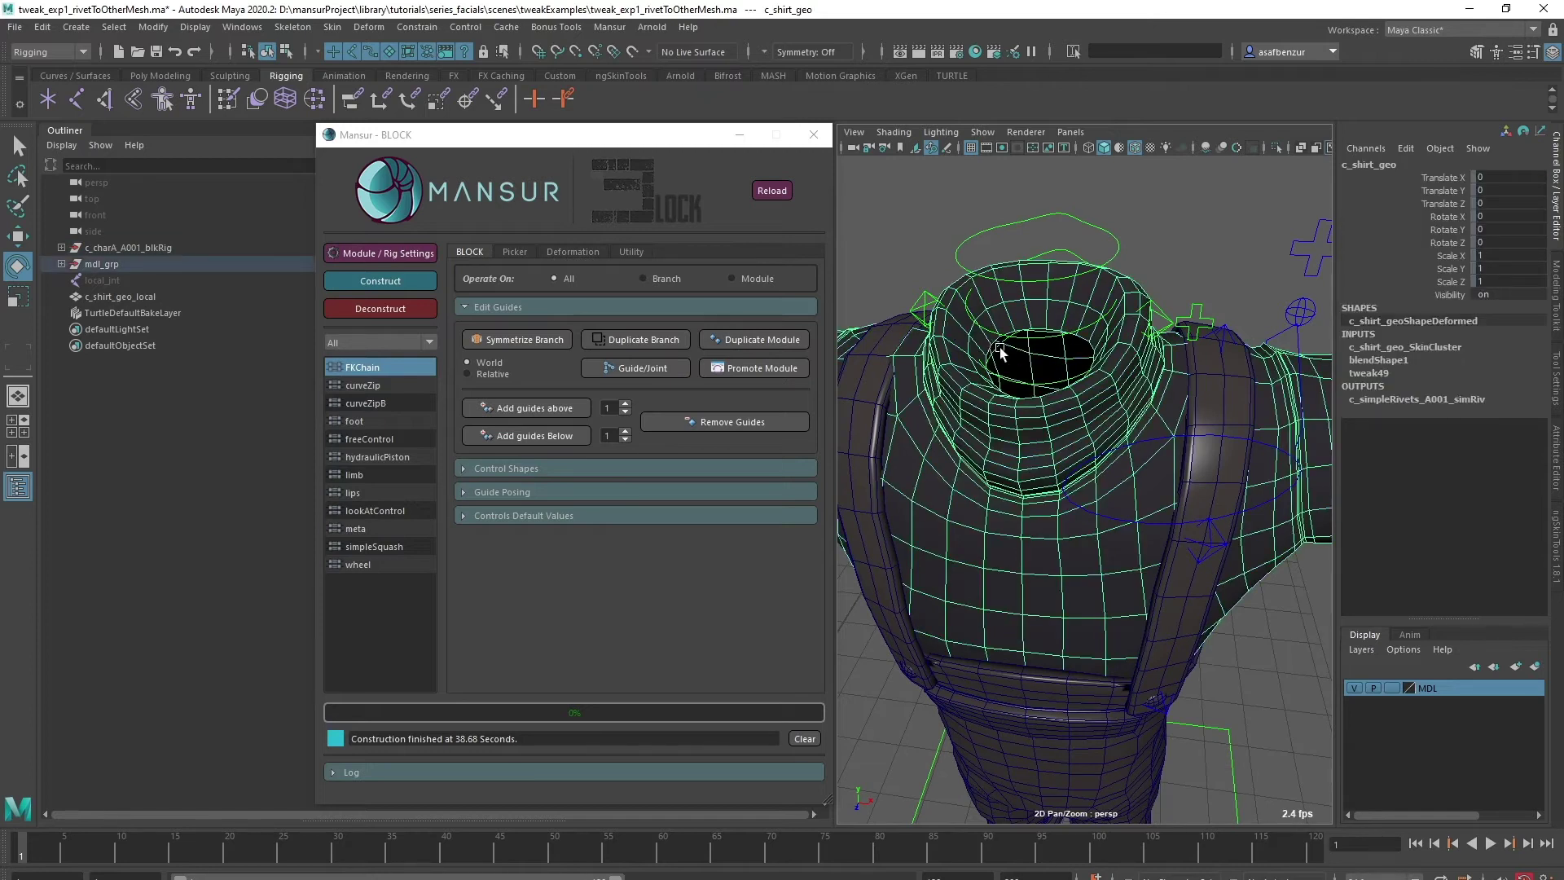
pyautogui.click(1082, 345)
pyautogui.moveTo(1082, 345); pyautogui.dragTo(1119, 364)
# Move the collar-side tweaker c_smEffector_B001_ctrl on the tilted neck to test the collar, and clear the selection
pyautogui.click(1049, 243)
pyautogui.click(1003, 251)
pyautogui.press('w')
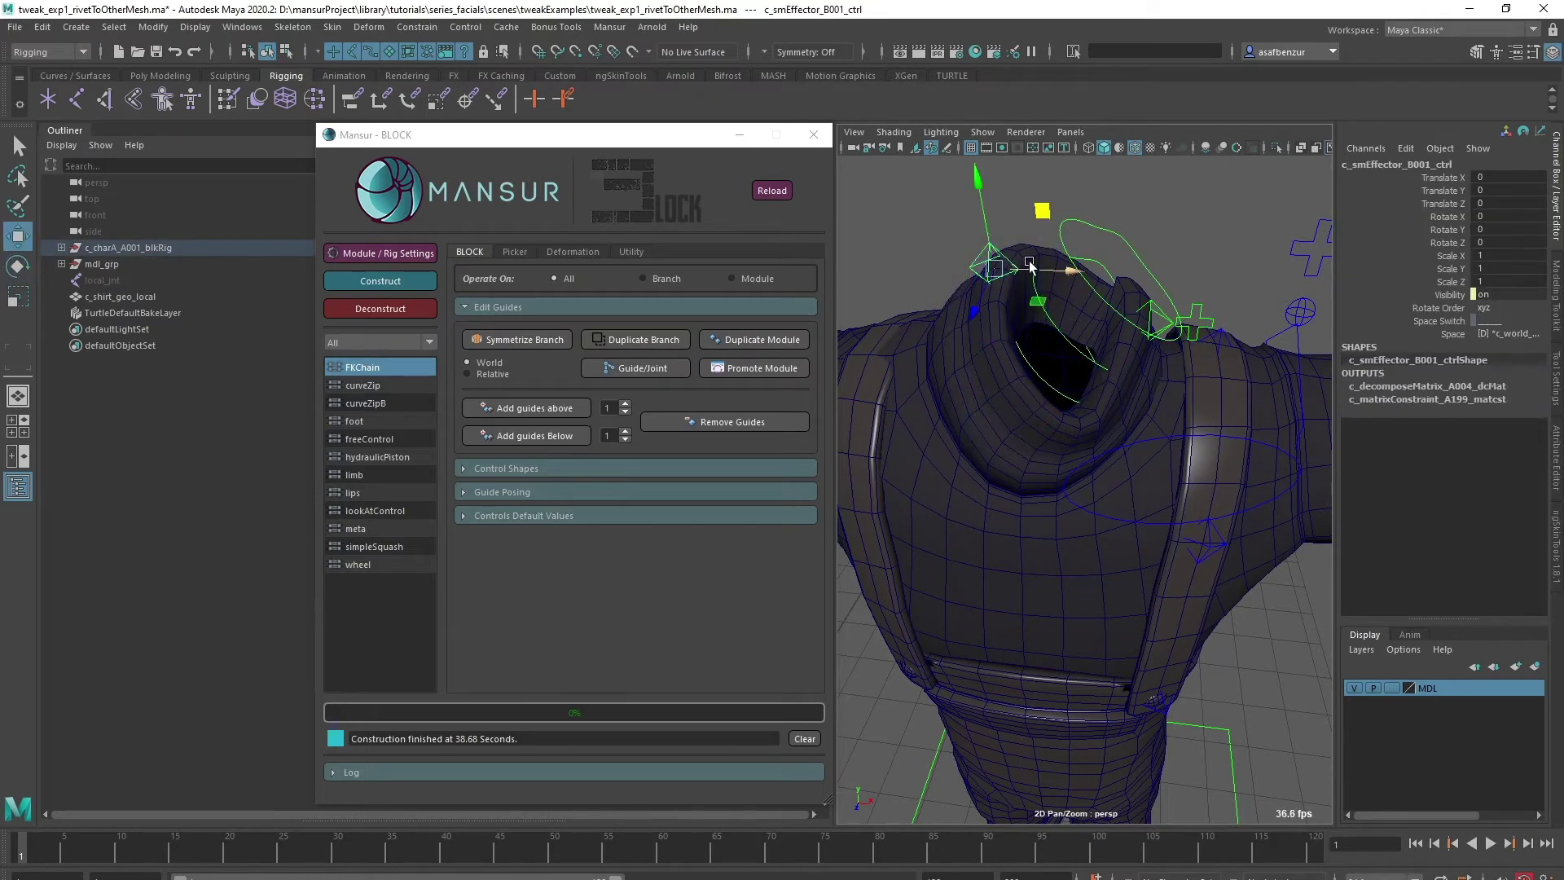
pyautogui.moveTo(1040, 207)
pyautogui.mouseDown()
pyautogui.moveTo(1078, 191)
pyautogui.moveTo(1055, 181)
pyautogui.mouseUp()
pyautogui.moveTo(1056, 188); pyautogui.dragTo(1029, 154, button='middle')
pyautogui.click(1196, 251)
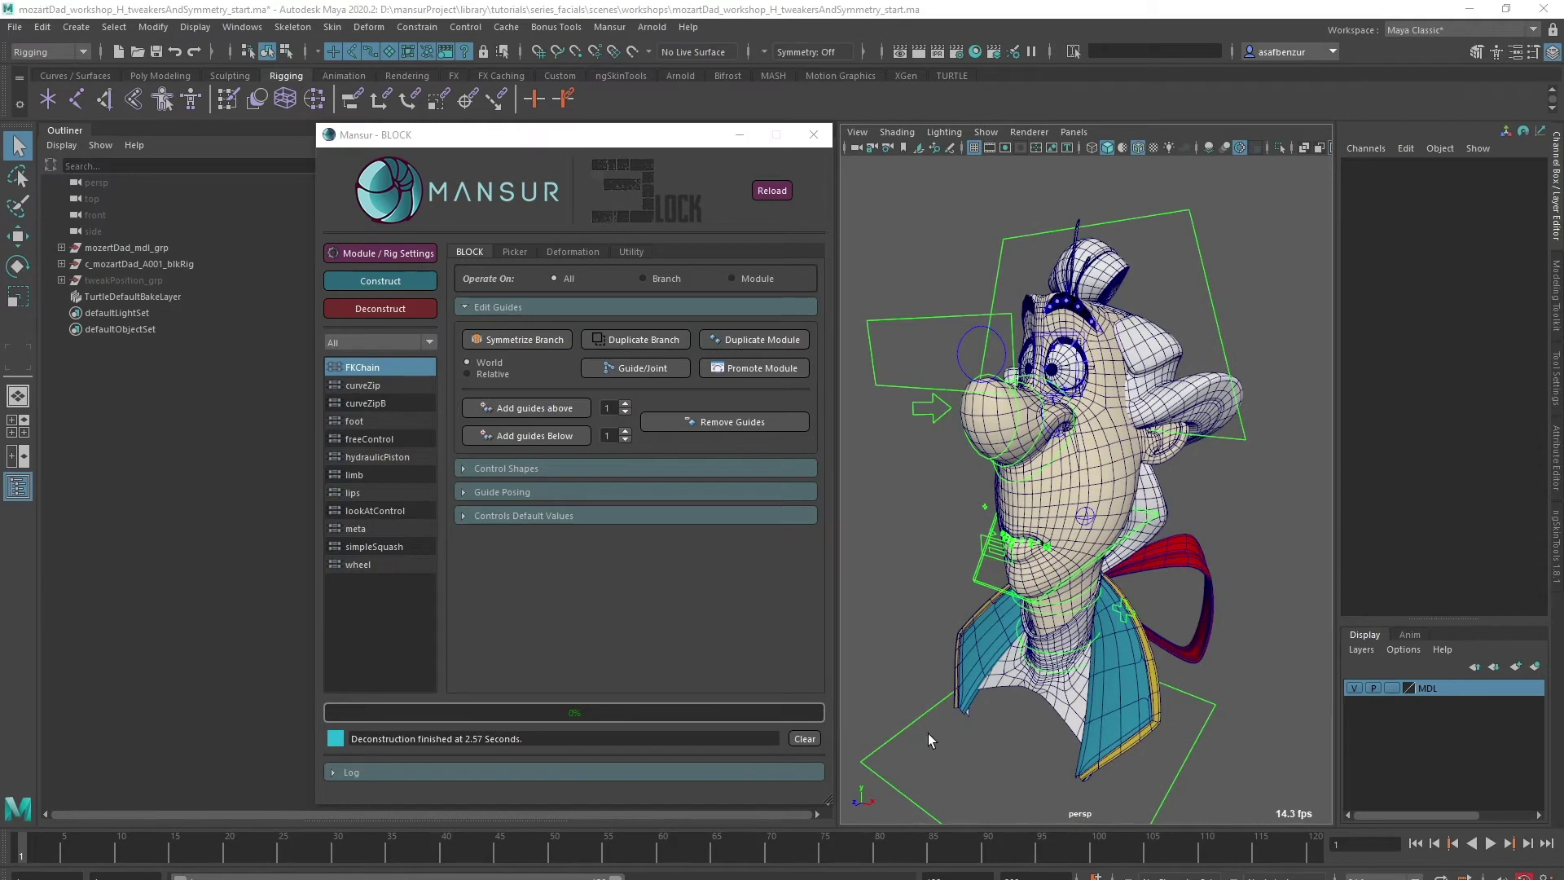
# Deconstruct the mozartDad rig and select the head guide c_head_A001_rCtrl as parent for a new module
pyautogui.click(906, 721)
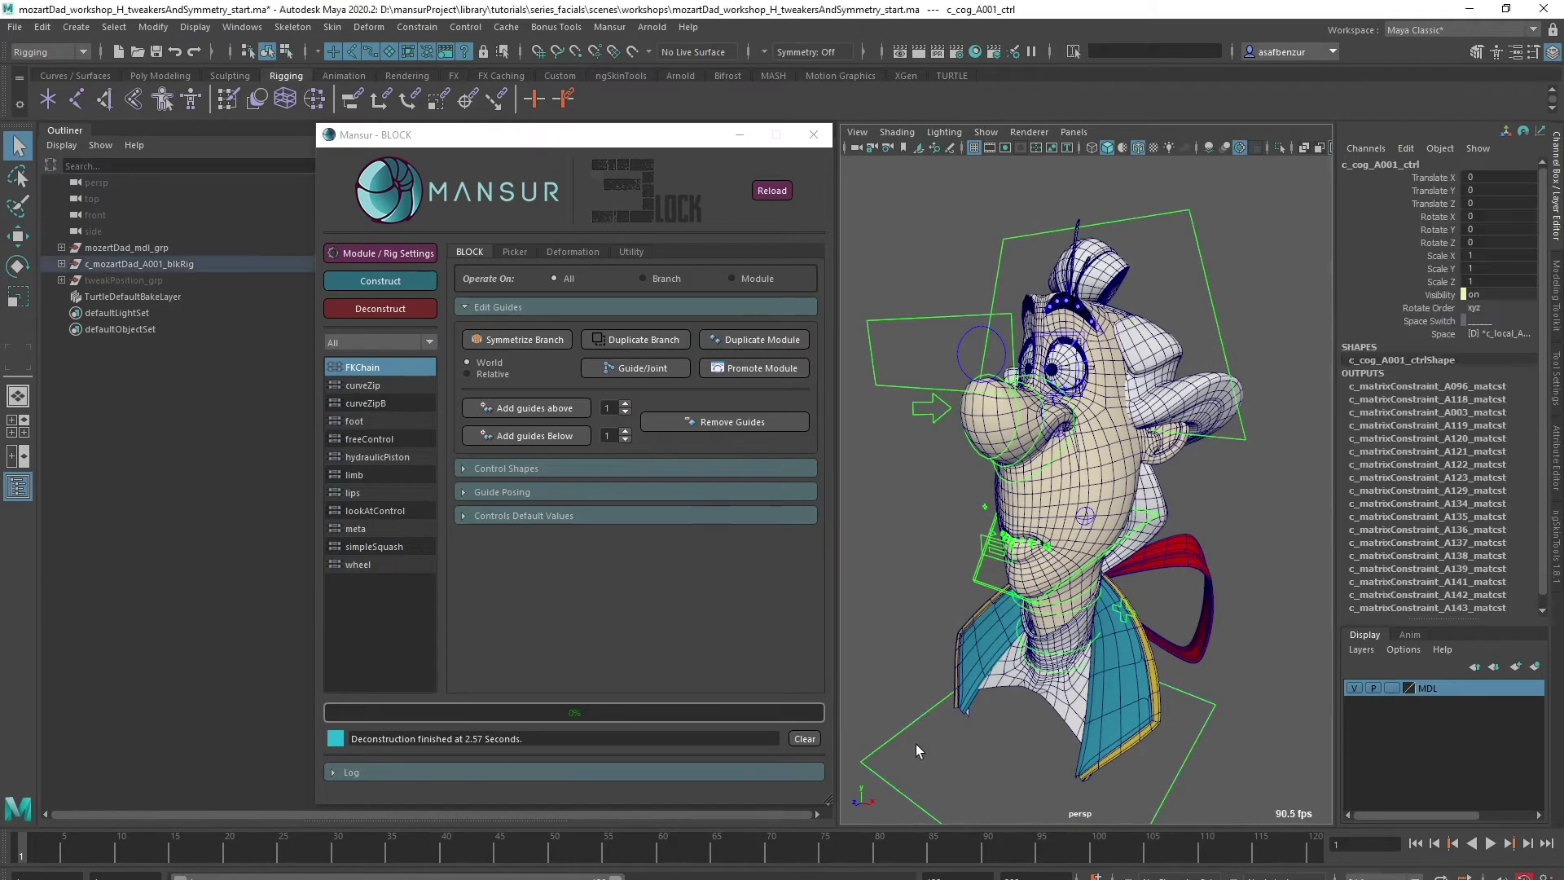
pyautogui.click(435, 311)
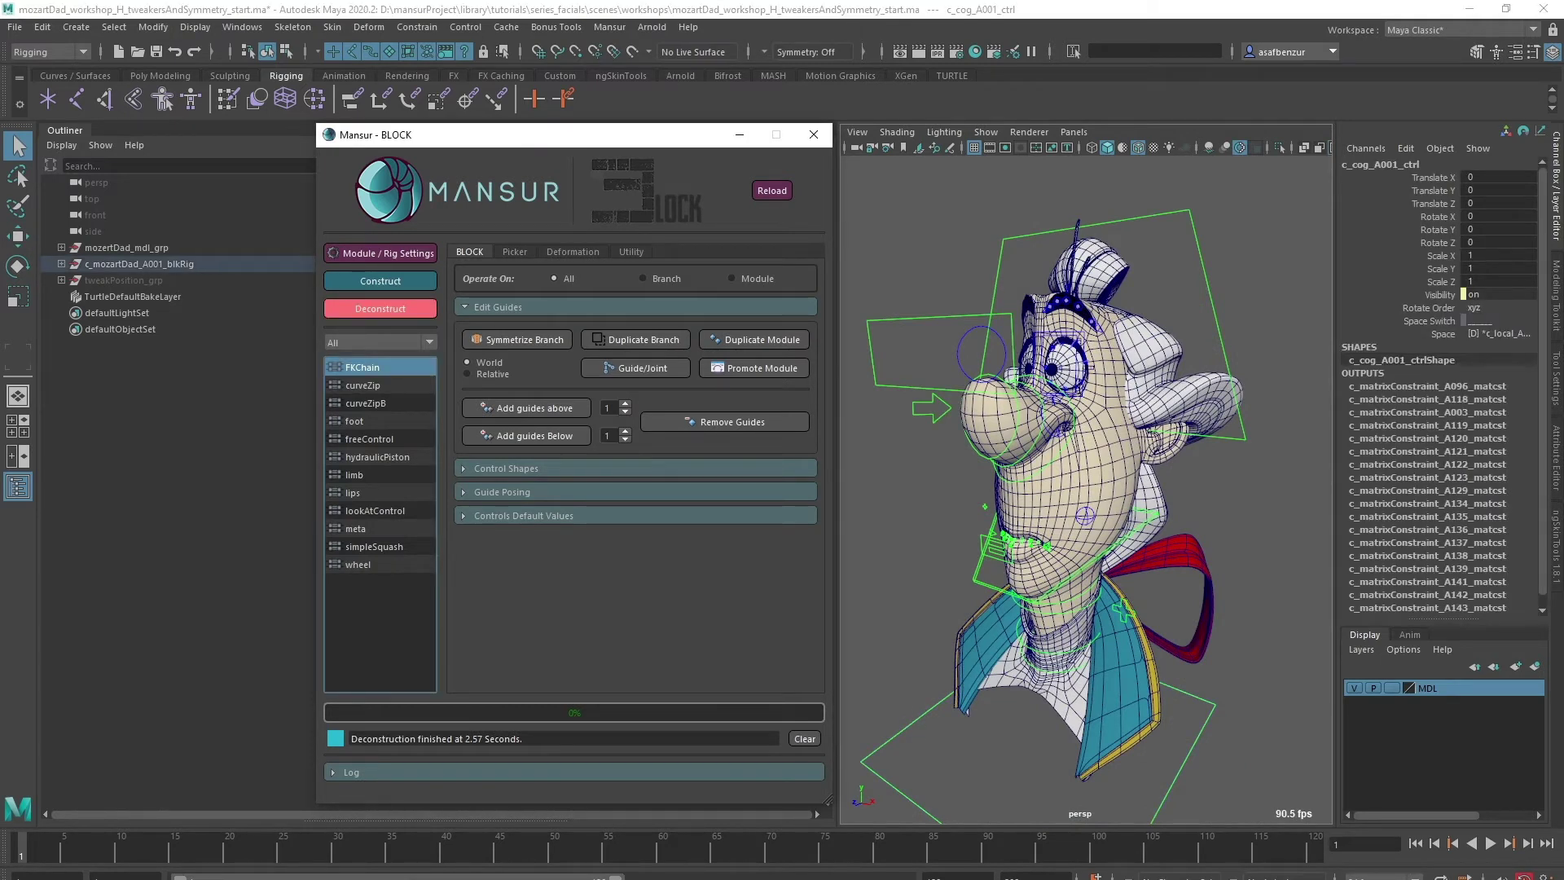
pyautogui.click(992, 555)
pyautogui.click(1063, 552)
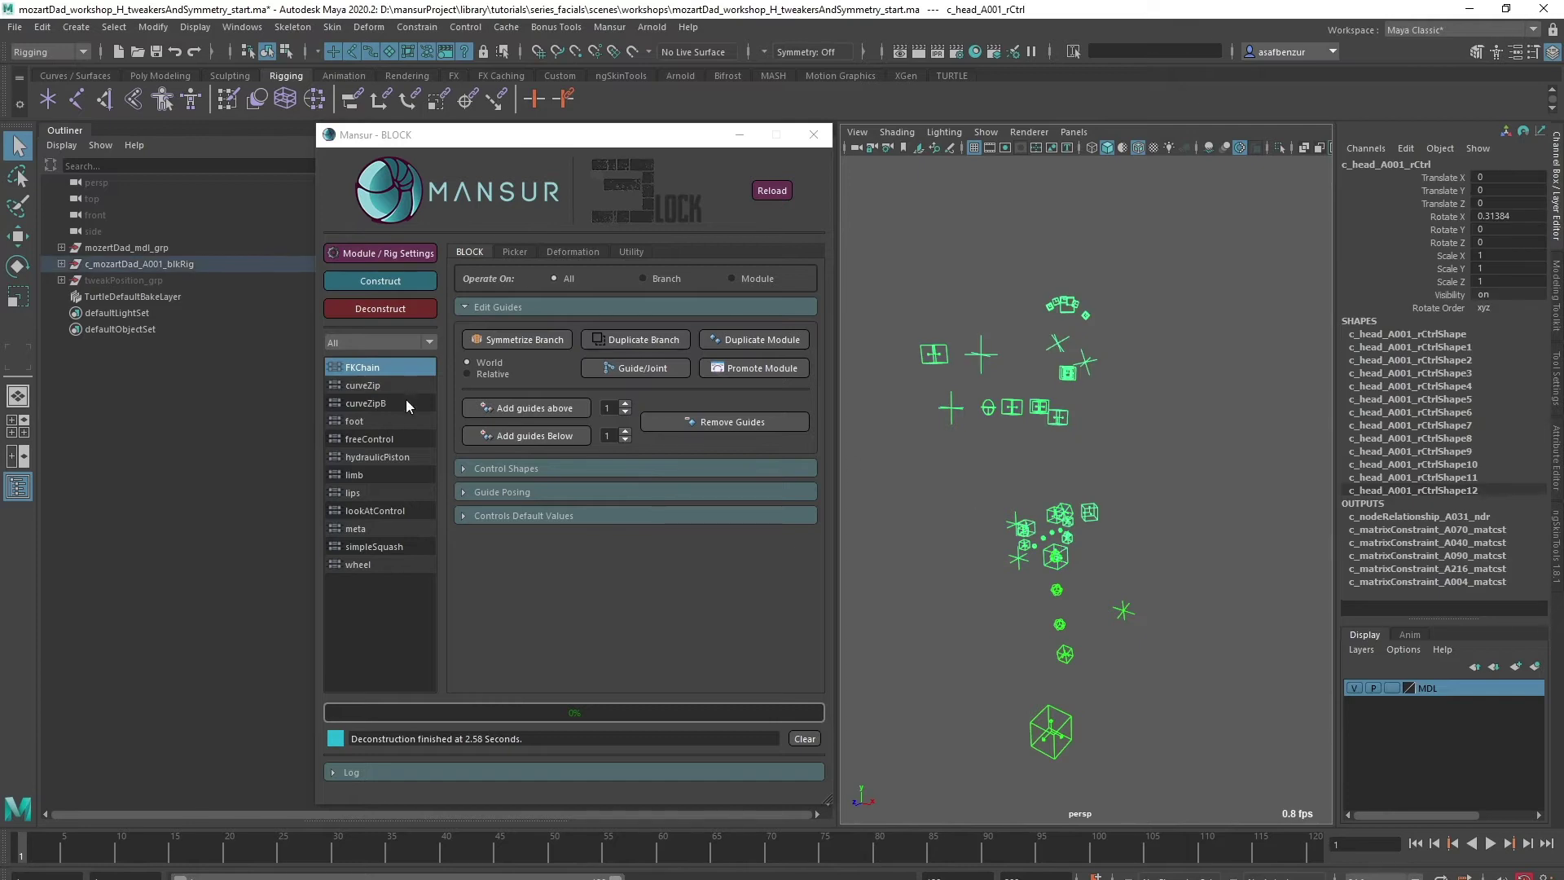
# Start a freeControl module named innerEyeSocket with isFacial enabled and controlsMultiplier set to 0.25
pyautogui.doubleClick(393, 438)
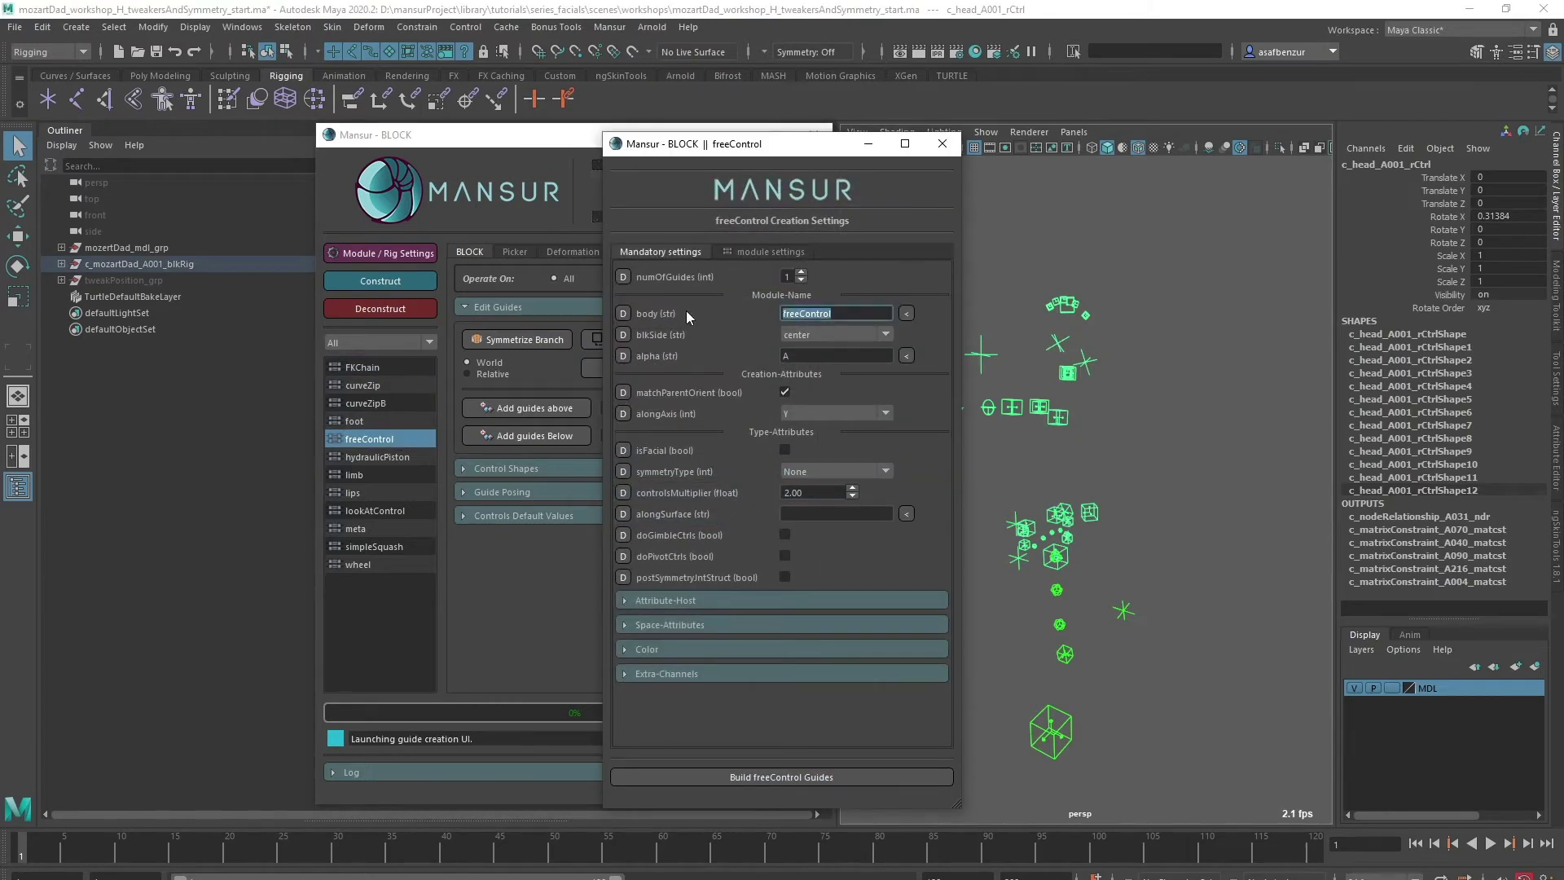
pyautogui.write('innerEyeSocket')
pyautogui.click(785, 449)
pyautogui.click(820, 487)
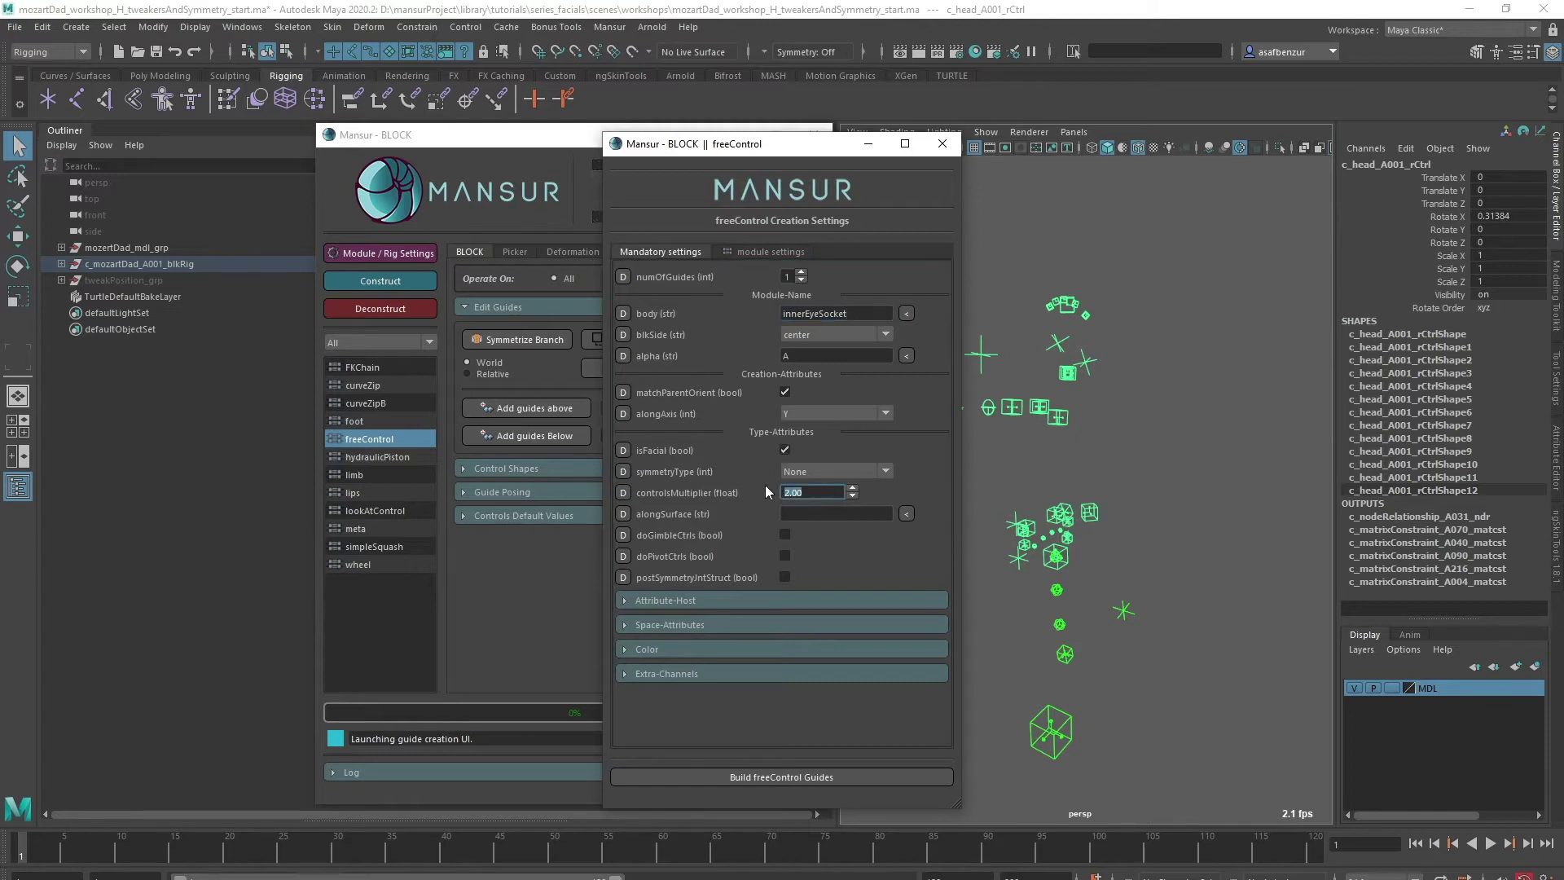
pyautogui.write('0.25')
# Set the new module's control shape to diamond in its module settings
pyautogui.click(770, 251)
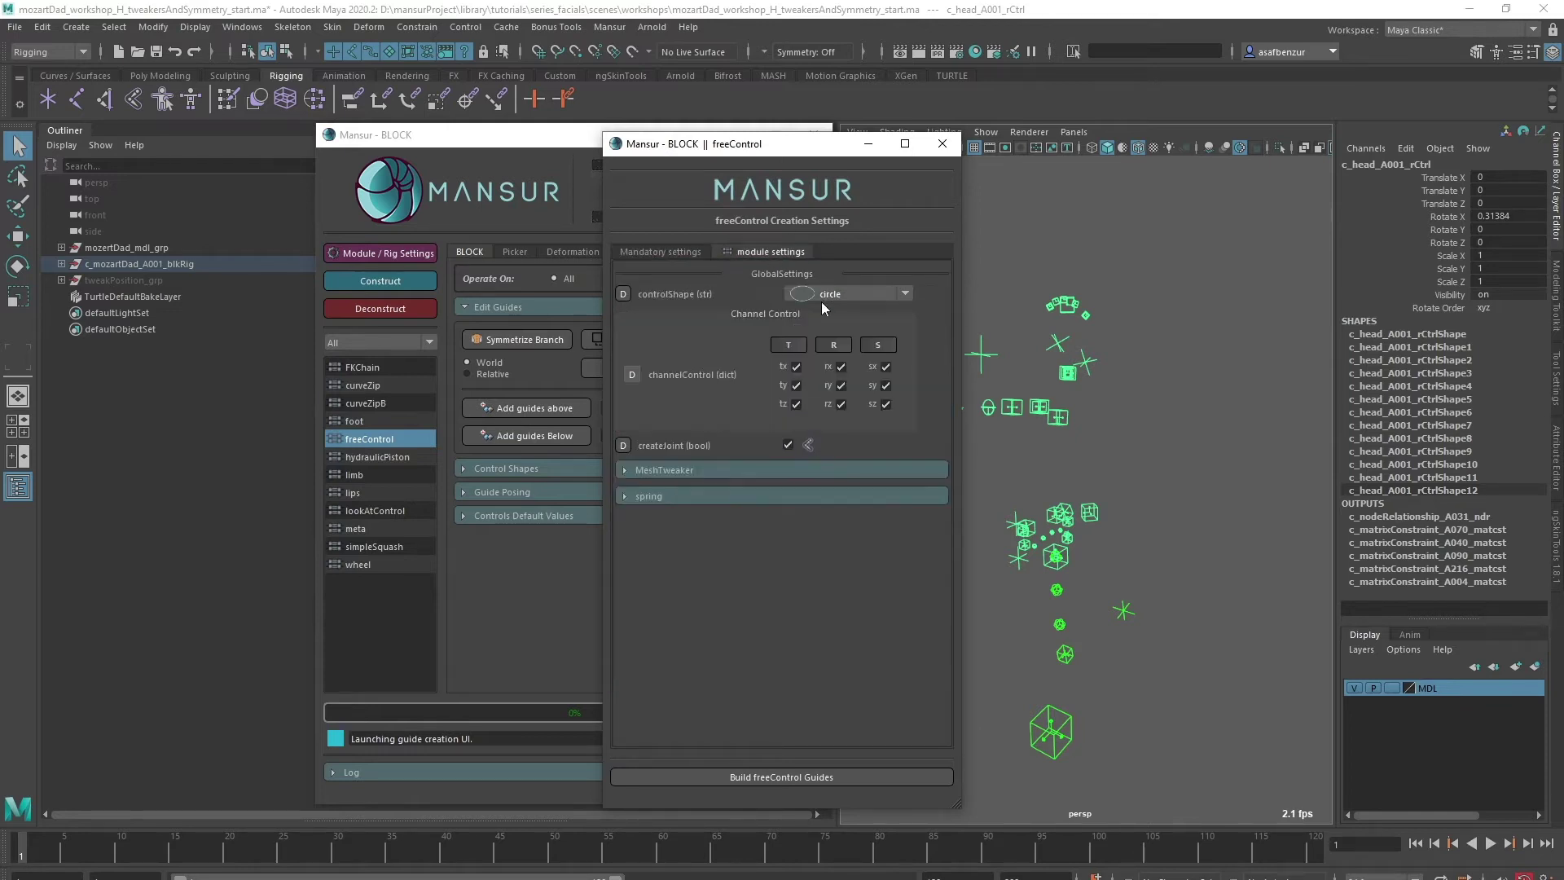
pyautogui.click(835, 295)
pyautogui.press('d')
pyautogui.press('Down')
pyautogui.press('Return')
# Set up the module as a mesh tweaker riveted to the character's face mesh and build its guides
pyautogui.click(702, 471)
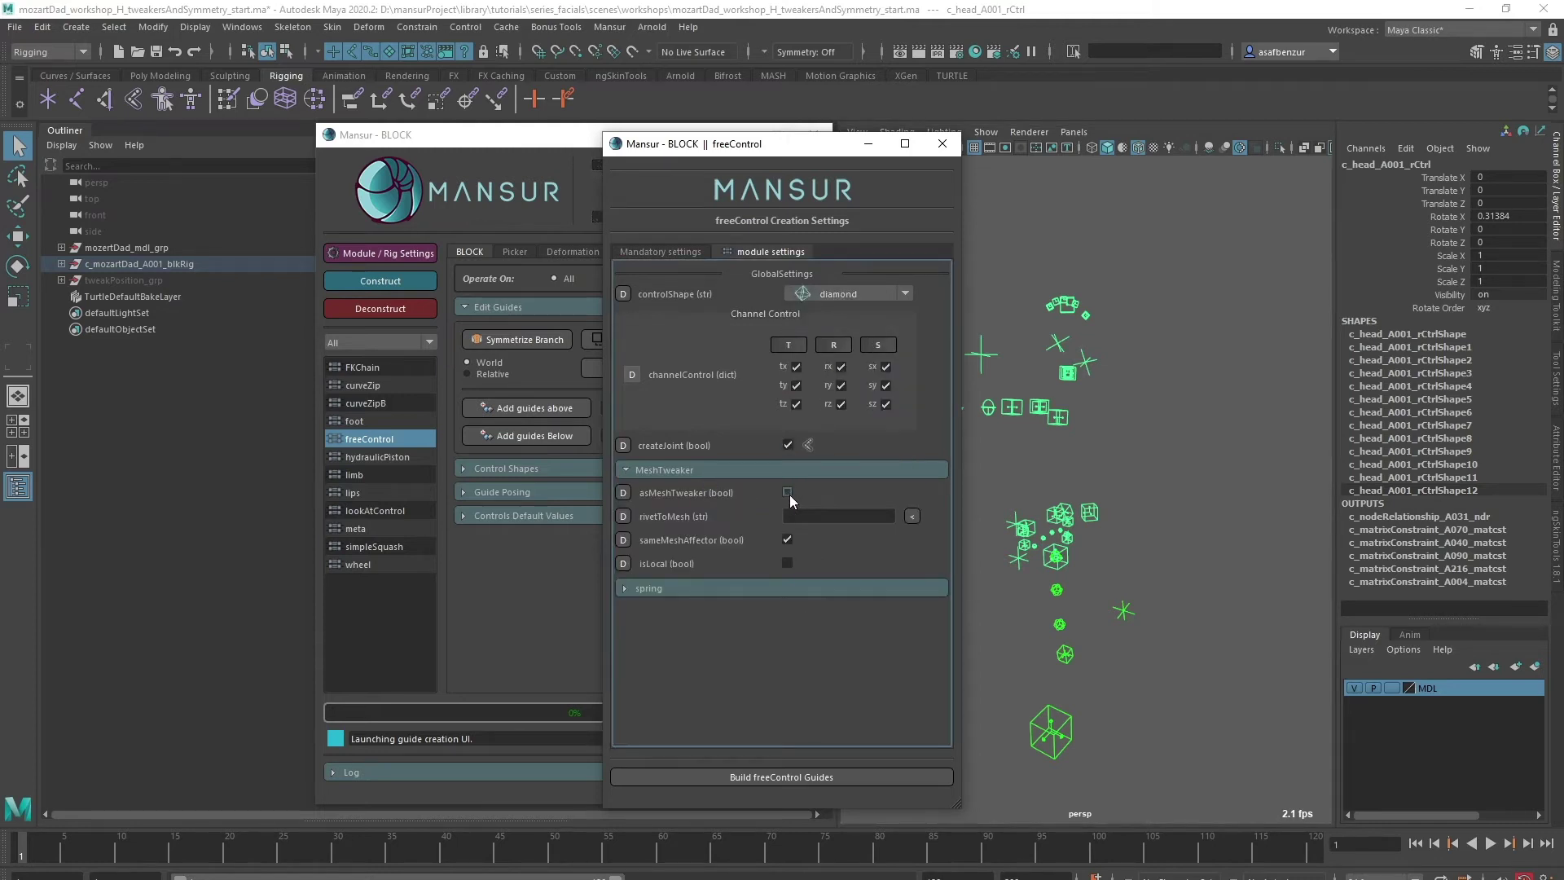
pyautogui.click(1171, 433)
pyautogui.click(1143, 453)
pyautogui.click(912, 516)
pyautogui.click(770, 778)
# Match the innerEyeSocket guide's transform to locator1 from tweakPosition_grp
pyautogui.scroll(-1, 977, 489)
pyautogui.press('w')
pyautogui.moveTo(1052, 442); pyautogui.dragTo(1028, 342)
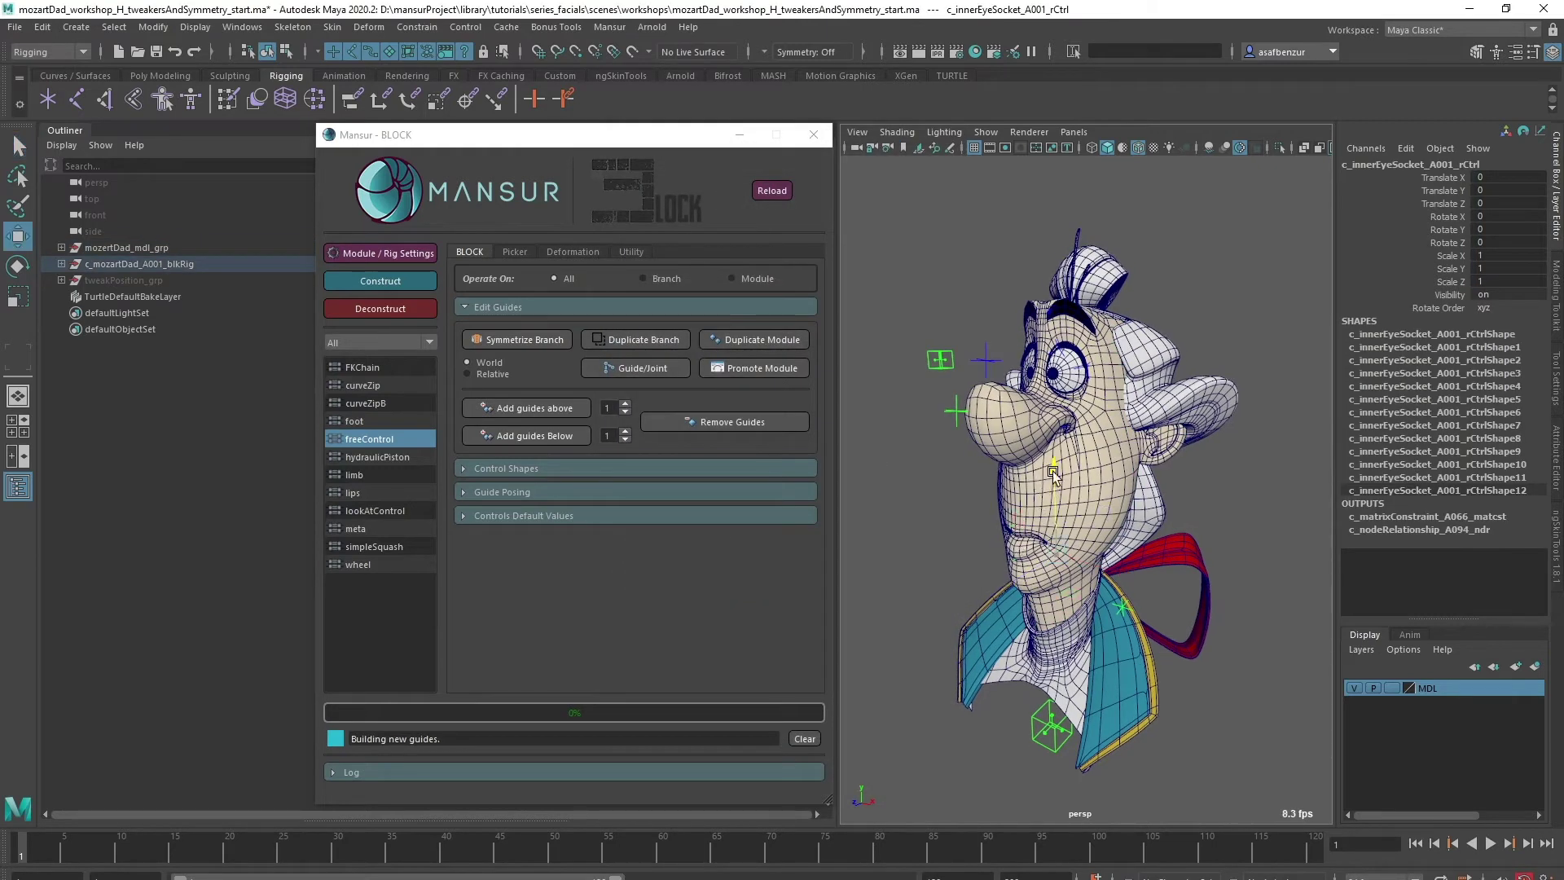
pyautogui.click(61, 279)
pyautogui.keyDown('ctrl'); pyautogui.click(117, 296); pyautogui.keyUp('ctrl')
pyautogui.click(152, 26)
pyautogui.moveTo(278, 124)
pyautogui.click(469, 144)
# Scale the control vertices of the innerEyeSocket guide's shape above the inner eye corner, and return to object mode
pyautogui.keyDown('alt'); pyautogui.moveTo(1046, 316); pyautogui.dragTo(1054, 469, button='middle'); pyautogui.keyUp('alt')
pyautogui.keyDown('alt'); pyautogui.moveTo(1054, 469); pyautogui.dragTo(1205, 635, button='right'); pyautogui.keyUp('alt')
pyautogui.keyDown('alt'); pyautogui.moveTo(1047, 503); pyautogui.dragTo(1144, 478, button='middle'); pyautogui.keyUp('alt')
pyautogui.press('F8')
pyautogui.moveTo(924, 376); pyautogui.dragTo(1157, 570)
pyautogui.press('r')
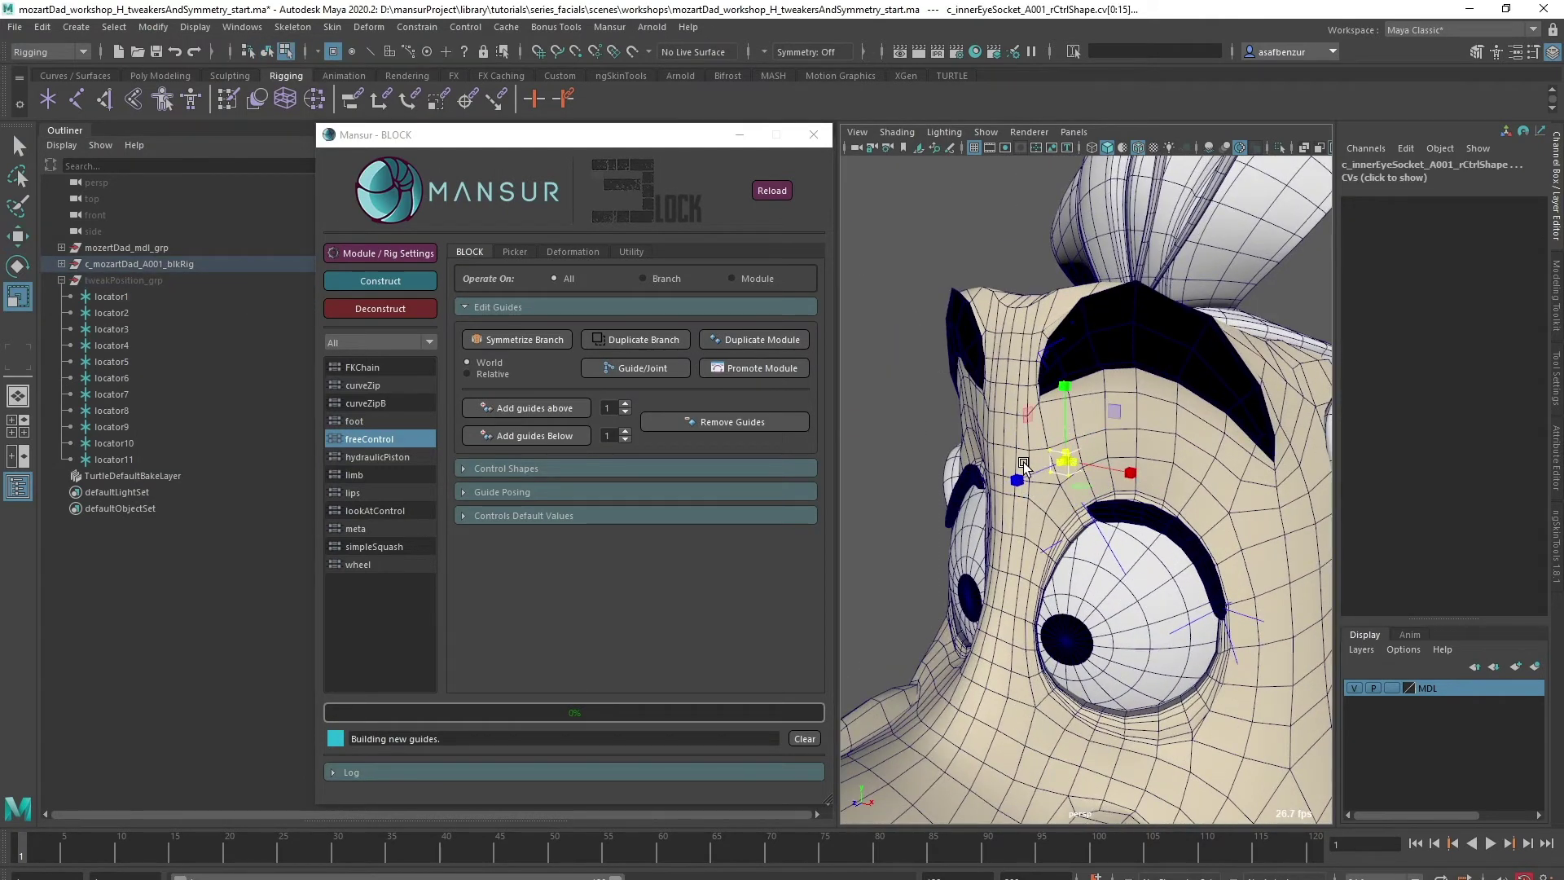
pyautogui.press('F8')
pyautogui.click(1049, 442)
# Duplicate the face mesh c_body_geo, unparent the copy to the world and rename it c_body_geo_local
pyautogui.keyDown('alt'); pyautogui.moveTo(1049, 441); pyautogui.dragTo(945, 359, button='right'); pyautogui.keyUp('alt')
pyautogui.keyDown('alt'); pyautogui.moveTo(1127, 655); pyautogui.dragTo(1065, 530, button='right'); pyautogui.keyUp('alt')
pyautogui.click(1065, 529)
pyautogui.hotkey('ctrl', 'd')
pyautogui.hotkey('shift', 'p')
pyautogui.doubleClick(122, 477)
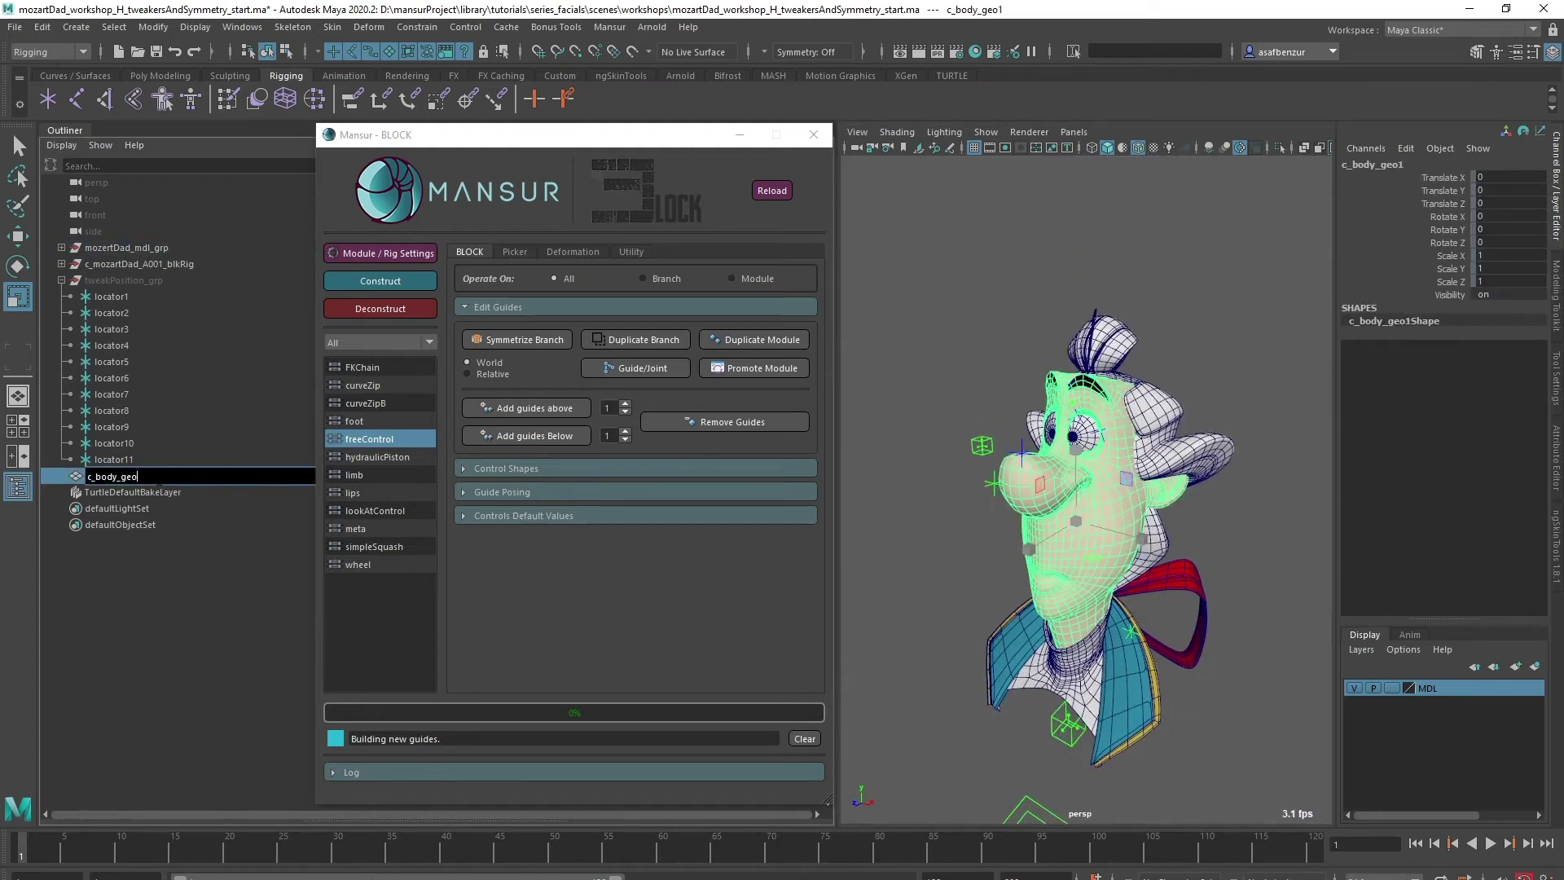
pyautogui.write('c_body_geo_local')
pyautogui.press('Return')
# Create a separate joint at the world origin and name it face_local_jnt
pyautogui.click(935, 399)
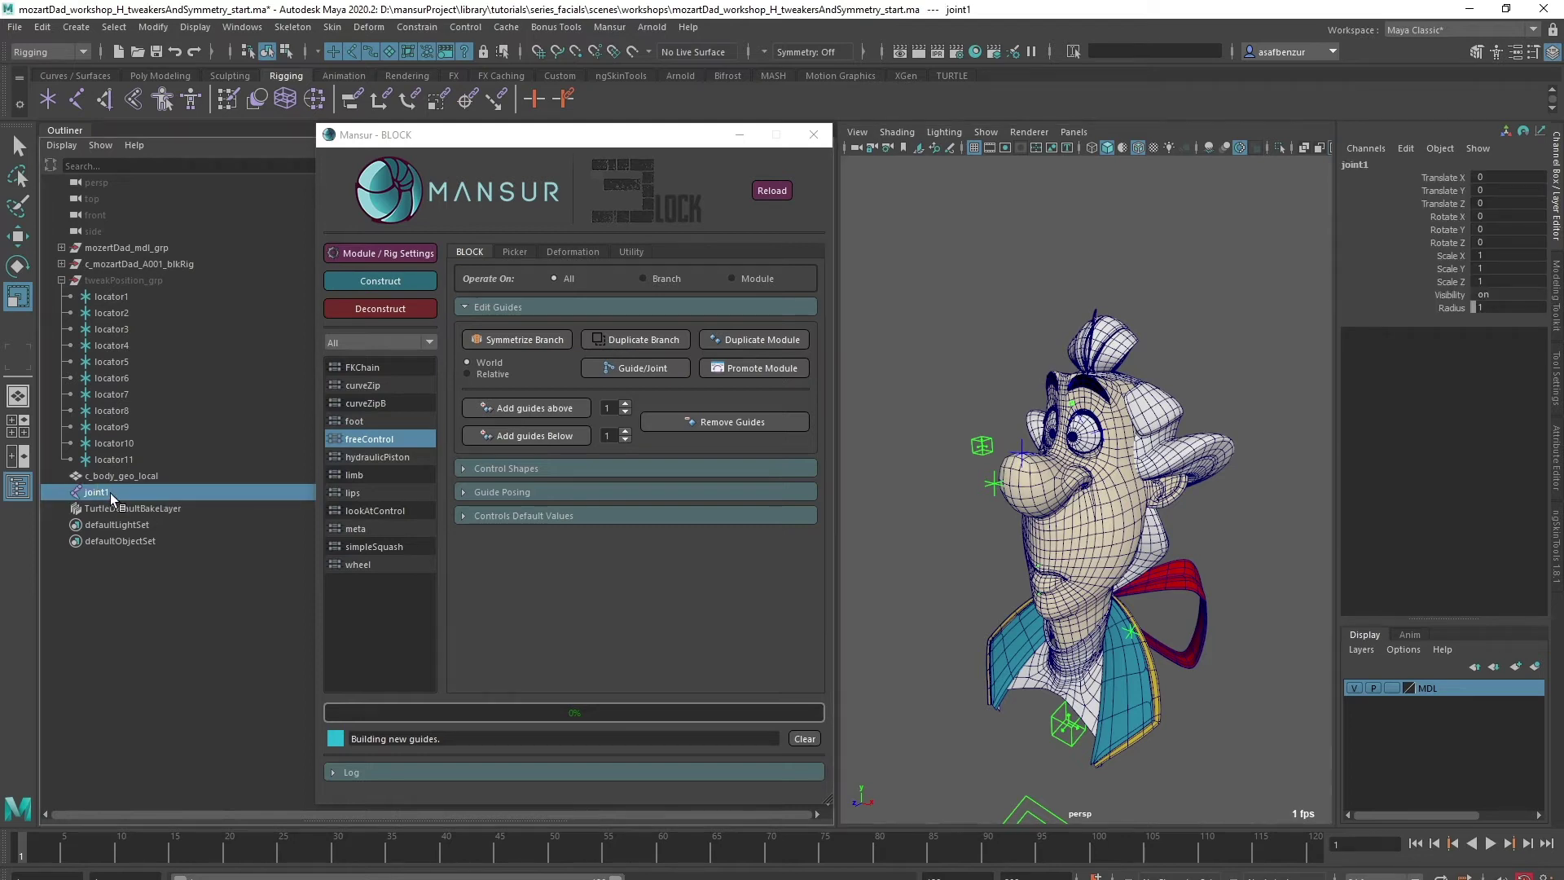
pyautogui.doubleClick(102, 493)
pyautogui.write('face_local_jnt')
pyautogui.press('Return')
# Bind c_body_geo_local to the innerEyeSocket guide's joint c_innerEyeSocket_A001_rootJnt and face_local_jnt, and clear the selection
pyautogui.click(931, 363)
pyautogui.keyDown('alt'); pyautogui.moveTo(931, 364); pyautogui.dragTo(1173, 643, button='right'); pyautogui.keyUp('alt')
pyautogui.click(944, 405)
pyautogui.keyDown('alt'); pyautogui.moveTo(945, 405); pyautogui.dragTo(868, 448, button='right'); pyautogui.keyUp('alt')
pyautogui.click(584, 360)
pyautogui.keyDown('alt'); pyautogui.moveTo(1092, 440); pyautogui.dragTo(1032, 475, button='right'); pyautogui.keyUp('alt')
pyautogui.keyDown('alt'); pyautogui.moveTo(1033, 475); pyautogui.dragTo(1053, 442, button='middle'); pyautogui.keyUp('alt')
pyautogui.press('f')
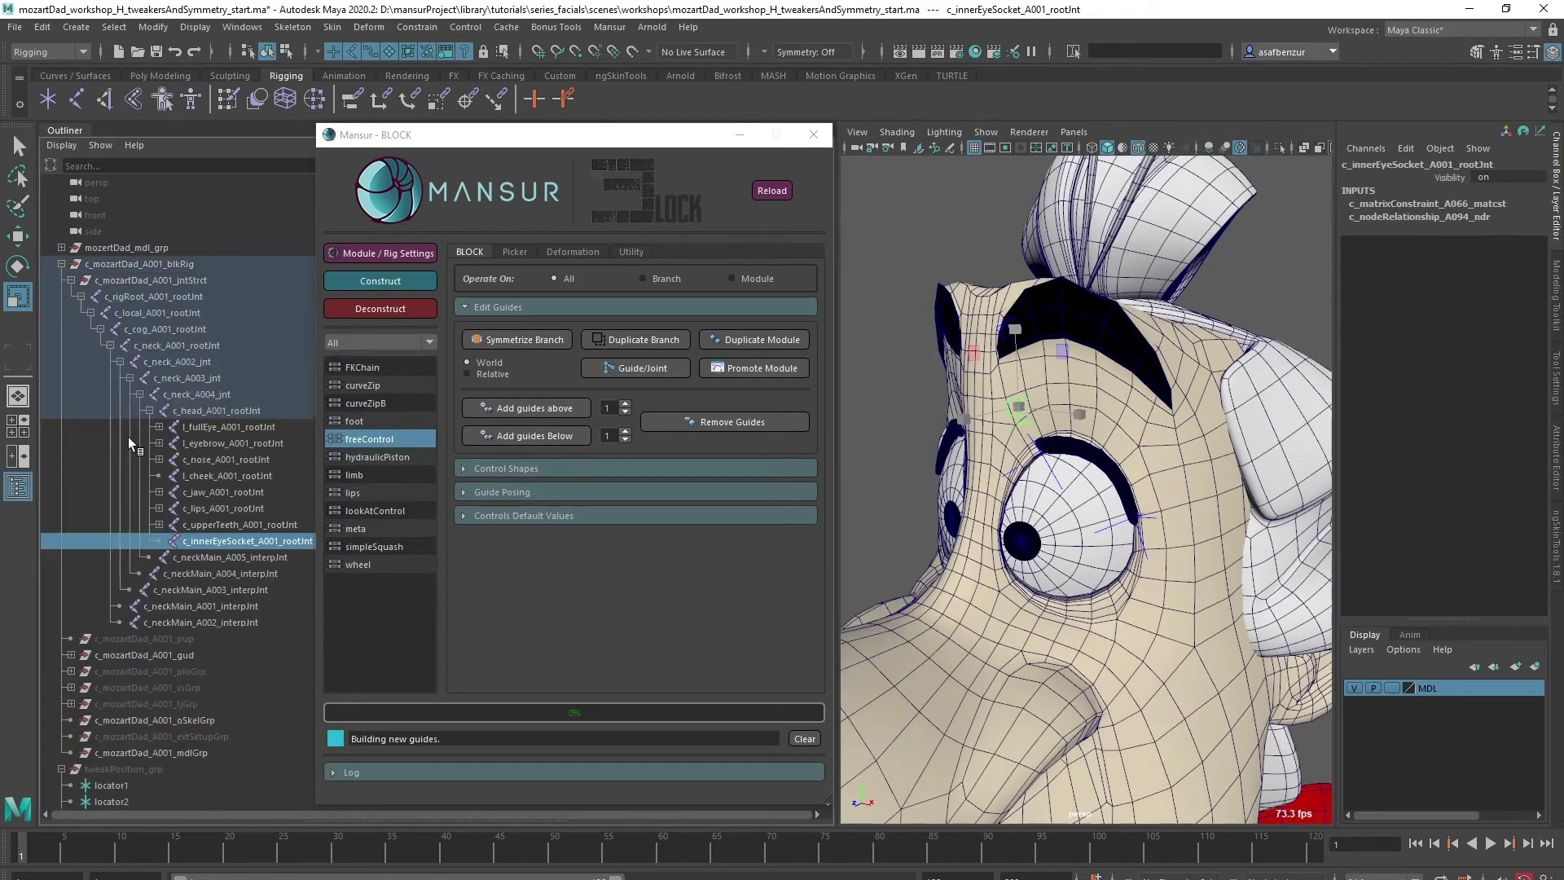
pyautogui.scroll(-5, 130, 447)
pyautogui.click(110, 735)
pyautogui.keyDown('ctrl'); pyautogui.click(125, 720); pyautogui.keyUp('ctrl')
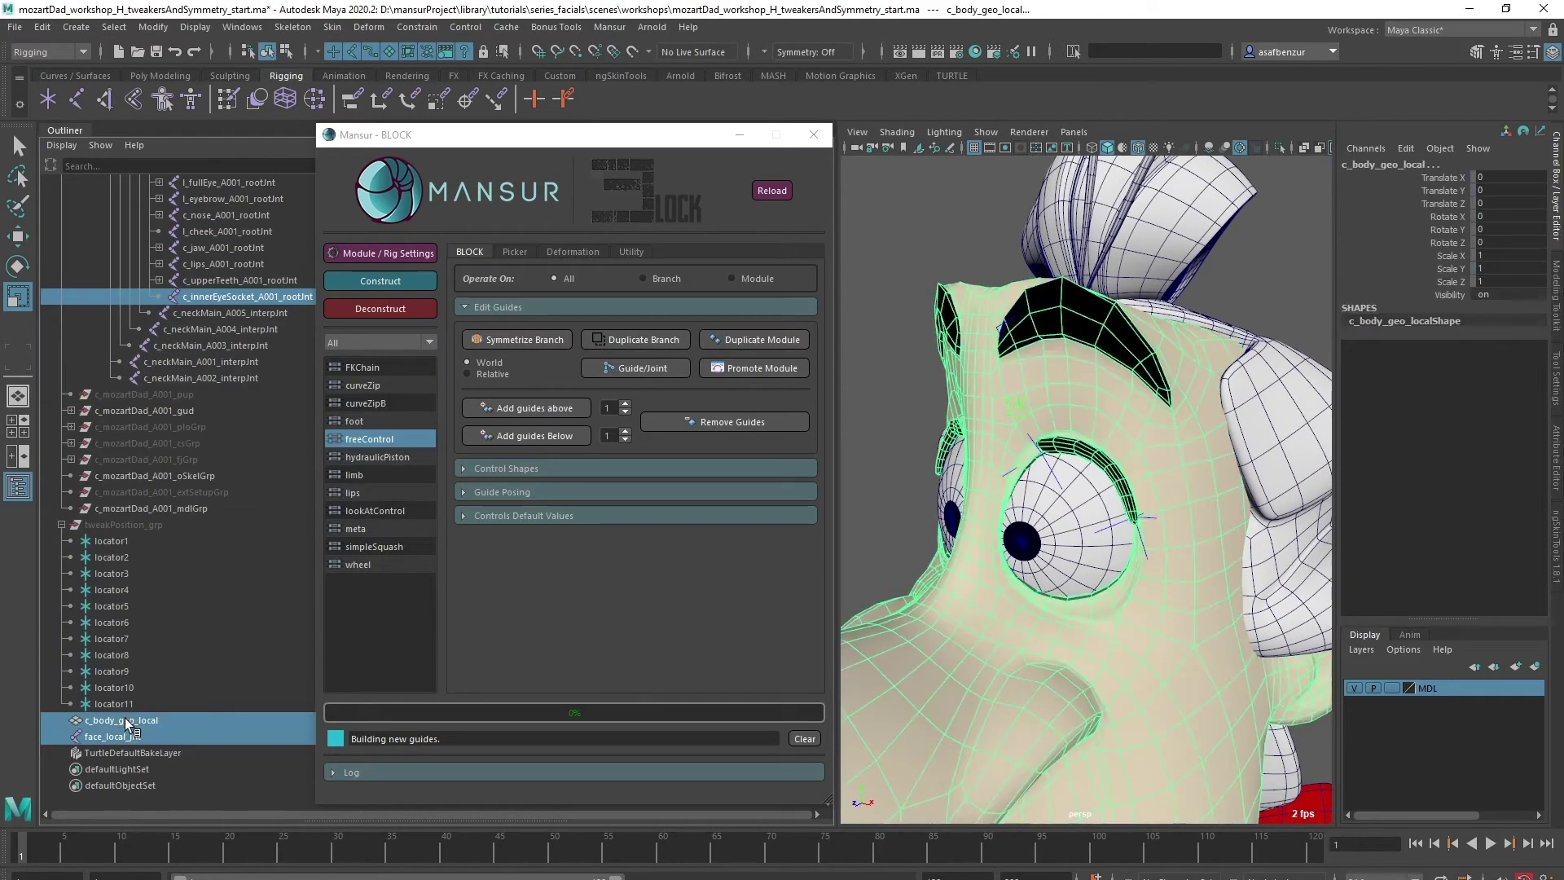
pyautogui.click(332, 28)
pyautogui.click(359, 68)
pyautogui.click(942, 218)
# Isolate c_body_geo_local in the viewport and show its skinning layers in ngSkinTools
pyautogui.click(1018, 402)
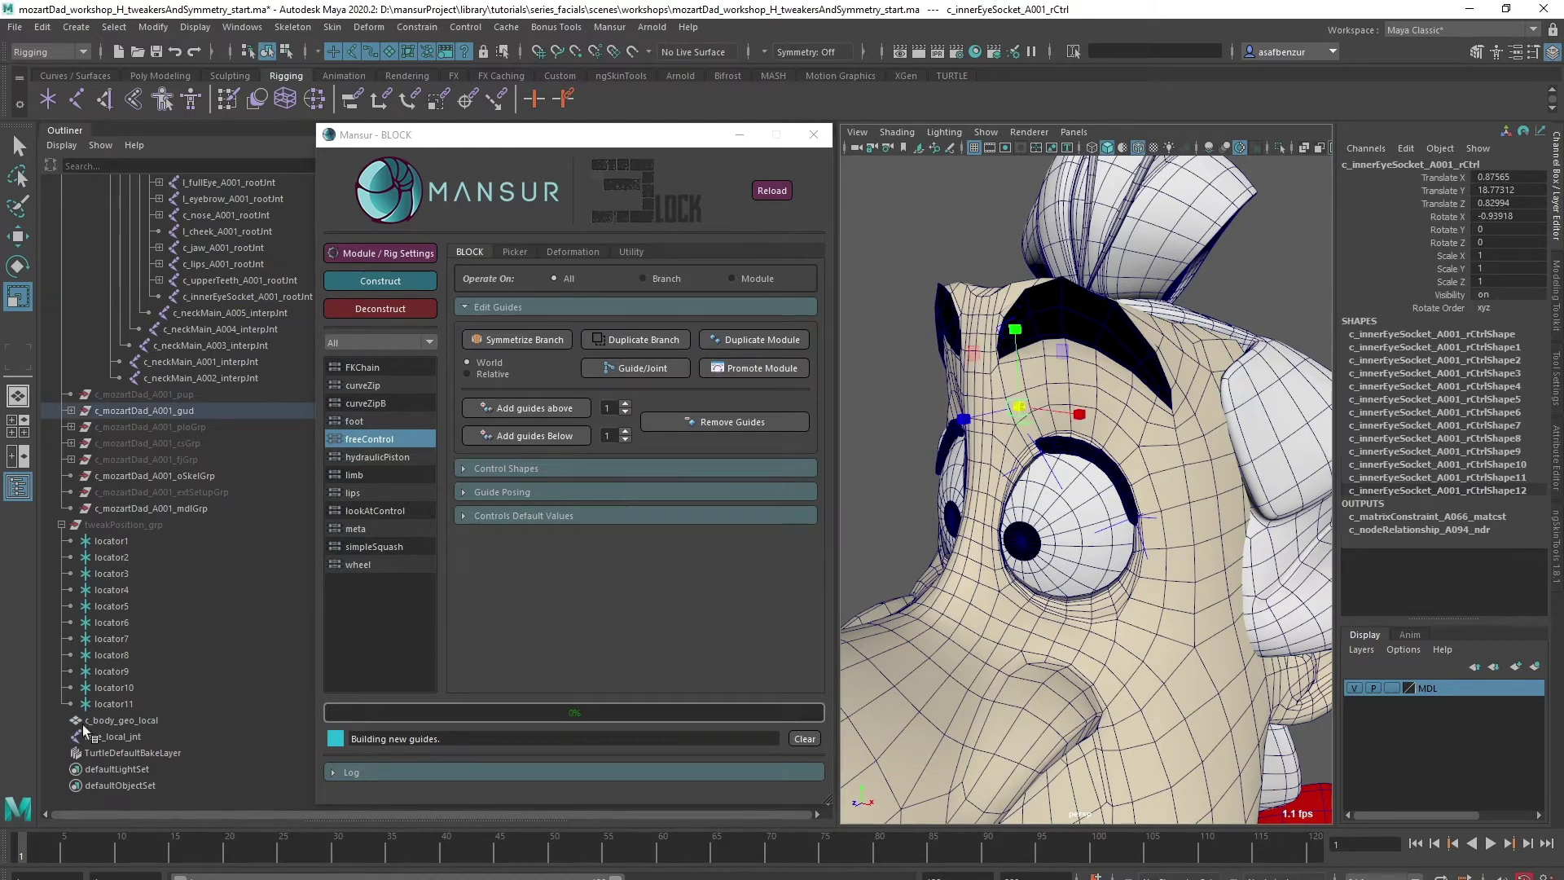
pyautogui.click(124, 720)
pyautogui.hotkey('ctrl', '1')
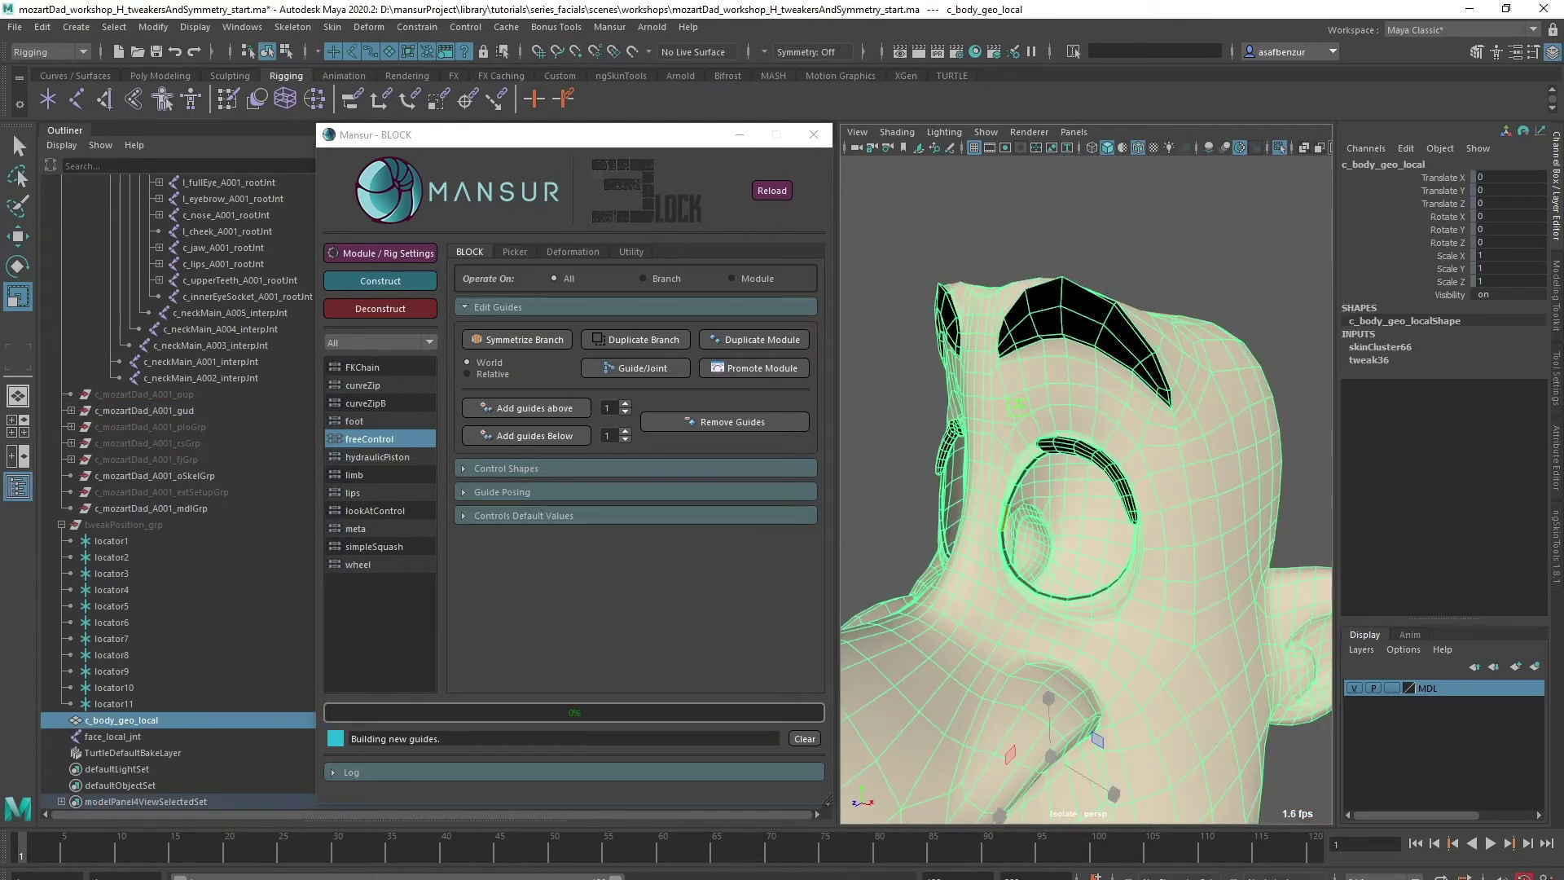
pyautogui.click(1556, 541)
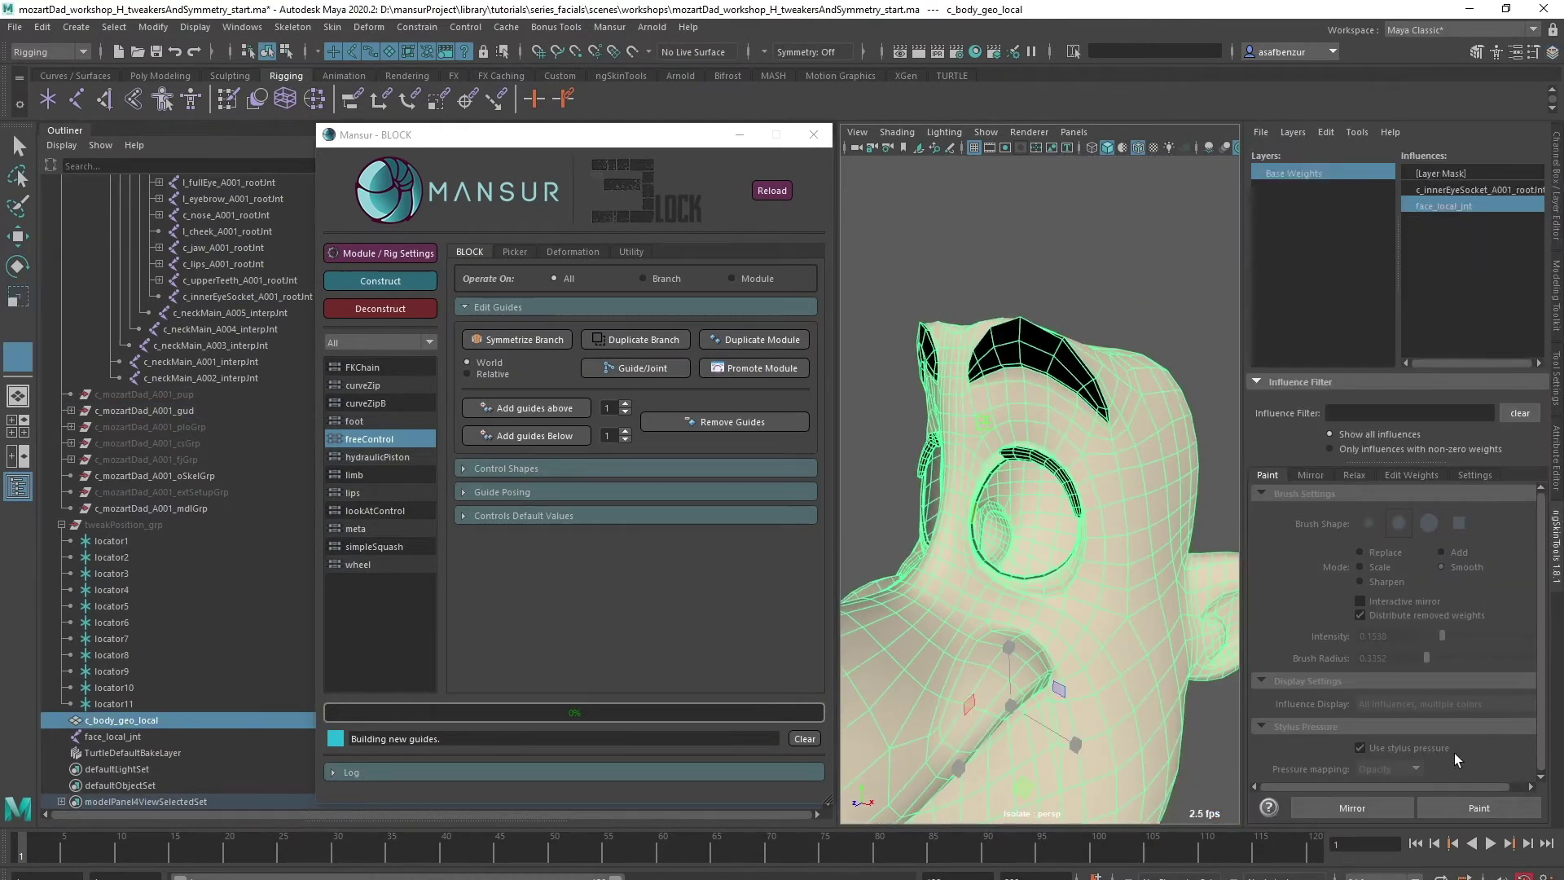
# Add a new skinning layer named tweak above the base weights of c_body_geo_local
pyautogui.click(1438, 206)
pyautogui.click(1293, 132)
pyautogui.click(1297, 145)
pyautogui.write('tweak')
pyautogui.press('Return')
# Paint c_innerEyeSocket_A001_rootJnt weights around the inner eye socket guide, flood them with Smooth and stop painting
pyautogui.click(1424, 189)
pyautogui.press('f')
pyautogui.keyDown('alt'); pyautogui.moveTo(1047, 520); pyautogui.dragTo(1157, 488, button='middle'); pyautogui.keyUp('alt')
pyautogui.press('b')
pyautogui.moveTo(1013, 395)
pyautogui.mouseDown()
pyautogui.moveTo(984, 405)
pyautogui.moveTo(1059, 370)
pyautogui.moveTo(1018, 485)
pyautogui.mouseUp()
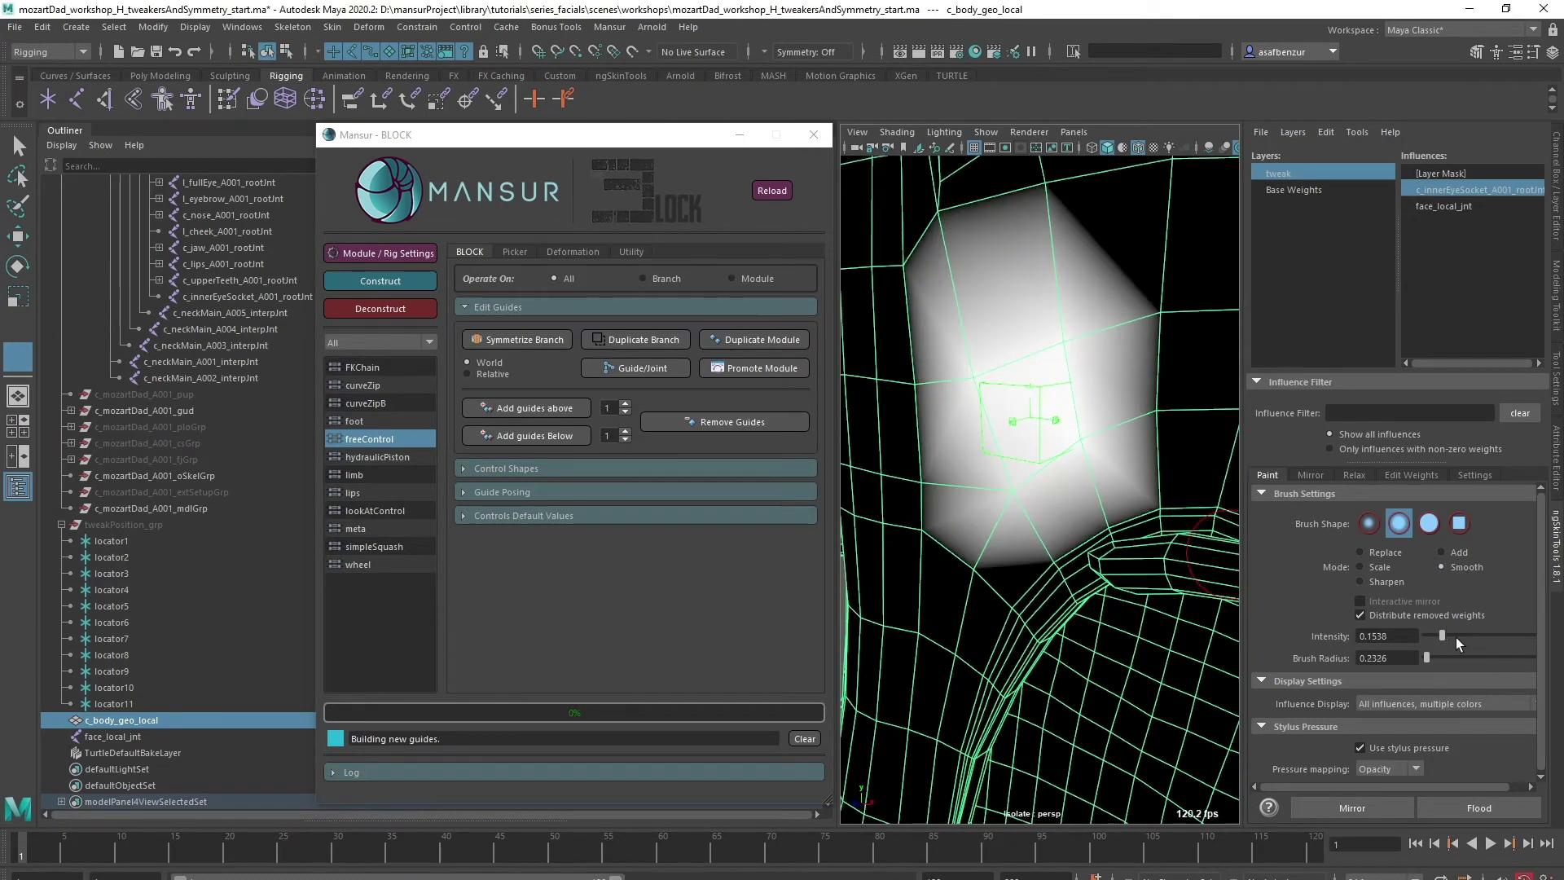
pyautogui.click(1488, 807)
pyautogui.keyDown('alt'); pyautogui.moveTo(1116, 461); pyautogui.dragTo(920, 456, button='right'); pyautogui.keyUp('alt')
pyautogui.press('w')
pyautogui.click(1006, 269)
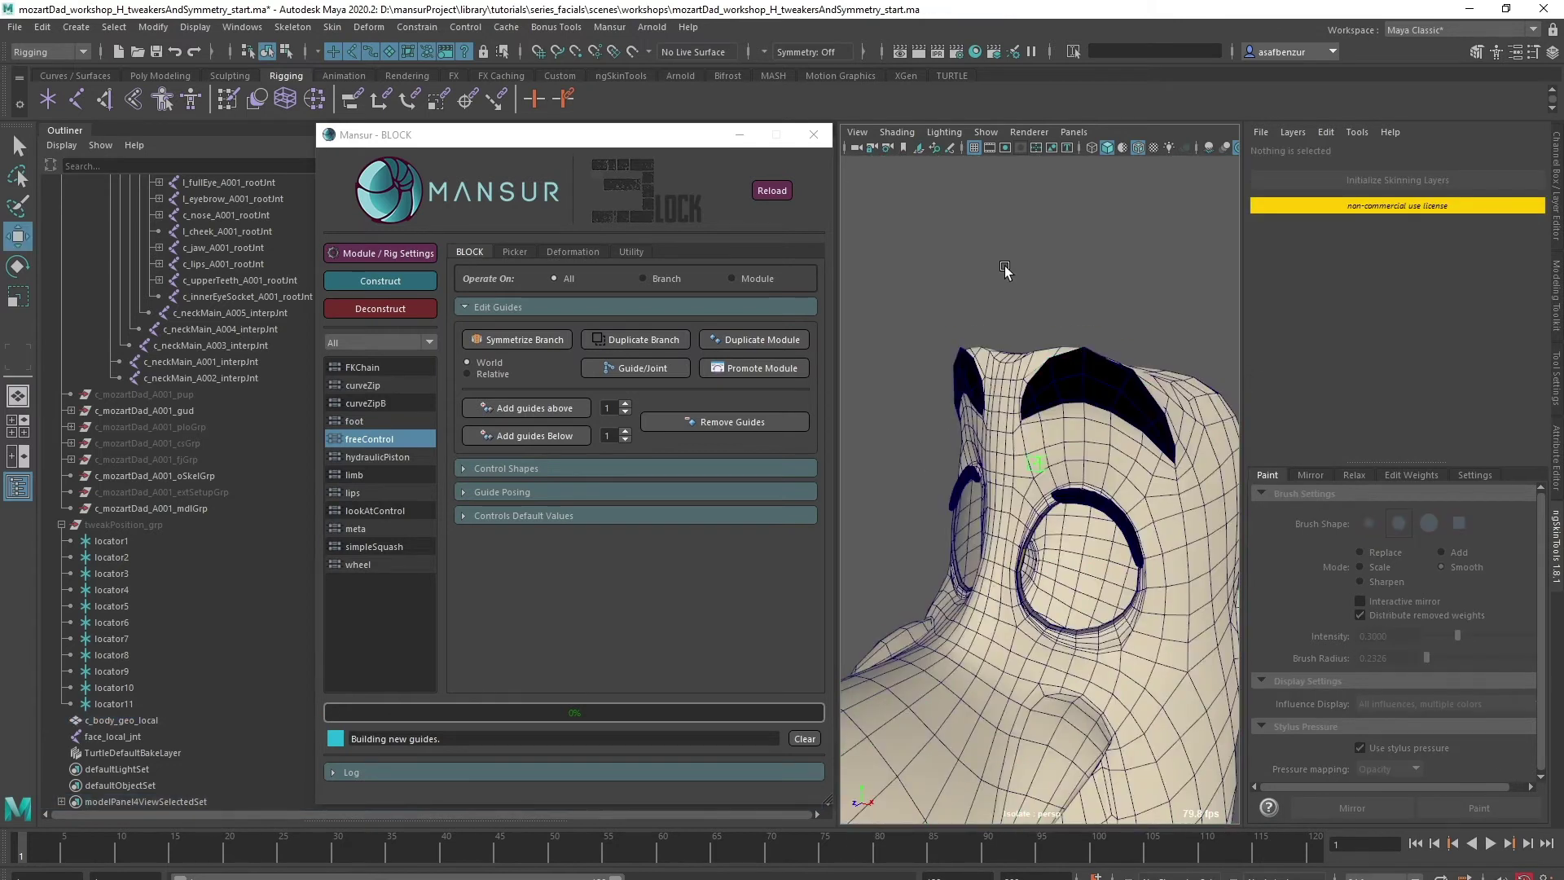
# Hide c_body_geo_local and face_local_jnt, and collapse the c_mozartDad_A001_blkRig hierarchy in the Outliner
pyautogui.scroll(-5, 1005, 271)
pyautogui.moveTo(122, 736); pyautogui.dragTo(142, 720)
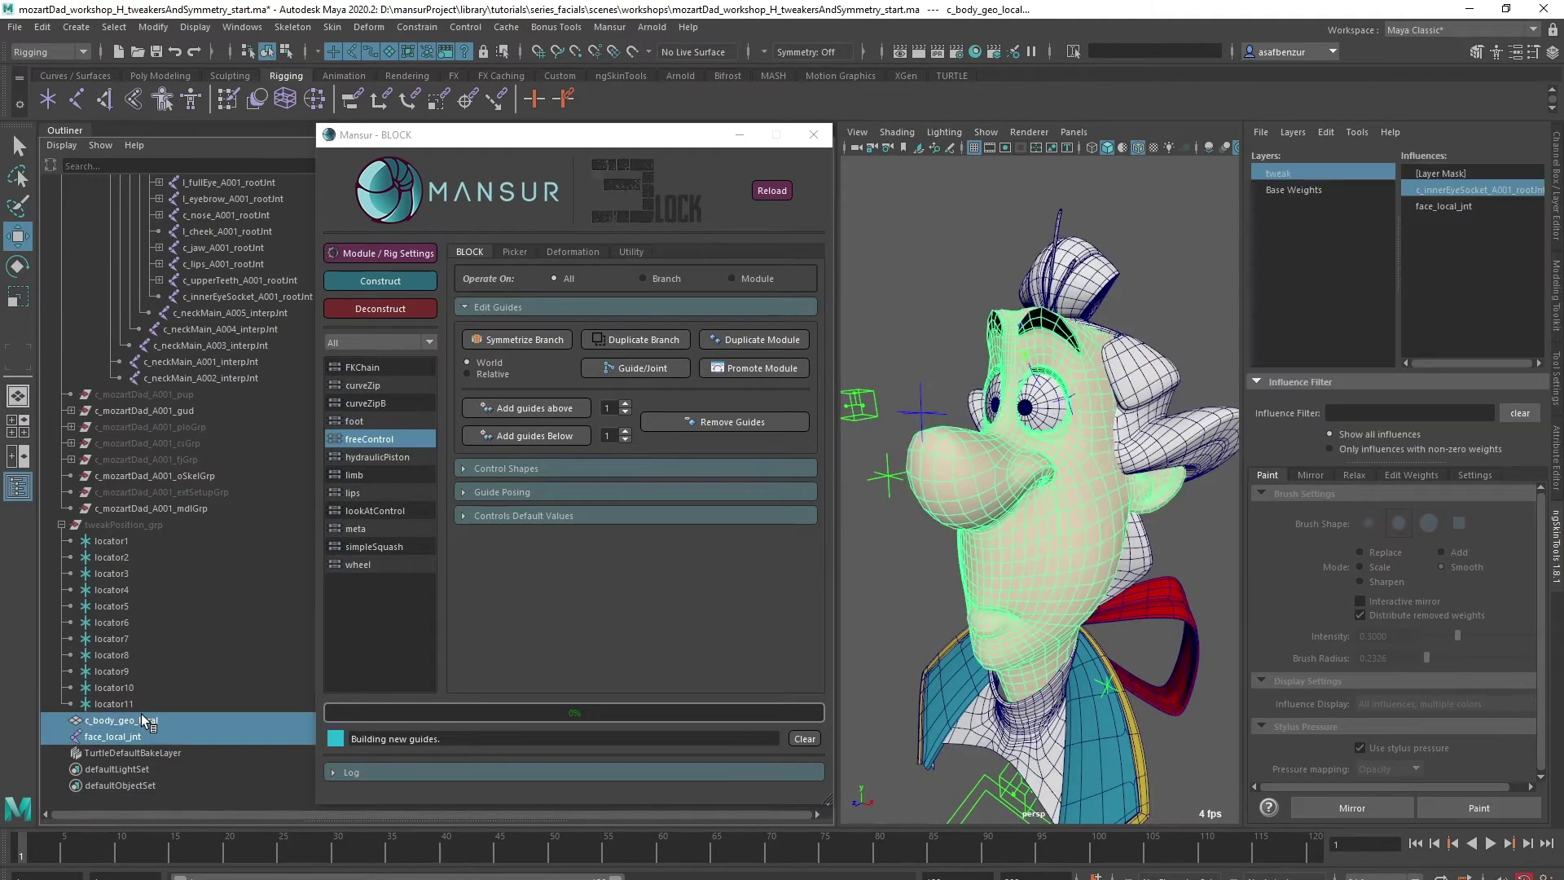
pyautogui.hotkey('ctrl', 'h')
pyautogui.scroll(5, 168, 439)
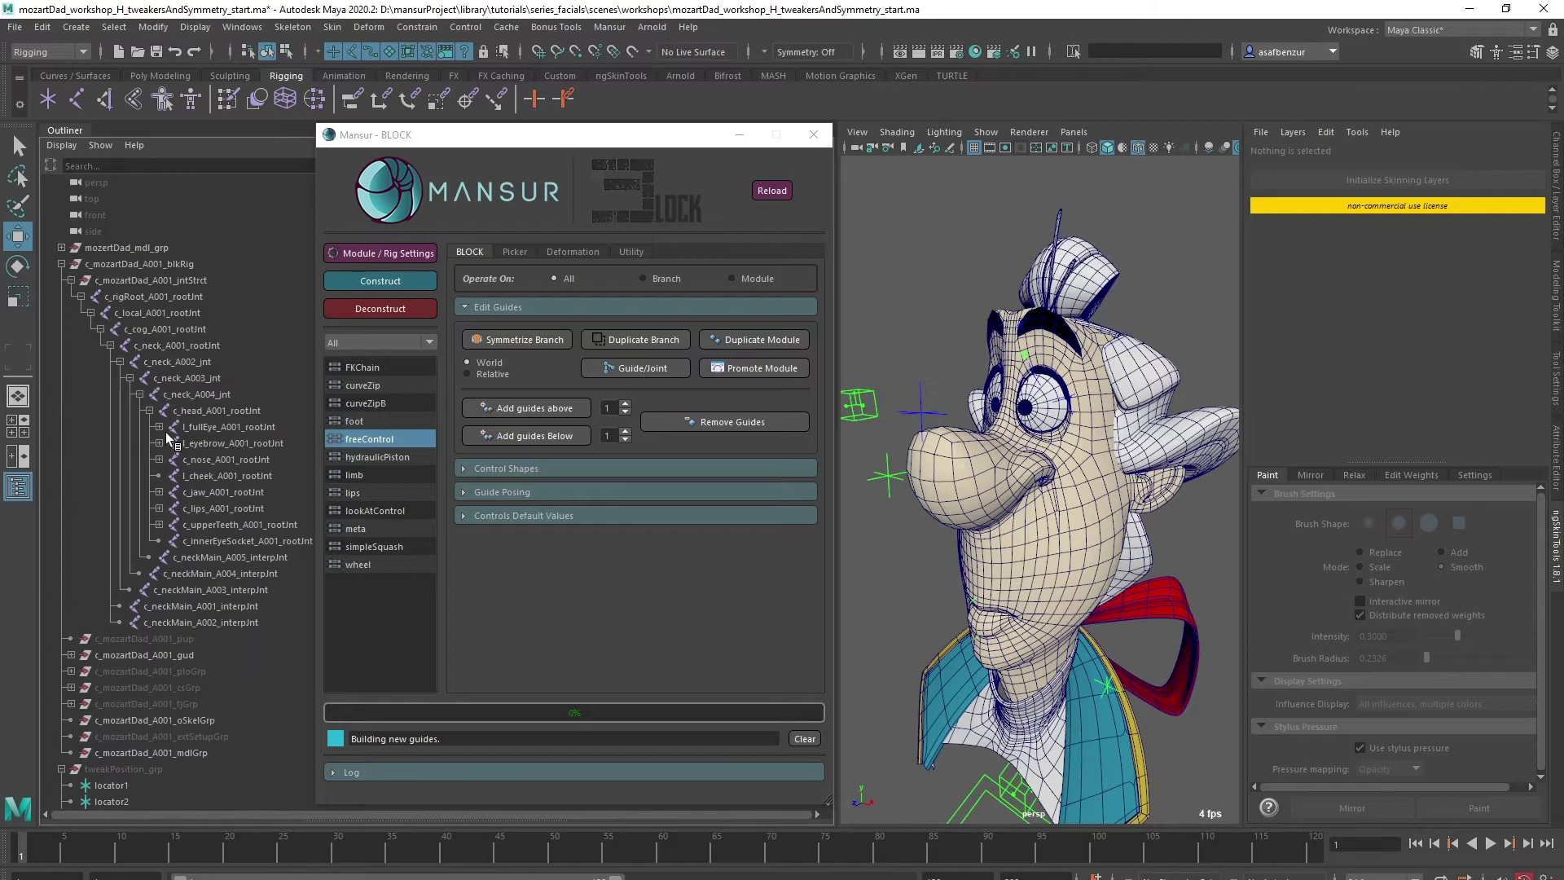
pyautogui.click(62, 264)
# Add c_body_geo_local as a target to the existing facialShapes_bsps blend shape on c_body_geo, with Check topology on
pyautogui.click(122, 475)
pyautogui.click(1102, 592)
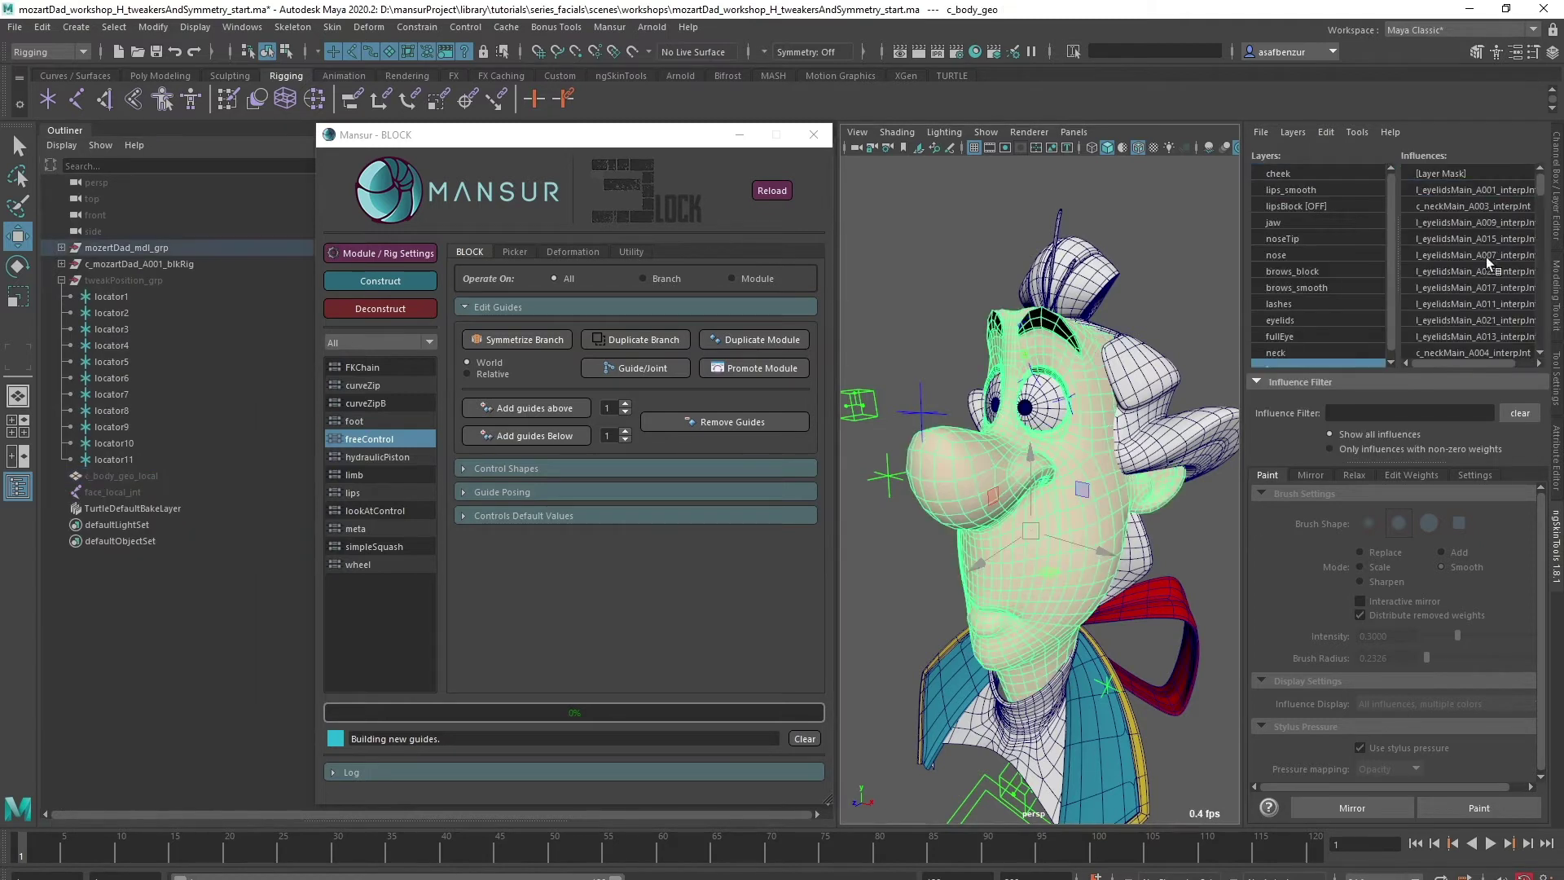
pyautogui.click(122, 476)
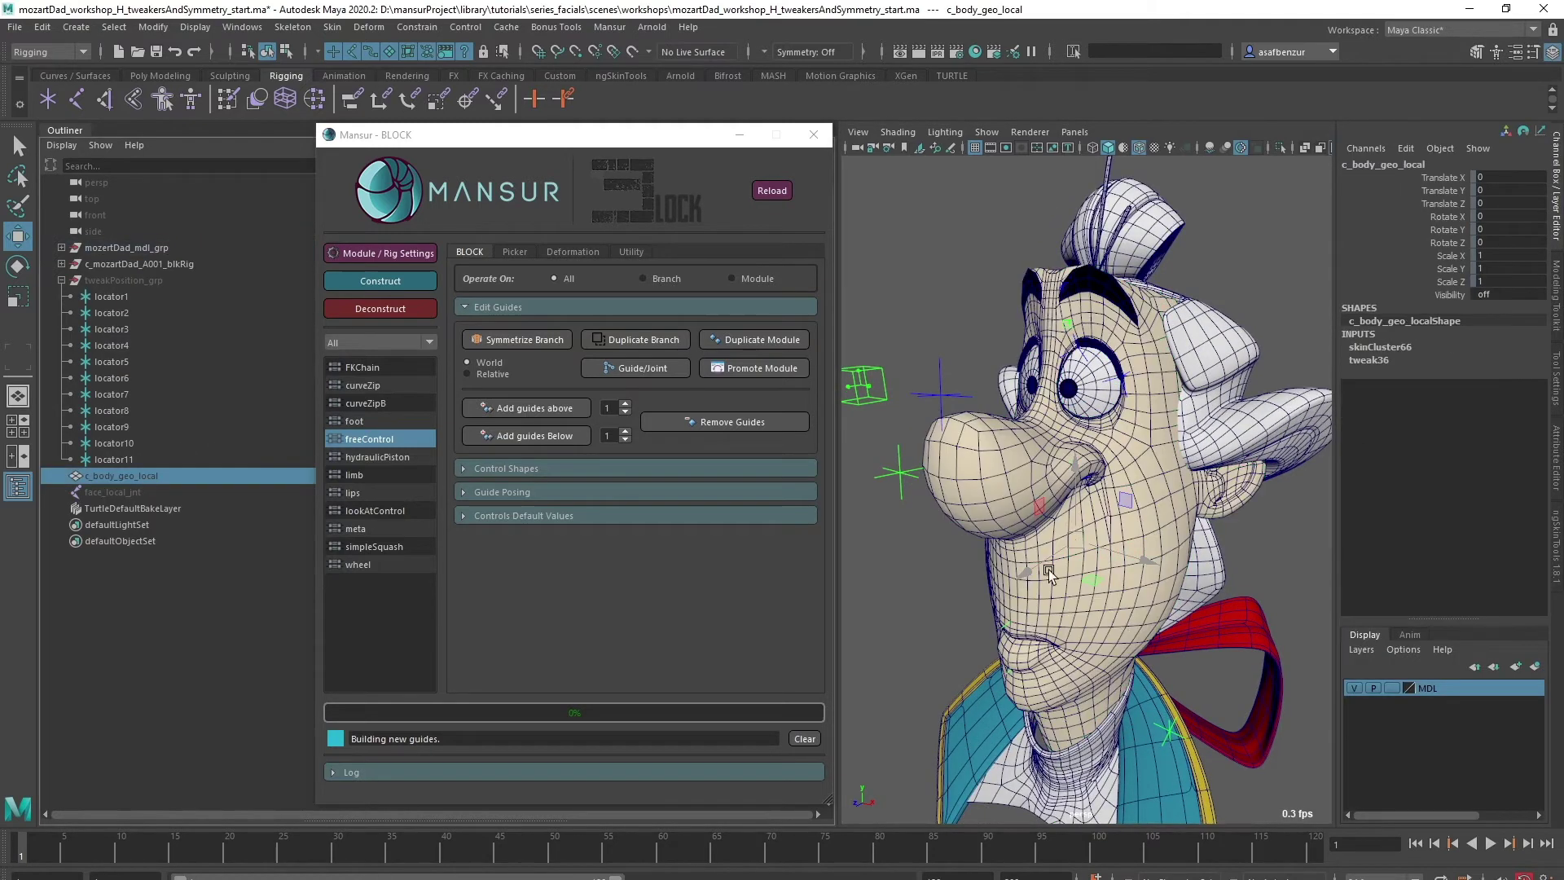
pyautogui.click(369, 27)
pyautogui.moveTo(520, 427)
pyautogui.click(733, 398)
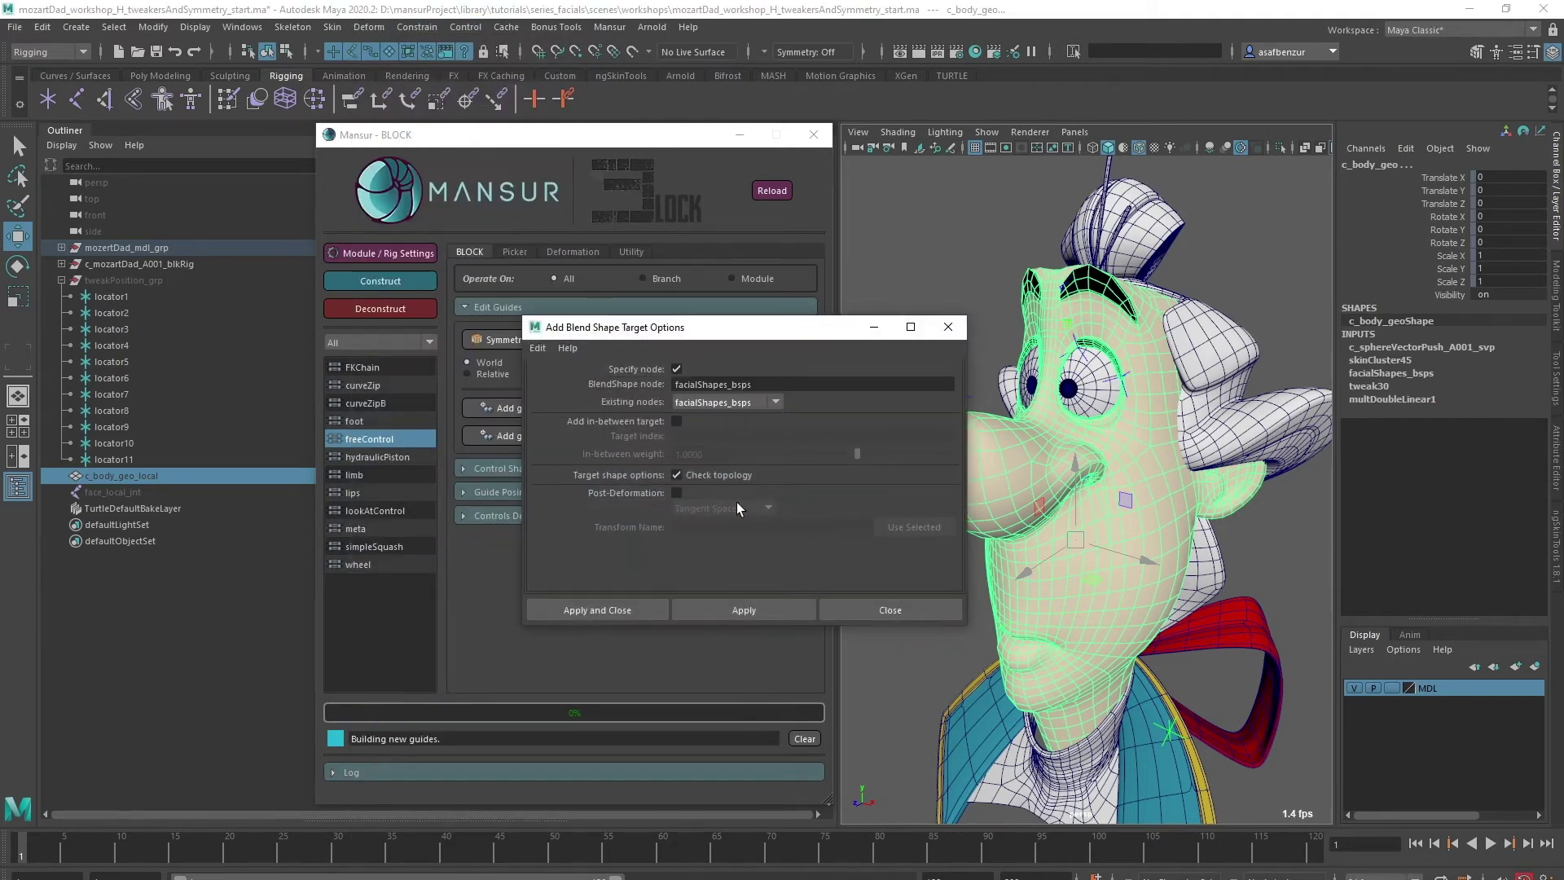
pyautogui.click(621, 609)
# Pick the c_body_geo_local target weight in facialShapes_bsps, and reselect the innerEyeSocket guide
pyautogui.click(1388, 373)
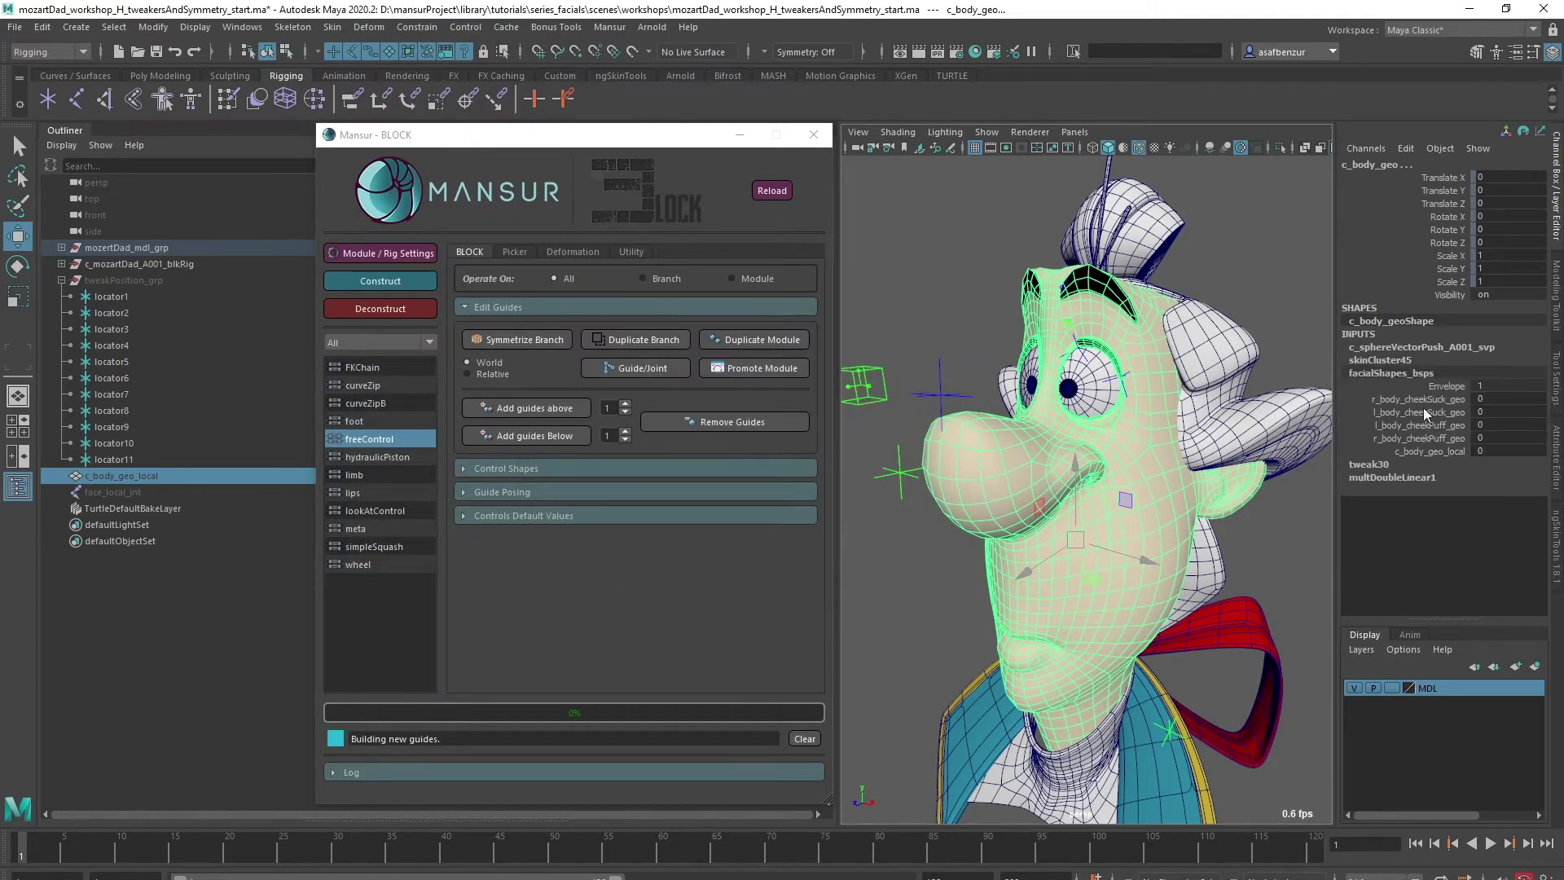
pyautogui.click(1430, 450)
pyautogui.press('w')
pyautogui.click(1113, 281)
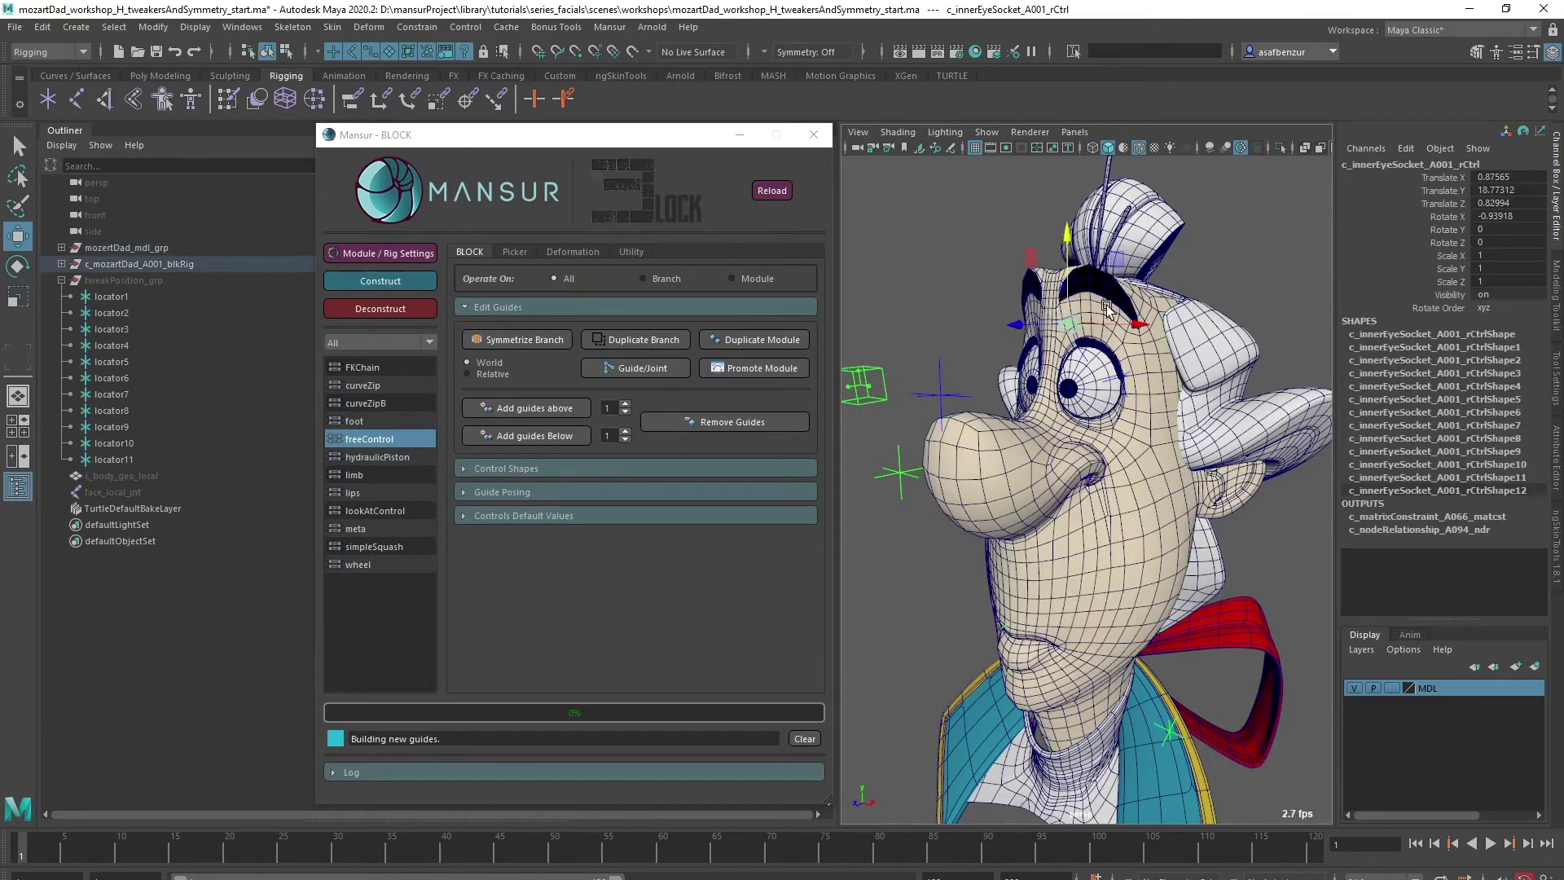
# Construct the full mozartDad rig from its guides
pyautogui.click(985, 205)
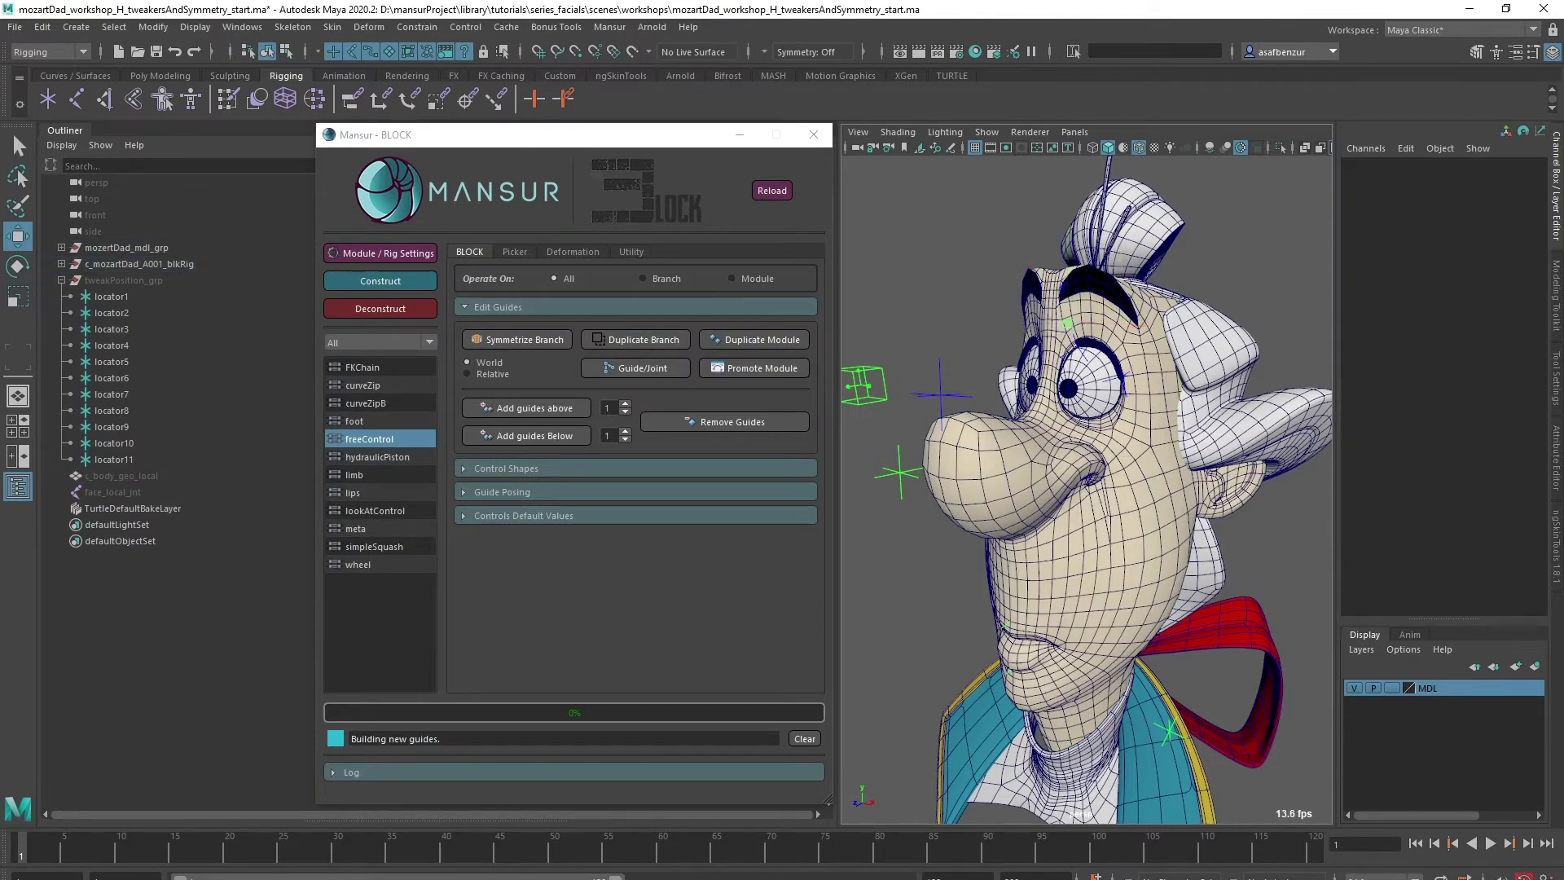
pyautogui.keyDown('alt'); pyautogui.moveTo(1013, 580); pyautogui.dragTo(1053, 539, button='middle'); pyautogui.keyUp('alt')
pyautogui.moveTo(905, 281); pyautogui.dragTo(932, 342)
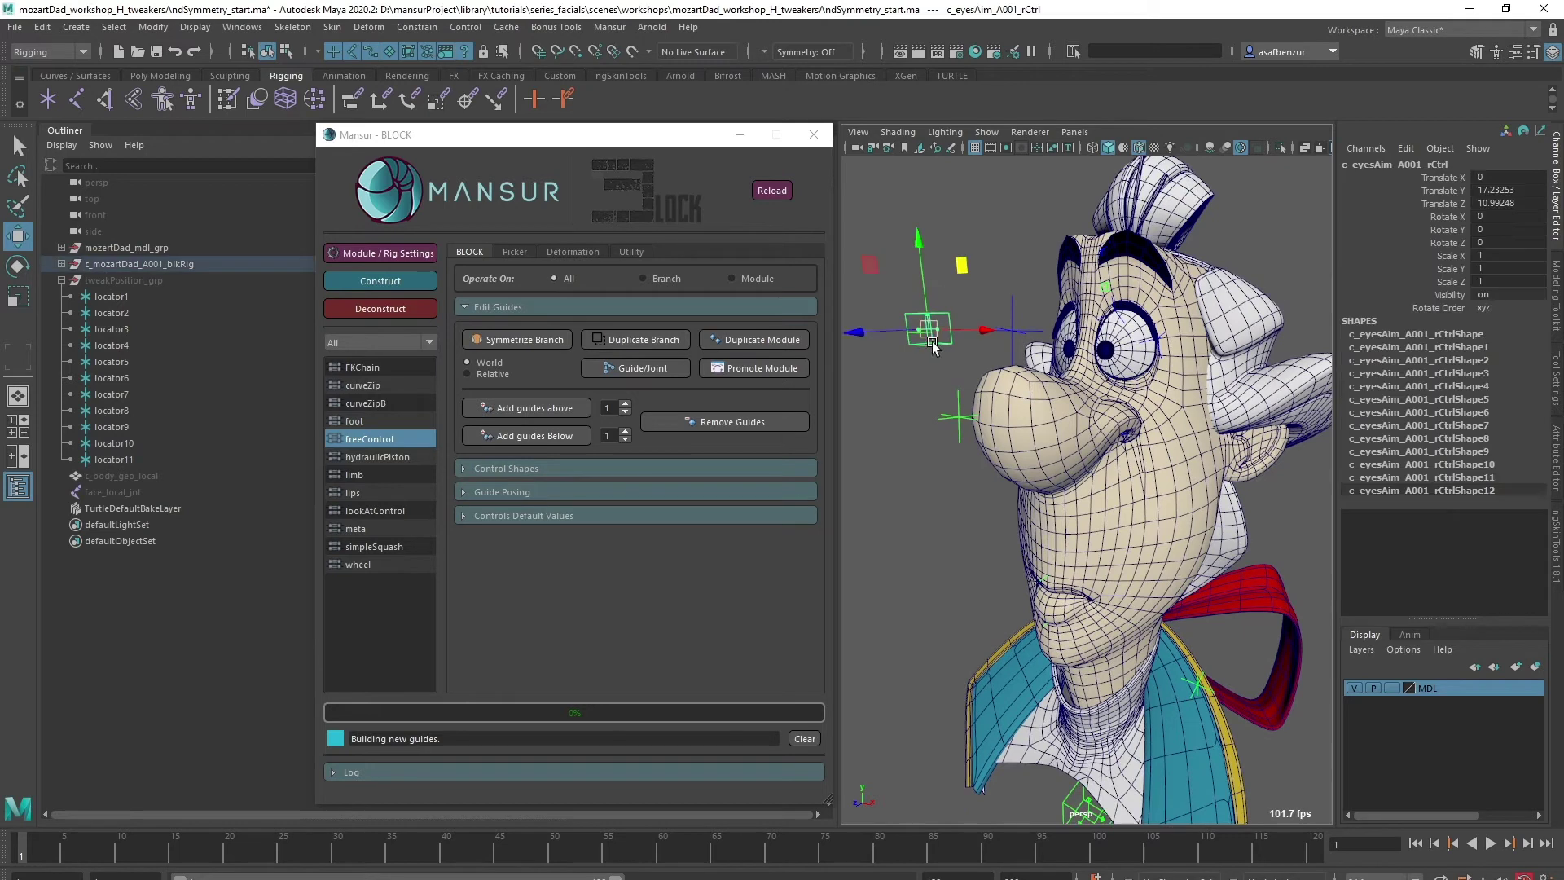
pyautogui.click(371, 283)
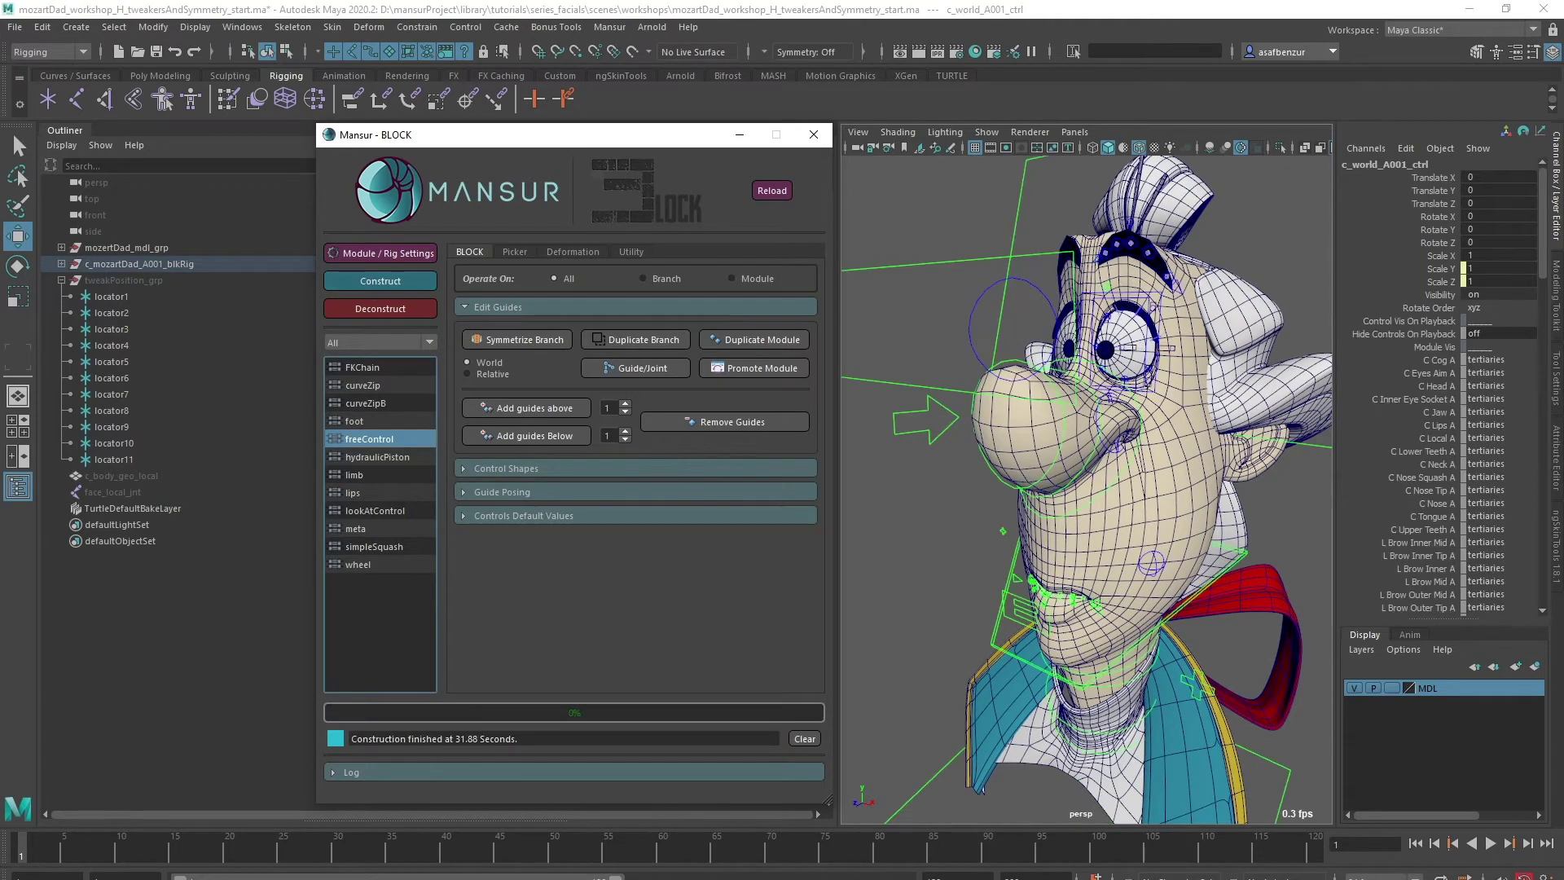
# Test moving the c_innerEyeSocket tweaker on the forehead between the brows, and undo the move
pyautogui.keyDown('alt'); pyautogui.moveTo(1008, 313); pyautogui.dragTo(1026, 452, button='middle'); pyautogui.keyUp('alt')
pyautogui.keyDown('alt'); pyautogui.moveTo(1026, 452); pyautogui.dragTo(1140, 506, button='right'); pyautogui.keyUp('alt')
pyautogui.keyDown('alt'); pyautogui.moveTo(1140, 506); pyautogui.dragTo(1092, 563, button='middle'); pyautogui.keyUp('alt')
pyautogui.click(1155, 282)
pyautogui.keyDown('alt'); pyautogui.moveTo(1155, 282); pyautogui.dragTo(1103, 404, button='middle'); pyautogui.keyUp('alt')
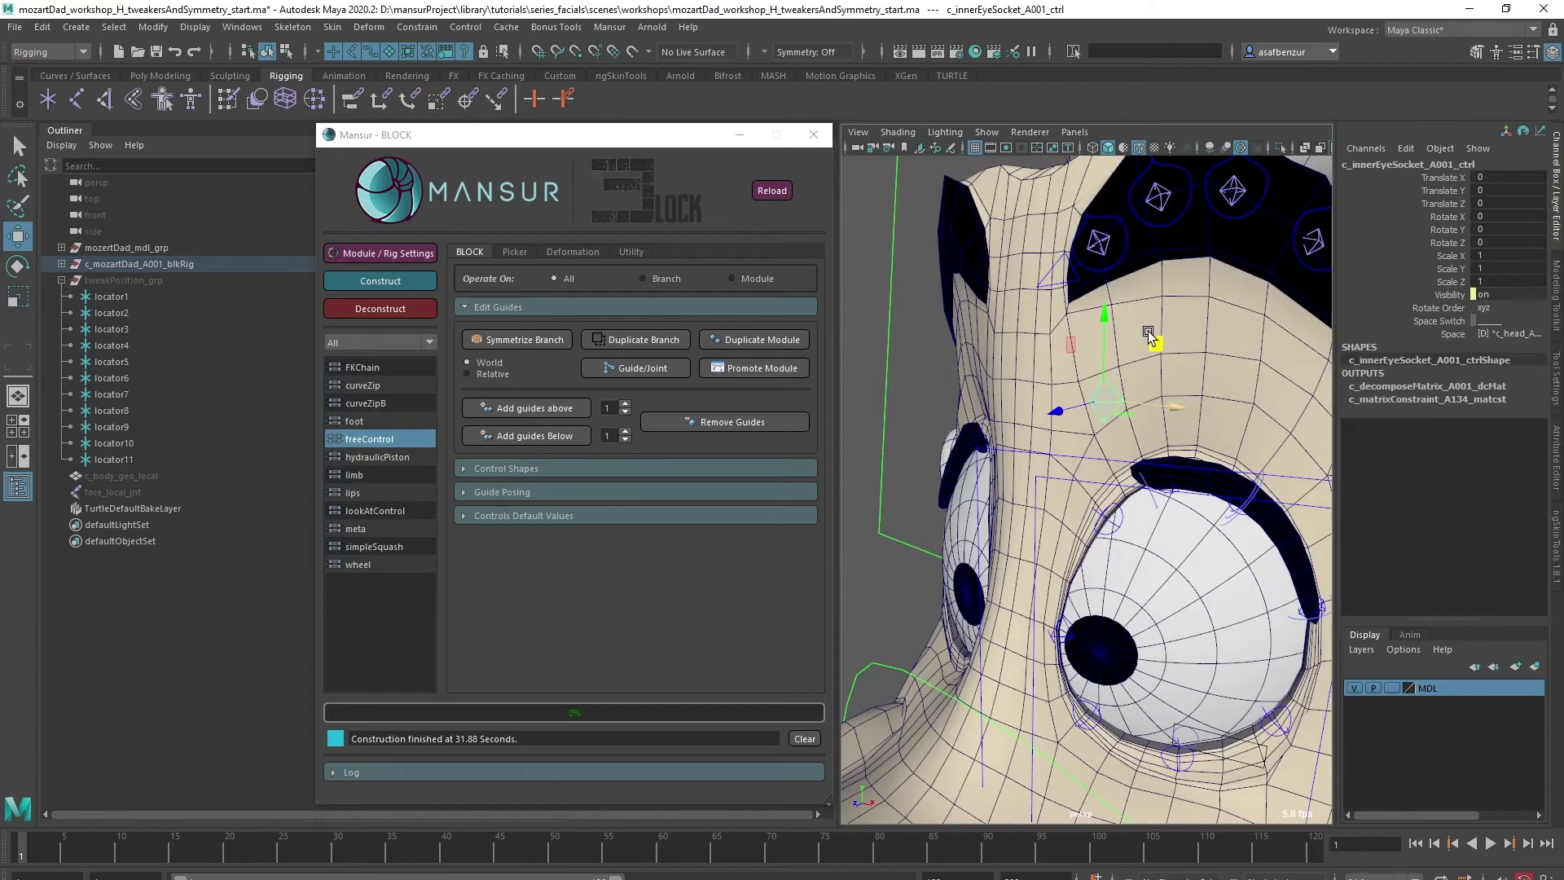
pyautogui.moveTo(1155, 337)
pyautogui.mouseDown()
pyautogui.moveTo(1185, 300)
pyautogui.moveTo(1173, 333)
pyautogui.mouseUp()
pyautogui.hotkey('ctrl', 'z')
# Test the left eyebrow control with a small vertical move, and undo it
pyautogui.keyDown('alt'); pyautogui.moveTo(1274, 381); pyautogui.dragTo(1142, 325, button='right'); pyautogui.keyUp('alt')
pyautogui.click(1148, 271)
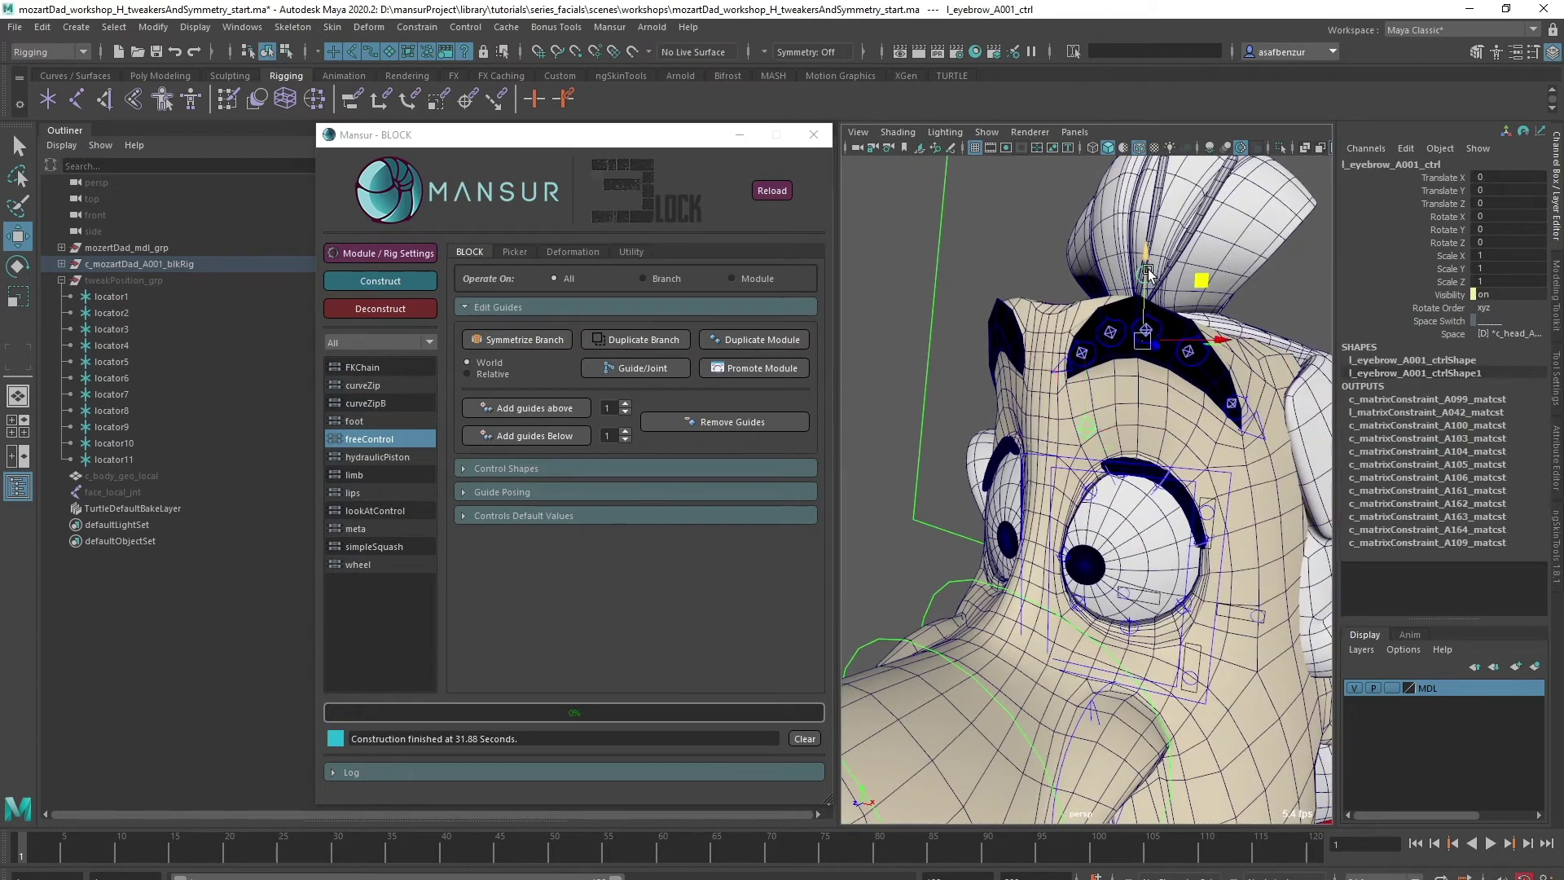
pyautogui.moveTo(1148, 269)
pyautogui.mouseDown()
pyautogui.moveTo(1157, 335)
pyautogui.moveTo(1155, 262)
pyautogui.mouseUp()
pyautogui.hotkey('ctrl', 'z')
# Move the inner eye socket tweaker and the left eyebrow control to test them together, and undo the last move
pyautogui.scroll(2, 1091, 436)
pyautogui.click(1088, 438)
pyautogui.moveTo(1129, 387); pyautogui.dragTo(1148, 356)
pyautogui.click(1164, 272)
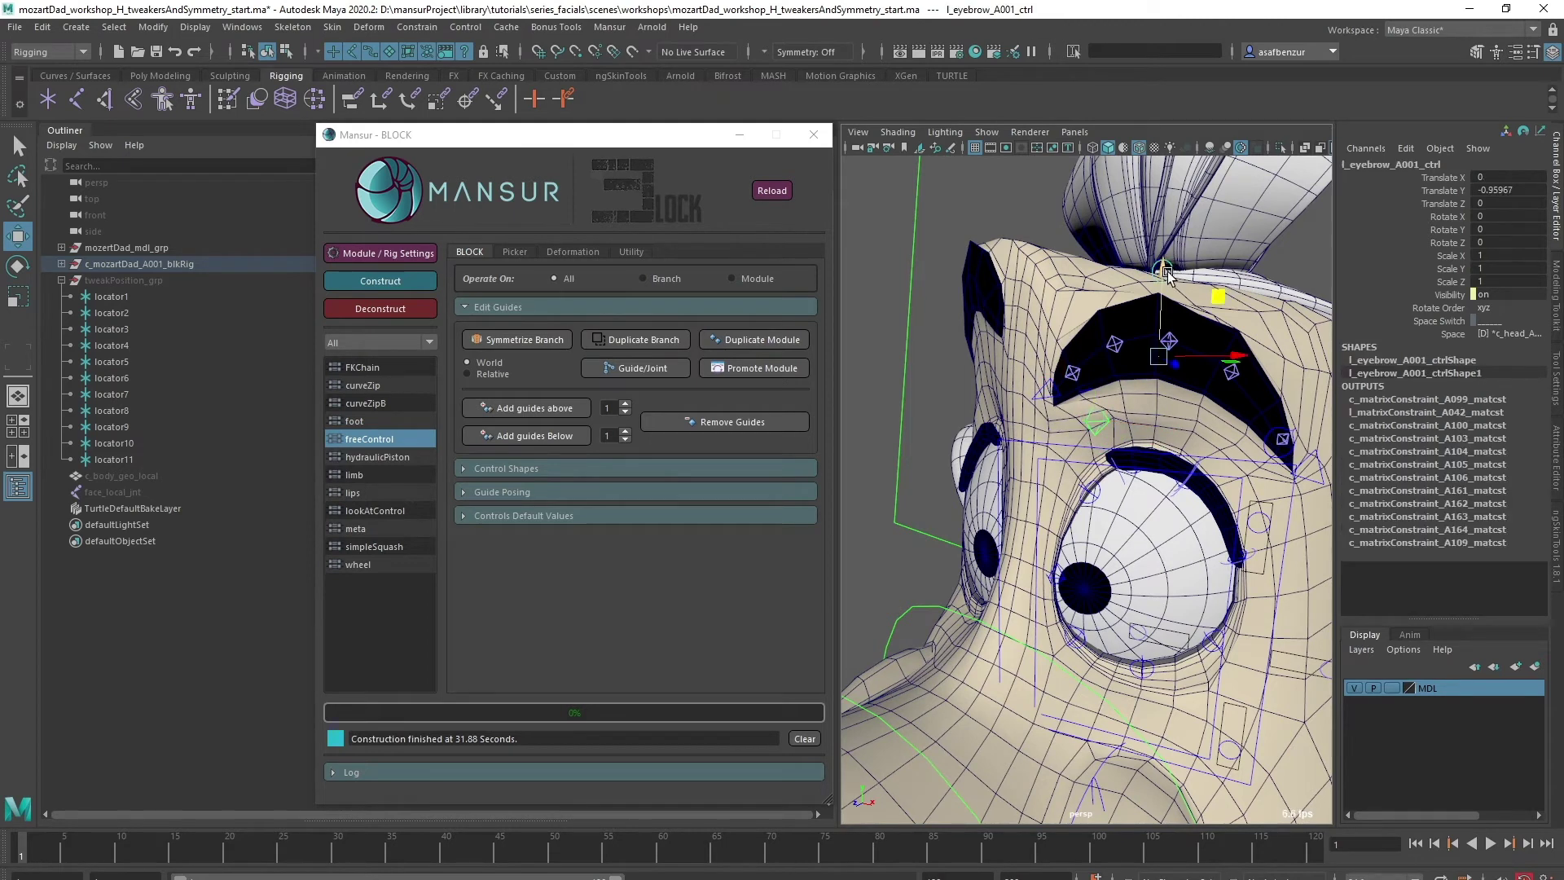
pyautogui.moveTo(1166, 262); pyautogui.dragTo(1168, 213)
pyautogui.hotkey('ctrl', 'z')
# Move the inner eye socket tweaker sideways, and reset its translation and the left eyebrow control's translation to 0
pyautogui.click(1106, 374)
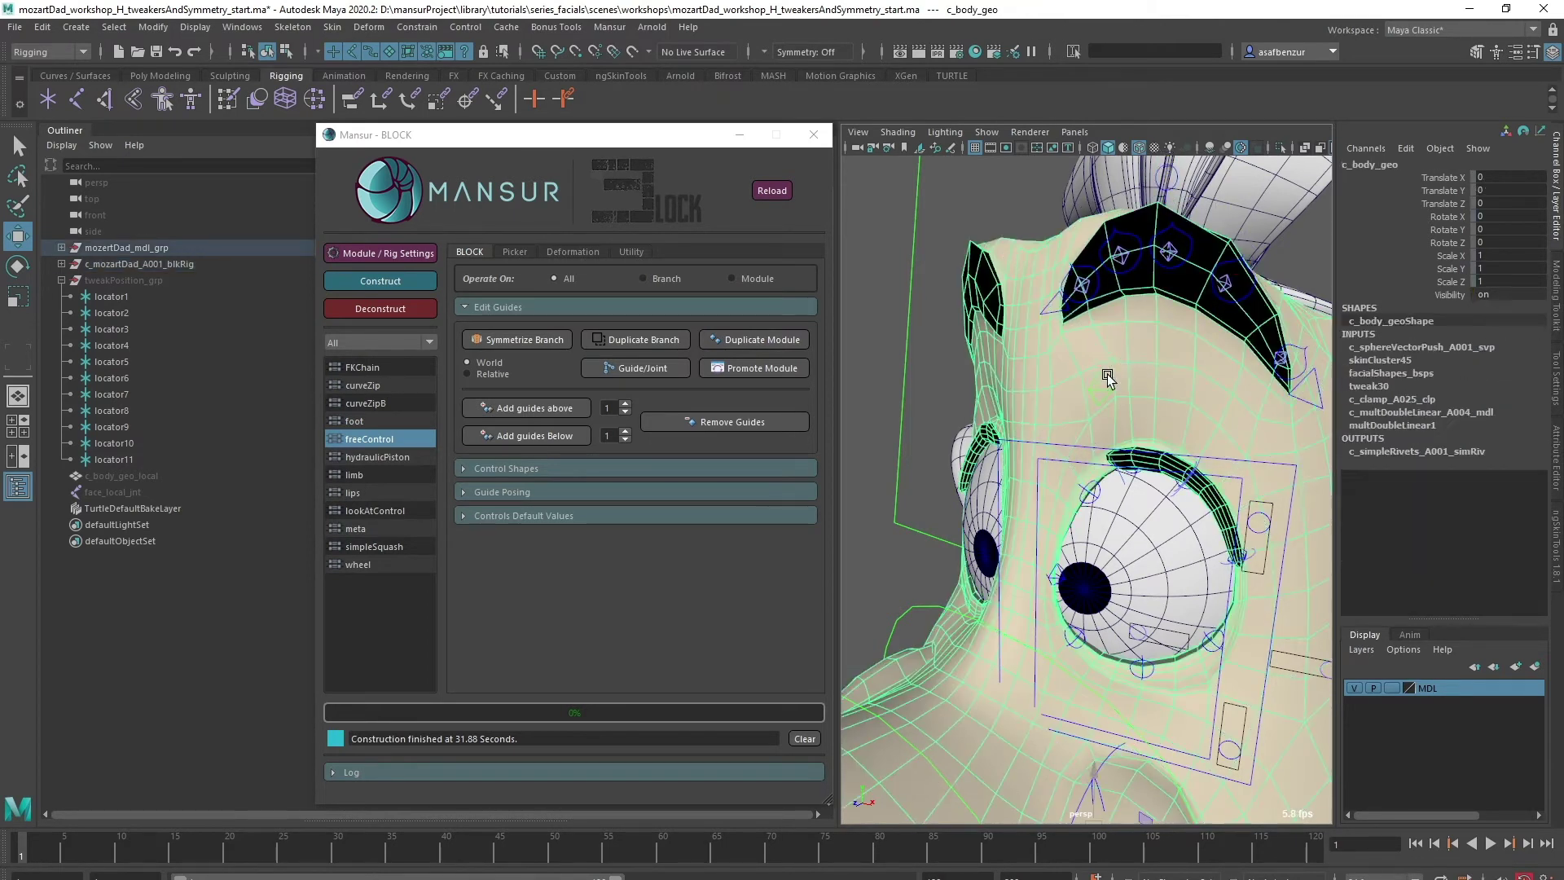
pyautogui.click(1107, 386)
pyautogui.moveTo(1108, 387); pyautogui.dragTo(1127, 387)
pyautogui.write('0')
pyautogui.press('Return')
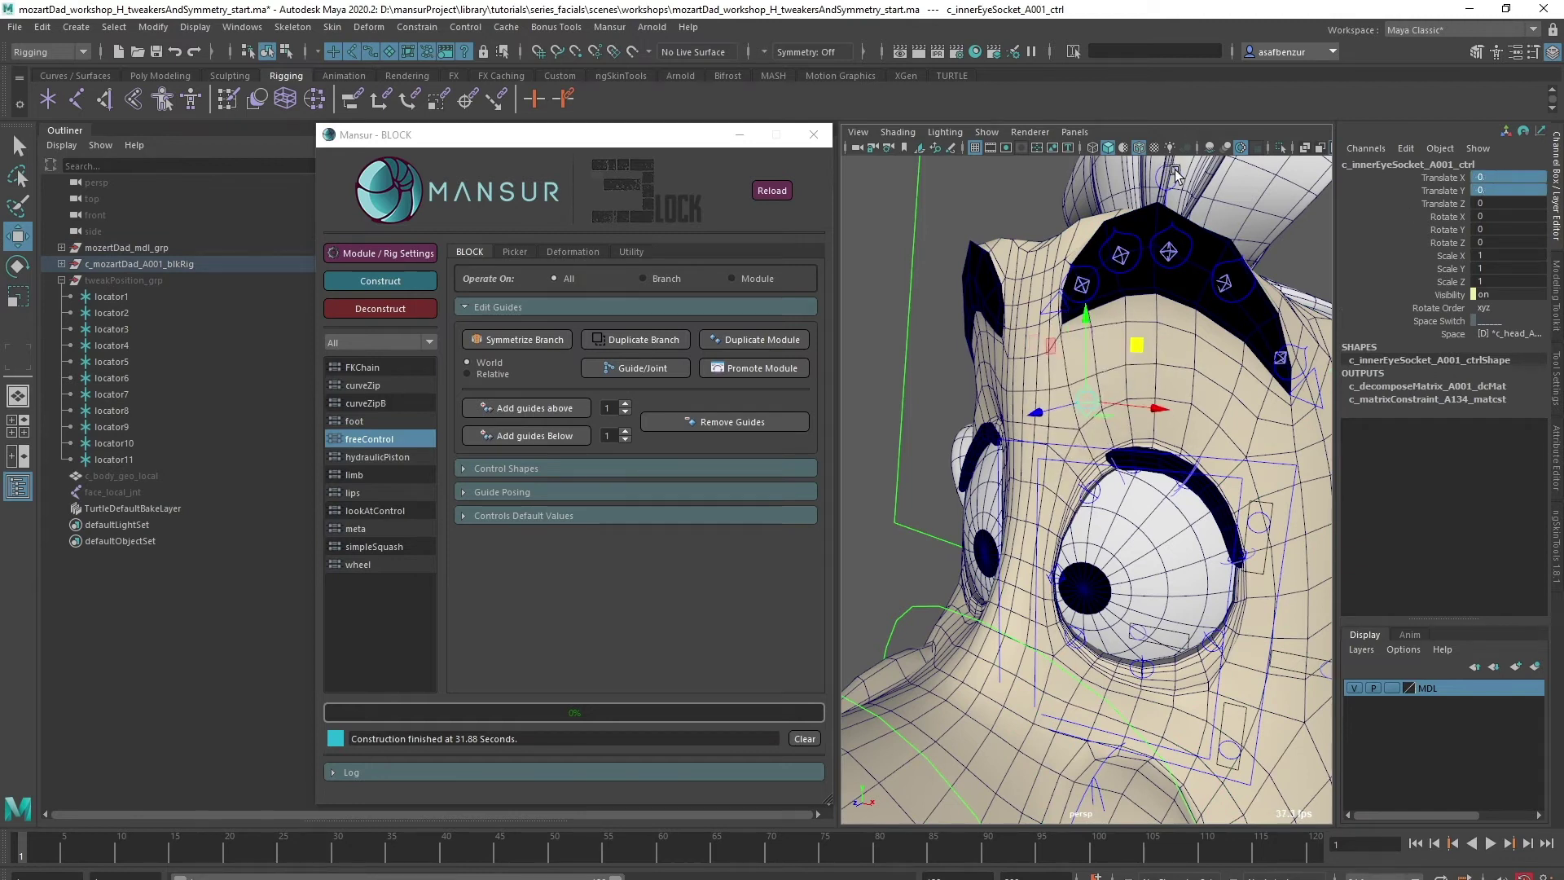
pyautogui.click(1174, 171)
pyautogui.moveTo(1519, 177); pyautogui.dragTo(1519, 190)
pyautogui.write('0')
pyautogui.press('Return')
# Set the MDL display layer to reference, and show the cheek skinning layer of c_body_geo_local
pyautogui.click(992, 187)
pyautogui.scroll(-8, 998, 528)
pyautogui.click(1392, 687)
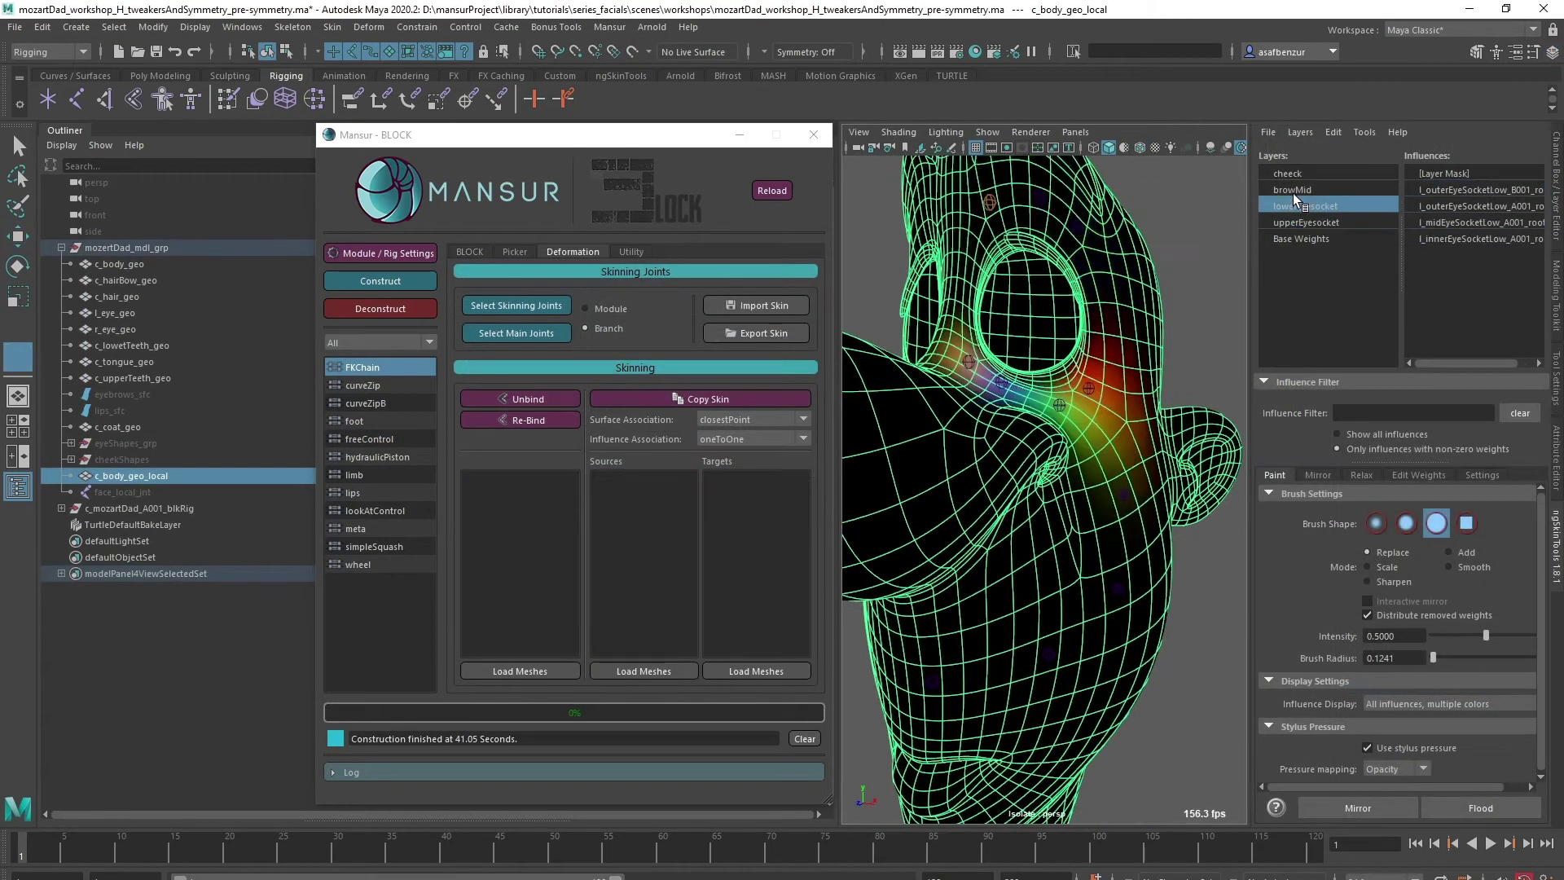
pyautogui.click(1295, 174)
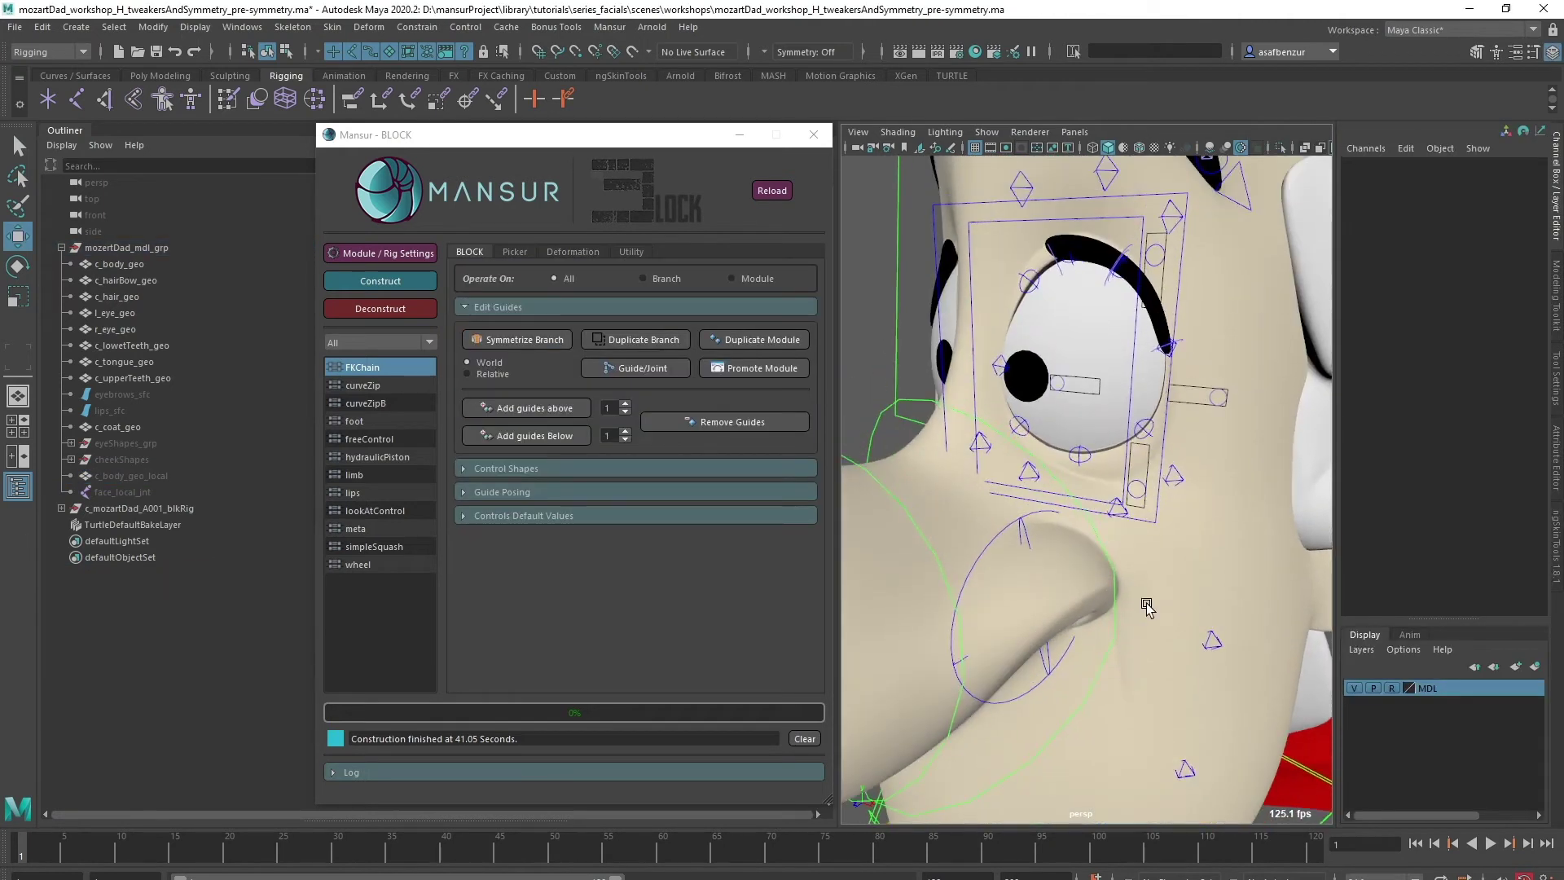
# Test moving two lower eye socket tweakers under the left eye, undoing each move
pyautogui.click(1173, 477)
pyautogui.moveTo(1263, 401); pyautogui.dragTo(1263, 401)
pyautogui.hotkey('ctrl', 'z')
pyautogui.click(1036, 468)
pyautogui.moveTo(1073, 428); pyautogui.dragTo(1149, 298)
pyautogui.hotkey('ctrl', 'z')
# Test rotating the c_jaw control, and undo the rotation
pyautogui.scroll(-6, 1151, 299)
pyautogui.keyDown('alt'); pyautogui.moveTo(1158, 708); pyautogui.dragTo(1159, 463, button='middle'); pyautogui.keyUp('alt')
pyautogui.click(1208, 478)
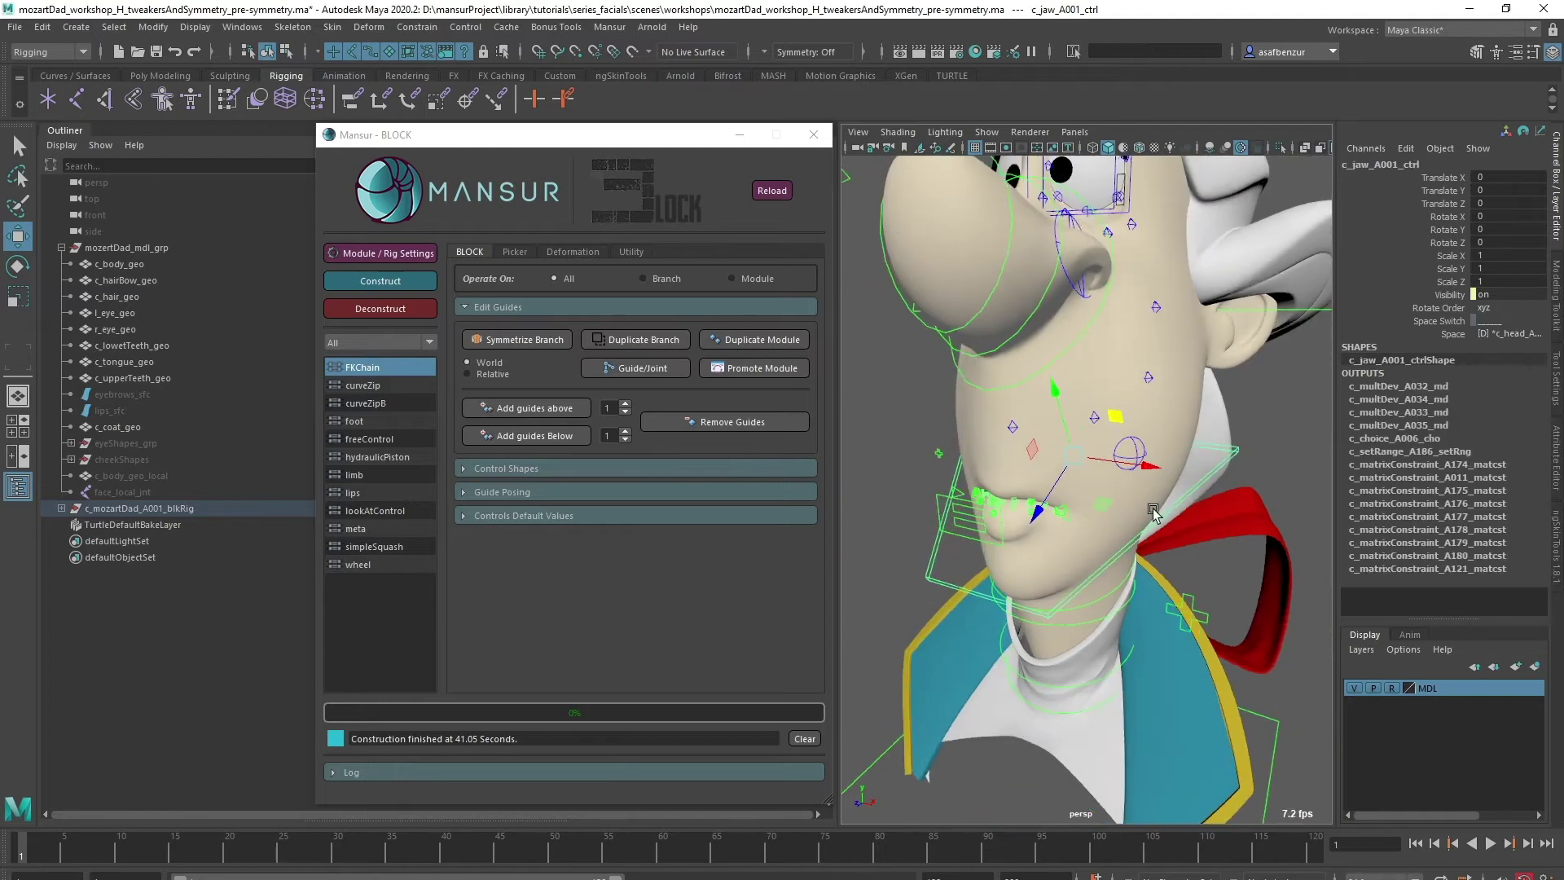
pyautogui.press('e')
pyautogui.moveTo(1038, 461); pyautogui.dragTo(1071, 521)
pyautogui.hotkey('ctrl', 'z')
# Raise the lip corner control into a smile, and pull the left lower cheek tweaker upward
pyautogui.scroll(3, 1120, 523)
pyautogui.press('w')
pyautogui.click(1121, 524)
pyautogui.moveTo(1118, 460); pyautogui.dragTo(1139, 348)
pyautogui.click(1149, 340)
pyautogui.moveTo(1220, 263); pyautogui.dragTo(1217, 229)
# Test scaling and rotating the left lower cheek tweaker, undoing each change
pyautogui.press('r')
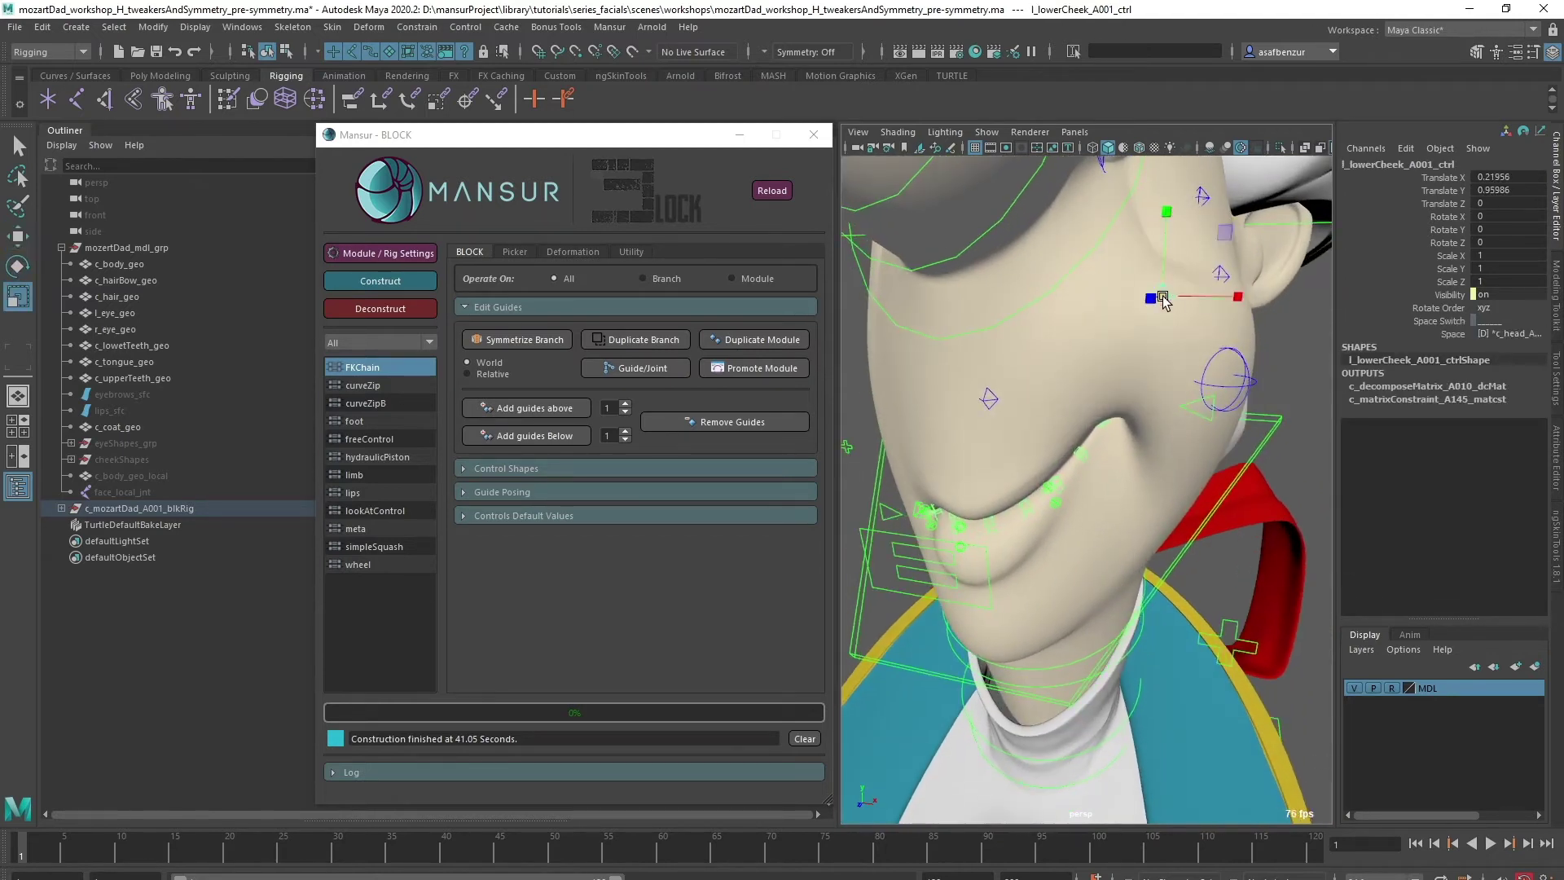
pyautogui.moveTo(1163, 300); pyautogui.dragTo(1215, 293)
pyautogui.hotkey('ctrl', 'z')
pyautogui.press('e')
pyautogui.hotkey('ctrl', 'z')
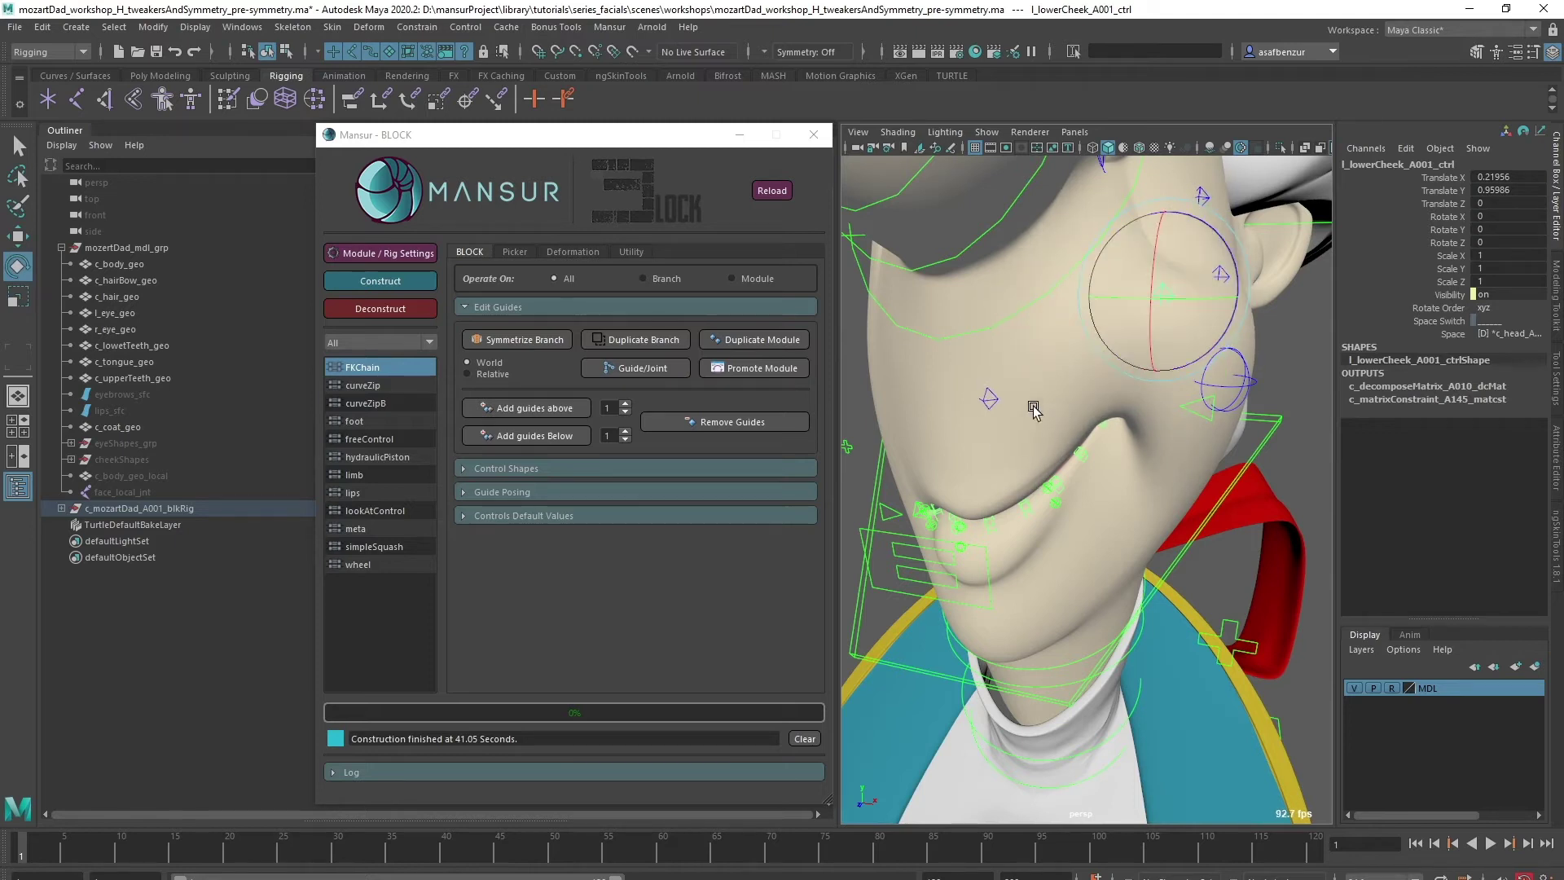
# Test moving the tweaker above the upper lip upward, and undo the move
pyautogui.click(986, 401)
pyautogui.press('w')
pyautogui.moveTo(990, 416); pyautogui.dragTo(983, 342)
pyautogui.hotkey('ctrl', 'z')
# Test moving the left mid cheek tweaker and scaling the upper cheek tweaker, and undo all cheek and lip corner changes
pyautogui.keyDown('alt'); pyautogui.moveTo(1058, 342); pyautogui.dragTo(1019, 387, button='middle'); pyautogui.keyUp('alt')
pyautogui.click(1180, 315)
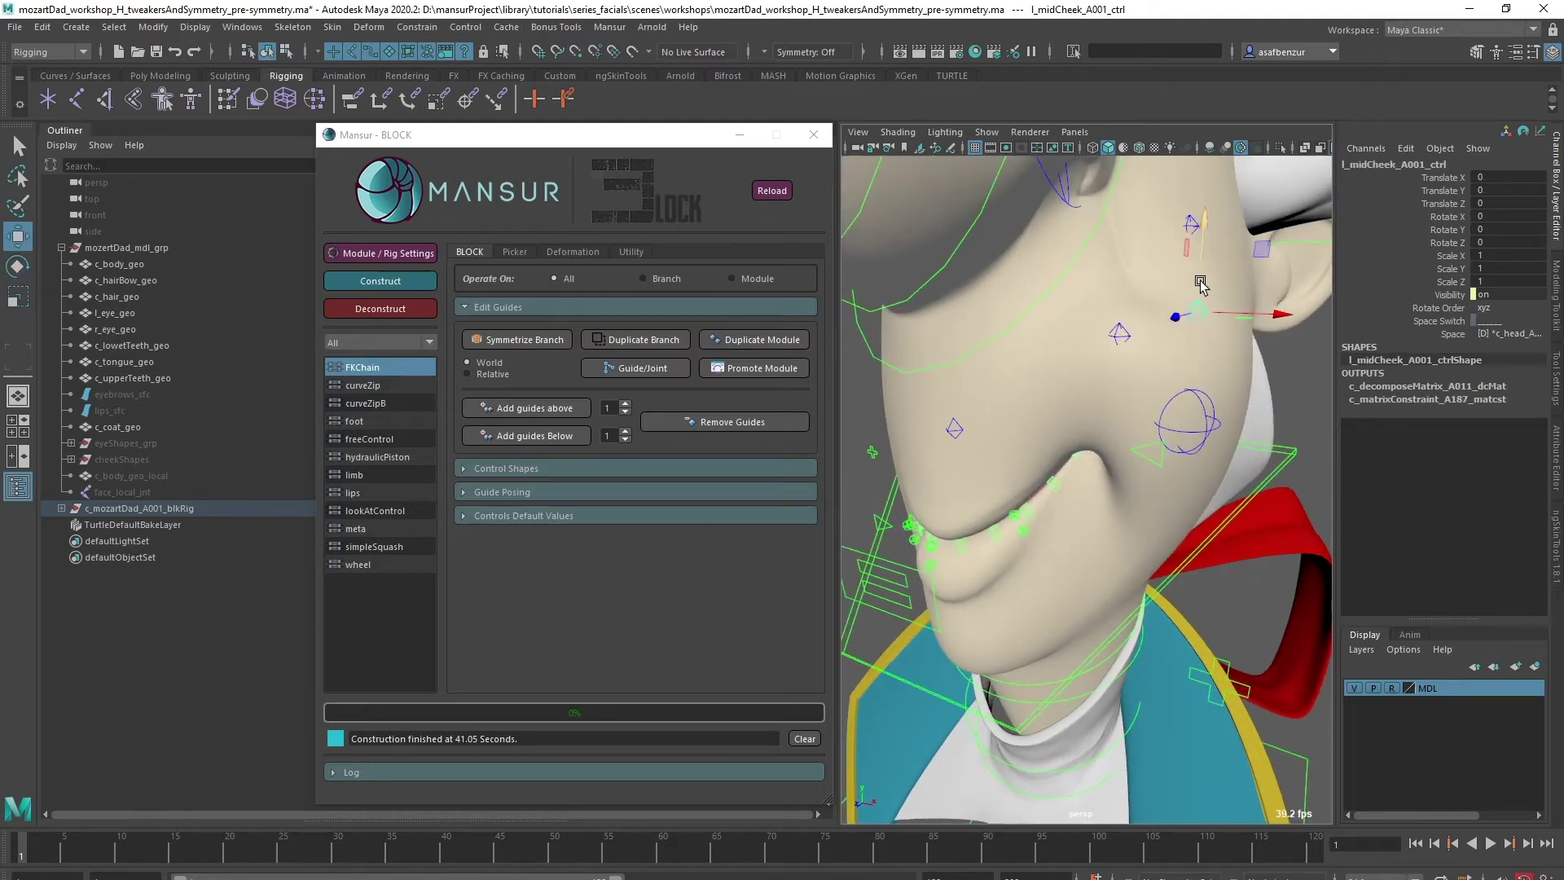
pyautogui.moveTo(1187, 277); pyautogui.dragTo(1187, 245)
pyautogui.keyDown('alt'); pyautogui.moveTo(1187, 244); pyautogui.dragTo(1110, 314, button='right'); pyautogui.keyUp('alt')
pyautogui.keyDown('alt'); pyautogui.moveTo(1110, 314); pyautogui.dragTo(1136, 410); pyautogui.keyUp('alt')
pyautogui.press('r')
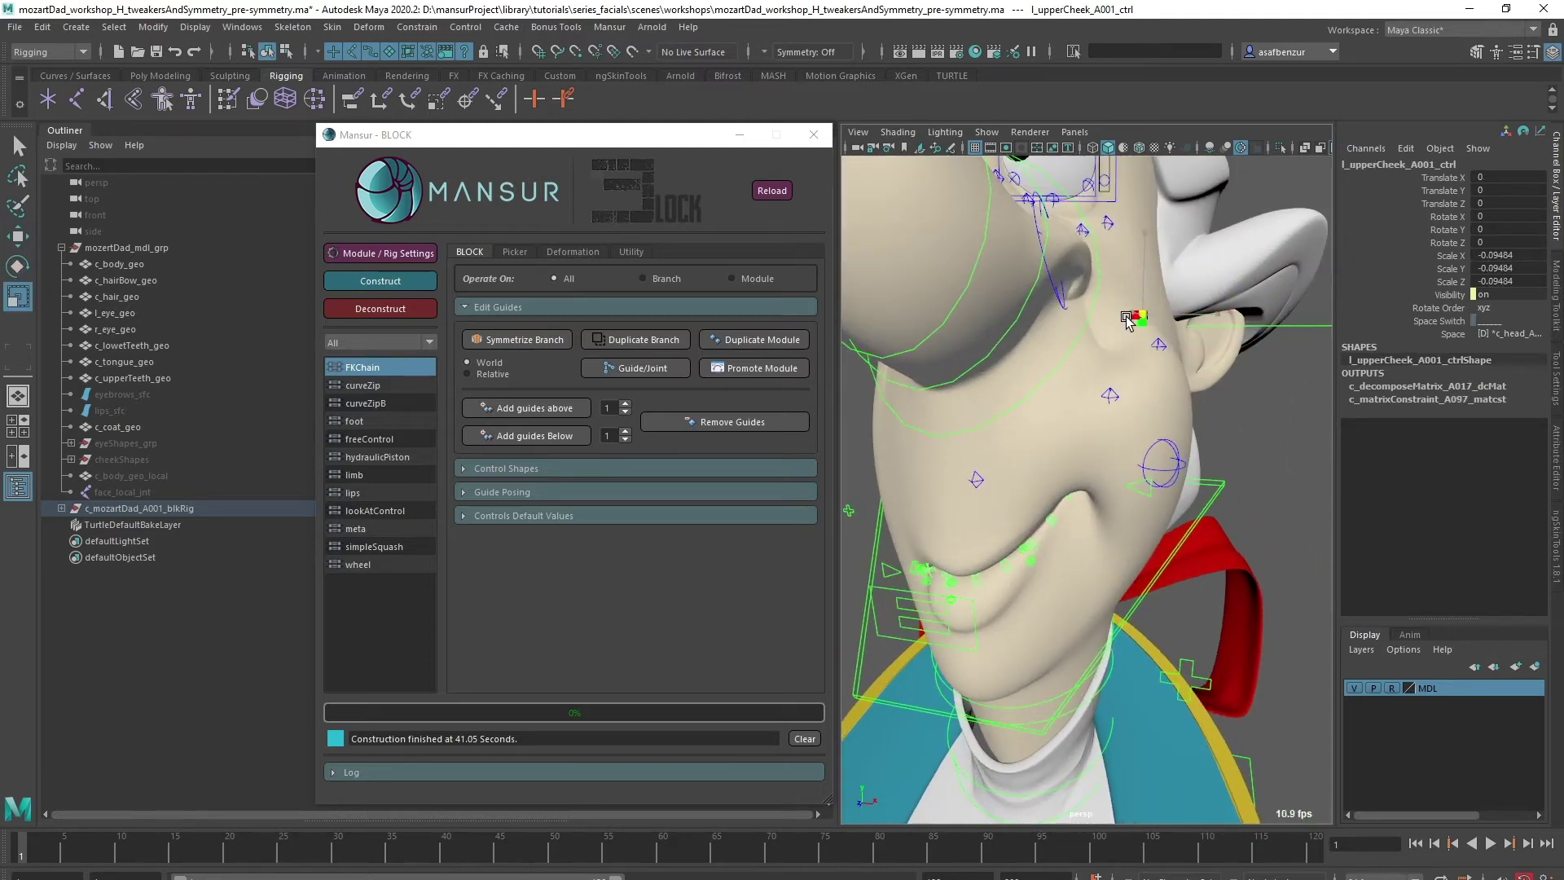
pyautogui.hotkey('ctrl', 'z')
pyautogui.hotkey('ctrl', 'z')
pyautogui.hotkey('ctrl', 'z')
pyautogui.hotkey('ctrl', 'z')
pyautogui.hotkey('ctrl', 'z')
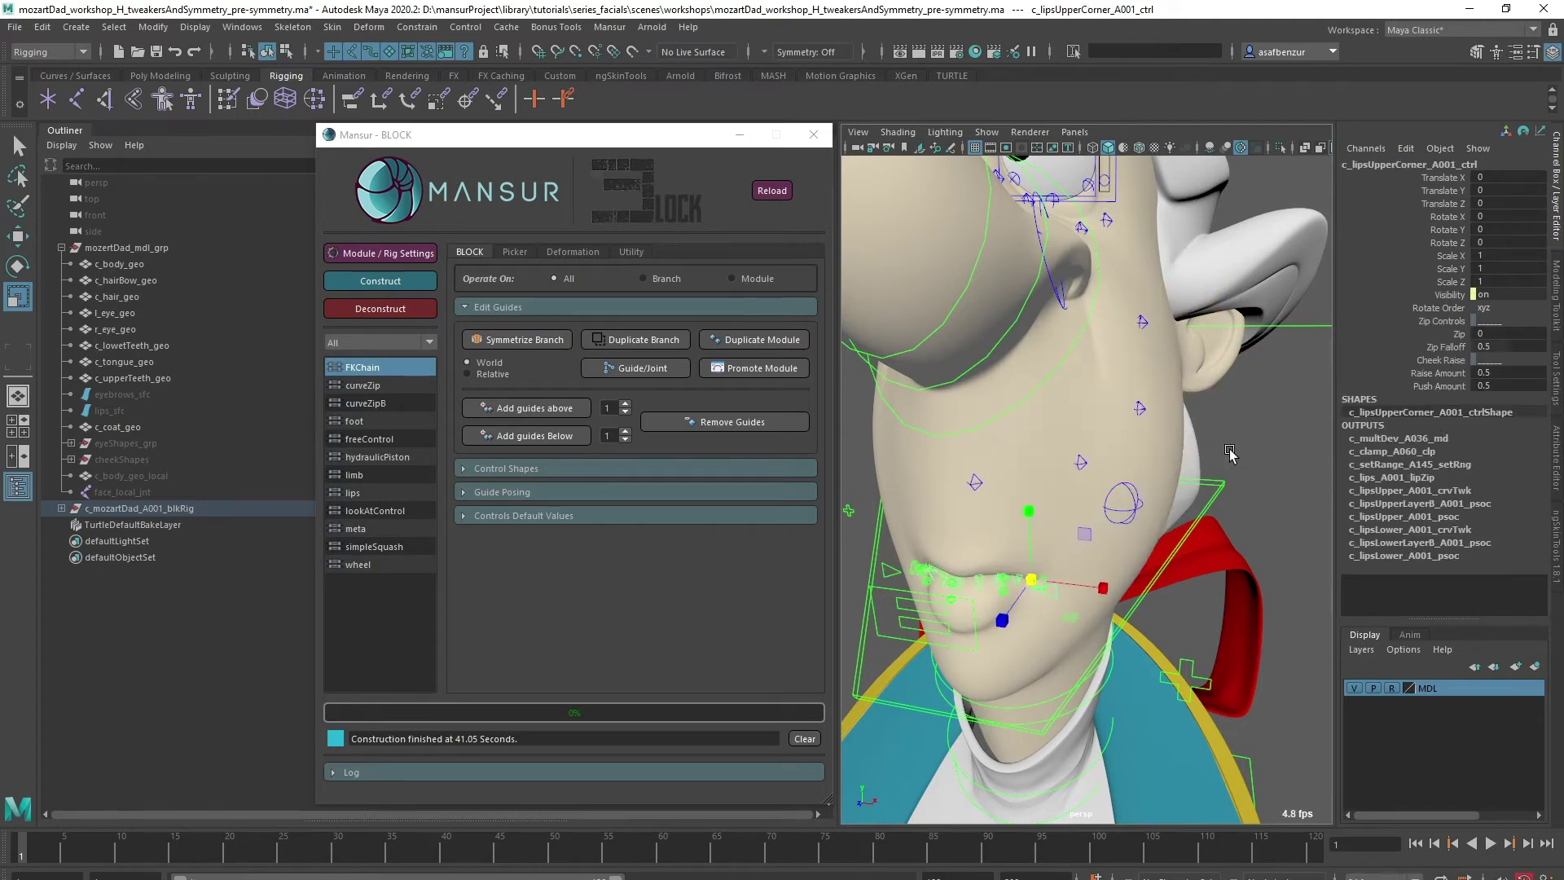
# Test rotating the l_fullEye control around the left eye, and undo the rotation
pyautogui.click(1239, 447)
pyautogui.keyDown('alt'); pyautogui.moveTo(1239, 448); pyautogui.dragTo(1135, 613, button='right'); pyautogui.keyUp('alt')
pyautogui.click(1161, 442)
pyautogui.press('e')
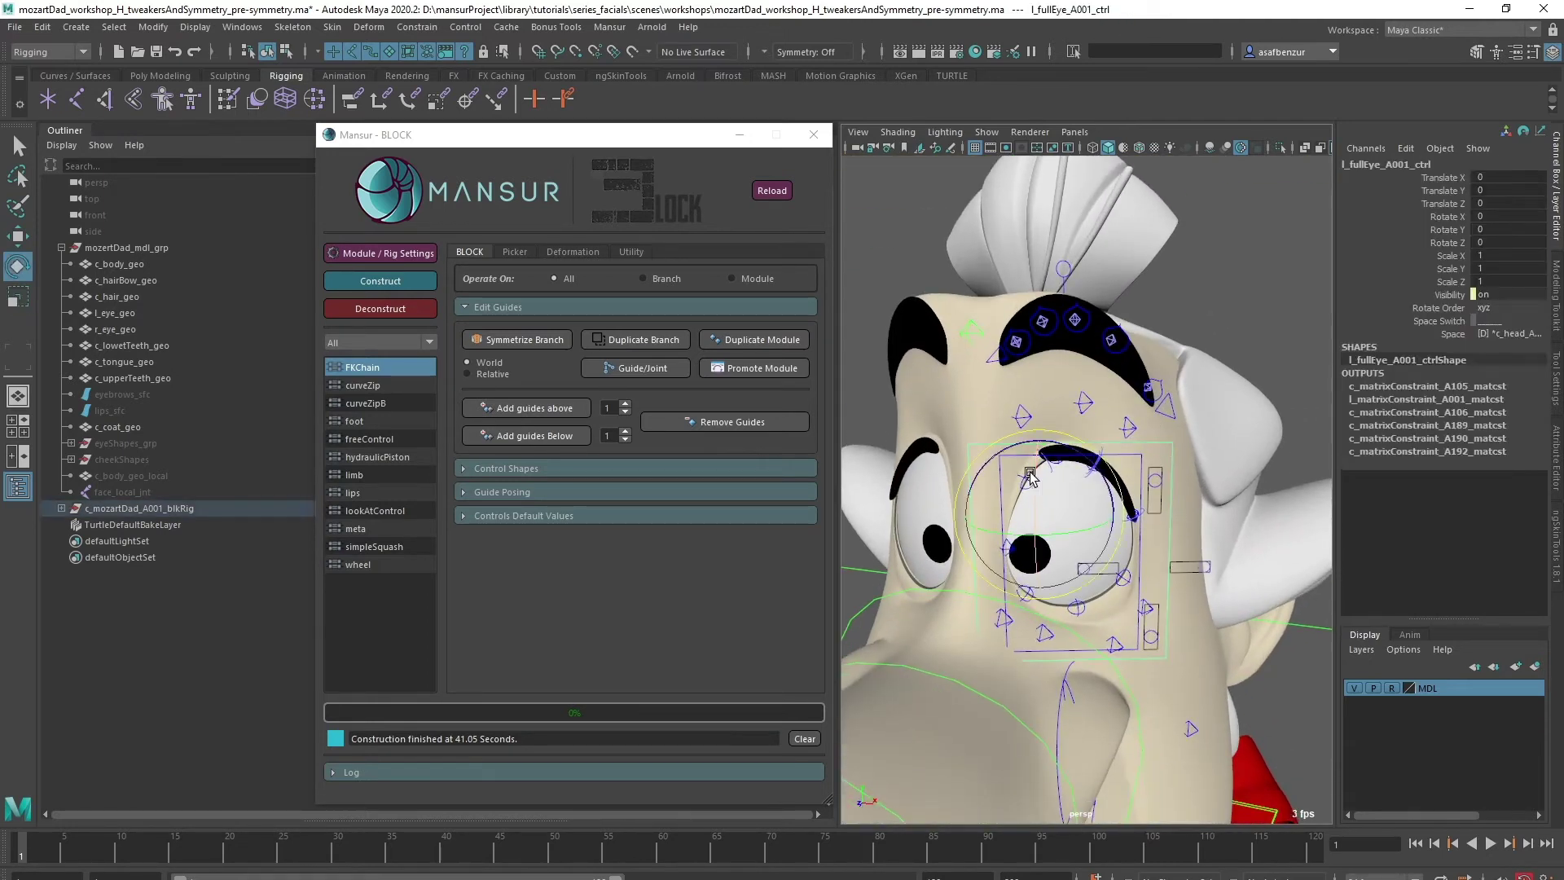
pyautogui.moveTo(1032, 469); pyautogui.dragTo(1165, 335)
pyautogui.hotkey('ctrl', 'z')
pyautogui.hotkey('ctrl', 'z')
# Test the left eyebrow control and the upper eye socket tweakers above the left eye with moves
pyautogui.click(1065, 269)
pyautogui.press('w')
pyautogui.moveTo(1062, 245); pyautogui.dragTo(1022, 308)
pyautogui.click(1084, 424)
pyautogui.moveTo(1084, 411); pyautogui.dragTo(1019, 447)
pyautogui.click(1018, 438)
pyautogui.click(1180, 426)
pyautogui.click(1130, 448)
pyautogui.moveTo(1132, 403); pyautogui.dragTo(1132, 413)
# Deconstruct the mozartDad rig back to its guides
pyautogui.click(1220, 341)
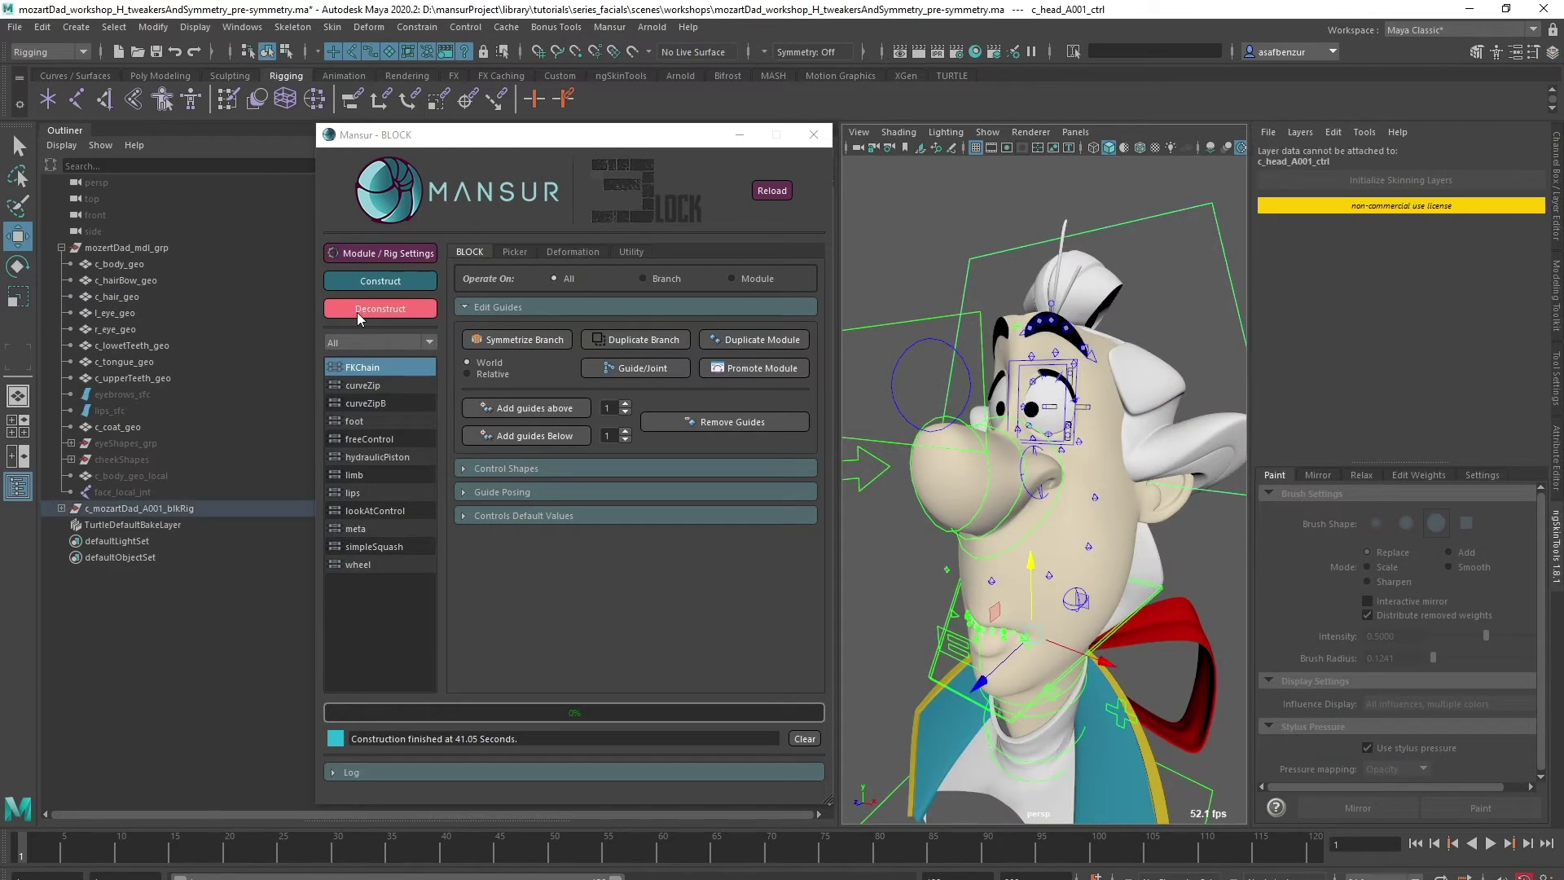
pyautogui.click(360, 313)
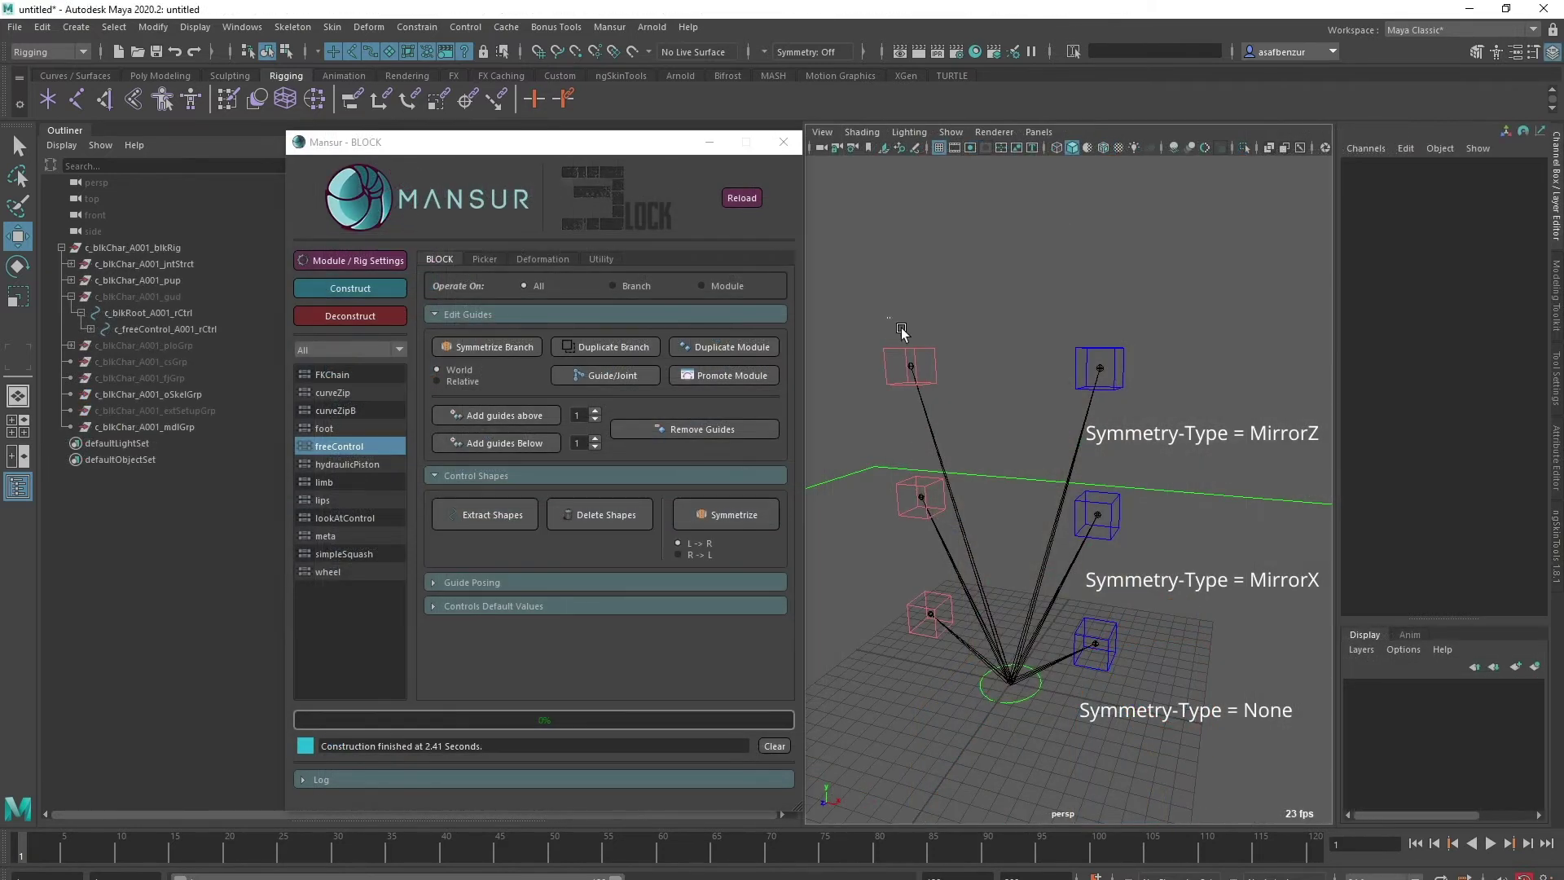
# Test moving the left and right MirrorZ free controls together in the symmetry example scene, undoing each move
pyautogui.moveTo(901, 327); pyautogui.dragTo(1185, 395)
pyautogui.hotkey('ctrl', 'z')
pyautogui.moveTo(1103, 285); pyautogui.dragTo(1099, 210)
pyautogui.hotkey('ctrl', 'z')
pyautogui.keyDown('alt'); pyautogui.moveTo(1099, 394); pyautogui.dragTo(1046, 411); pyautogui.keyUp('alt')
pyautogui.moveTo(1063, 407); pyautogui.dragTo(1100, 380)
pyautogui.hotkey('ctrl', 'z')
# Test moving the left and right MirrorX free controls together, undoing each move
pyautogui.click(1091, 512)
pyautogui.keyDown('shift'); pyautogui.click(917, 507); pyautogui.keyUp('shift')
pyautogui.moveTo(865, 497); pyautogui.dragTo(909, 478)
pyautogui.hotkey('ctrl', 'z')
pyautogui.hotkey('ctrl', 'z')
pyautogui.moveTo(927, 560); pyautogui.dragTo(917, 481)
pyautogui.hotkey('ctrl', 'z')
# Move the left and right free controls with symmetry type None together
pyautogui.click(1122, 692)
pyautogui.moveTo(1117, 680); pyautogui.dragTo(919, 586)
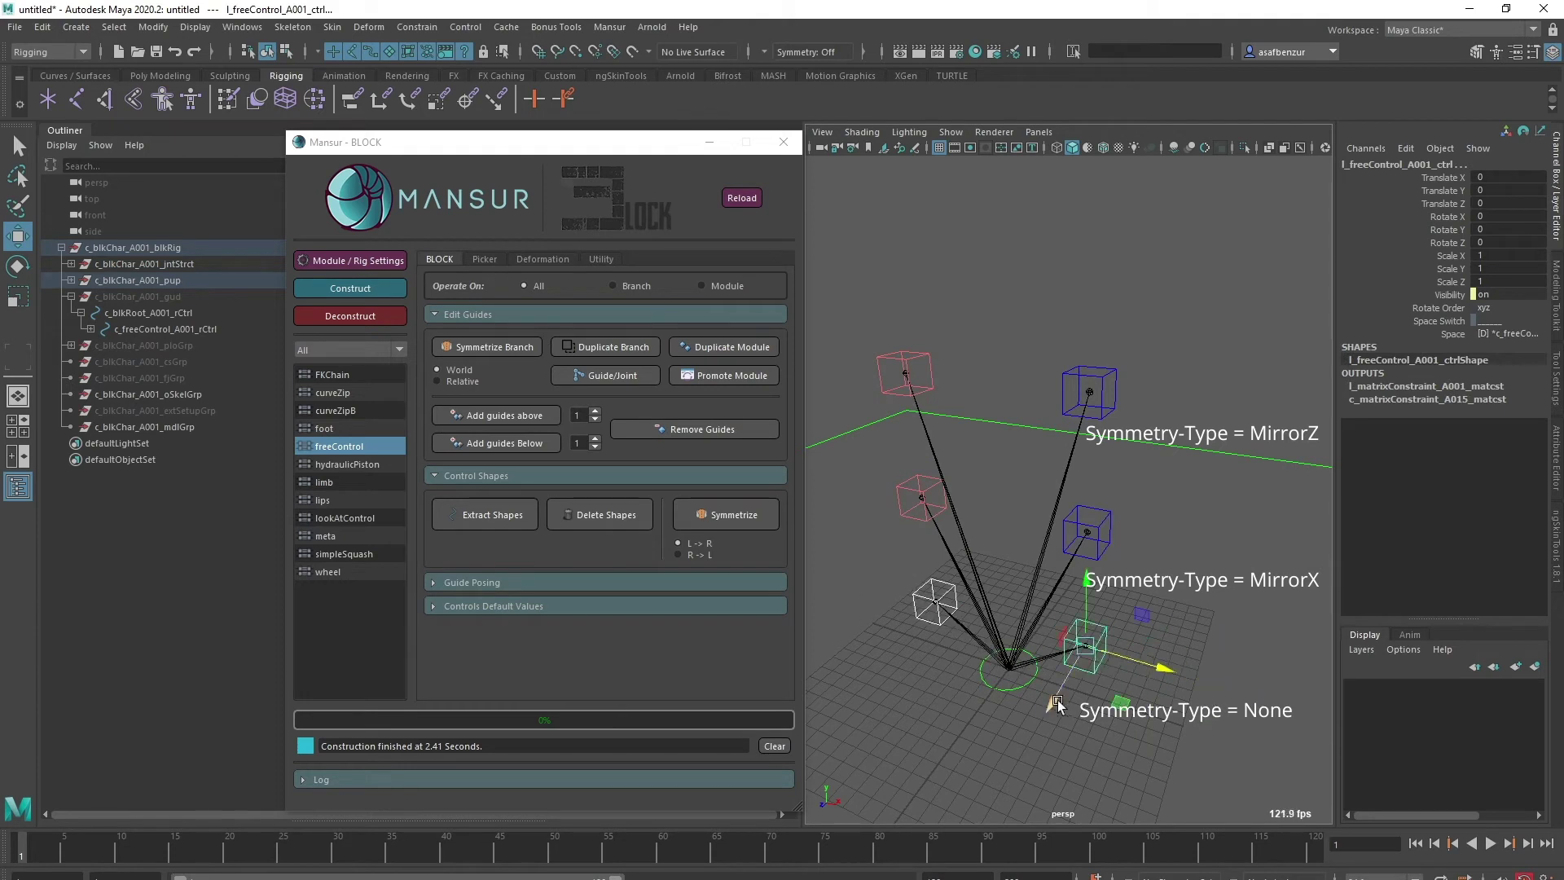
pyautogui.moveTo(1048, 705); pyautogui.dragTo(1055, 598, button='middle')
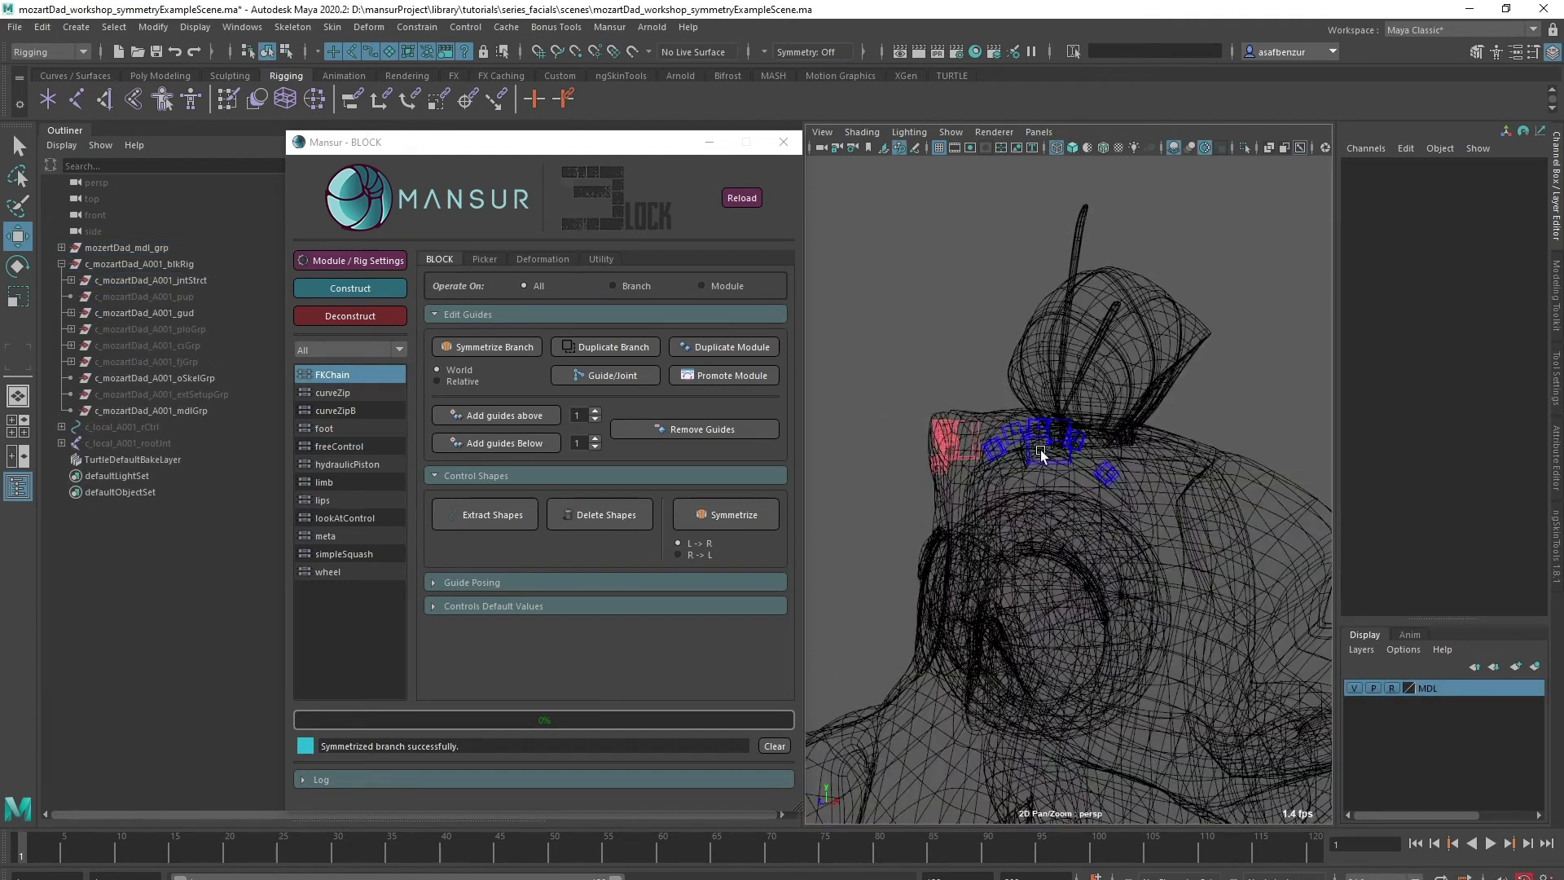
# Check the symmetry type in the module settings of the left eyebrow and left browInnerMid guides
pyautogui.click(1041, 454)
pyautogui.click(400, 262)
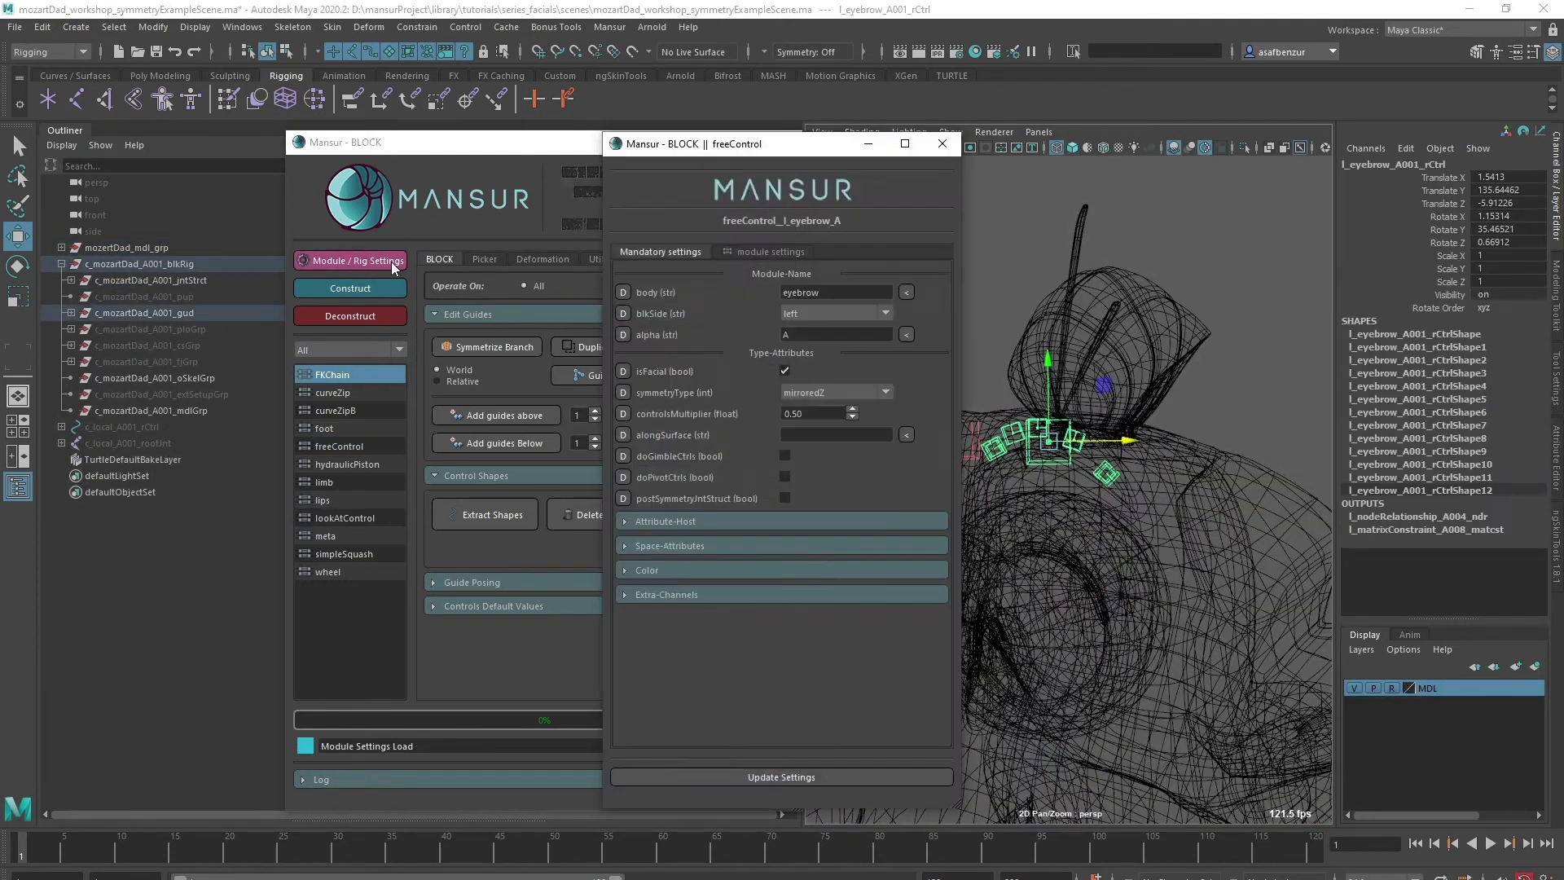
pyautogui.click(942, 143)
pyautogui.click(1014, 433)
pyautogui.click(399, 260)
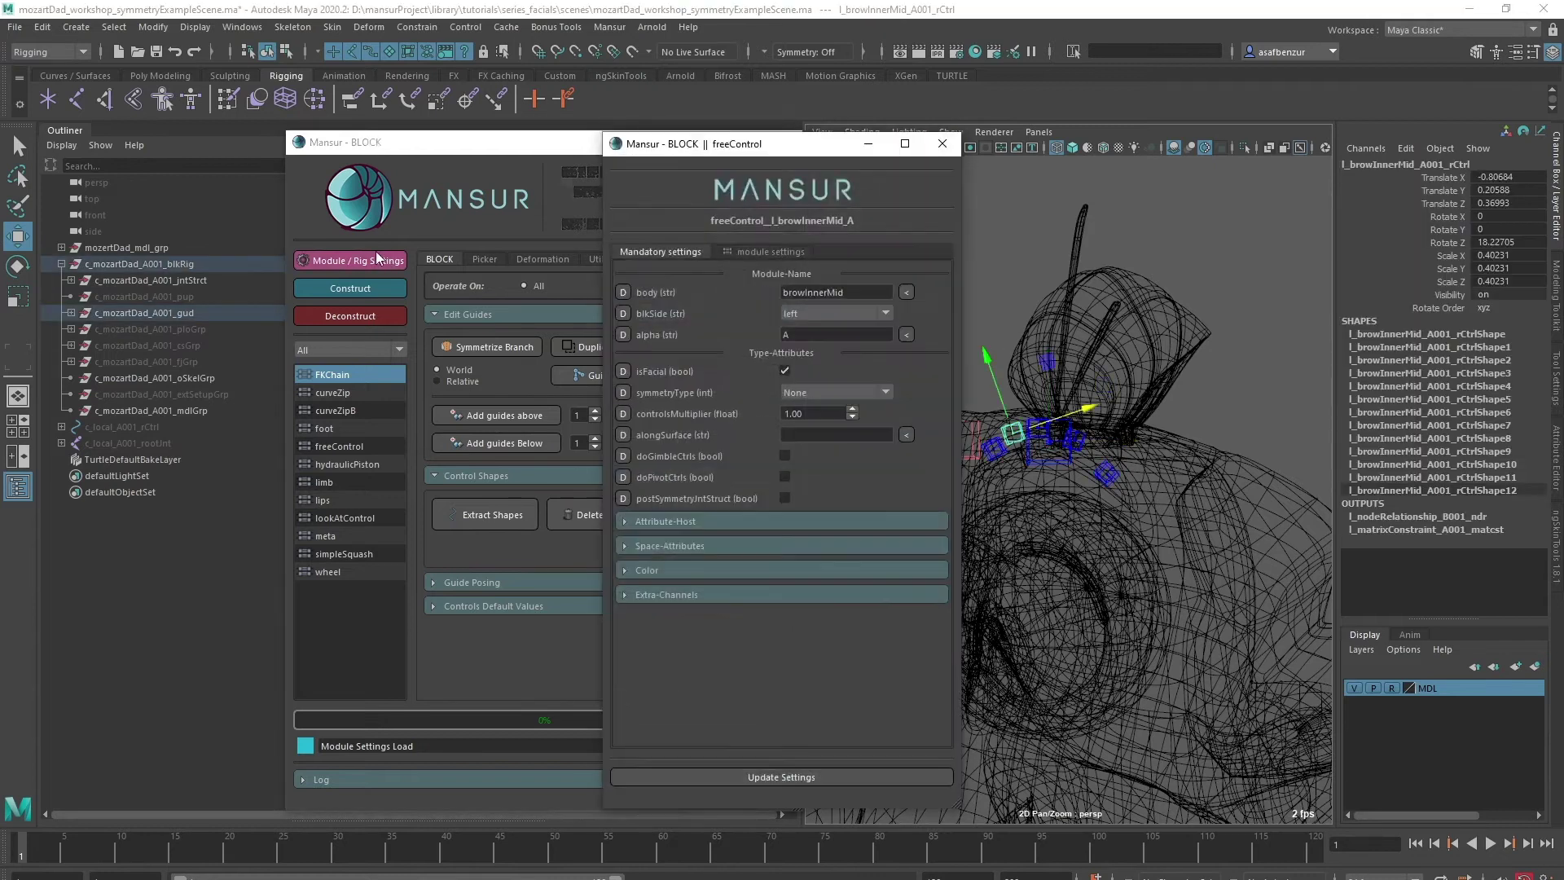
pyautogui.click(779, 787)
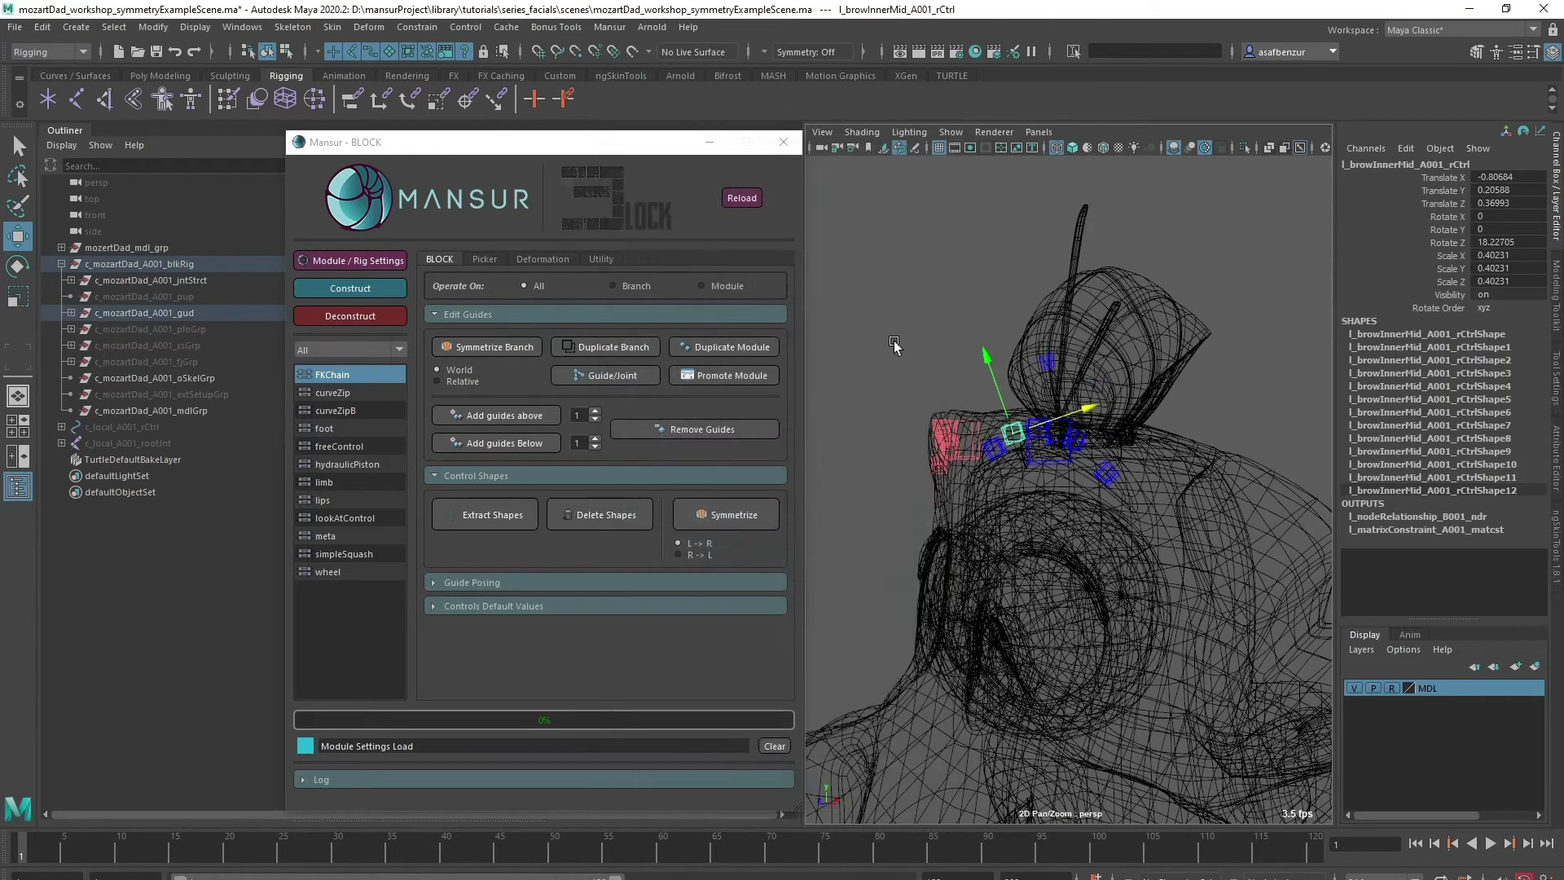
# Construct the brow rig and test moving the left and right eyebrow controls together, undoing each move
pyautogui.click(1050, 477)
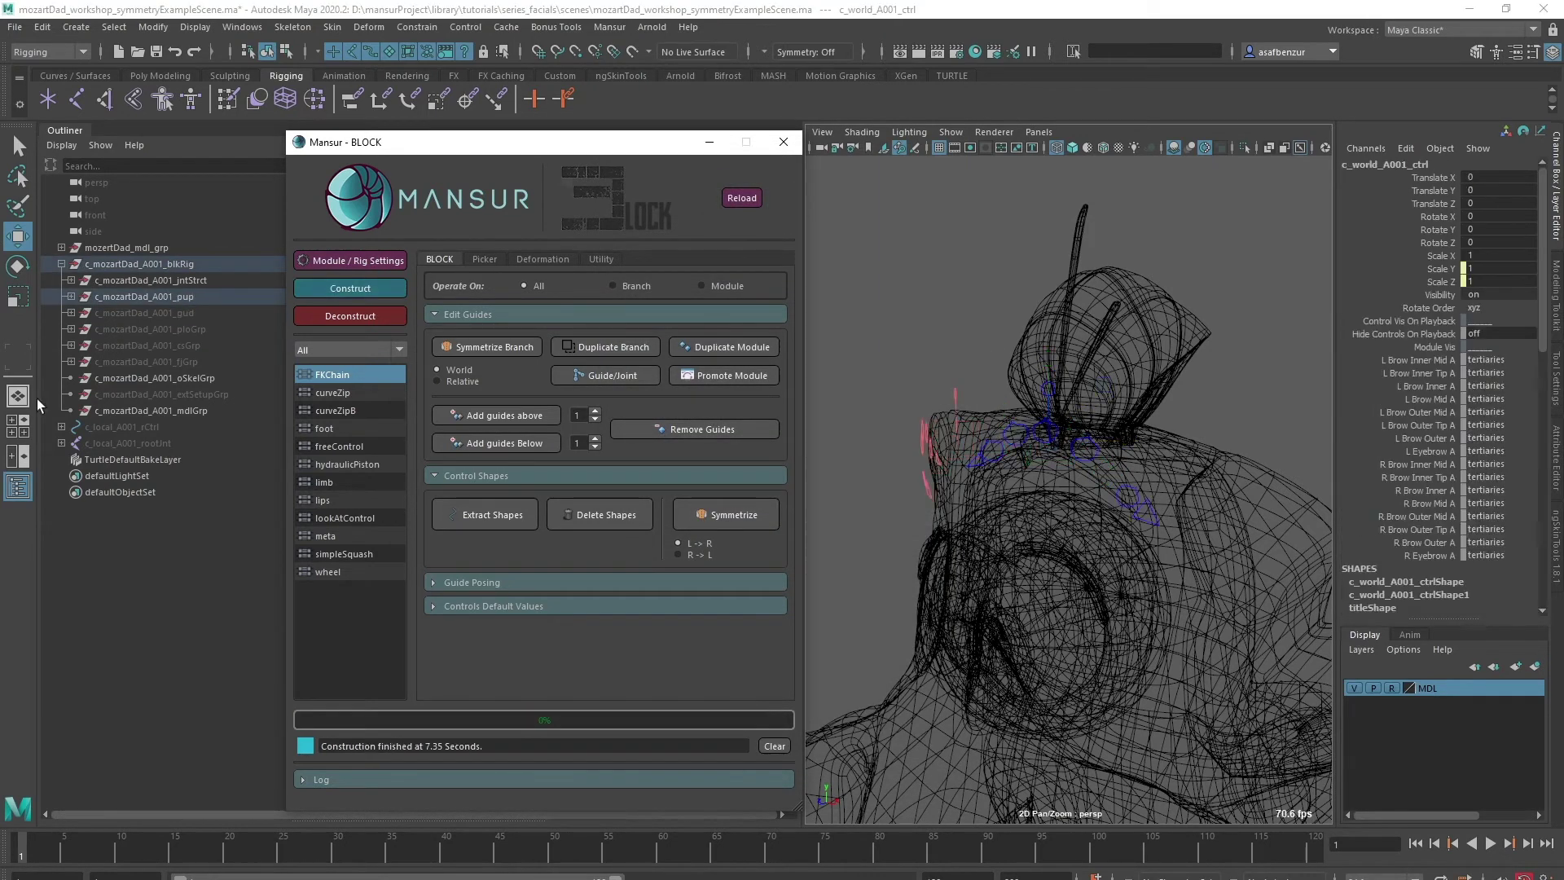
pyautogui.keyDown('shift'); pyautogui.click(1078, 399); pyautogui.keyUp('shift')
pyautogui.moveTo(1084, 372); pyautogui.dragTo(1077, 398)
pyautogui.hotkey('ctrl', 'z')
pyautogui.moveTo(1136, 445); pyautogui.dragTo(1156, 445)
pyautogui.hotkey('ctrl', 'z')
pyautogui.keyDown('alt'); pyautogui.moveTo(1099, 489); pyautogui.dragTo(1136, 496); pyautogui.keyUp('alt')
pyautogui.moveTo(1132, 495); pyautogui.dragTo(1087, 434)
pyautogui.hotkey('ctrl', 'z')
# Test moving a left brow tweaker together with its right counterpart, and undo all the moves
pyautogui.click(1070, 442)
pyautogui.click(1070, 442)
pyautogui.keyDown('shift'); pyautogui.click(952, 427); pyautogui.keyUp('shift')
pyautogui.moveTo(963, 470)
pyautogui.mouseDown()
pyautogui.moveTo(962, 447)
pyautogui.moveTo(1031, 436)
pyautogui.moveTo(936, 468)
pyautogui.mouseUp()
pyautogui.hotkey('ctrl', 'z')
pyautogui.hotkey('ctrl', 'z')
pyautogui.hotkey('ctrl', 'z')
pyautogui.hotkey('ctrl', 'z')
pyautogui.hotkey('ctrl', 'z')
pyautogui.hotkey('ctrl', 'z')
# Deconstruct the brow rig, and change the symmetry type in a left brow guide's module settings
pyautogui.click(365, 315)
pyautogui.click(883, 448)
pyautogui.press('4')
pyautogui.keyDown('alt'); pyautogui.moveTo(937, 480); pyautogui.dragTo(1005, 489, button='right'); pyautogui.keyUp('alt')
pyautogui.click(1005, 476)
pyautogui.click(334, 261)
pyautogui.click(824, 392)
pyautogui.click(821, 405)
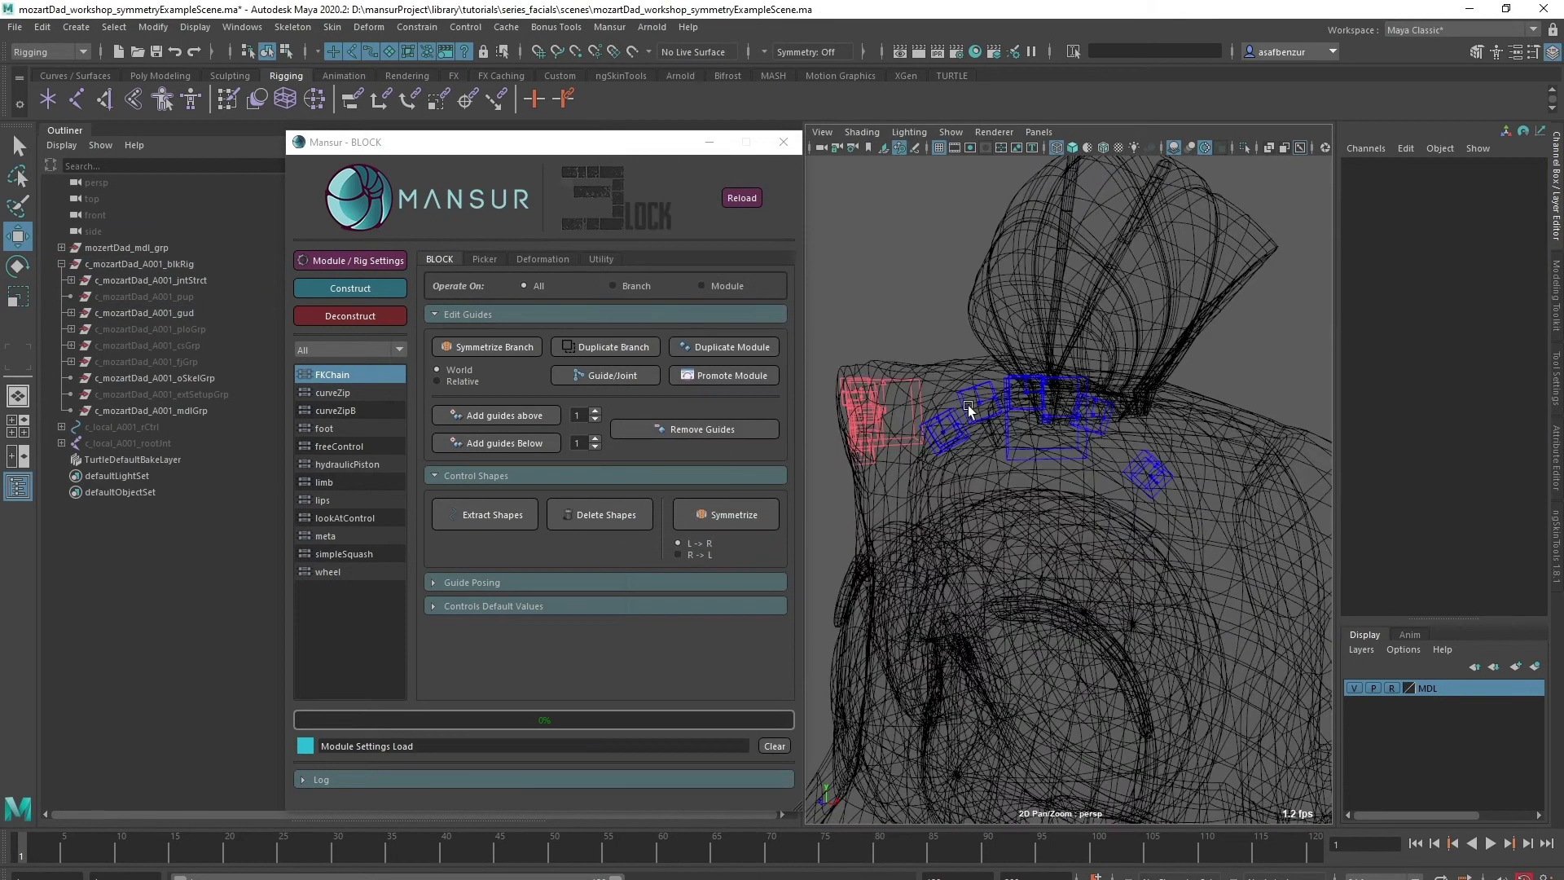
# Change the symmetry type in the module settings of the left browInnerMid guide
pyautogui.click(967, 404)
pyautogui.click(350, 260)
pyautogui.click(831, 392)
pyautogui.click(823, 440)
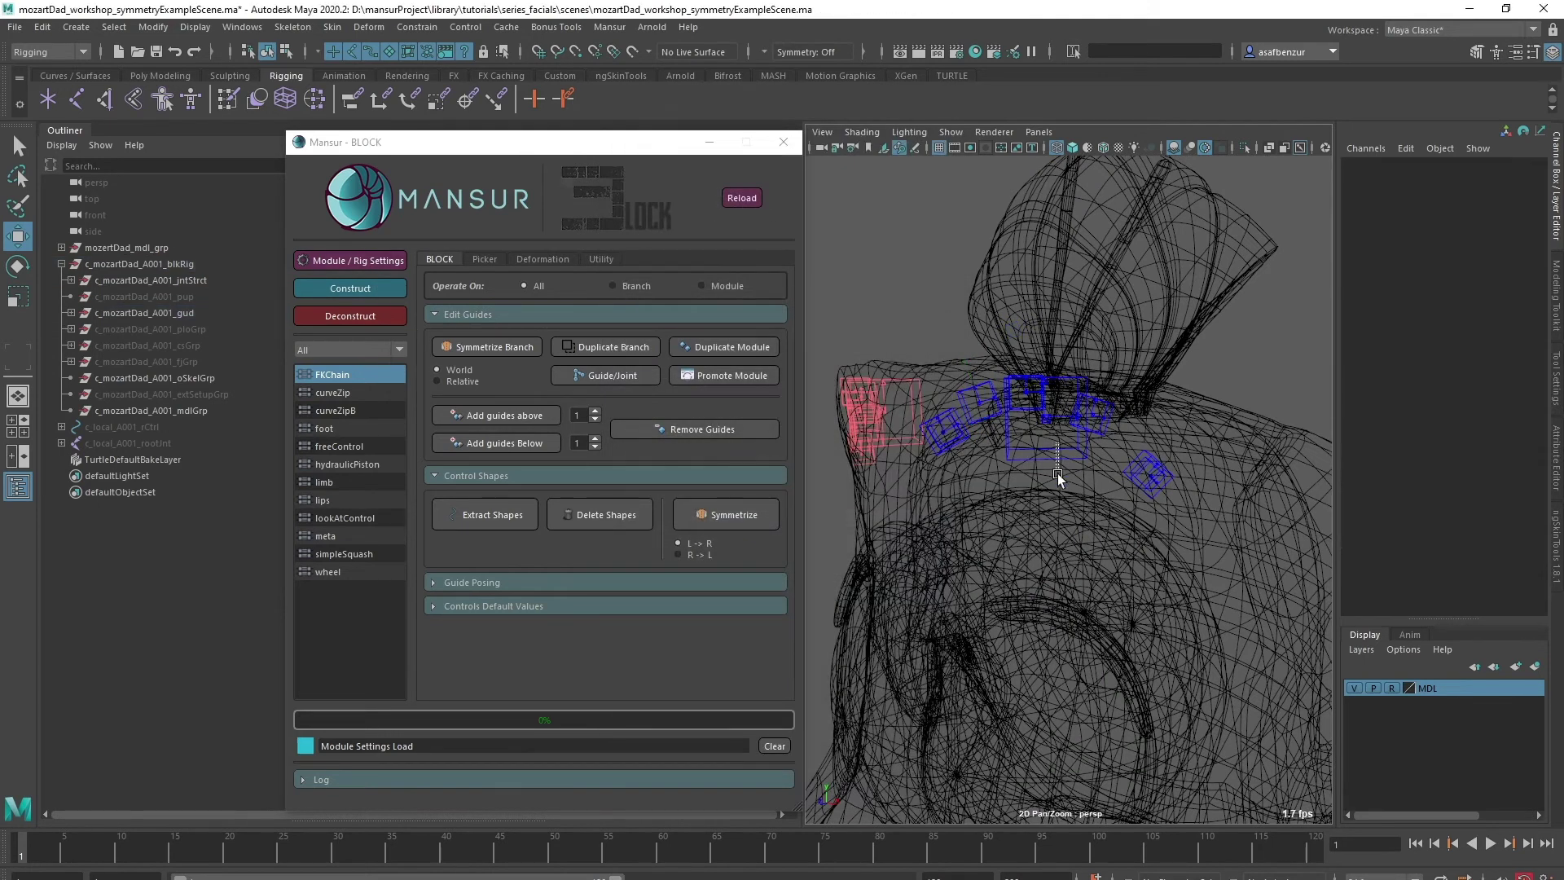
# Symmetrize the left eyebrow branch and construct the brow rig
pyautogui.click(1053, 458)
pyautogui.click(486, 346)
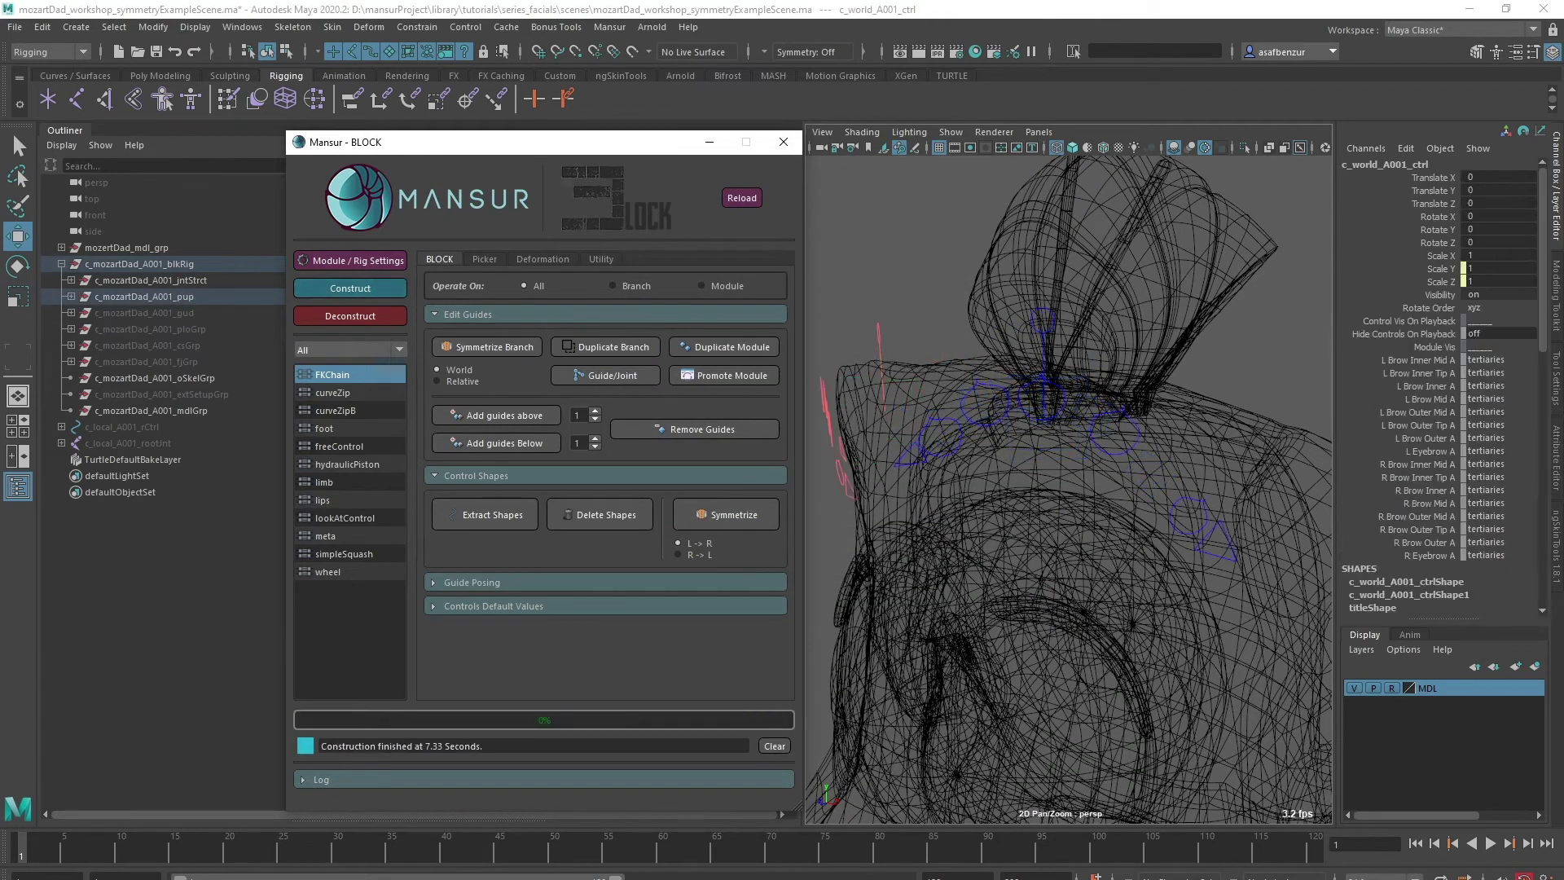
# Test moving the left and right eyebrow controls with the changed symmetry settings in shaded view, undoing each move
pyautogui.keyDown('alt'); pyautogui.moveTo(852, 473); pyautogui.dragTo(981, 432); pyautogui.keyUp('alt')
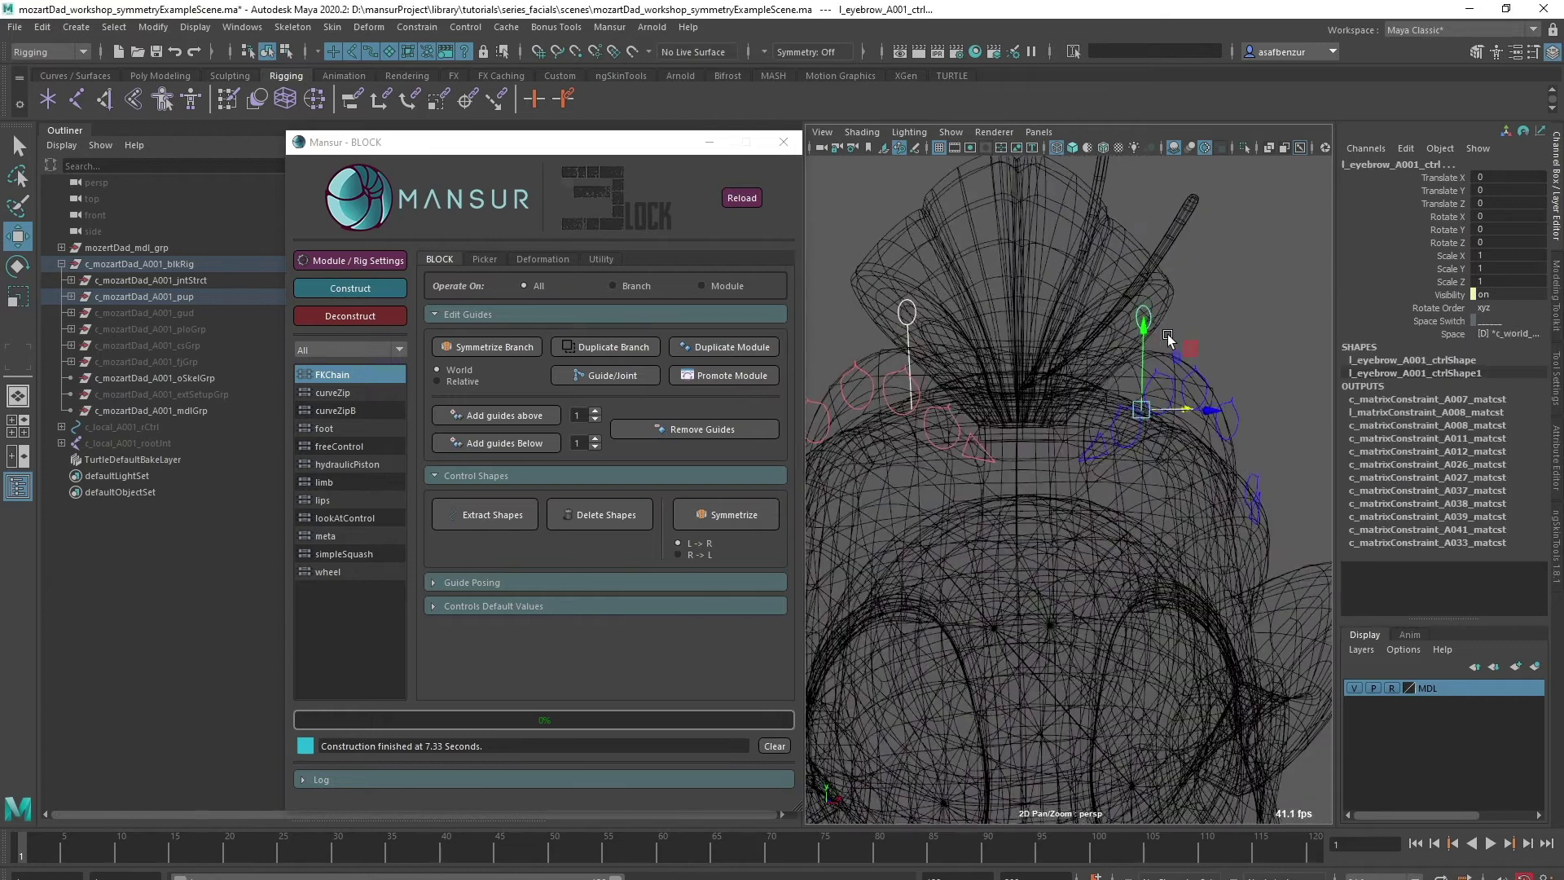
pyautogui.press('5')
pyautogui.moveTo(1167, 334)
pyautogui.keyDown('alt'); pyautogui.mouseDown()
pyautogui.moveTo(1112, 359)
pyautogui.moveTo(1106, 270)
pyautogui.moveTo(1160, 480)
pyautogui.moveTo(1214, 457)
pyautogui.moveTo(1059, 528)
pyautogui.mouseUp(); pyautogui.keyUp('alt')
pyautogui.hotkey('ctrl', 'z')
pyautogui.hotkey('ctrl', 'z')
pyautogui.moveTo(1175, 553); pyautogui.dragTo(1202, 579)
pyautogui.hotkey('ctrl', 'z')
# Test moving matching left and right brow tweakers with the changed symmetry settings, and undo the move
pyautogui.keyDown('alt'); pyautogui.moveTo(1139, 571); pyautogui.dragTo(1134, 545); pyautogui.keyUp('alt')
pyautogui.click(1101, 542)
pyautogui.keyDown('shift'); pyautogui.click(906, 502); pyautogui.keyUp('shift')
pyautogui.moveTo(942, 433); pyautogui.dragTo(881, 456)
pyautogui.hotkey('ctrl', 'z')
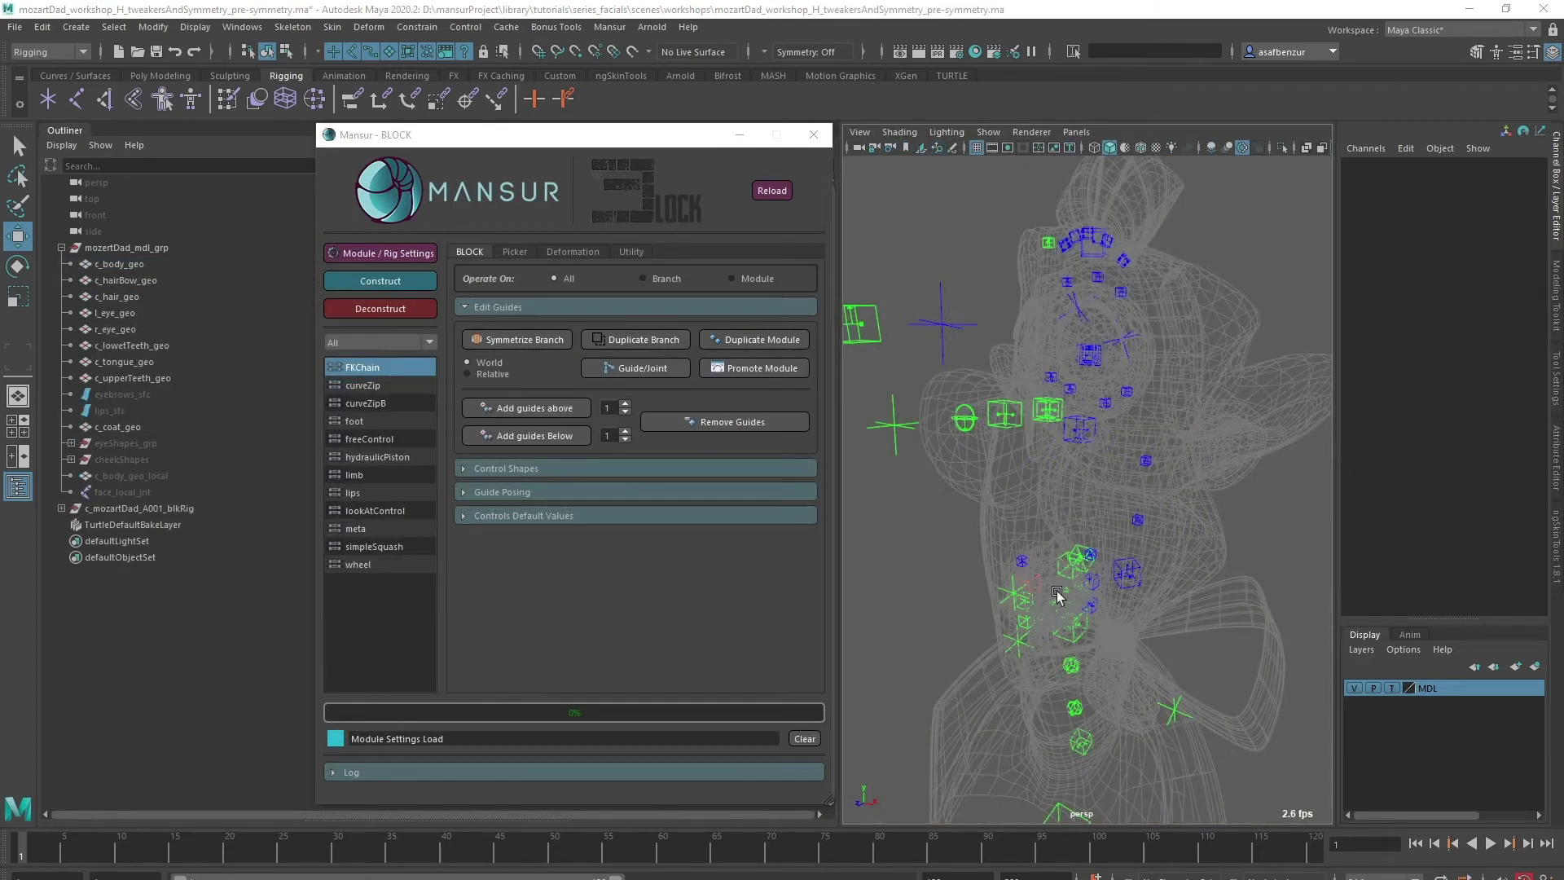
# Review the mandatory settings of the left cheek, eyeAim and upperCheek guides, checking each module's symmetry type
pyautogui.click(1091, 576)
pyautogui.click(381, 253)
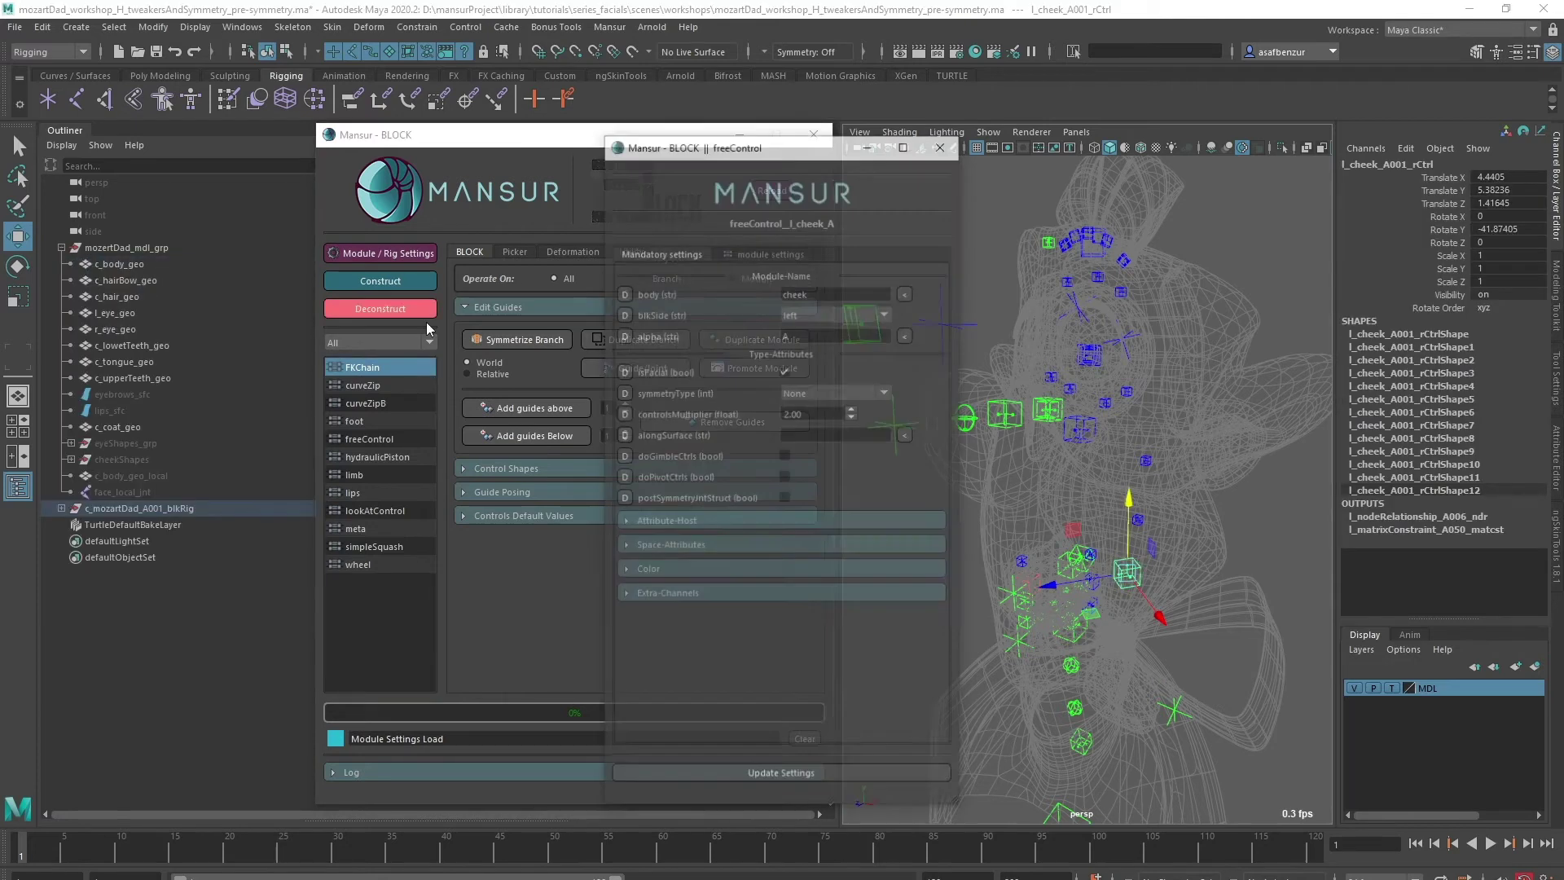
pyautogui.click(943, 145)
pyautogui.click(941, 328)
pyautogui.click(407, 253)
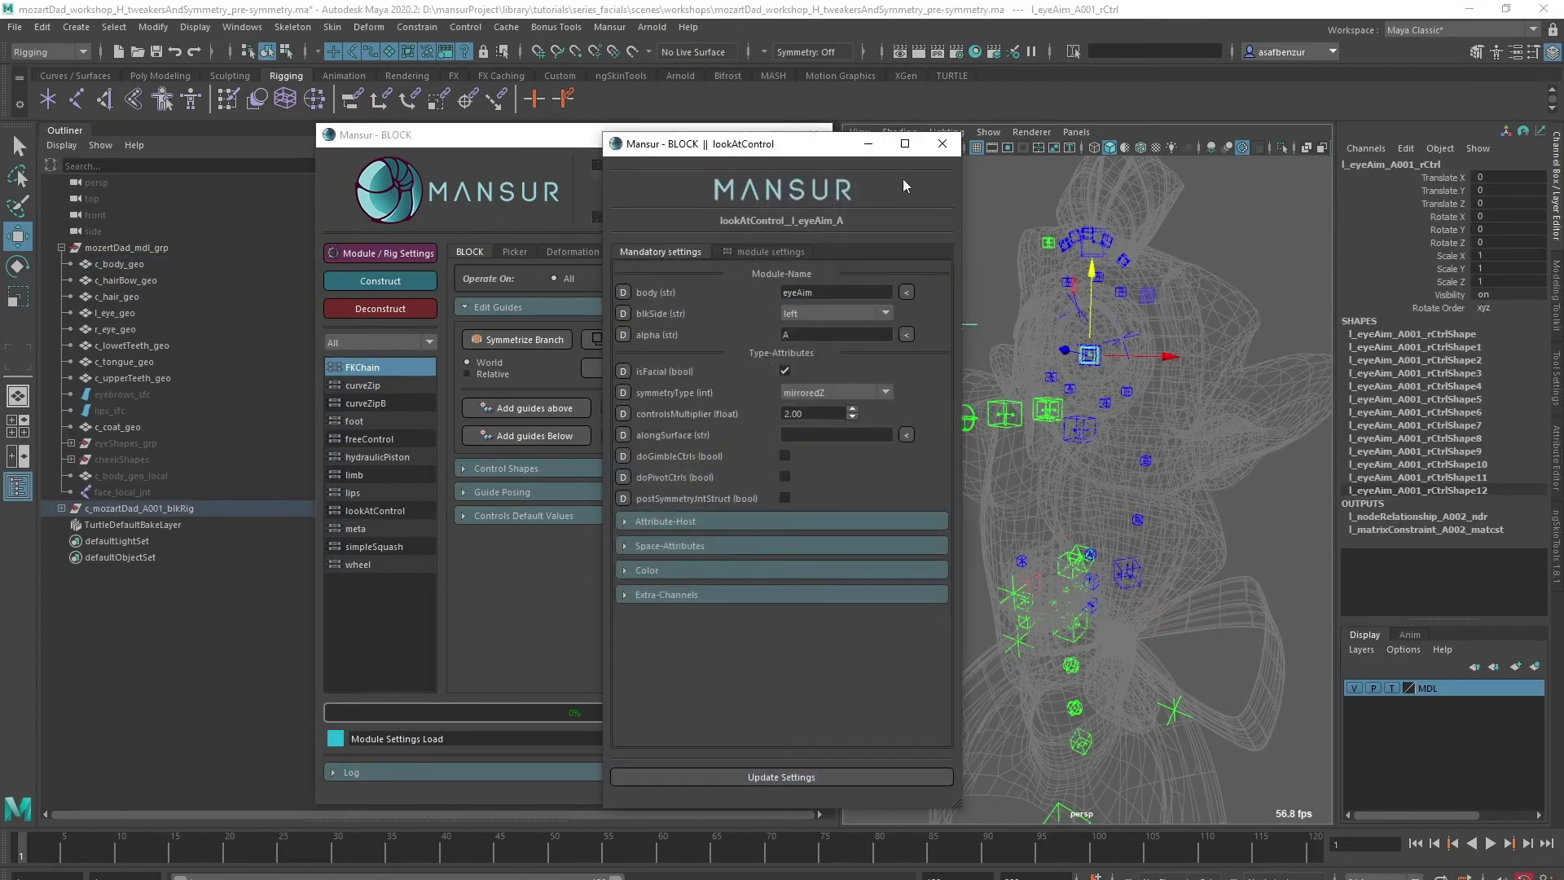
pyautogui.click(943, 145)
pyautogui.click(1083, 518)
pyautogui.click(1145, 461)
pyautogui.click(381, 253)
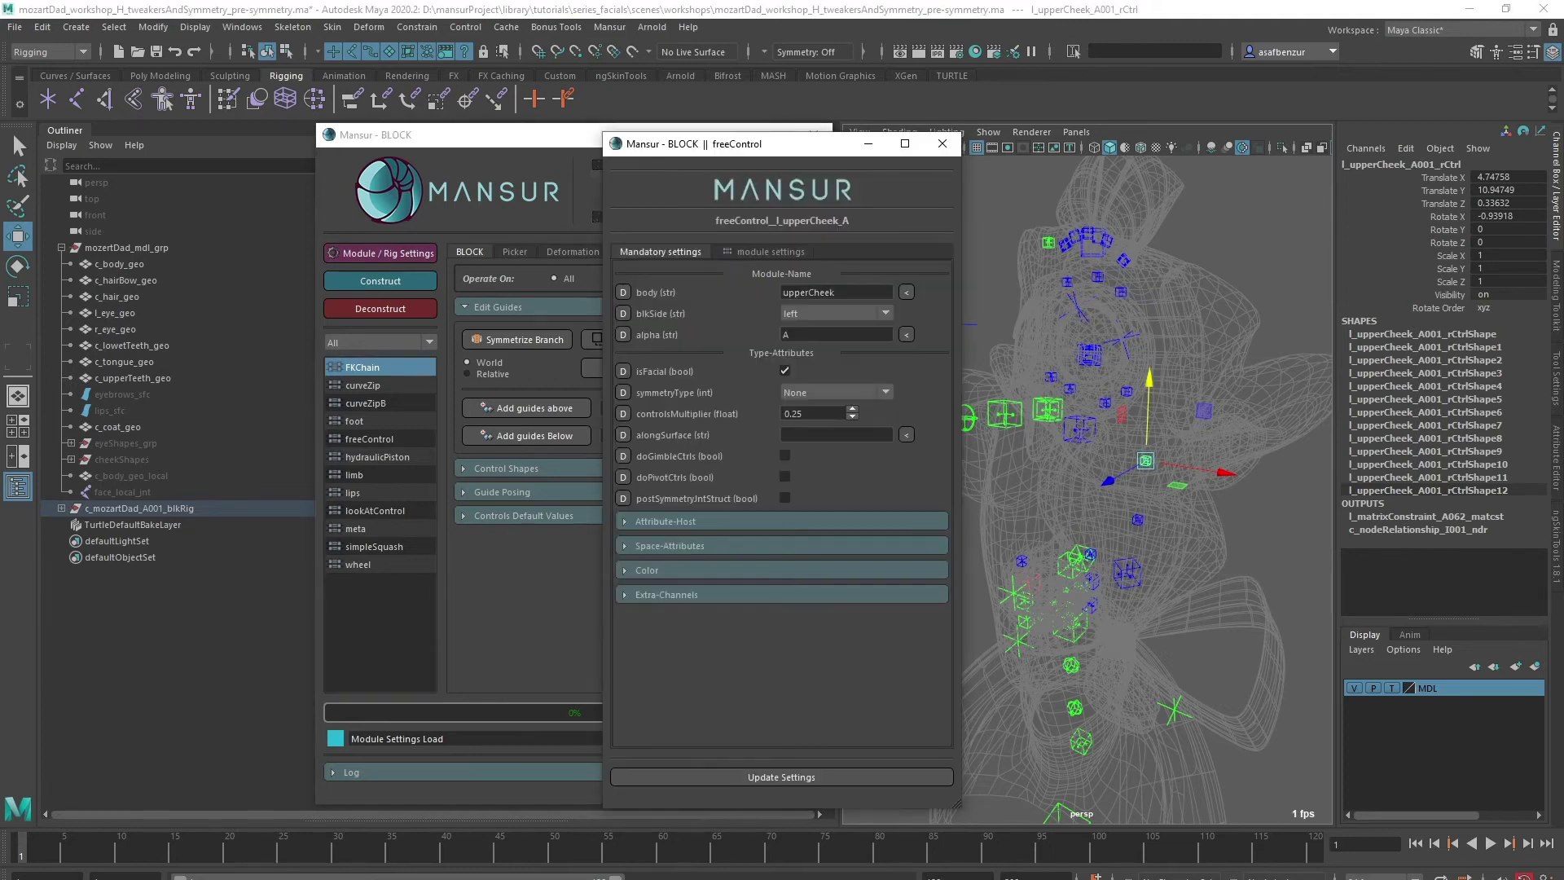
pyautogui.click(943, 144)
pyautogui.click(922, 259)
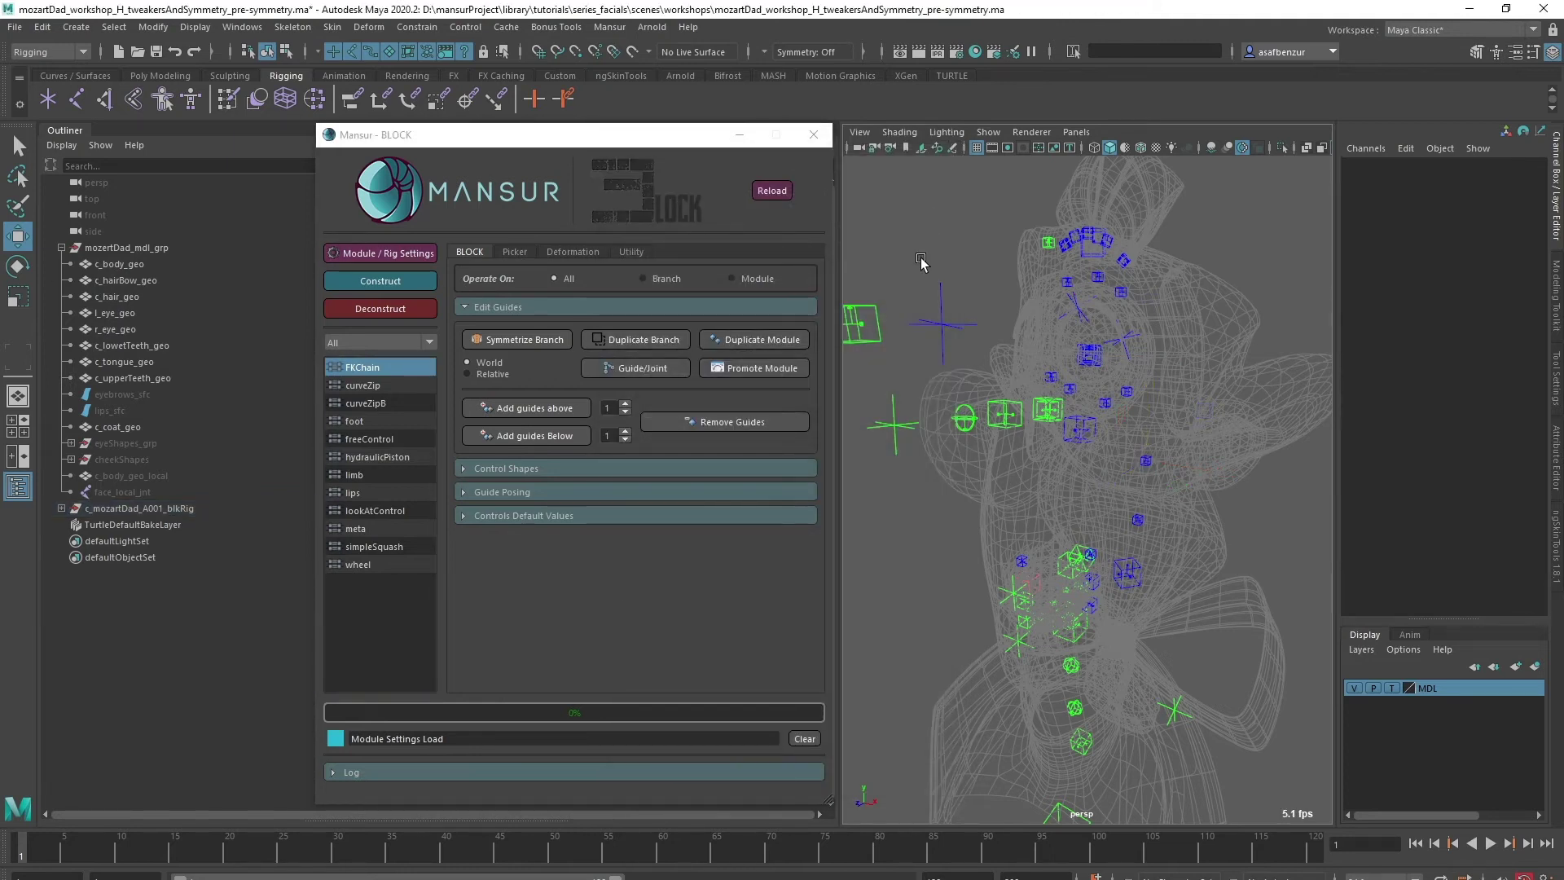
# Set the MDL layer to reference display and symmetrize the left fullEye branch
pyautogui.keyDown('alt'); pyautogui.moveTo(998, 334); pyautogui.dragTo(1015, 489, button='middle'); pyautogui.keyUp('alt')
pyautogui.keyDown('alt'); pyautogui.moveTo(1016, 489); pyautogui.dragTo(1138, 686, button='right'); pyautogui.keyUp('alt')
pyautogui.click(1073, 408)
pyautogui.scroll(-8, 1059, 448)
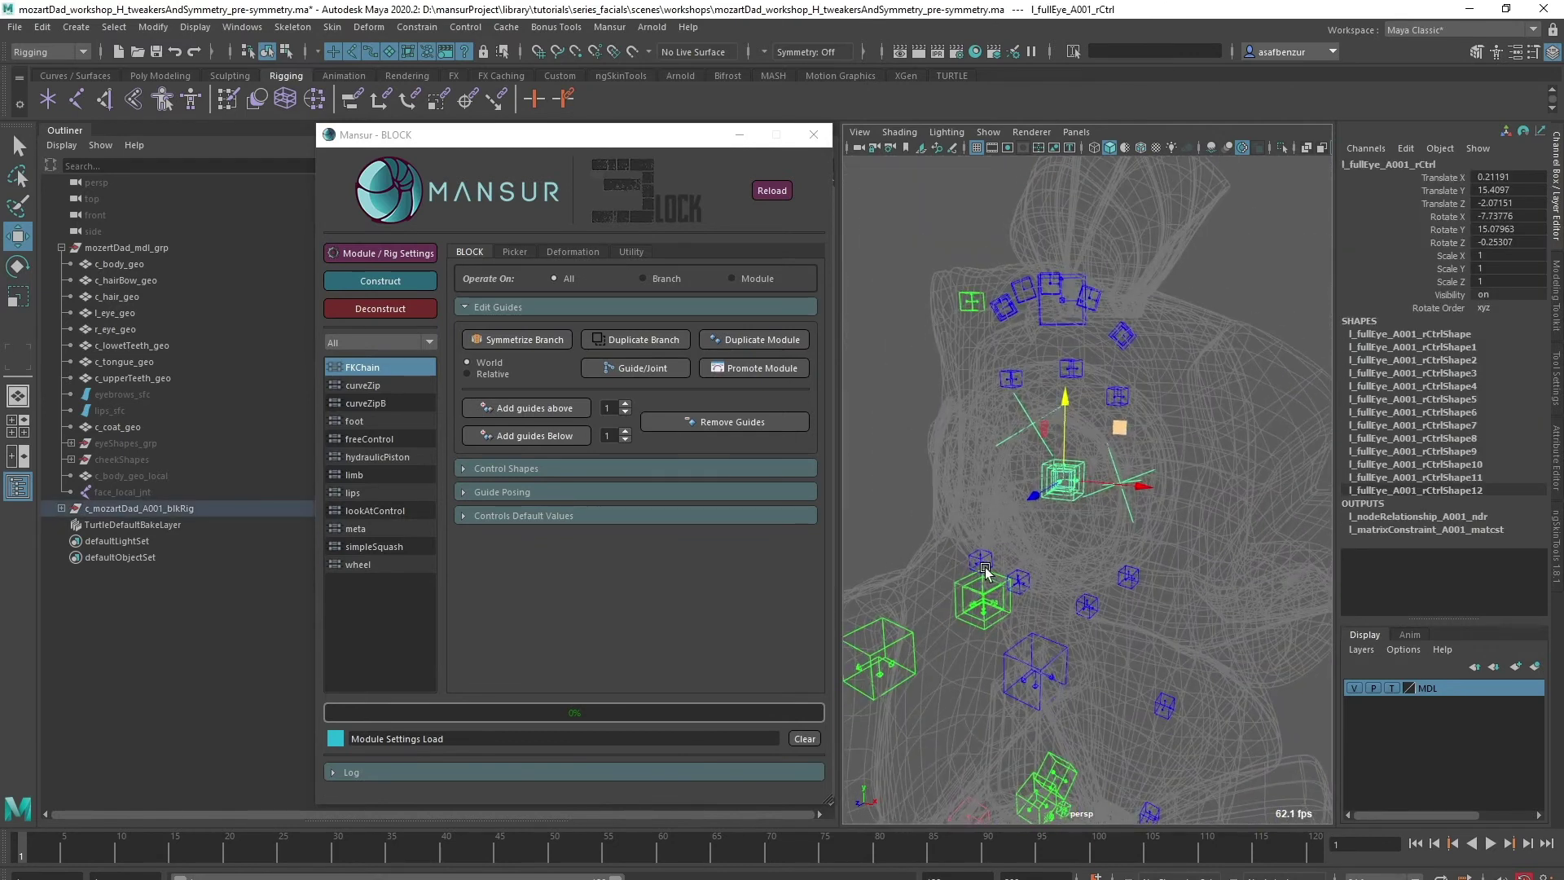
pyautogui.click(1392, 687)
pyautogui.keyDown('alt'); pyautogui.moveTo(1214, 658); pyautogui.dragTo(1139, 621, button='right'); pyautogui.keyUp('alt')
pyautogui.keyDown('alt'); pyautogui.moveTo(1139, 621); pyautogui.dragTo(1181, 621, button='middle'); pyautogui.keyUp('alt')
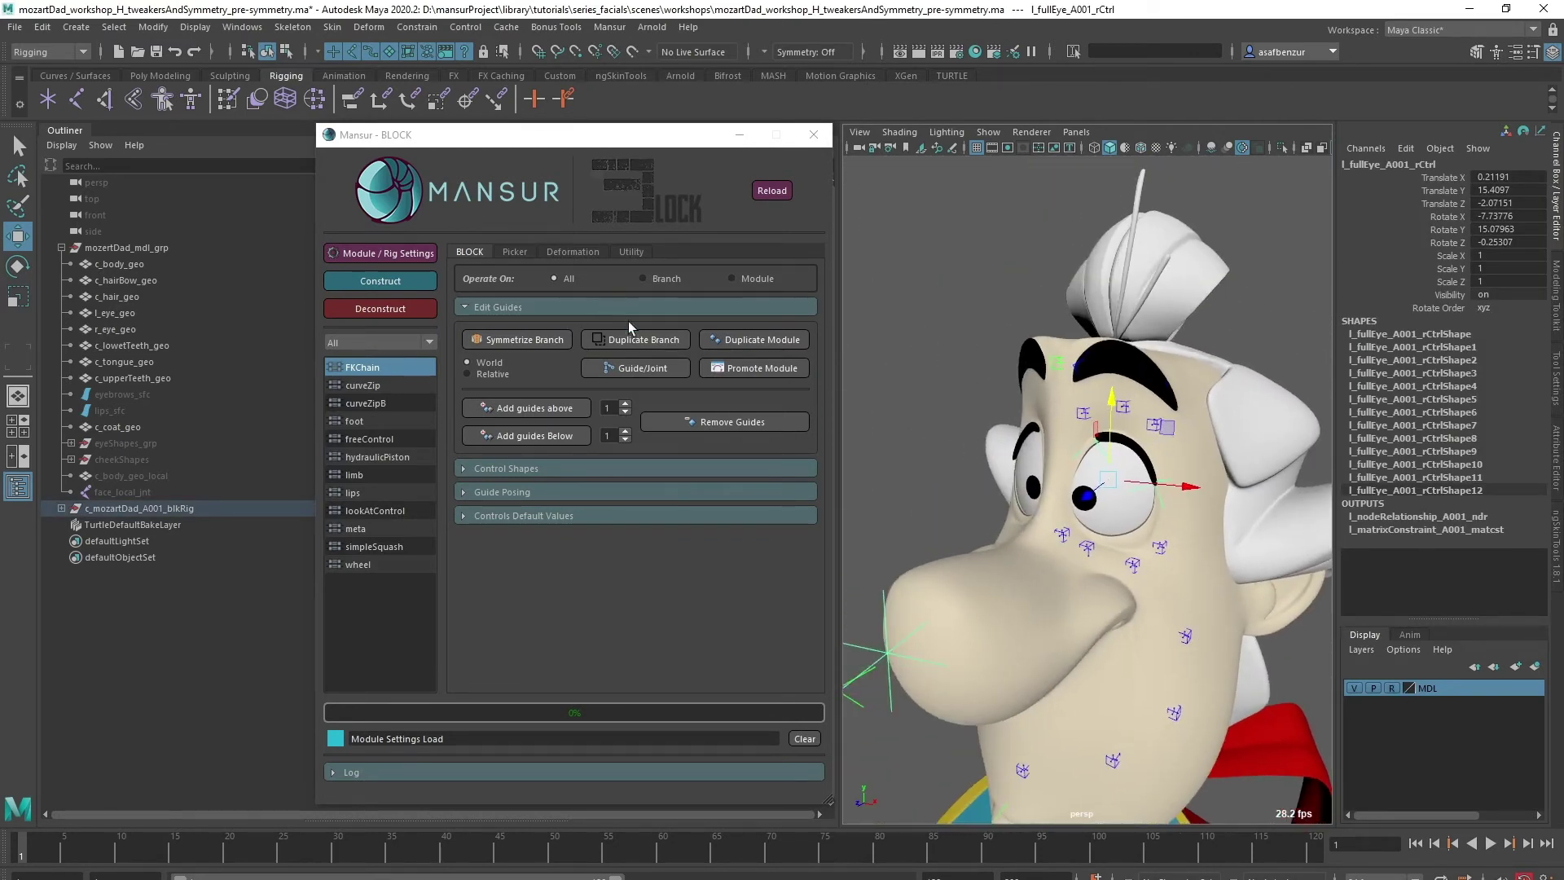
pyautogui.click(527, 343)
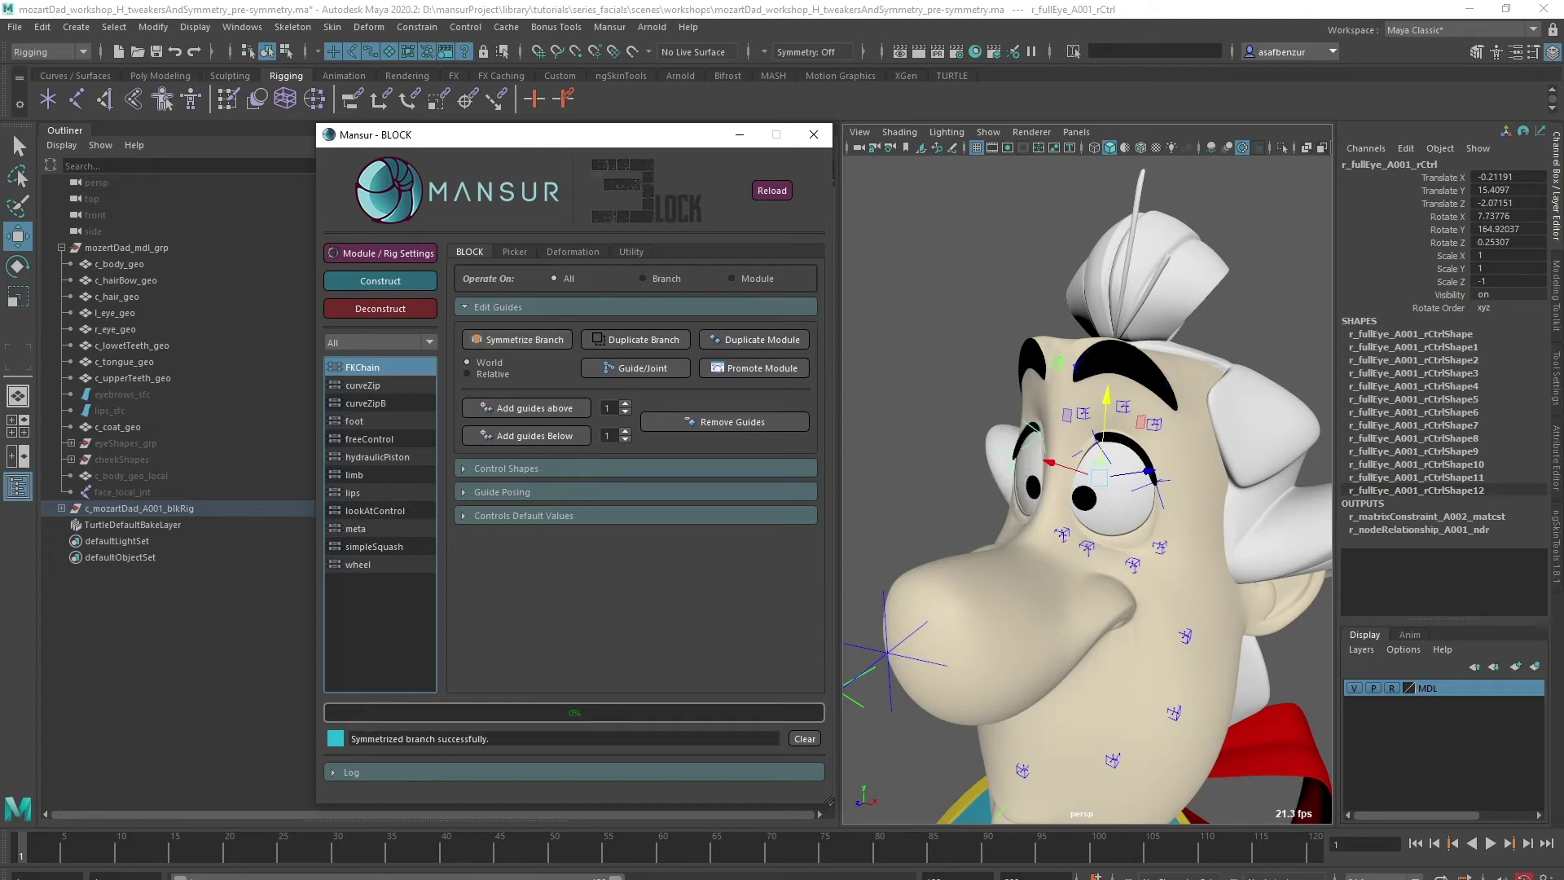
# Review the module settings of the right eyelids guide while joints are temporarily displayed in the viewport
pyautogui.click(998, 133)
pyautogui.click(1006, 403)
pyautogui.moveTo(1029, 507)
pyautogui.keyDown('alt'); pyautogui.mouseDown()
pyautogui.moveTo(1205, 521)
pyautogui.moveTo(1023, 501)
pyautogui.mouseUp(); pyautogui.keyUp('alt')
pyautogui.scroll(5, 1023, 501)
pyautogui.click(933, 403)
pyautogui.click(370, 254)
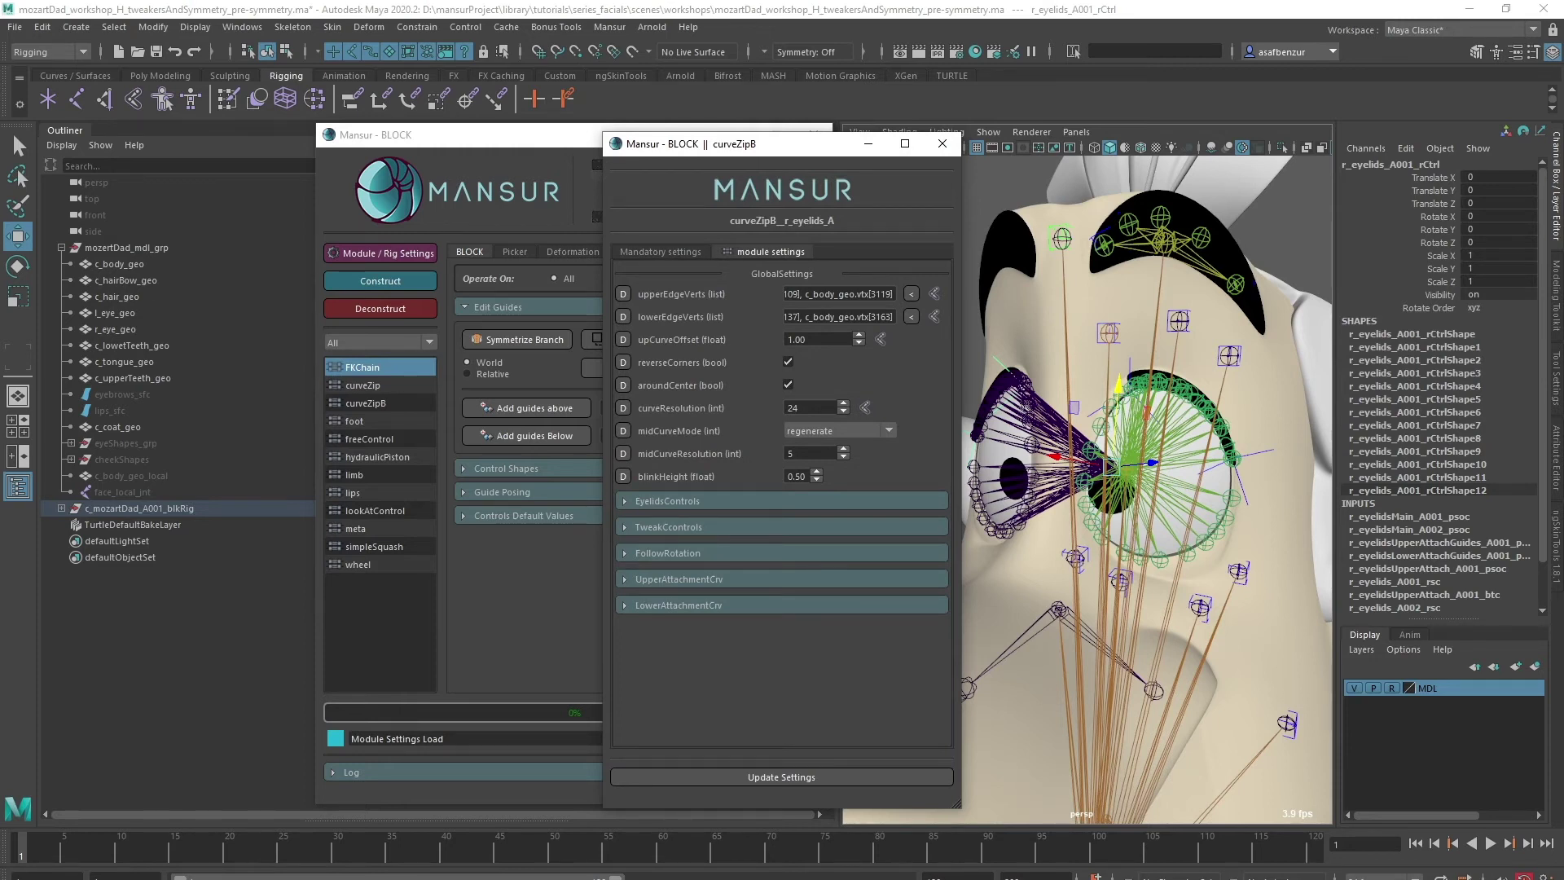
pyautogui.click(940, 145)
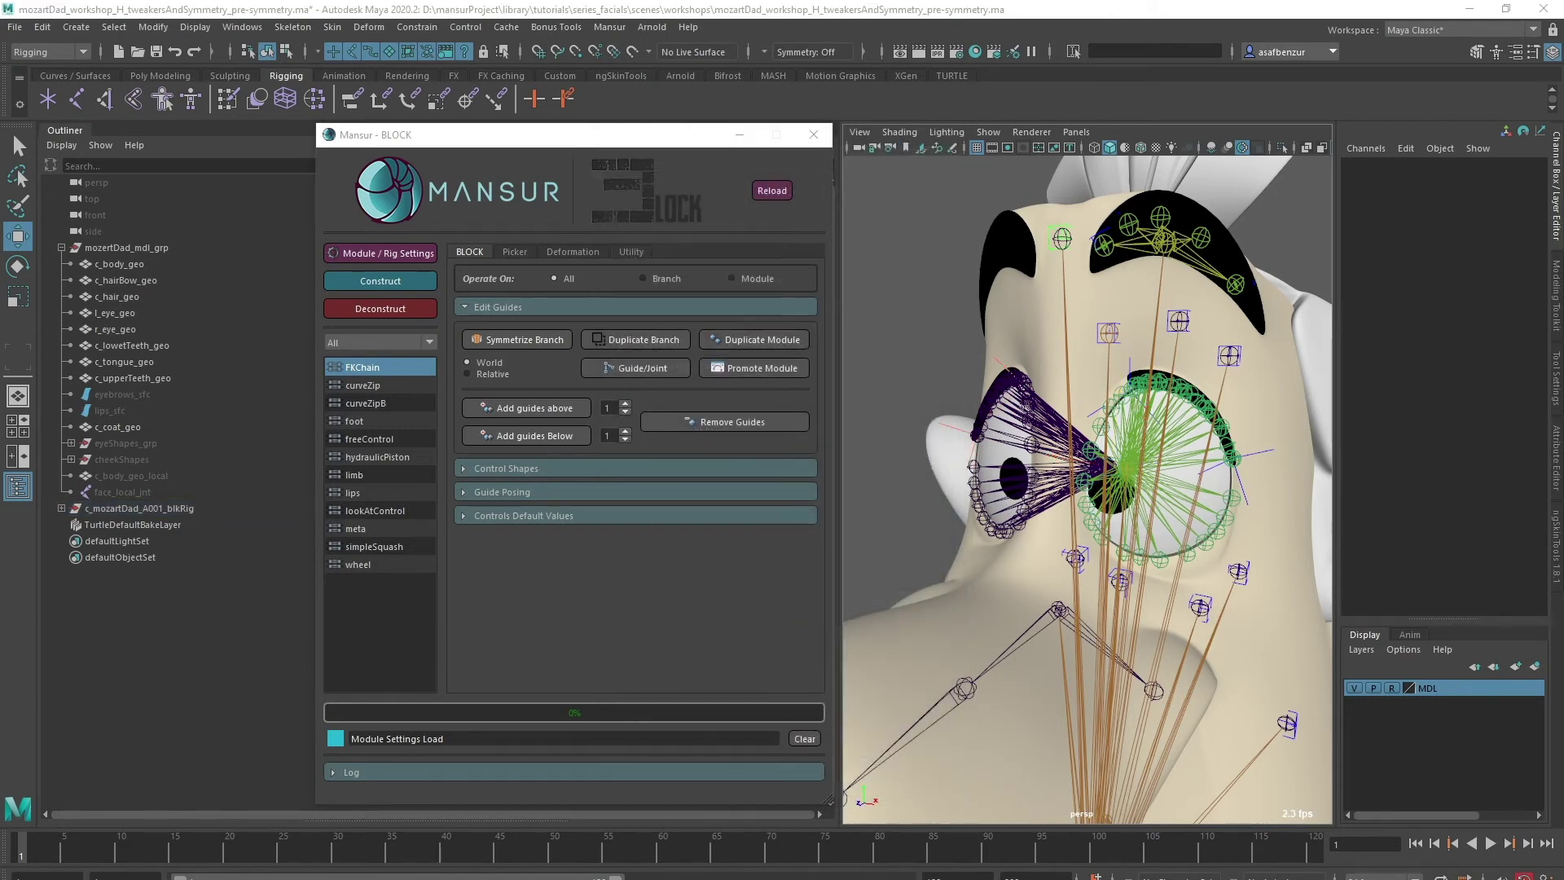
pyautogui.click(988, 131)
pyautogui.click(1018, 391)
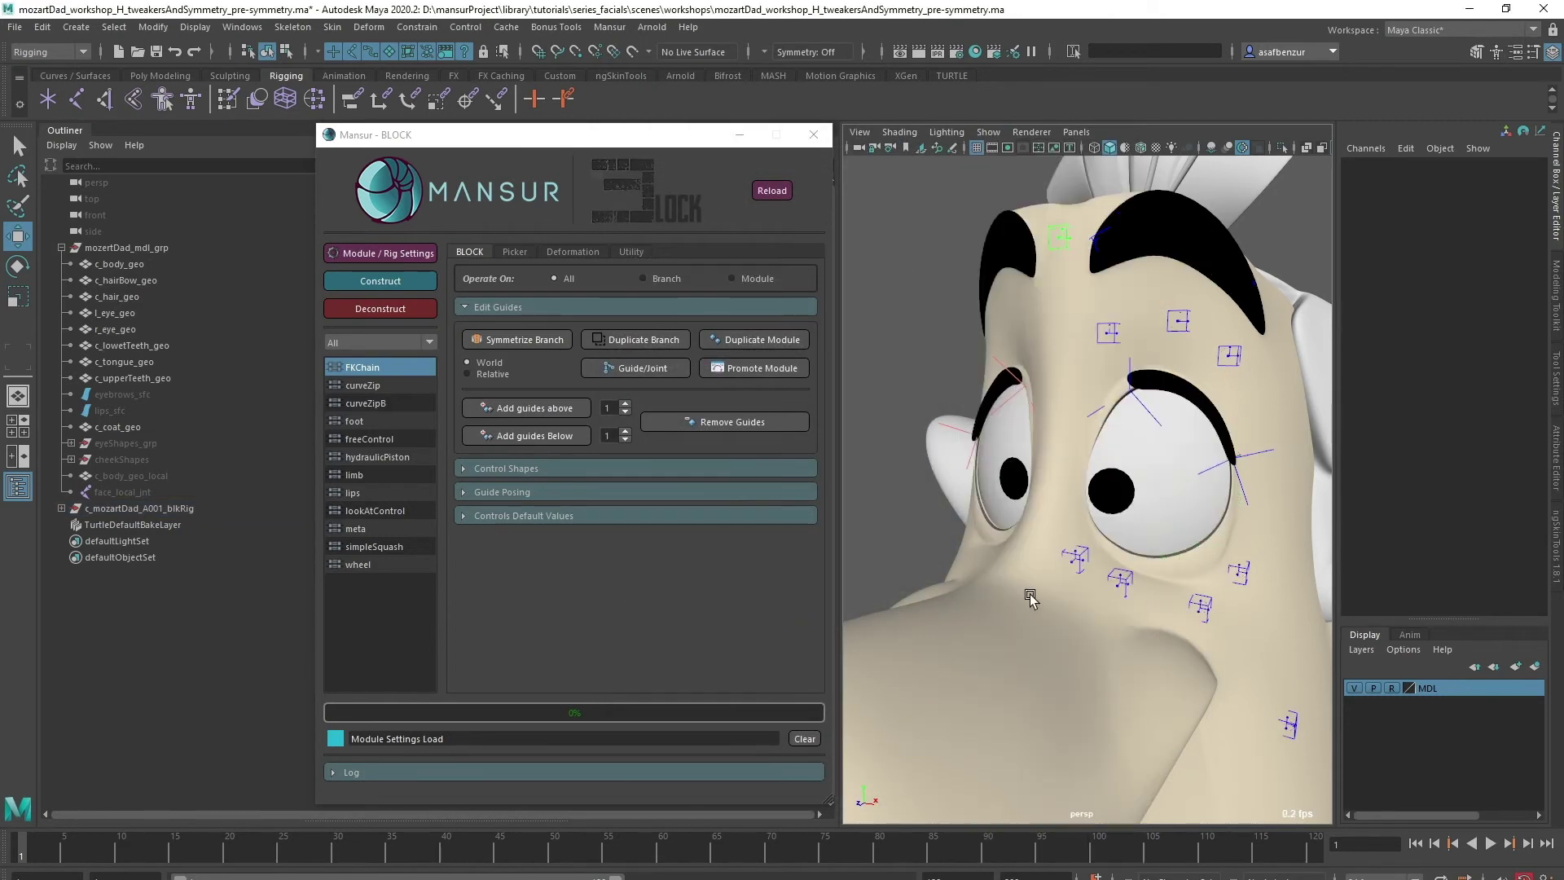
# Symmetrize the left tweaker guides above and below the eye and the one on the upper cheek
pyautogui.click(1097, 409)
pyautogui.click(517, 339)
pyautogui.click(1166, 396)
pyautogui.keyDown('shift'); pyautogui.click(1217, 428); pyautogui.keyUp('shift')
pyautogui.keyDown('shift'); pyautogui.click(1227, 639); pyautogui.keyUp('shift')
pyautogui.keyDown('shift'); pyautogui.click(1187, 679); pyautogui.keyUp('shift')
pyautogui.keyDown('shift'); pyautogui.click(1107, 656); pyautogui.keyUp('shift')
pyautogui.keyDown('shift'); pyautogui.click(1080, 627); pyautogui.keyUp('shift')
pyautogui.keyDown('shift'); pyautogui.click(1275, 777); pyautogui.keyUp('shift')
pyautogui.click(540, 339)
# Symmetrize the remaining left tweaker guides along the cheek and above the mouth
pyautogui.click(1149, 658)
pyautogui.keyDown('alt'); pyautogui.moveTo(1148, 658); pyautogui.dragTo(1173, 436); pyautogui.keyUp('alt')
pyautogui.click(1179, 426)
pyautogui.keyDown('shift'); pyautogui.click(1185, 531); pyautogui.keyUp('shift')
pyautogui.keyDown('shift'); pyautogui.click(1101, 608); pyautogui.keyUp('shift')
pyautogui.press('q')
pyautogui.keyDown('alt'); pyautogui.moveTo(1079, 656); pyautogui.dragTo(1018, 627); pyautogui.keyUp('alt')
pyautogui.keyDown('shift'); pyautogui.click(903, 579); pyautogui.keyUp('shift')
pyautogui.keyDown('alt'); pyautogui.moveTo(901, 583); pyautogui.dragTo(806, 529, button='right'); pyautogui.keyUp('alt')
pyautogui.click(540, 341)
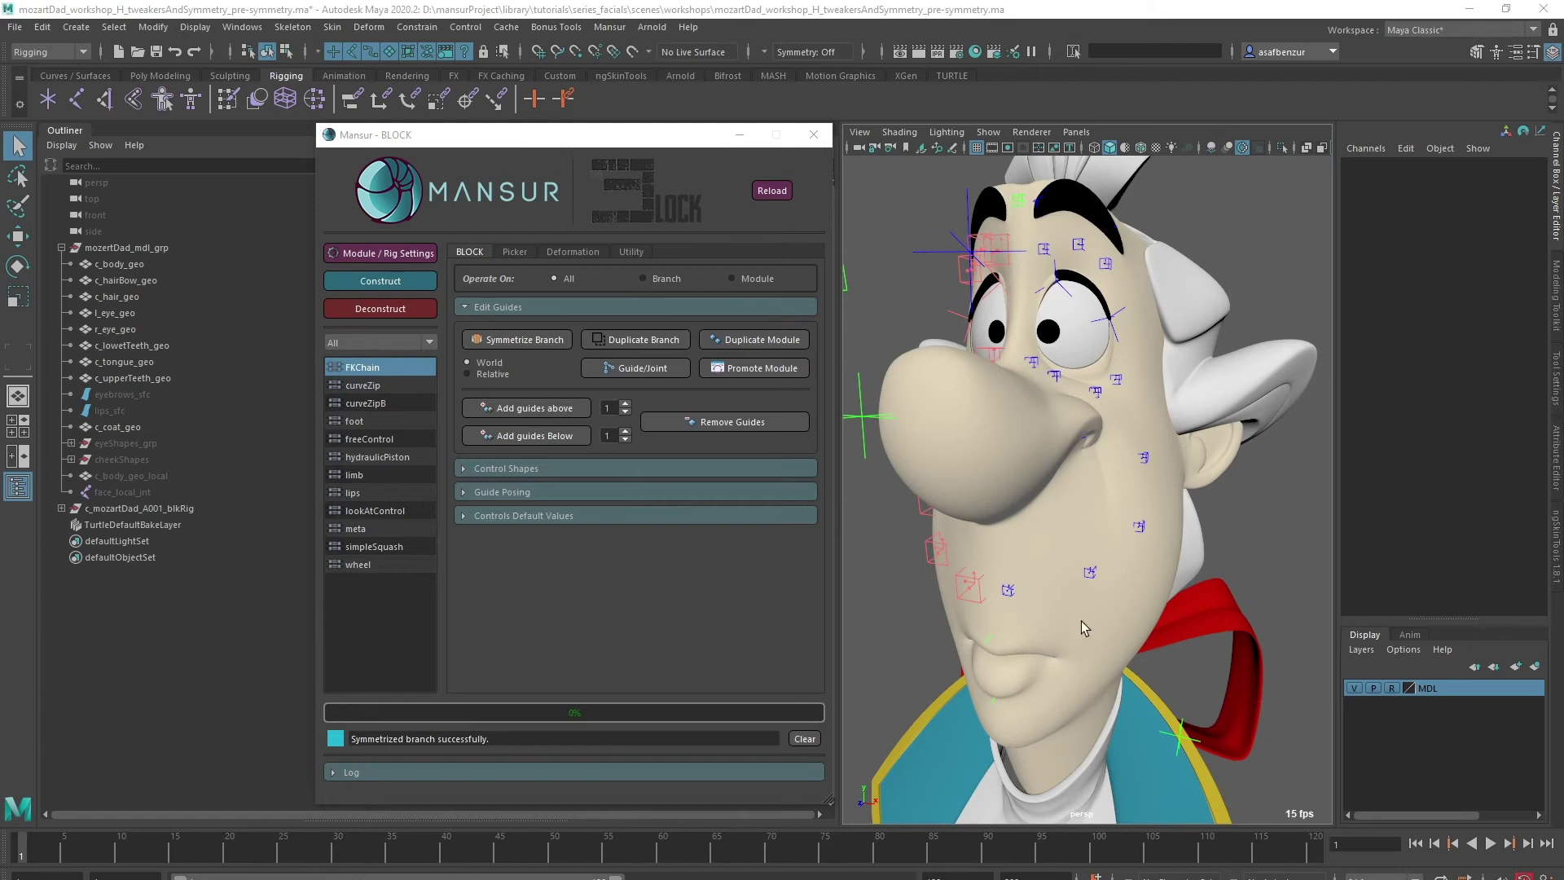
# Hide the character meshes and examine the puff extra channels in the left cheek guide's settings
pyautogui.click(1278, 554)
pyautogui.hotkey('alt', '1')
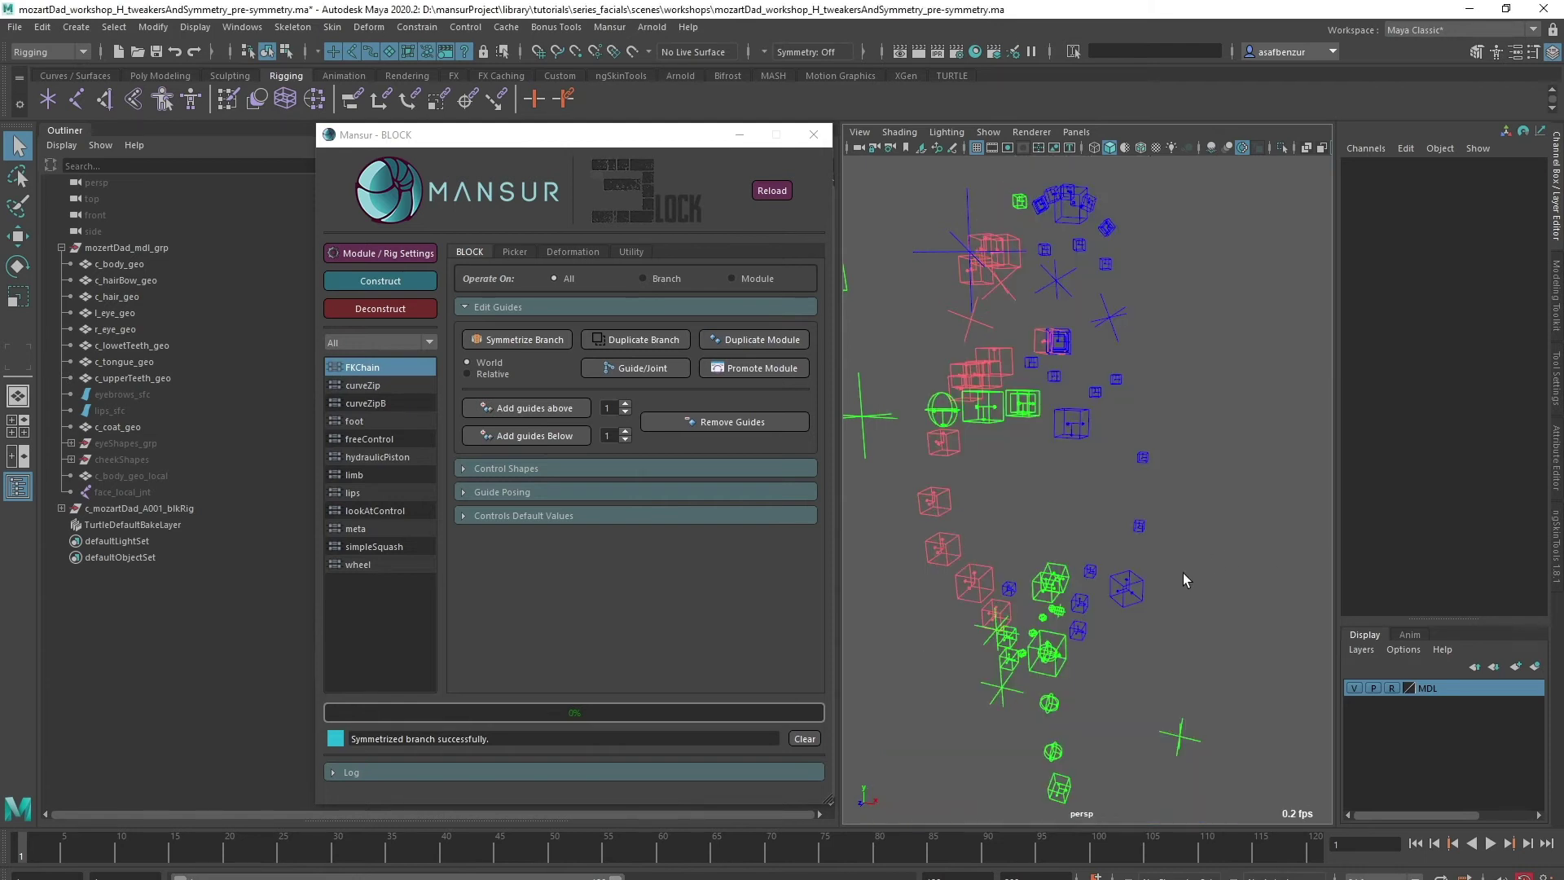
pyautogui.click(1135, 590)
pyautogui.click(360, 255)
pyautogui.click(681, 595)
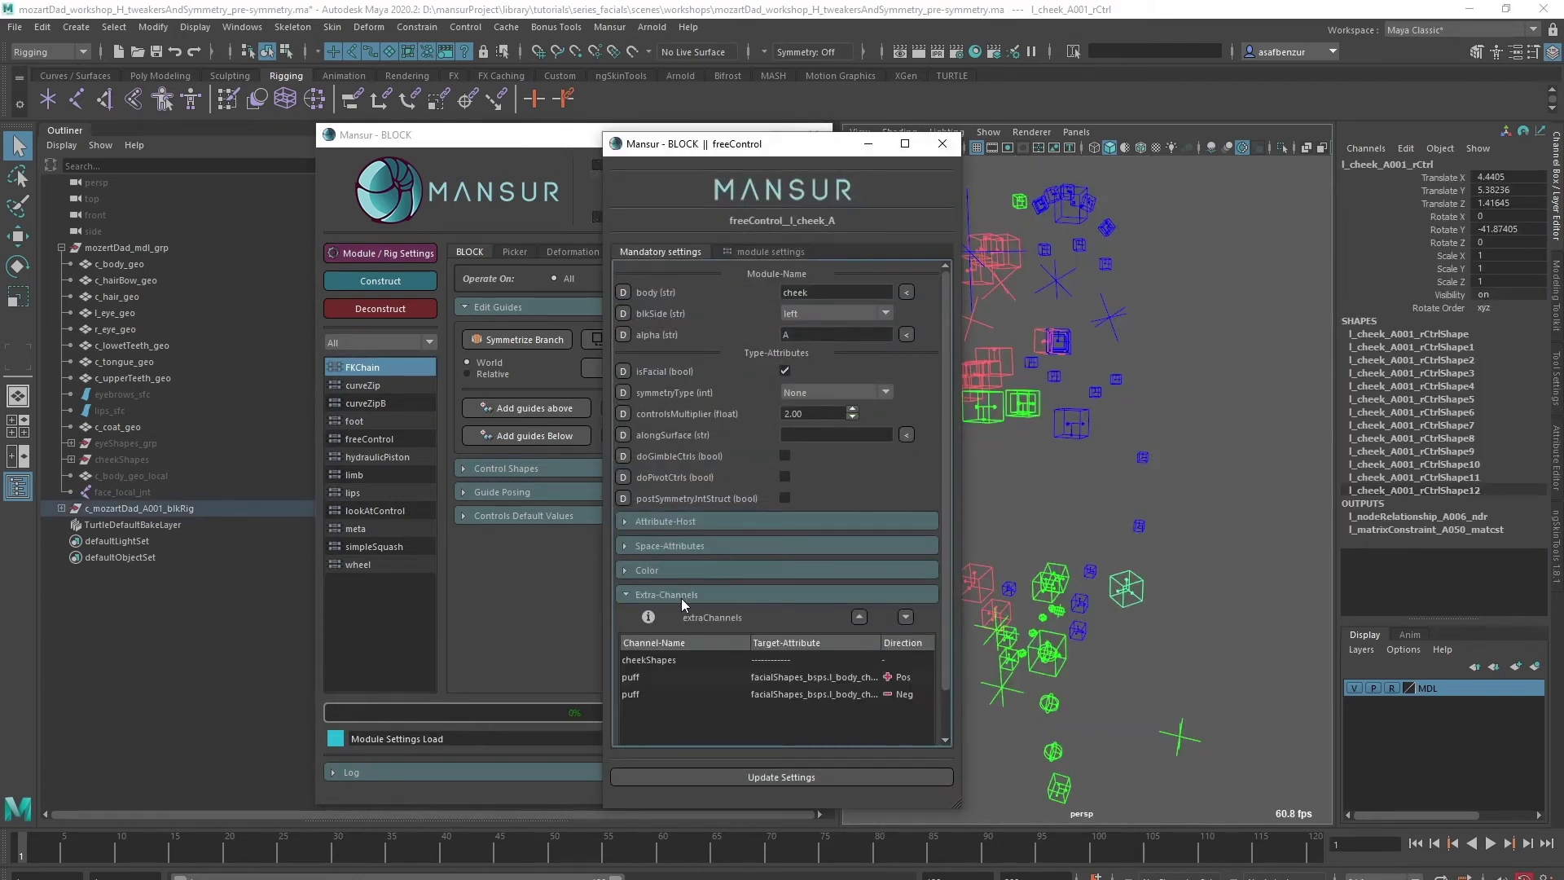
pyautogui.click(808, 680)
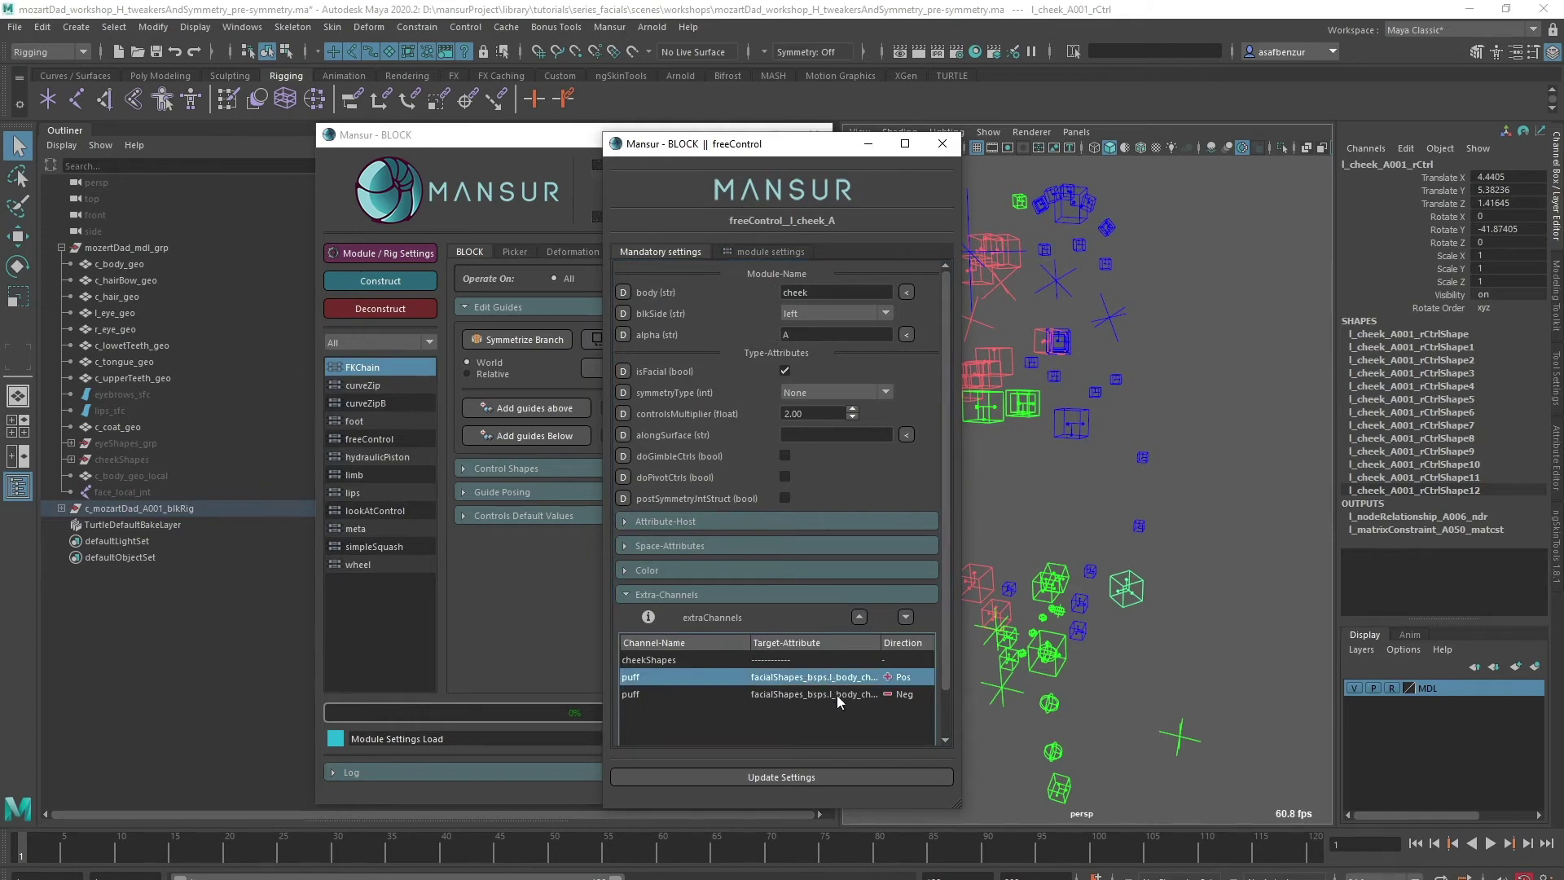
pyautogui.click(814, 730)
pyautogui.click(942, 144)
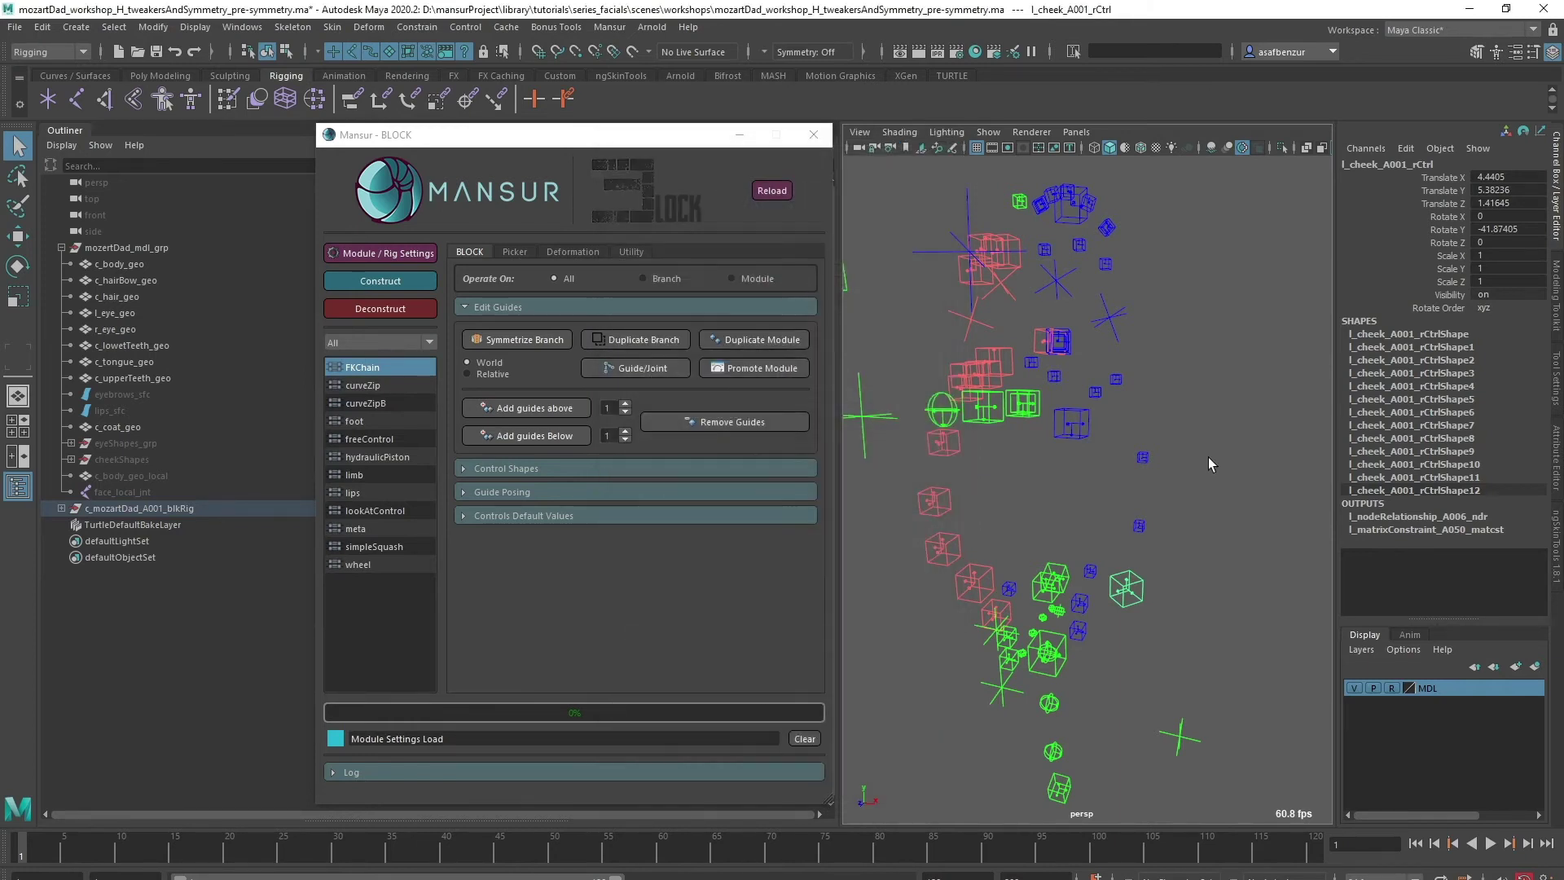
# Symmetrize the left cheek branch and show the model's right side
pyautogui.click(1146, 609)
pyautogui.click(1132, 588)
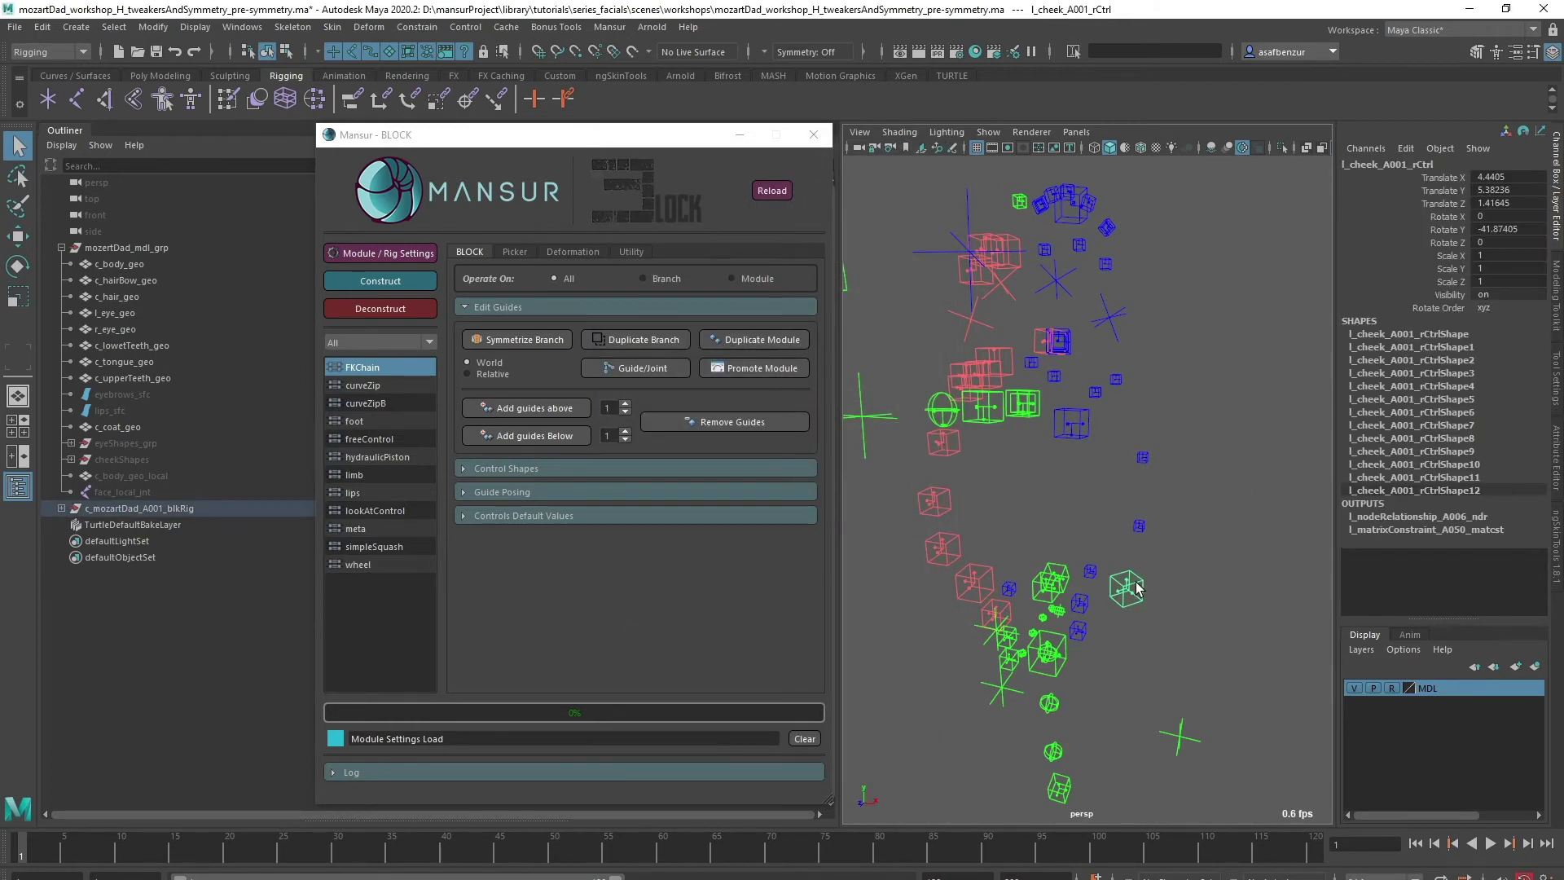
pyautogui.click(503, 345)
pyautogui.keyDown('alt'); pyautogui.moveTo(920, 525); pyautogui.dragTo(961, 578); pyautogui.keyUp('alt')
pyautogui.click(1010, 491)
pyautogui.keyDown('alt'); pyautogui.moveTo(1030, 540); pyautogui.dragTo(1038, 501, button='middle'); pyautogui.keyUp('alt')
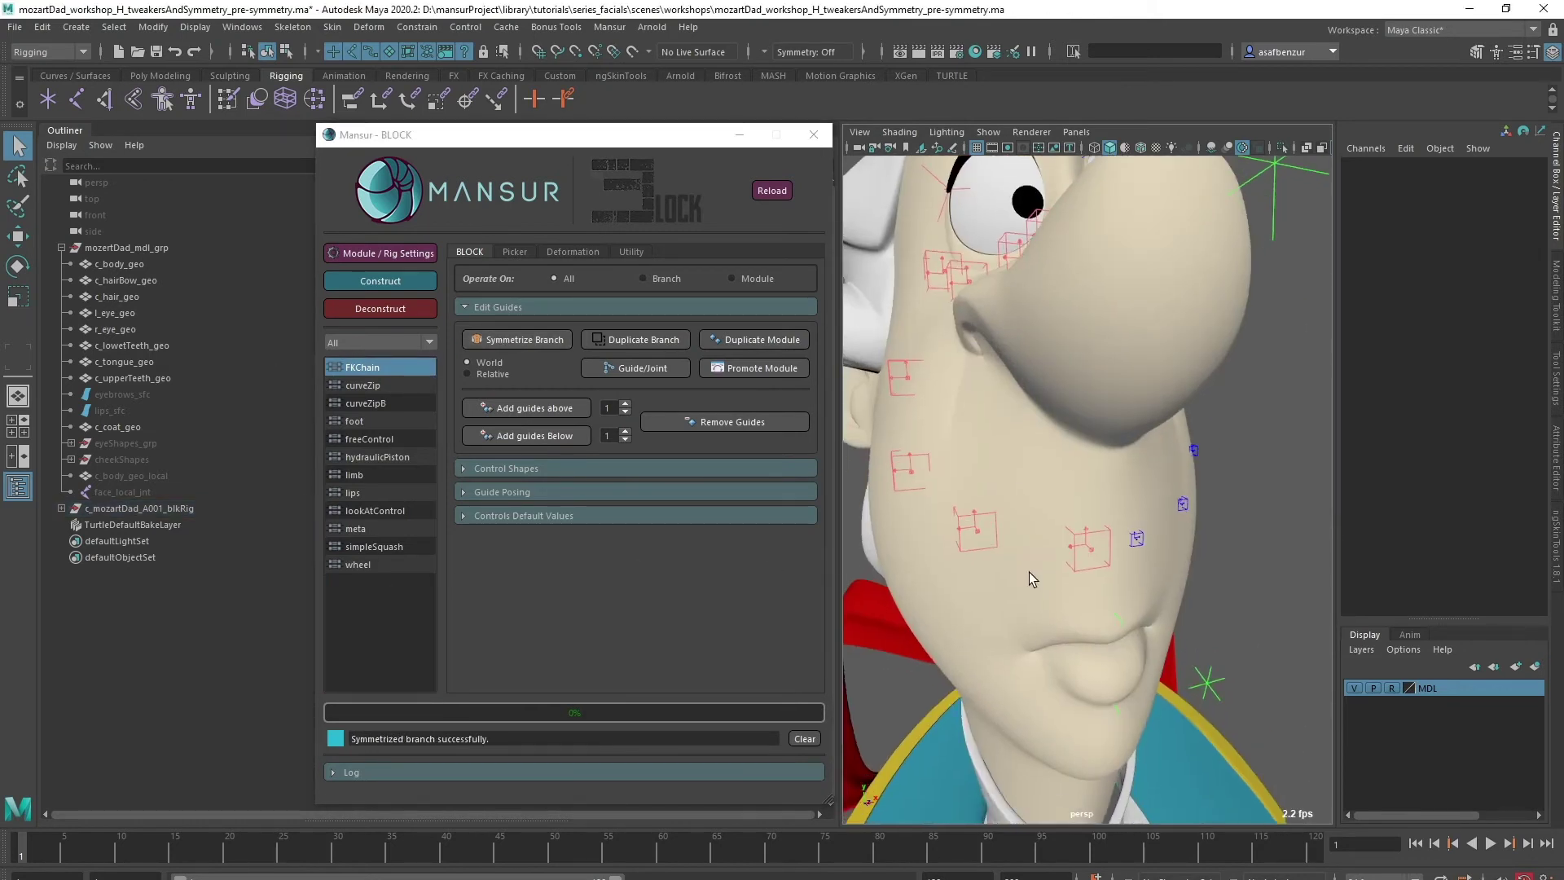
# Examine the facialShapes_bsps targets on c_body_geo and the extra channels in the right cheek guide's settings
pyautogui.click(1173, 570)
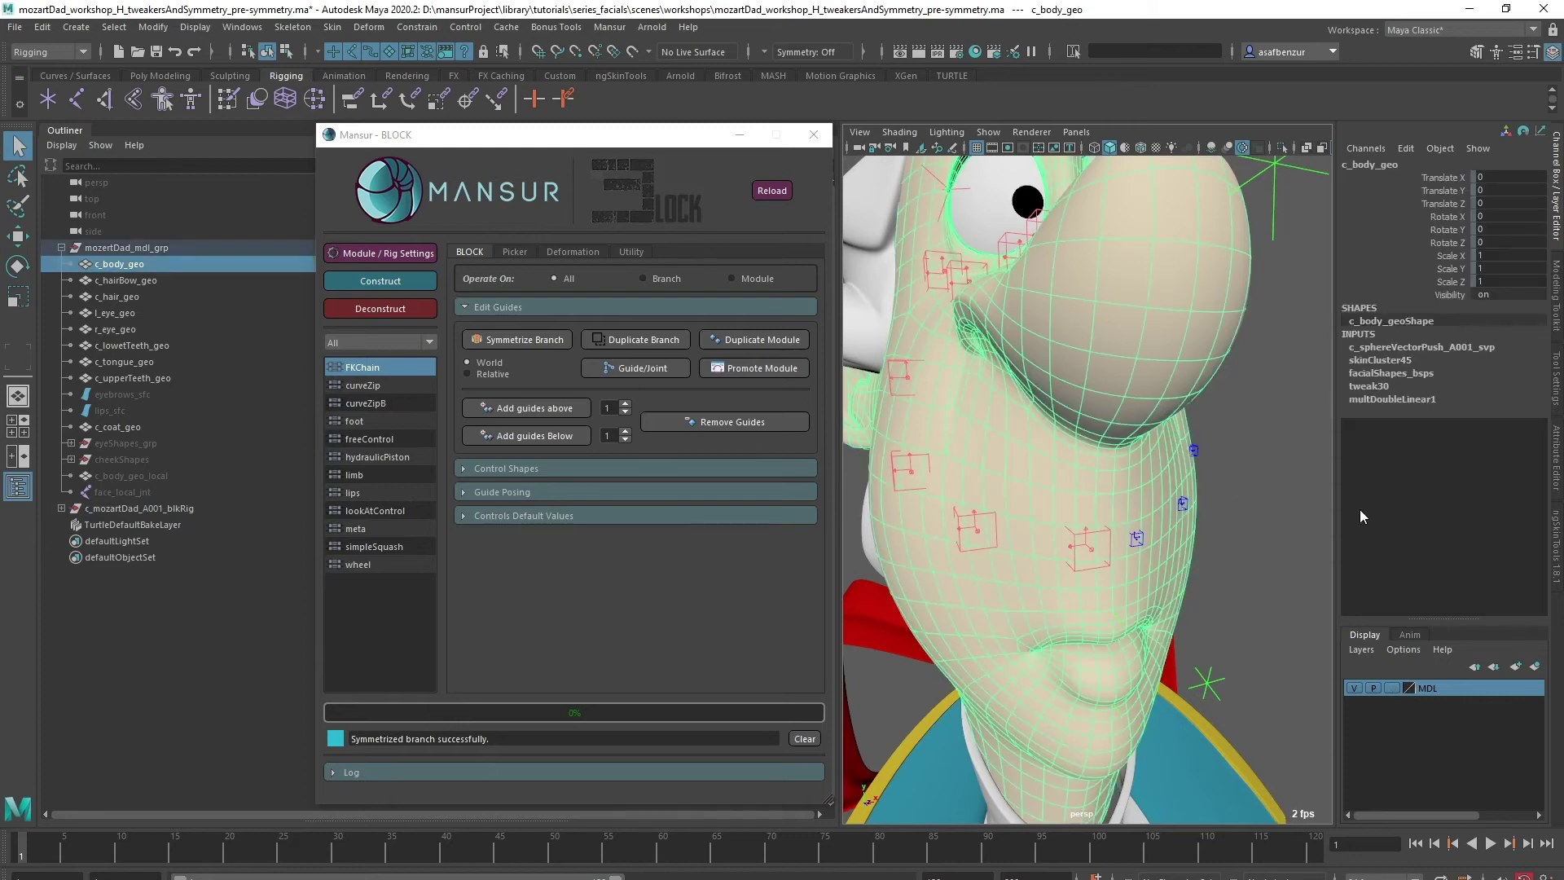
pyautogui.click(1401, 373)
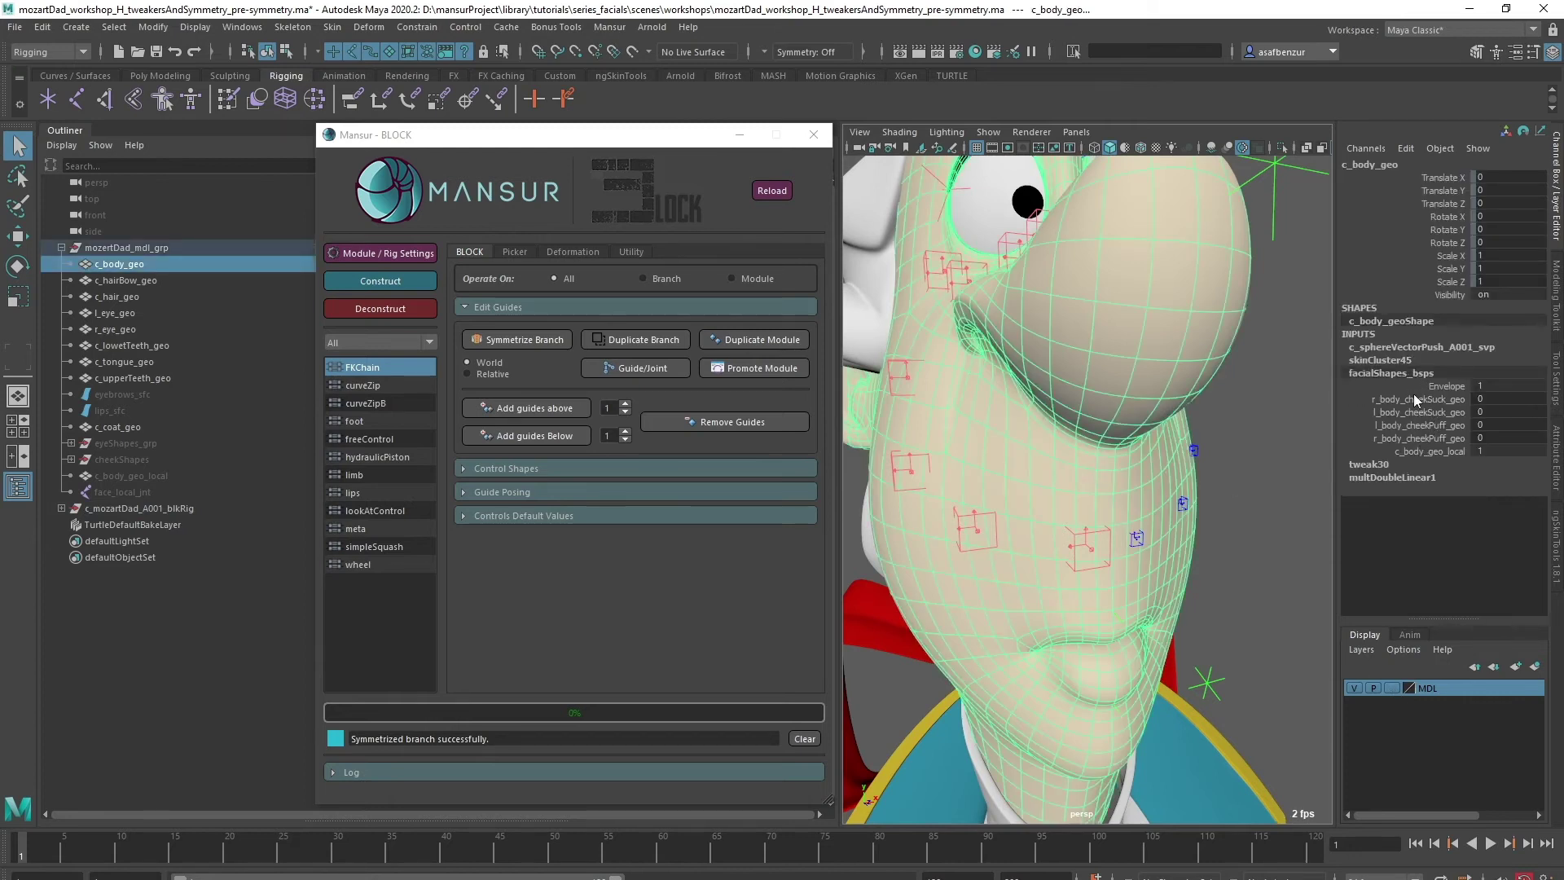
pyautogui.click(1243, 449)
pyautogui.hotkey('ctrl', '1')
pyautogui.click(976, 531)
pyautogui.moveTo(976, 531)
pyautogui.keyDown('alt'); pyautogui.mouseDown()
pyautogui.moveTo(1027, 545)
pyautogui.moveTo(978, 545)
pyautogui.mouseUp(); pyautogui.keyUp('alt')
pyautogui.click(896, 531)
pyautogui.click(944, 539)
pyautogui.click(389, 254)
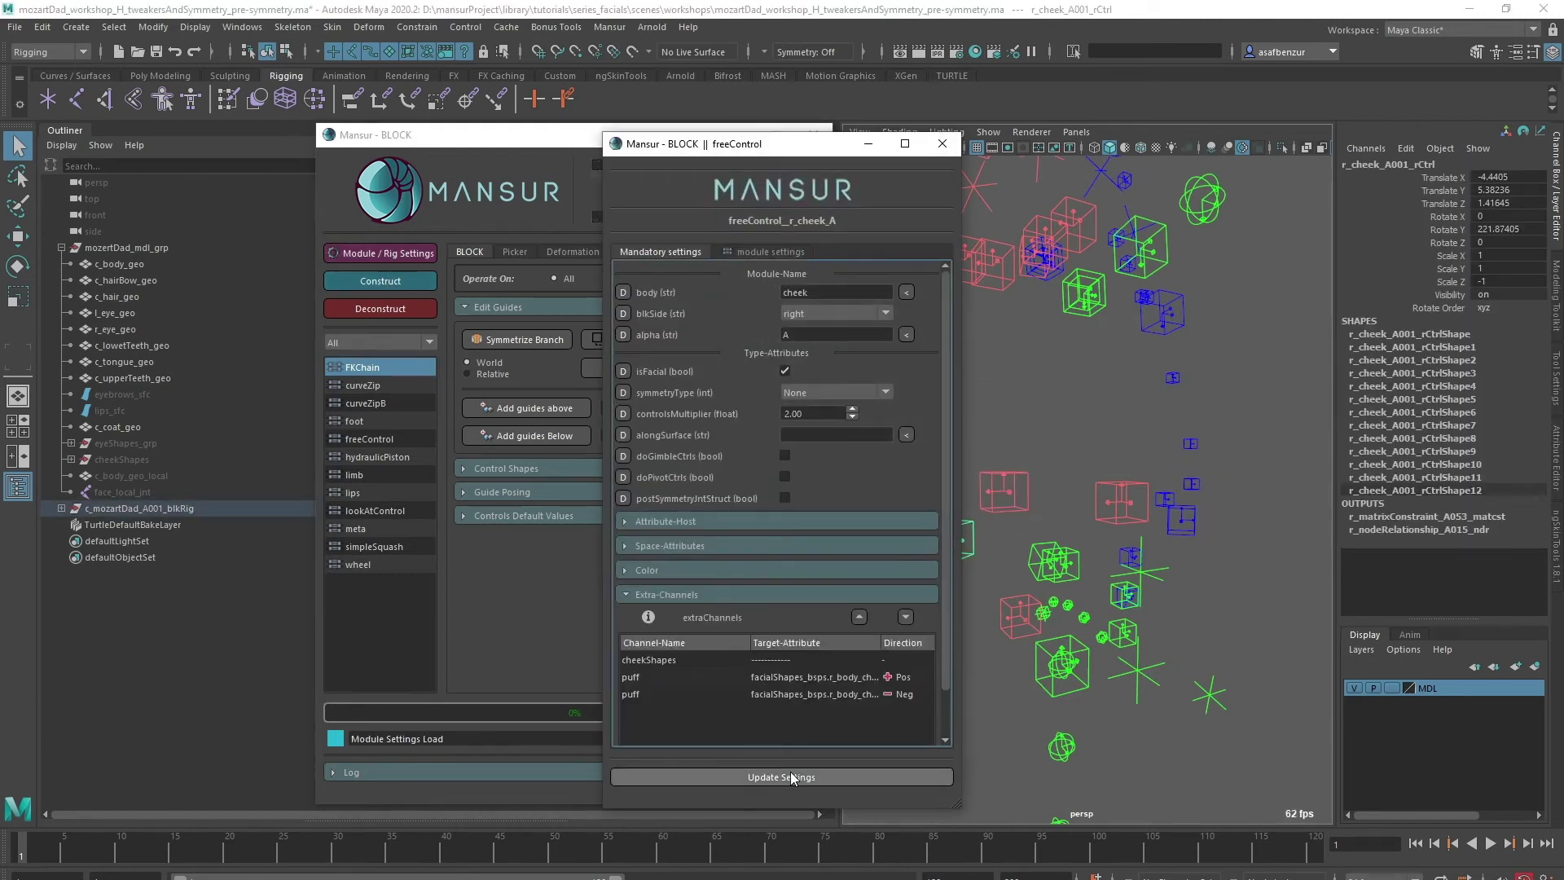
pyautogui.click(933, 145)
pyautogui.click(976, 414)
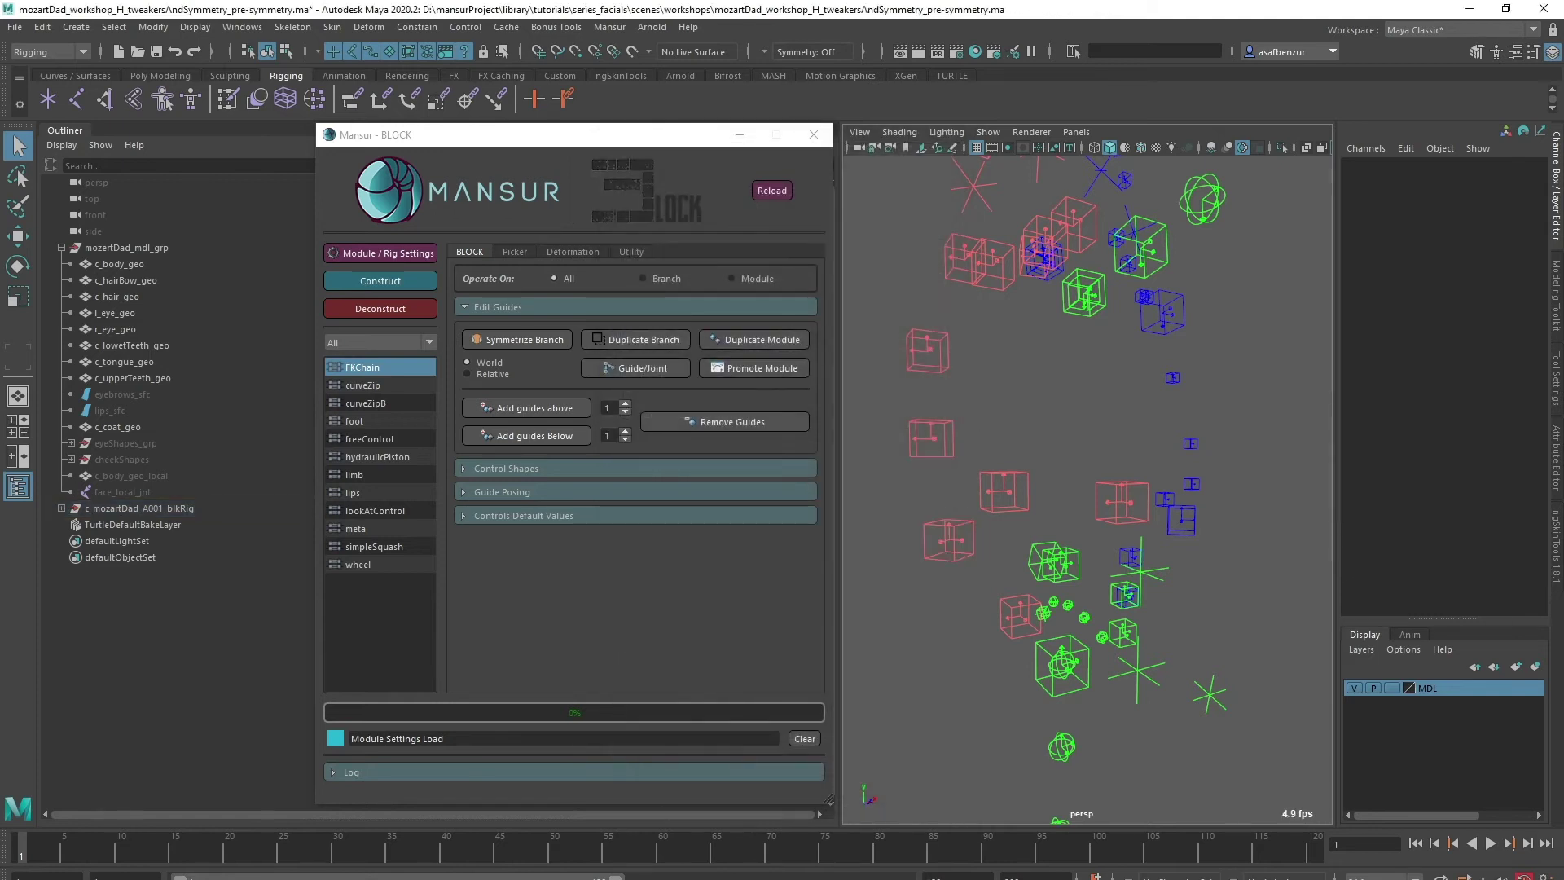
# Symmetrize the left eyebrow branch and display the character meshes again
pyautogui.hotkey('ctrl', '1')
pyautogui.scroll(-5, 1177, 545)
pyautogui.keyDown('alt'); pyautogui.moveTo(1177, 545); pyautogui.dragTo(921, 624); pyautogui.keyUp('alt')
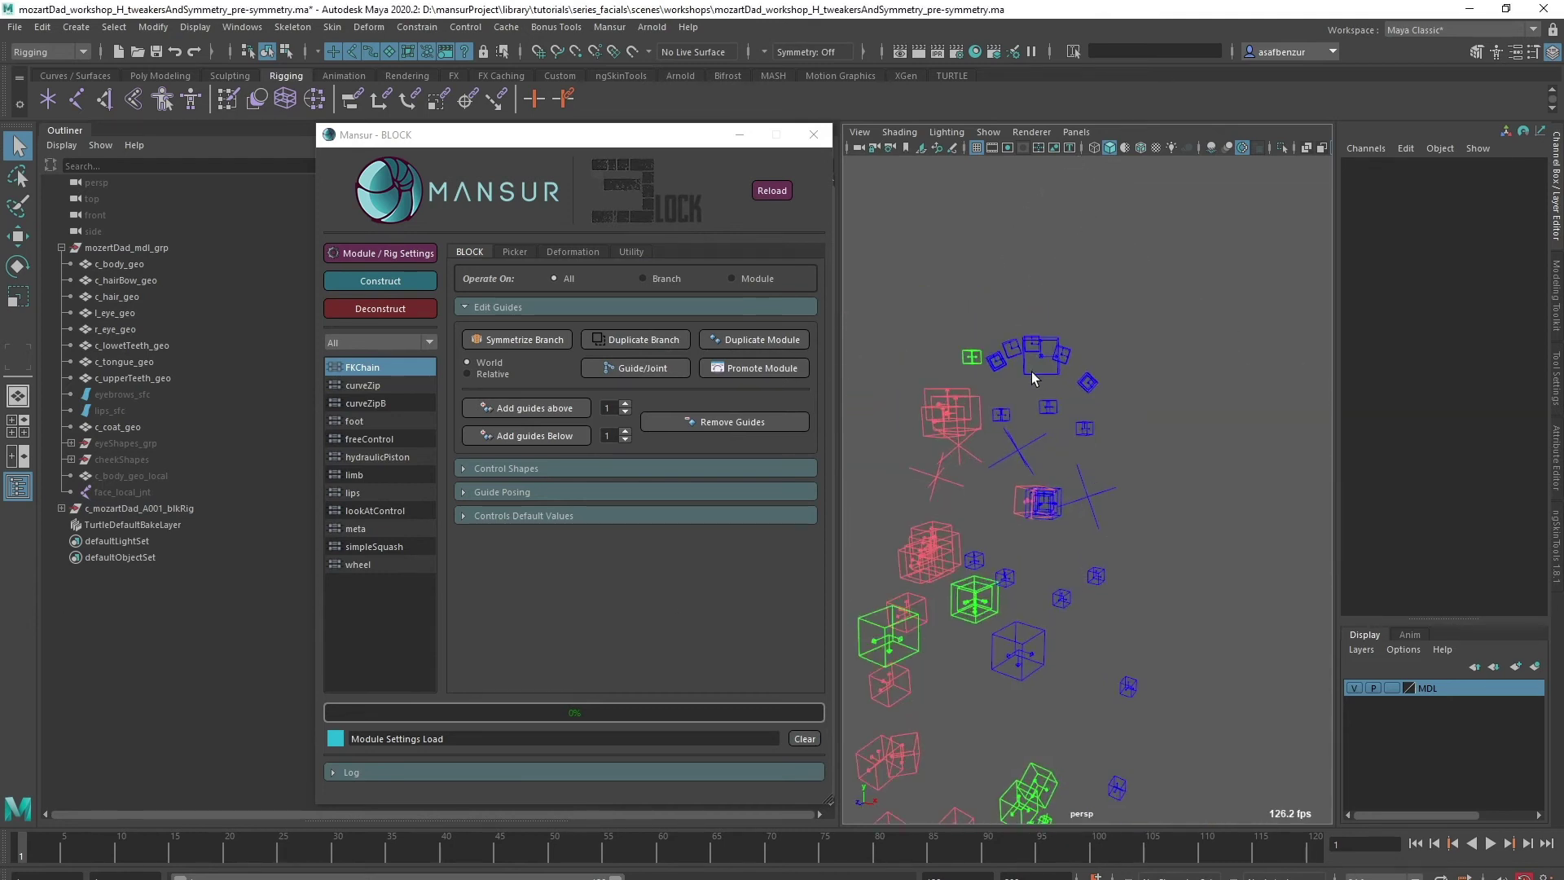
pyautogui.click(1033, 375)
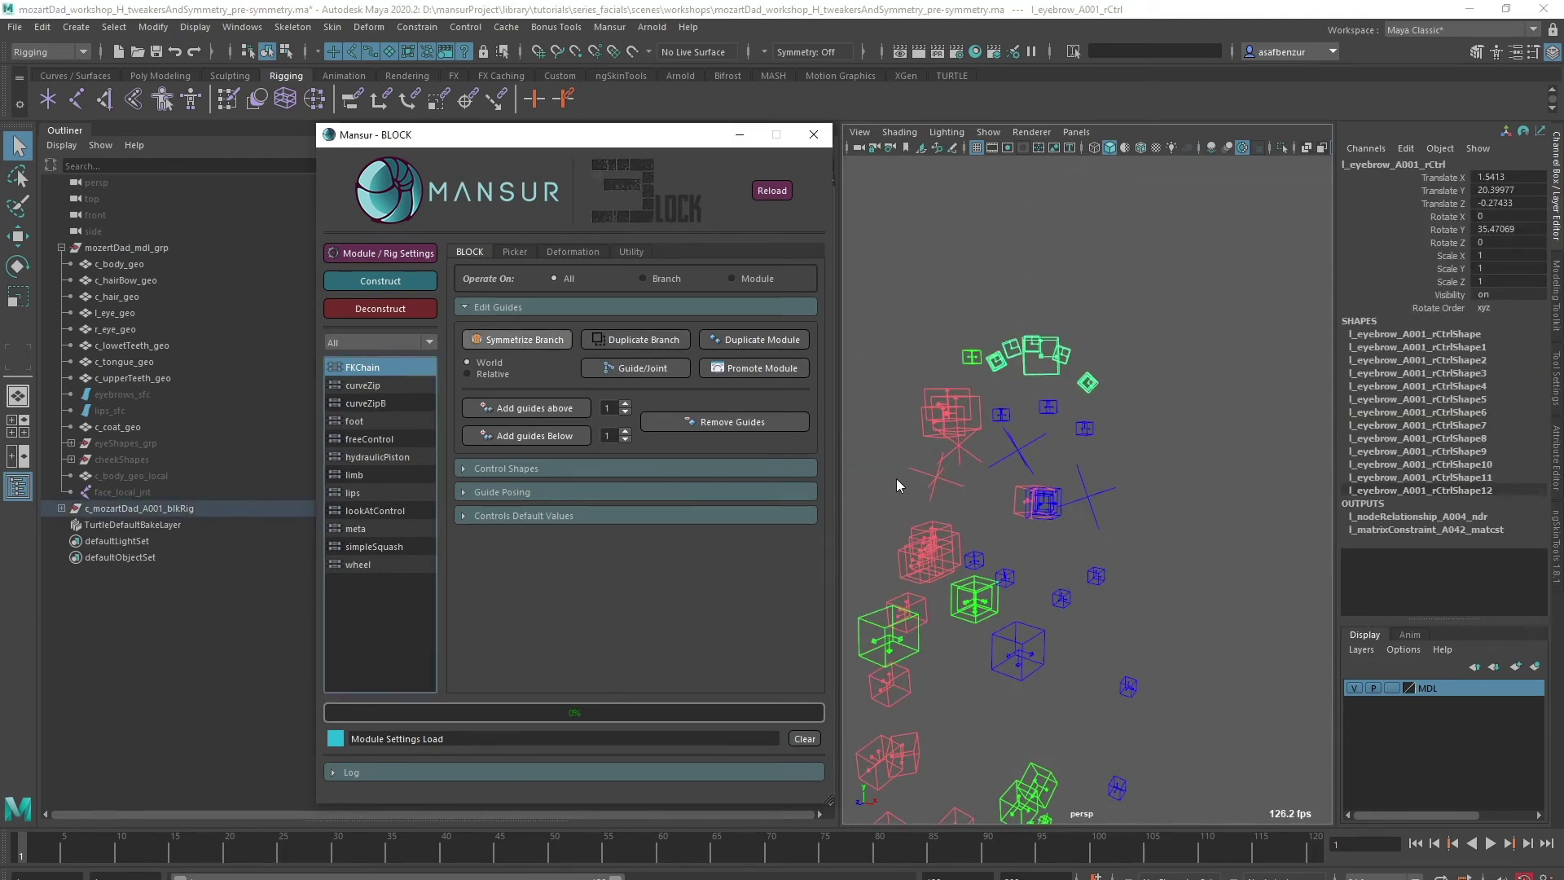
pyautogui.keyDown('alt'); pyautogui.moveTo(922, 506); pyautogui.dragTo(1057, 557); pyautogui.keyUp('alt')
pyautogui.click(1230, 602)
pyautogui.hotkey('ctrl', '1')
pyautogui.keyDown('alt'); pyautogui.moveTo(1230, 603); pyautogui.dragTo(1065, 626); pyautogui.keyUp('alt')
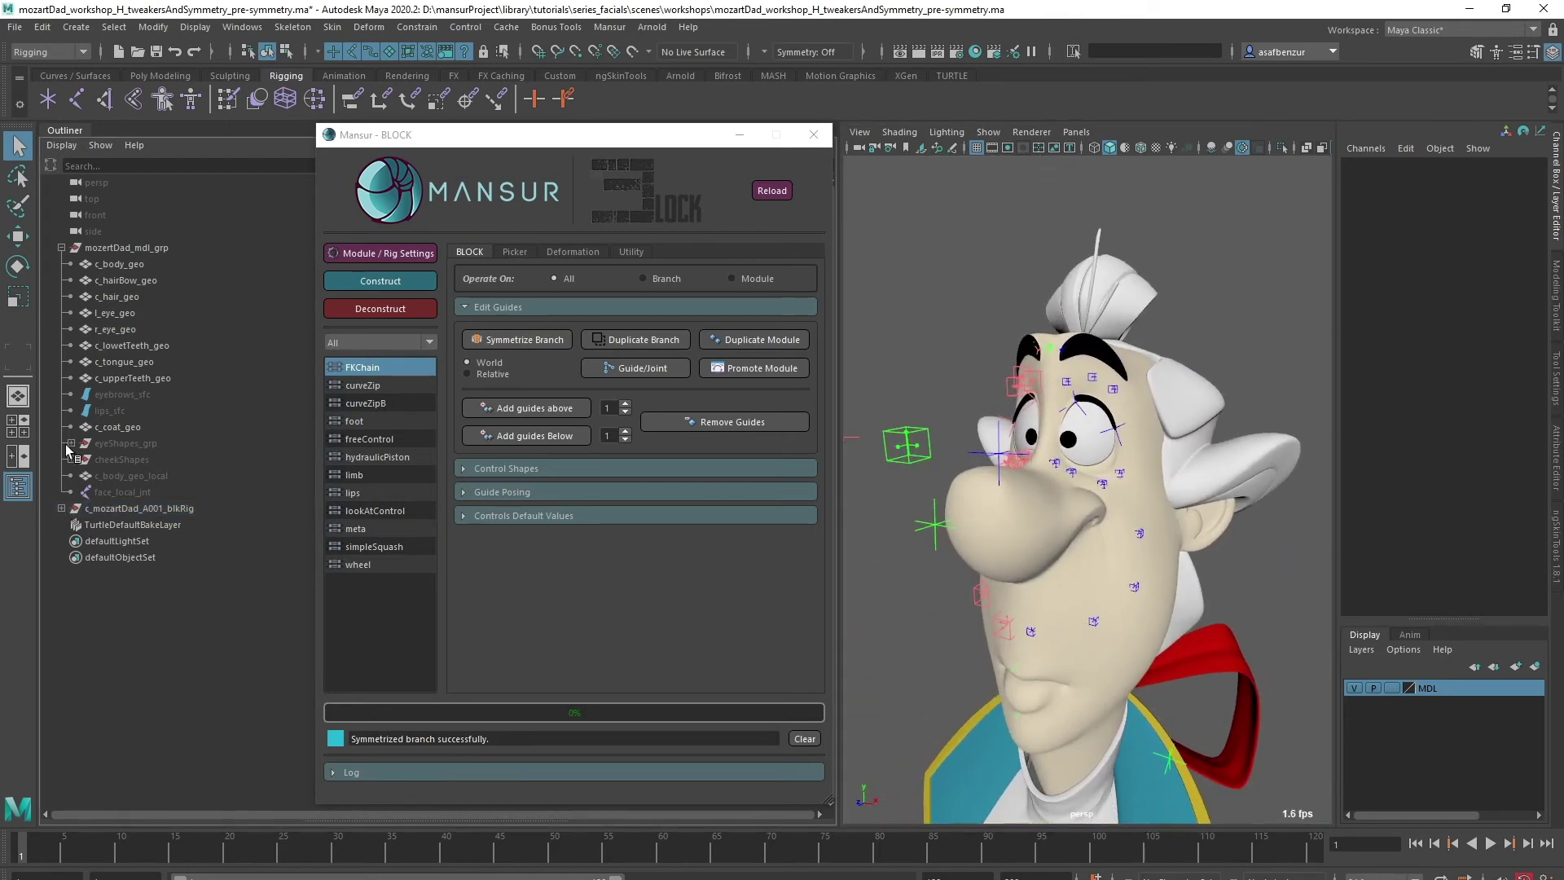
# Create a blend shape on r_eye_geo using r_eye_dilate_geo and r_eye_contract_geo as targets
pyautogui.click(70, 444)
pyautogui.click(124, 477)
pyautogui.keyDown('ctrl'); pyautogui.click(129, 508); pyautogui.keyUp('ctrl')
pyautogui.keyDown('ctrl'); pyautogui.click(114, 330); pyautogui.keyUp('ctrl')
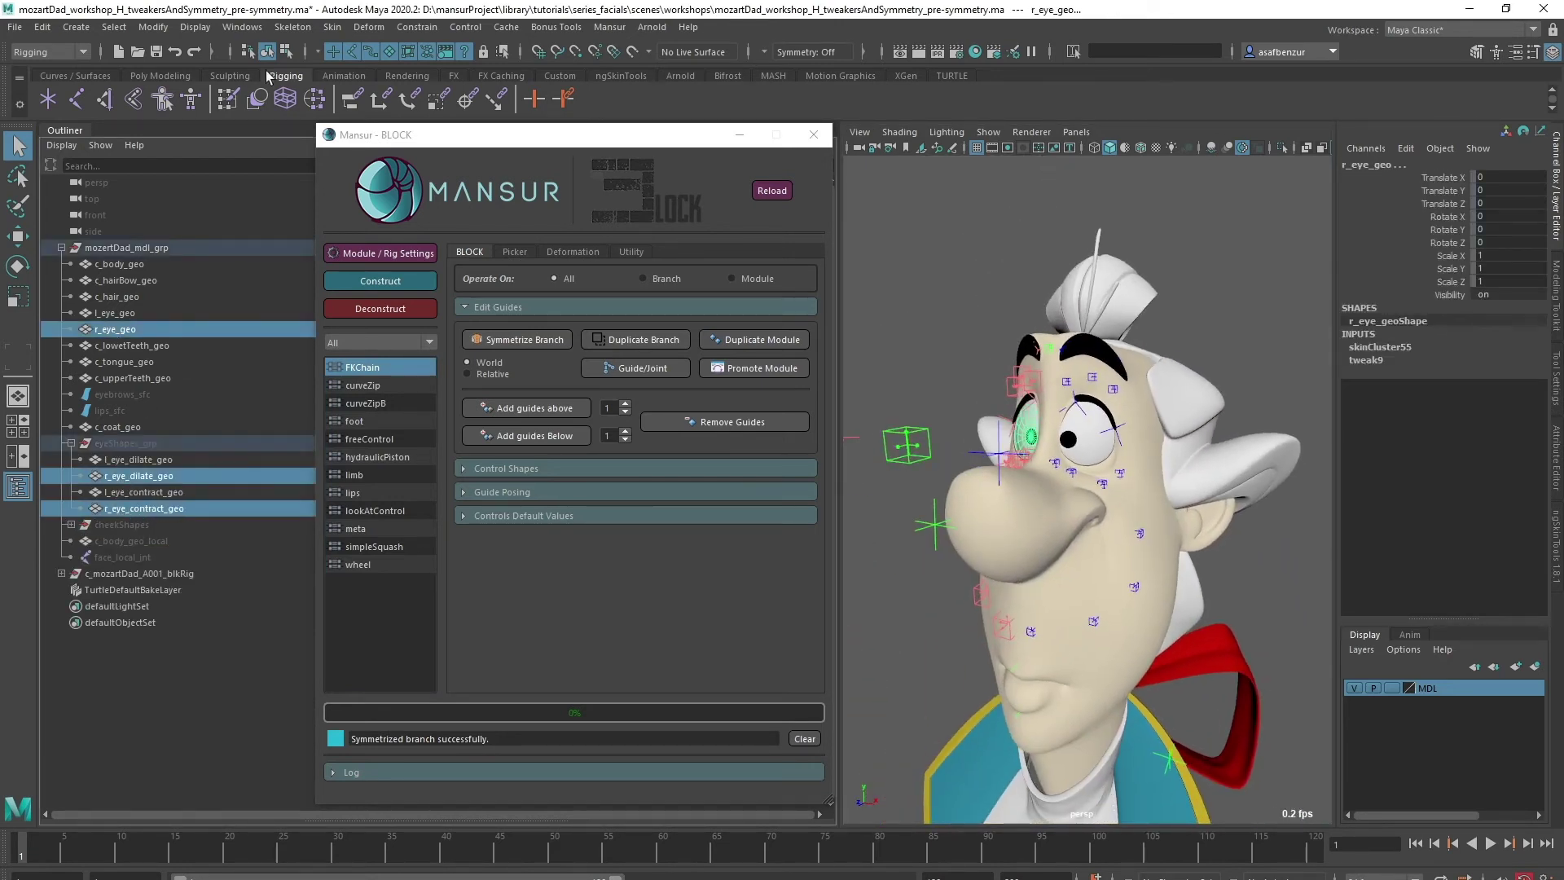
pyautogui.click(368, 27)
pyautogui.click(393, 65)
# Rename the right eye's blend shape node as pupilShapes_bsps
pyautogui.doubleClick(1388, 362)
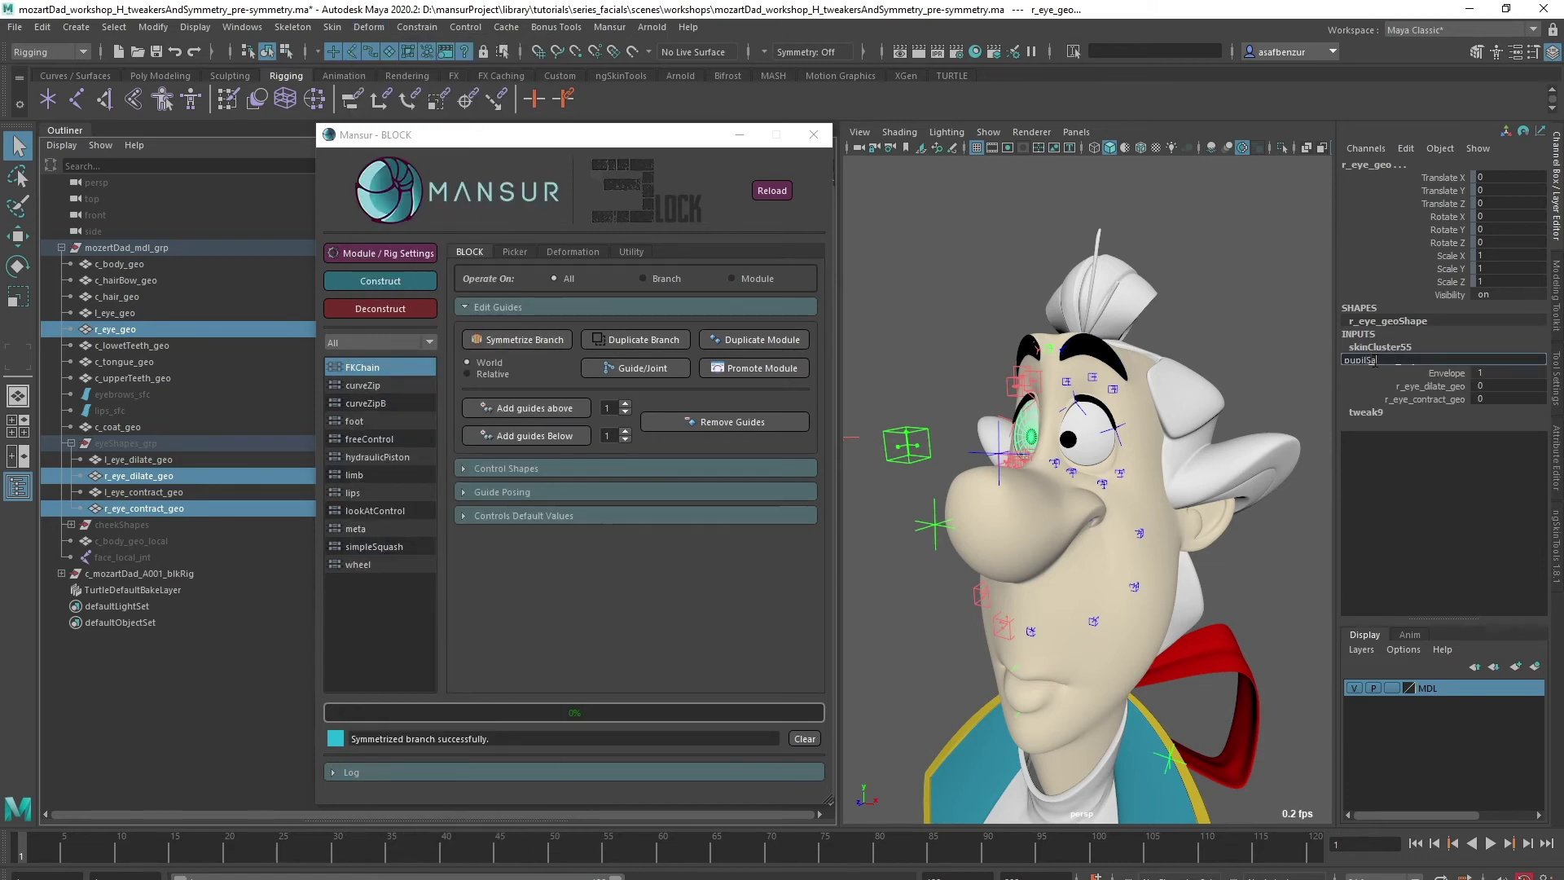
pyautogui.write('pupilShapes_bsps')
pyautogui.press('Return')
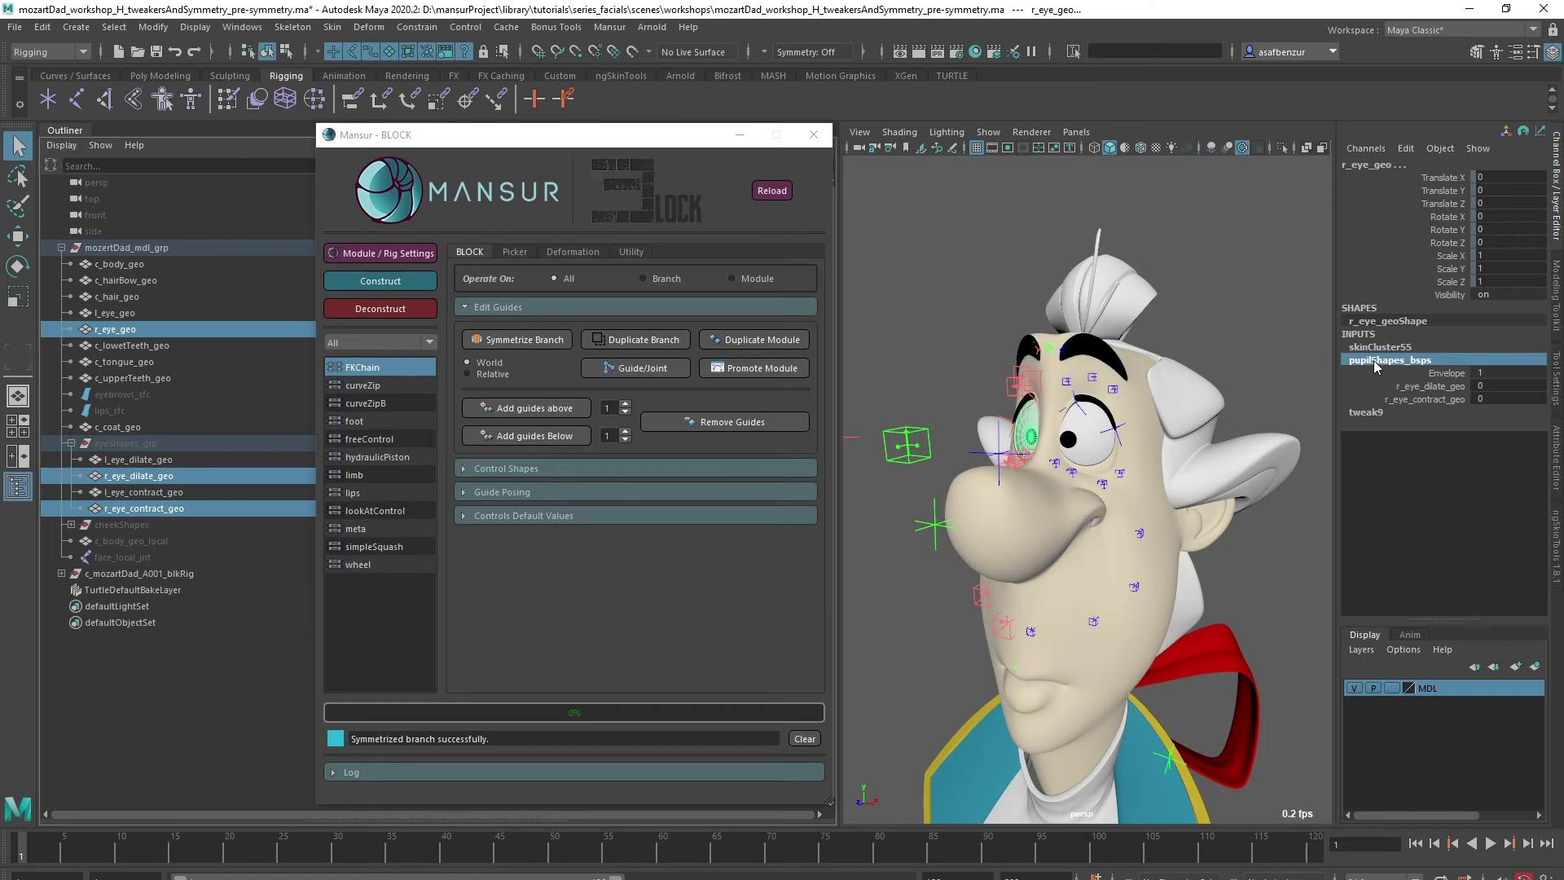
pyautogui.click(1250, 276)
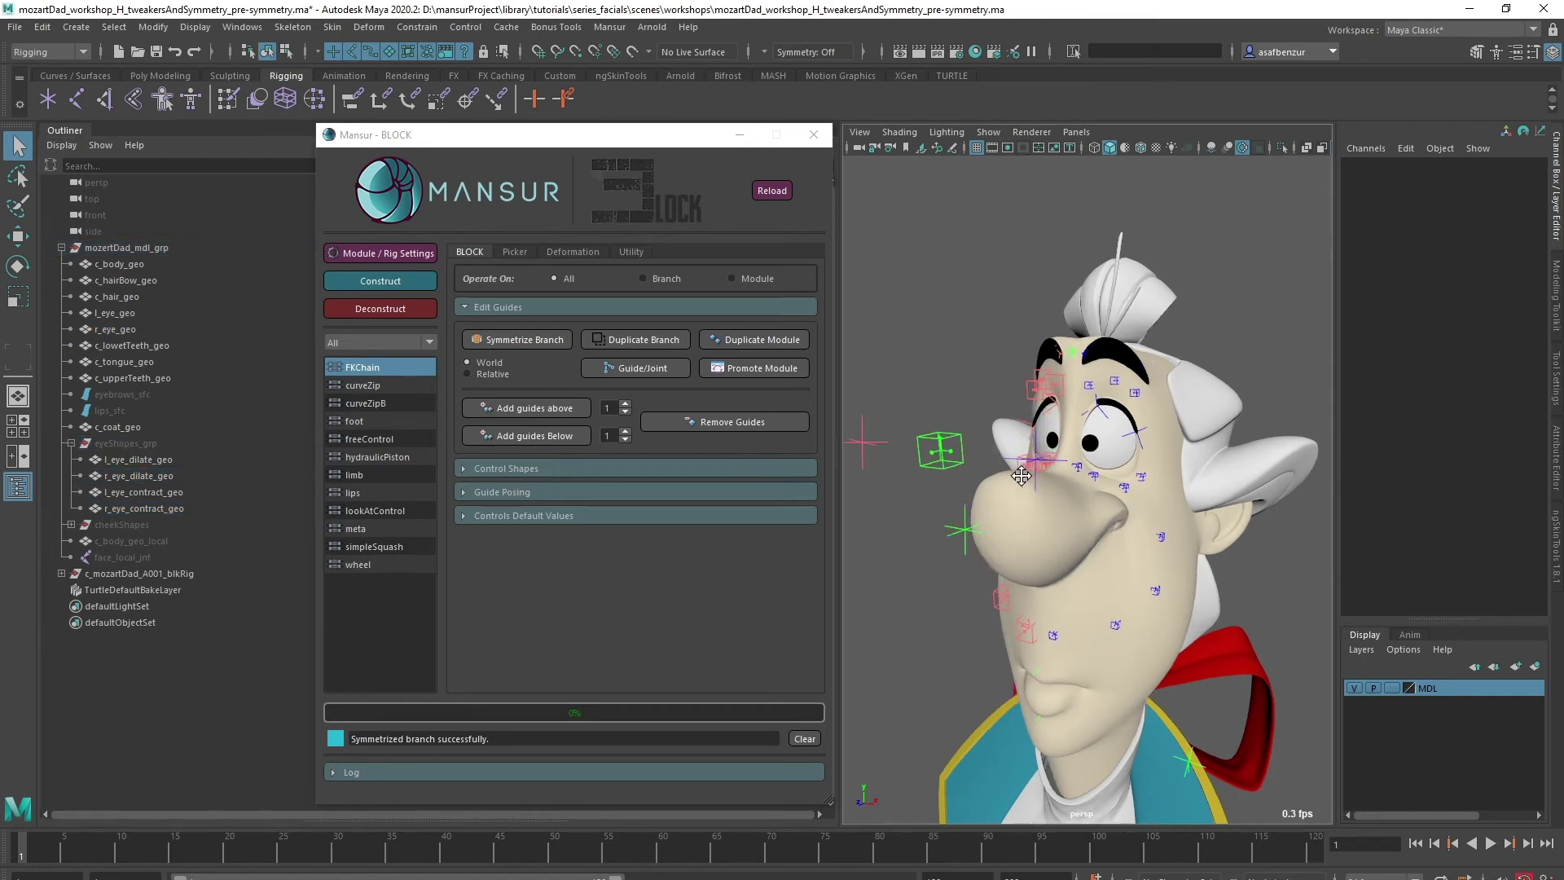
# Open the asEyeLook section in the right eyeAim guide's module settings
pyautogui.click(878, 442)
pyautogui.click(380, 252)
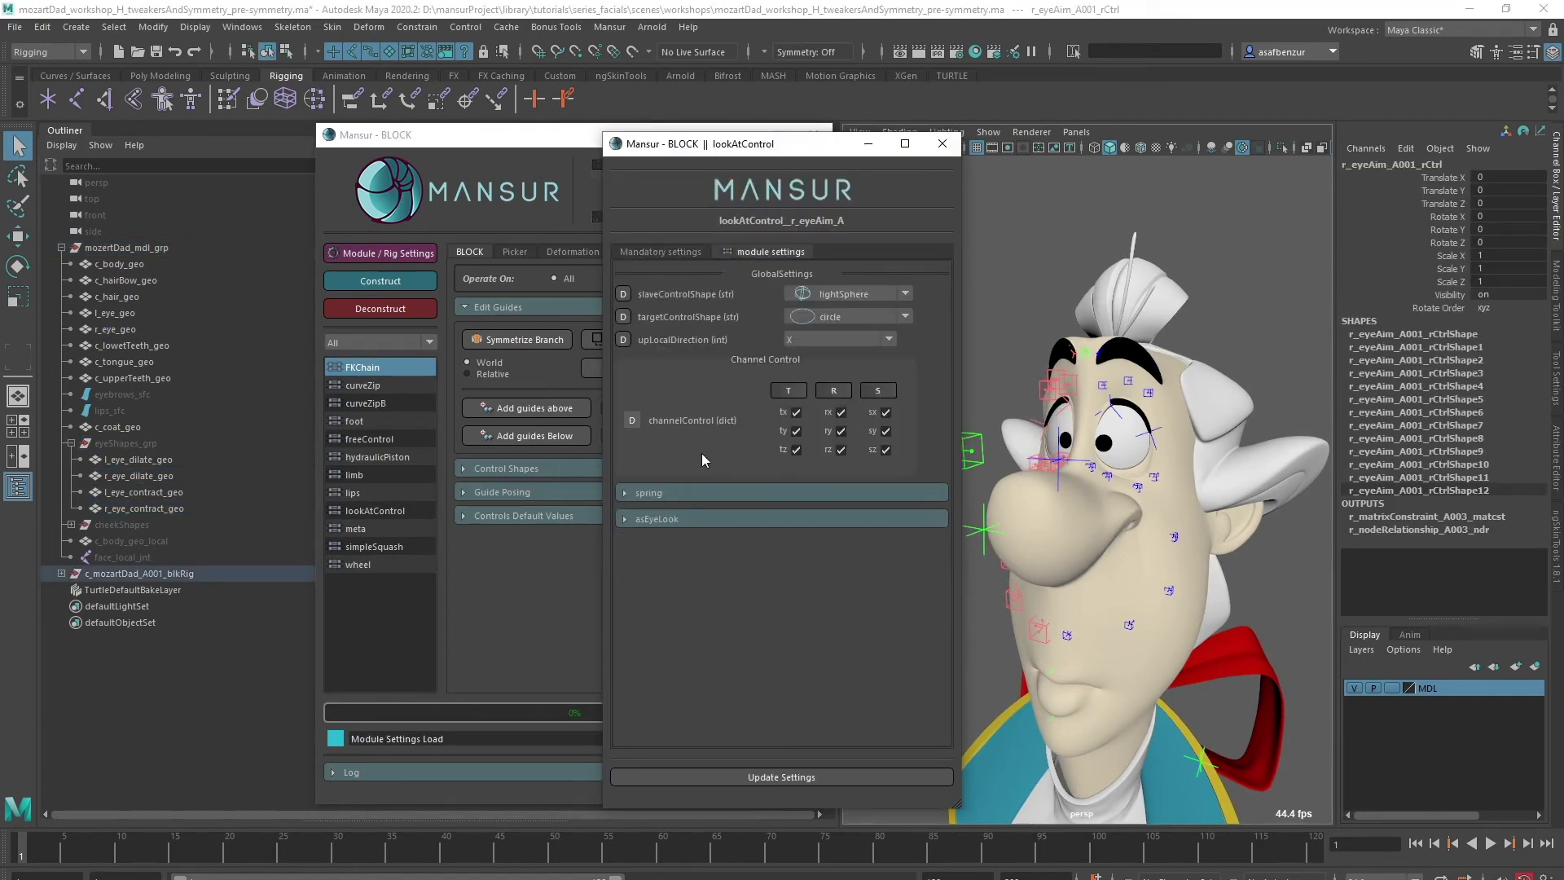
pyautogui.click(664, 519)
pyautogui.click(1001, 316)
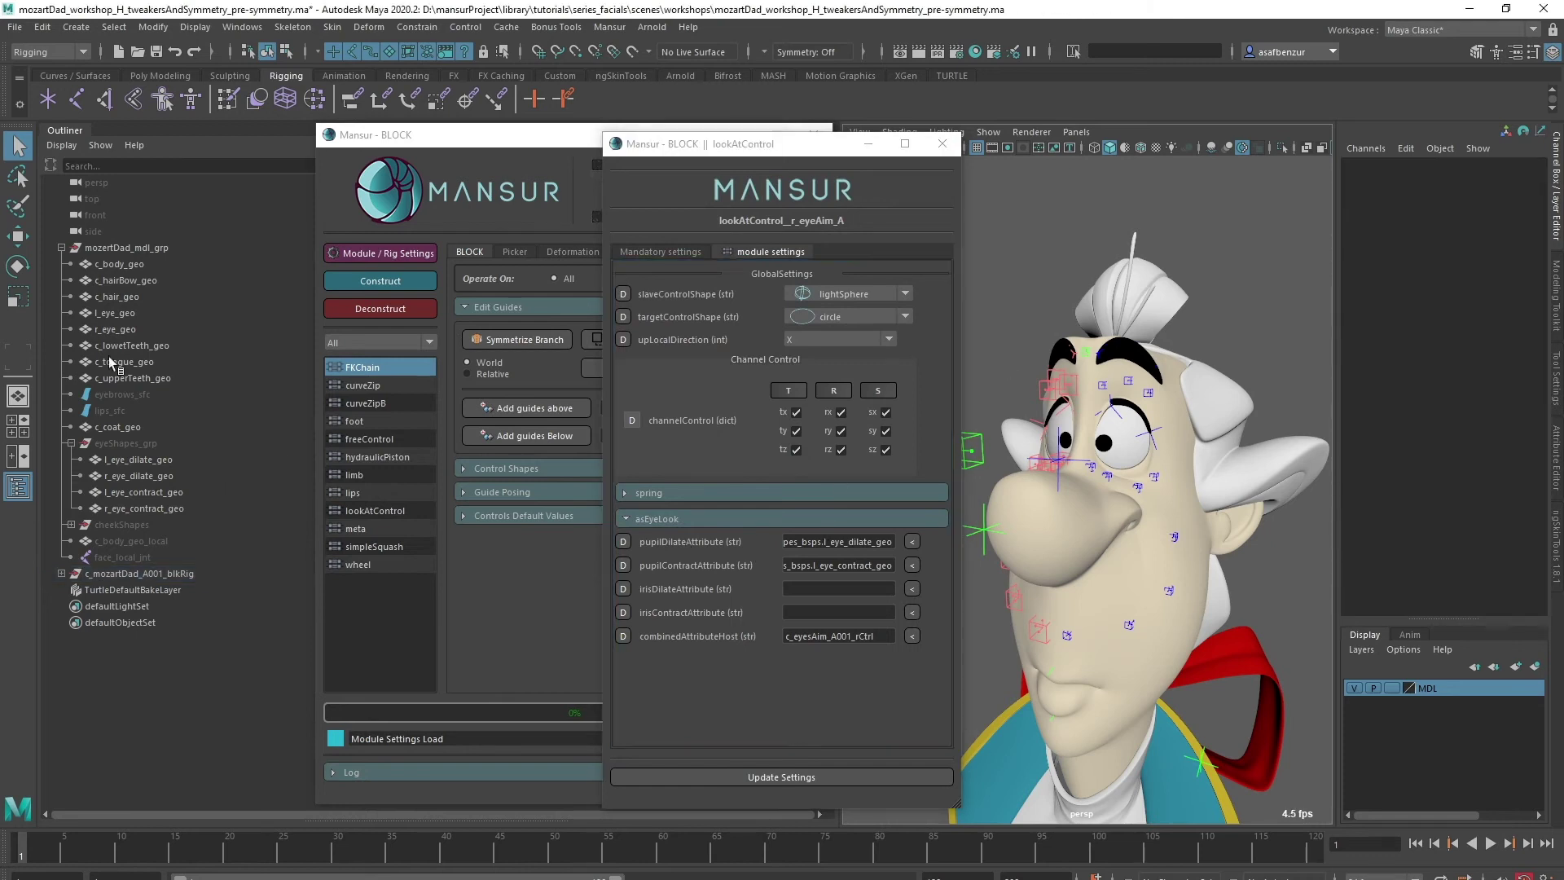
# Select the pupilShapes_bsps node of r_eye_geo and show its channels for picking
pyautogui.click(114, 329)
pyautogui.hotkey('ctrl', 'a')
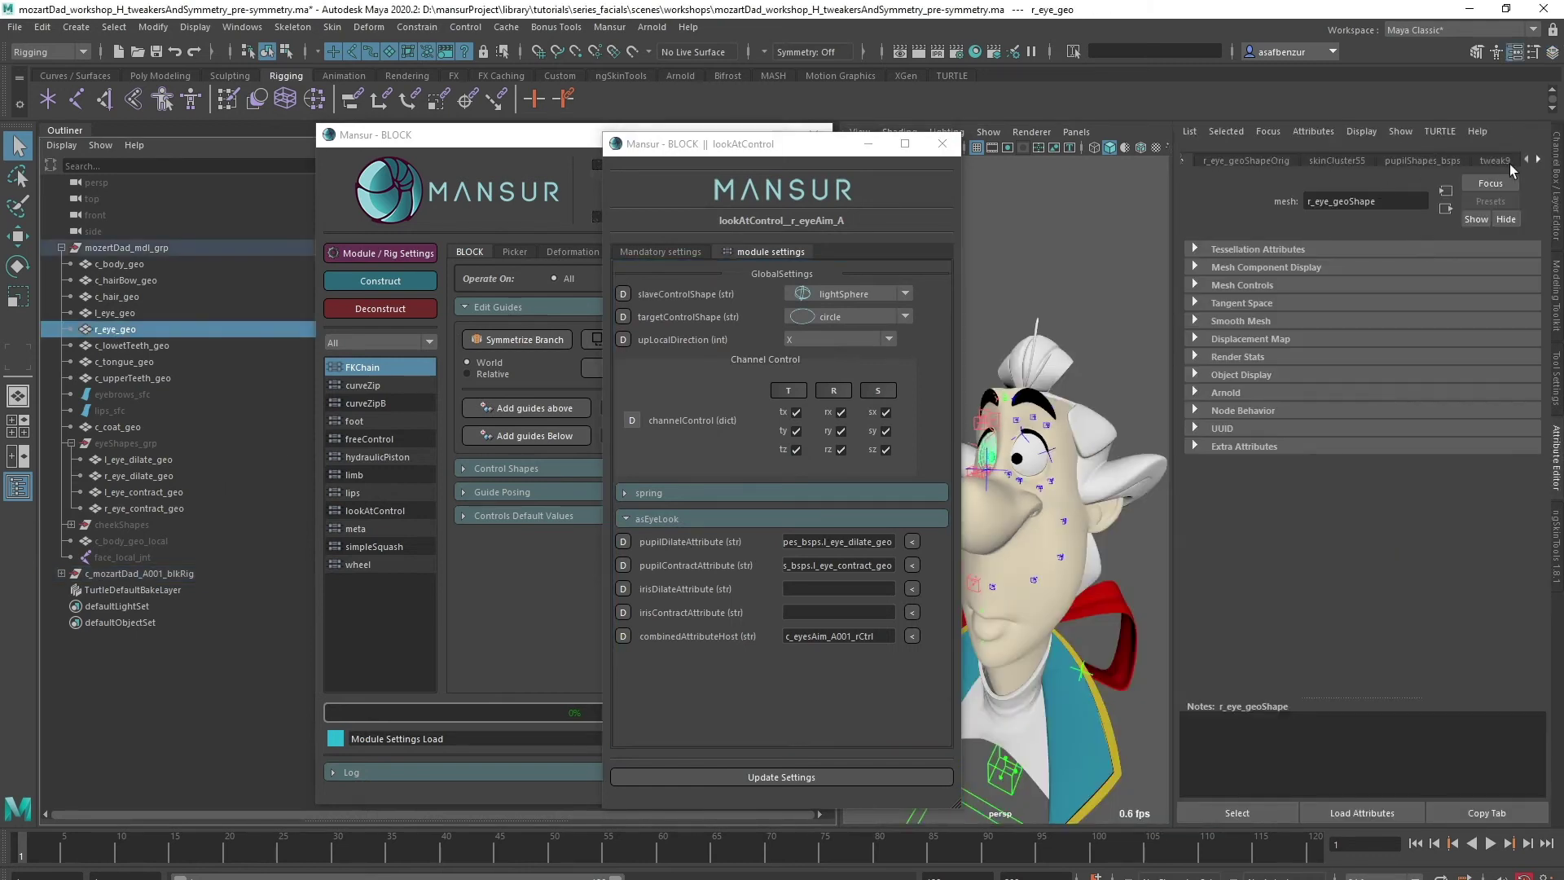
pyautogui.click(1422, 161)
pyautogui.click(1271, 811)
pyautogui.click(1555, 186)
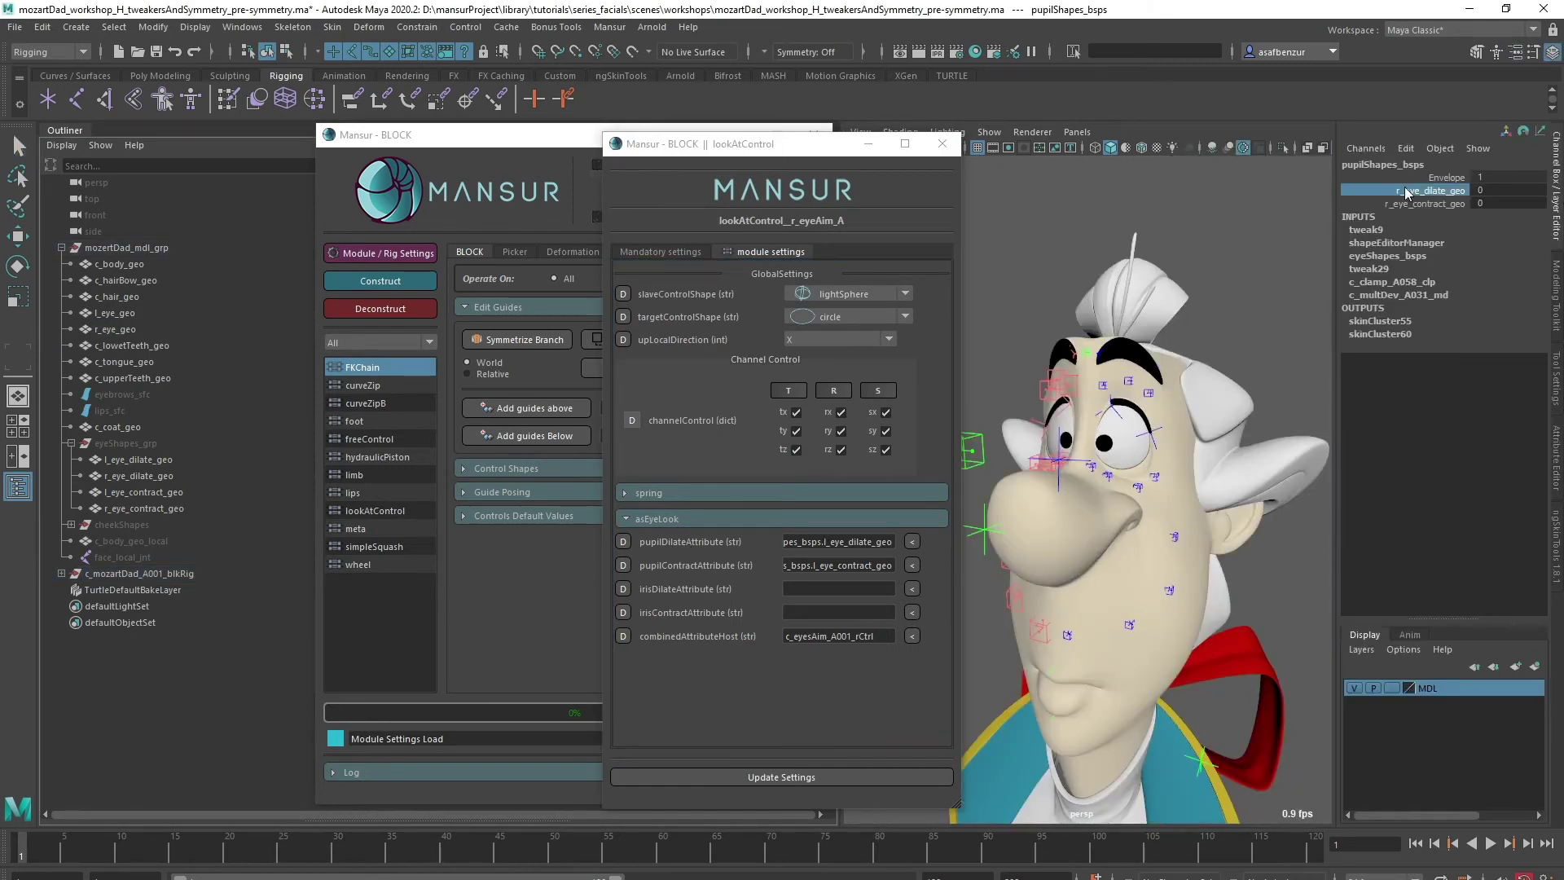
# Assign r_eye_dilate_geo to pupilDilateAttribute and r_eye_contract_geo to pupilContractAttribute, and update the right eyeAim settings
pyautogui.click(913, 542)
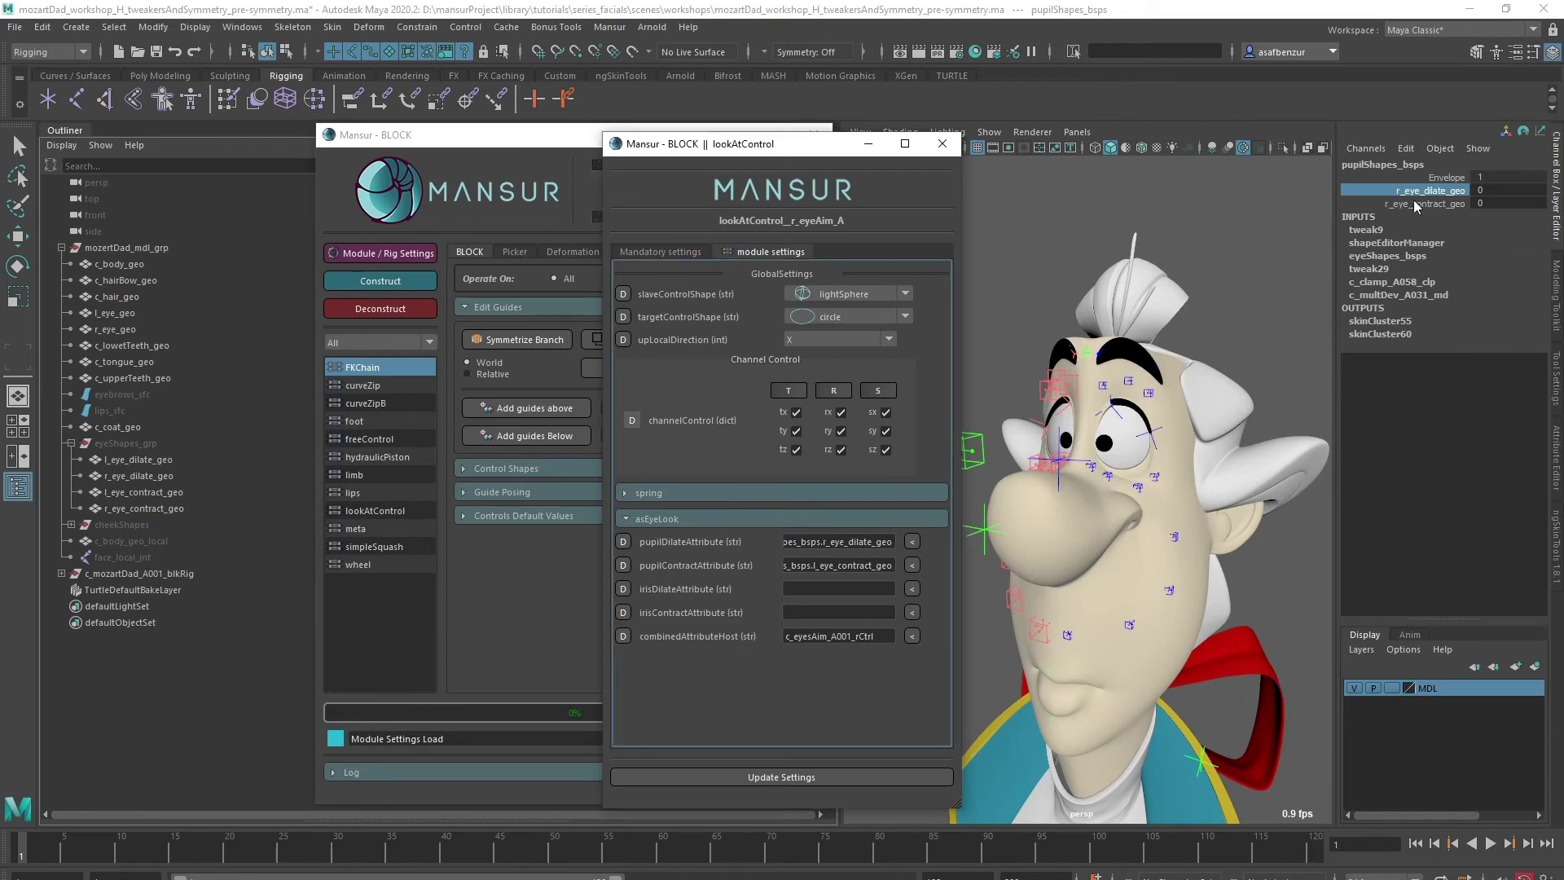
pyautogui.click(1426, 204)
pyautogui.click(912, 565)
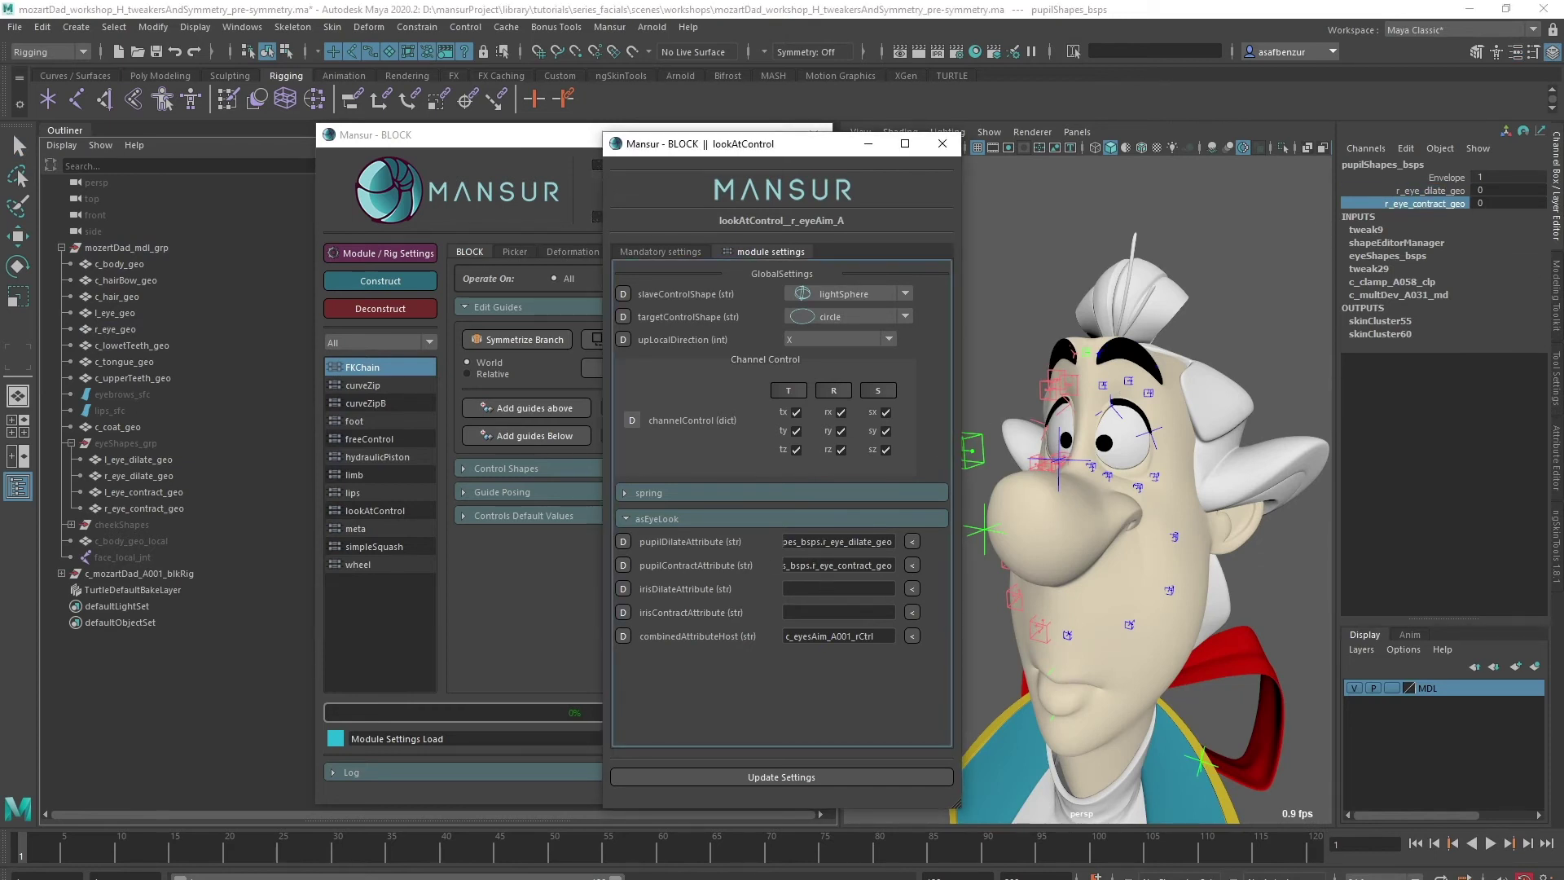
pyautogui.click(803, 777)
# Open the module settings of the right eyelids guide and show its FollowRotation section
pyautogui.click(969, 407)
pyautogui.keyDown('alt'); pyautogui.moveTo(969, 407); pyautogui.dragTo(1061, 411); pyautogui.keyUp('alt')
pyautogui.click(1017, 404)
pyautogui.click(358, 252)
pyautogui.click(756, 253)
pyautogui.click(716, 528)
pyautogui.moveTo(802, 150); pyautogui.dragTo(688, 154)
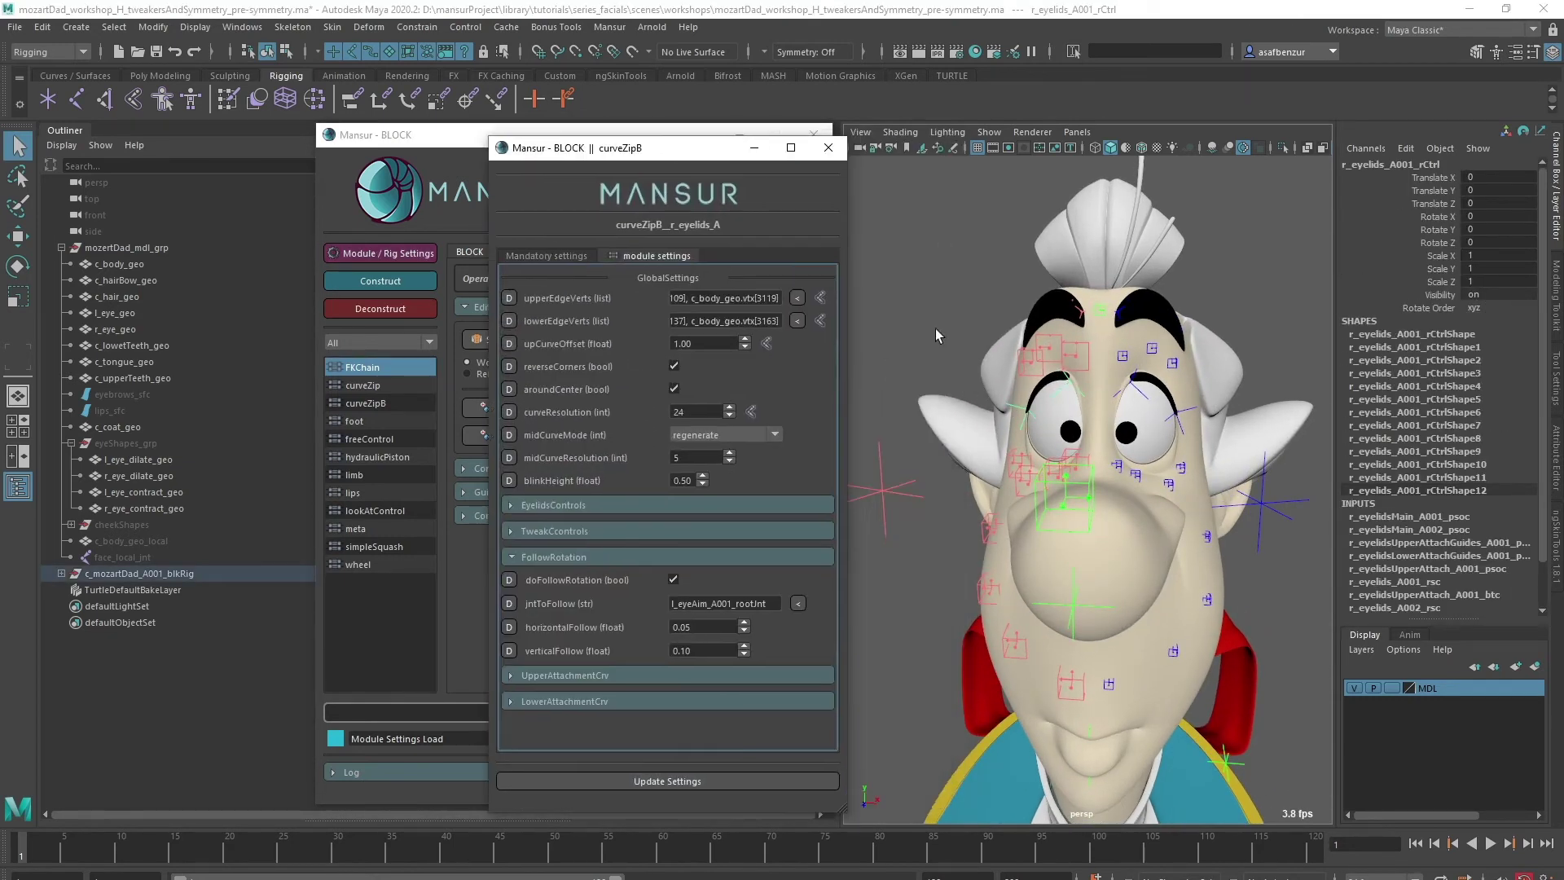
# Assign r_eyeAim_A001_rCtrl to jntToFollow in the right eyelids' FollowRotation settings and update the module
pyautogui.keyDown('alt'); pyautogui.moveTo(896, 453); pyautogui.dragTo(960, 454); pyautogui.keyUp('alt')
pyautogui.click(962, 455)
pyautogui.click(796, 605)
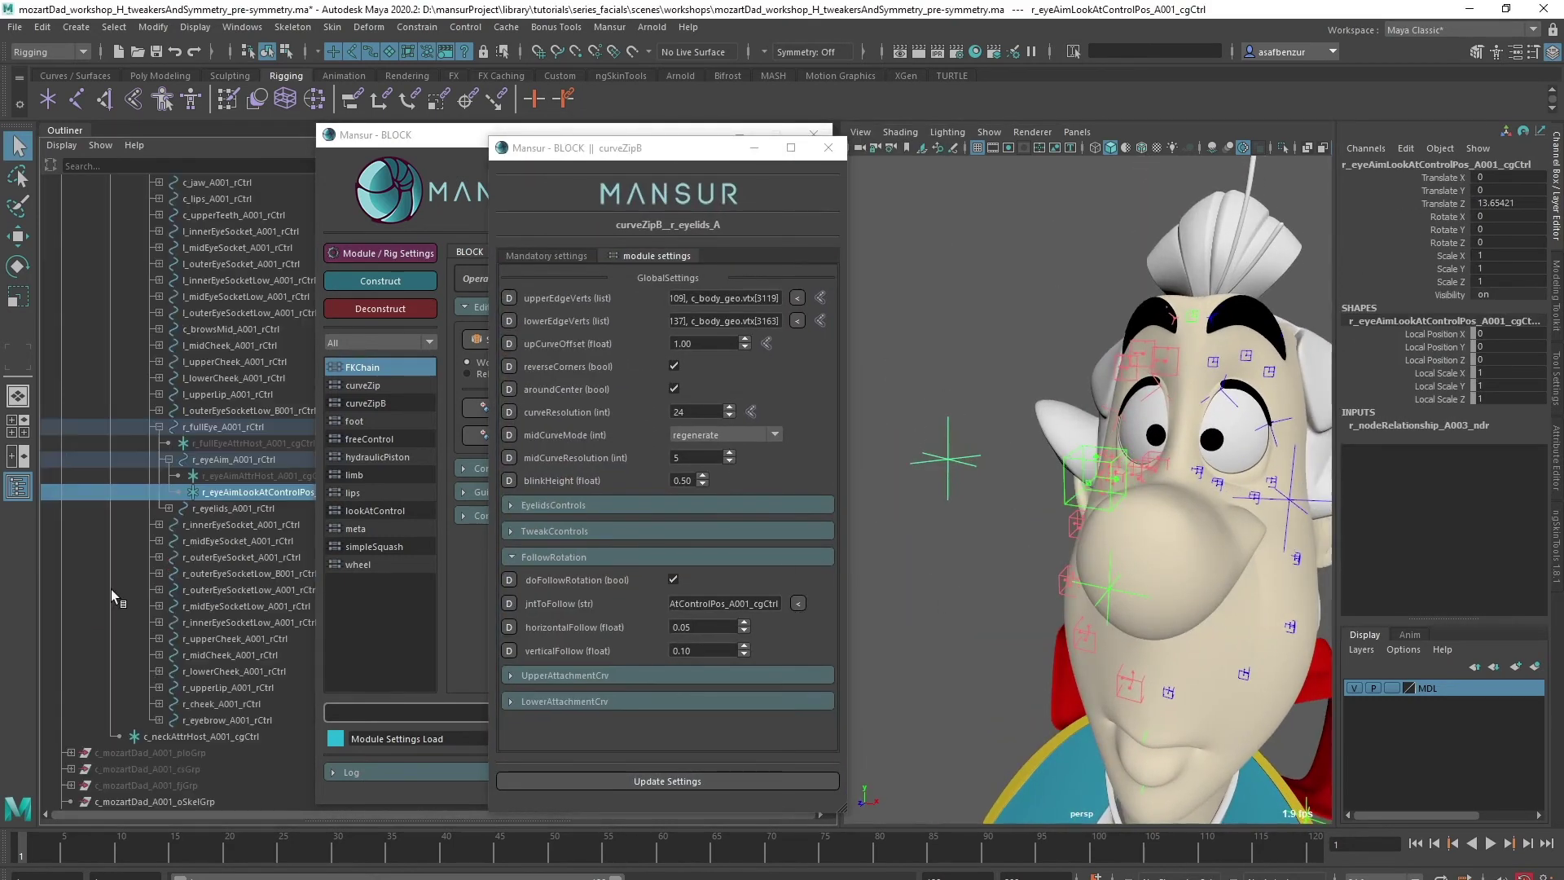
pyautogui.click(261, 461)
pyautogui.click(797, 604)
pyautogui.click(1029, 621)
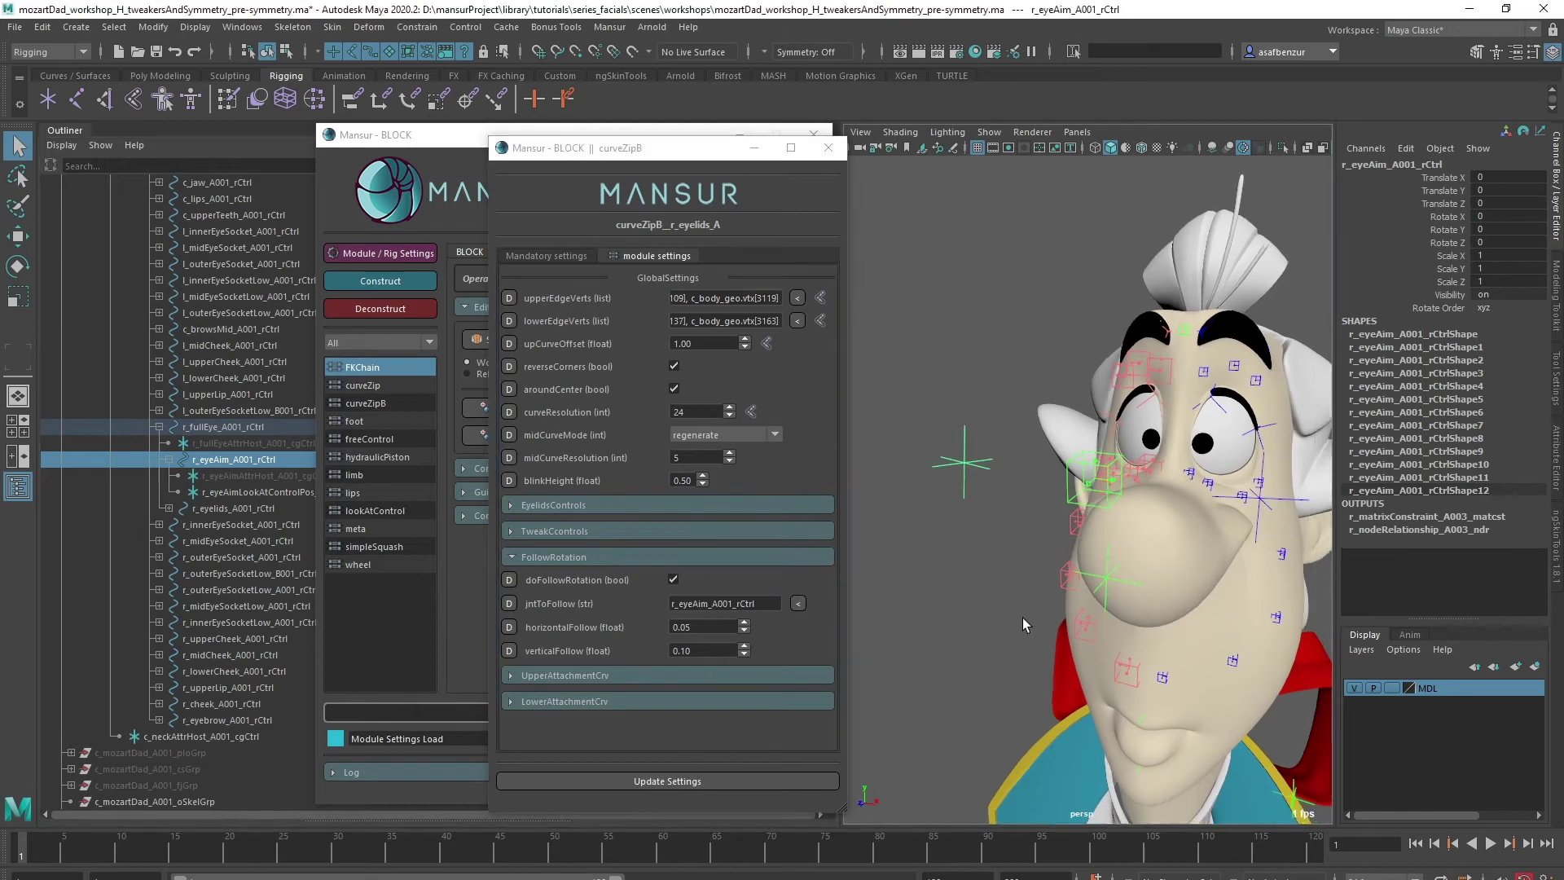
pyautogui.click(663, 781)
# Select the c_lips guide and open its module settings
pyautogui.keyDown('alt'); pyautogui.moveTo(1009, 716); pyautogui.dragTo(964, 583); pyautogui.keyUp('alt')
pyautogui.keyDown('alt'); pyautogui.moveTo(966, 583); pyautogui.dragTo(888, 585, button='middle'); pyautogui.keyUp('alt')
pyautogui.keyDown('alt'); pyautogui.moveTo(888, 585); pyautogui.dragTo(944, 591, button='right'); pyautogui.keyUp('alt')
pyautogui.click(944, 591)
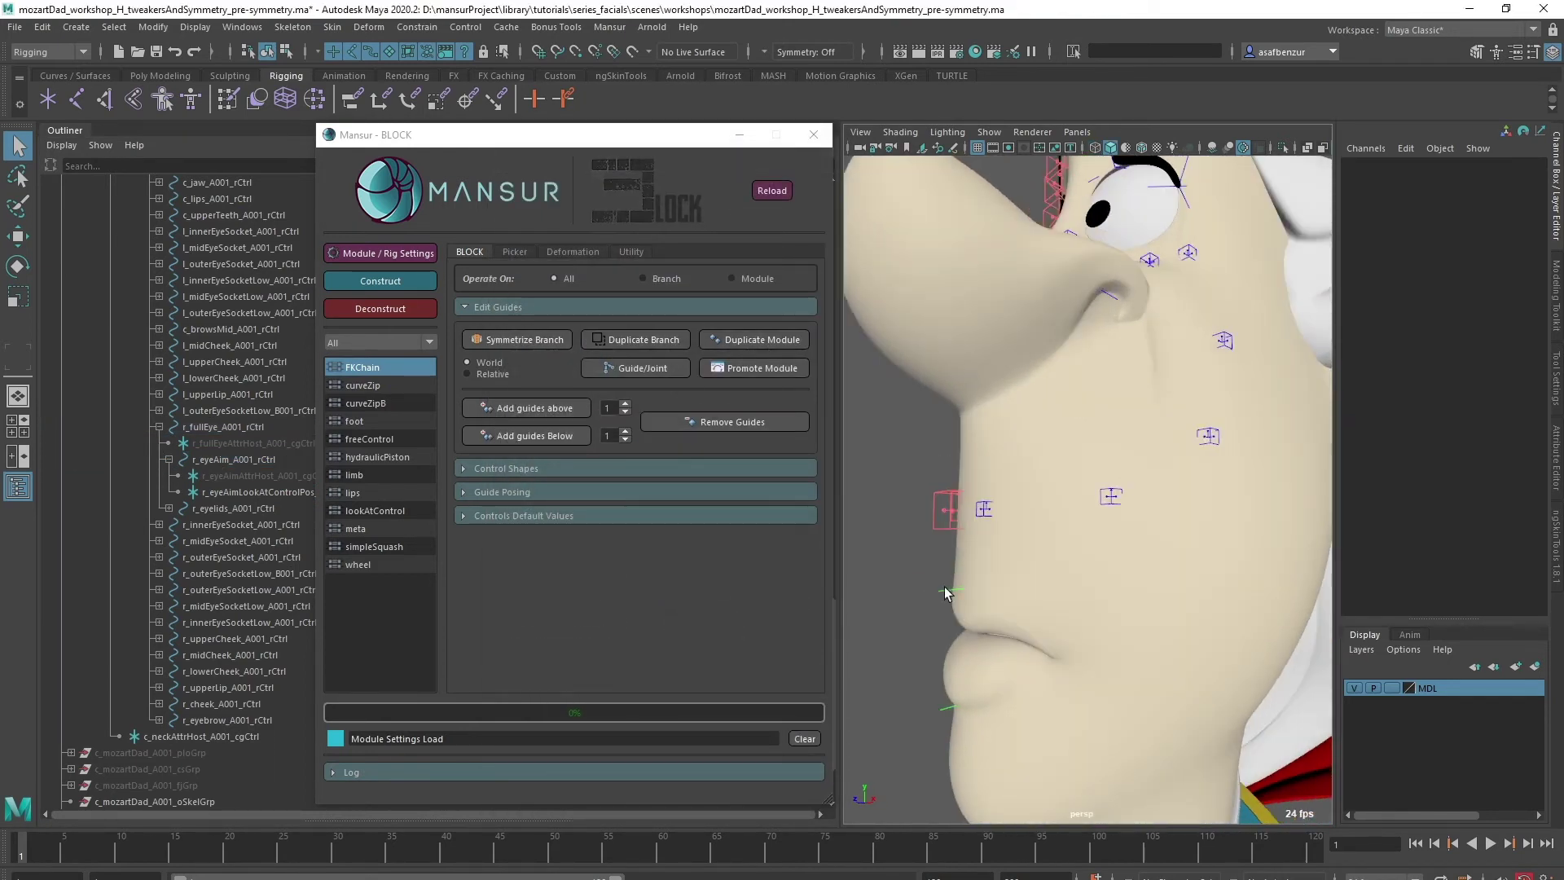
pyautogui.click(376, 255)
pyautogui.moveTo(814, 141); pyautogui.dragTo(747, 144)
pyautogui.keyDown('alt'); pyautogui.moveTo(929, 314); pyautogui.dragTo(1131, 462); pyautogui.keyUp('alt')
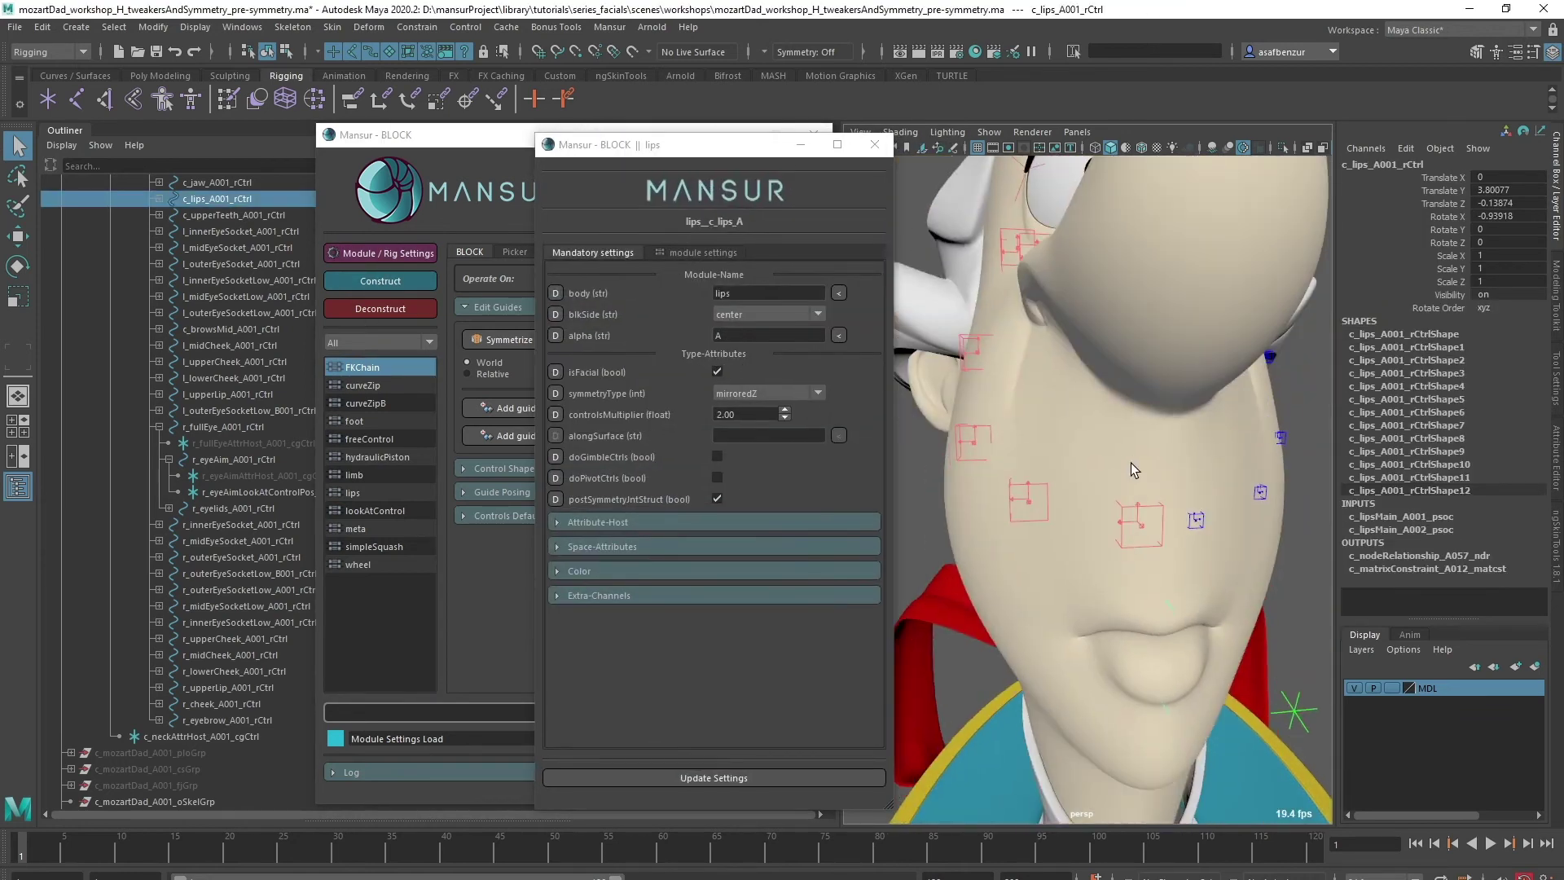
# Assign the right cheek guide r_cheek_A001_rCtrl to r_CheekRaiseRoot in the lips' CheekRaise settings and update the module
pyautogui.press('4')
pyautogui.keyDown('alt'); pyautogui.moveTo(970, 542); pyautogui.dragTo(1028, 550, button='right'); pyautogui.keyUp('alt')
pyautogui.click(1028, 550)
pyautogui.keyDown('alt'); pyautogui.moveTo(966, 538); pyautogui.dragTo(937, 546); pyautogui.keyUp('alt')
pyautogui.hotkey('ctrl', 'h')
pyautogui.click(938, 546)
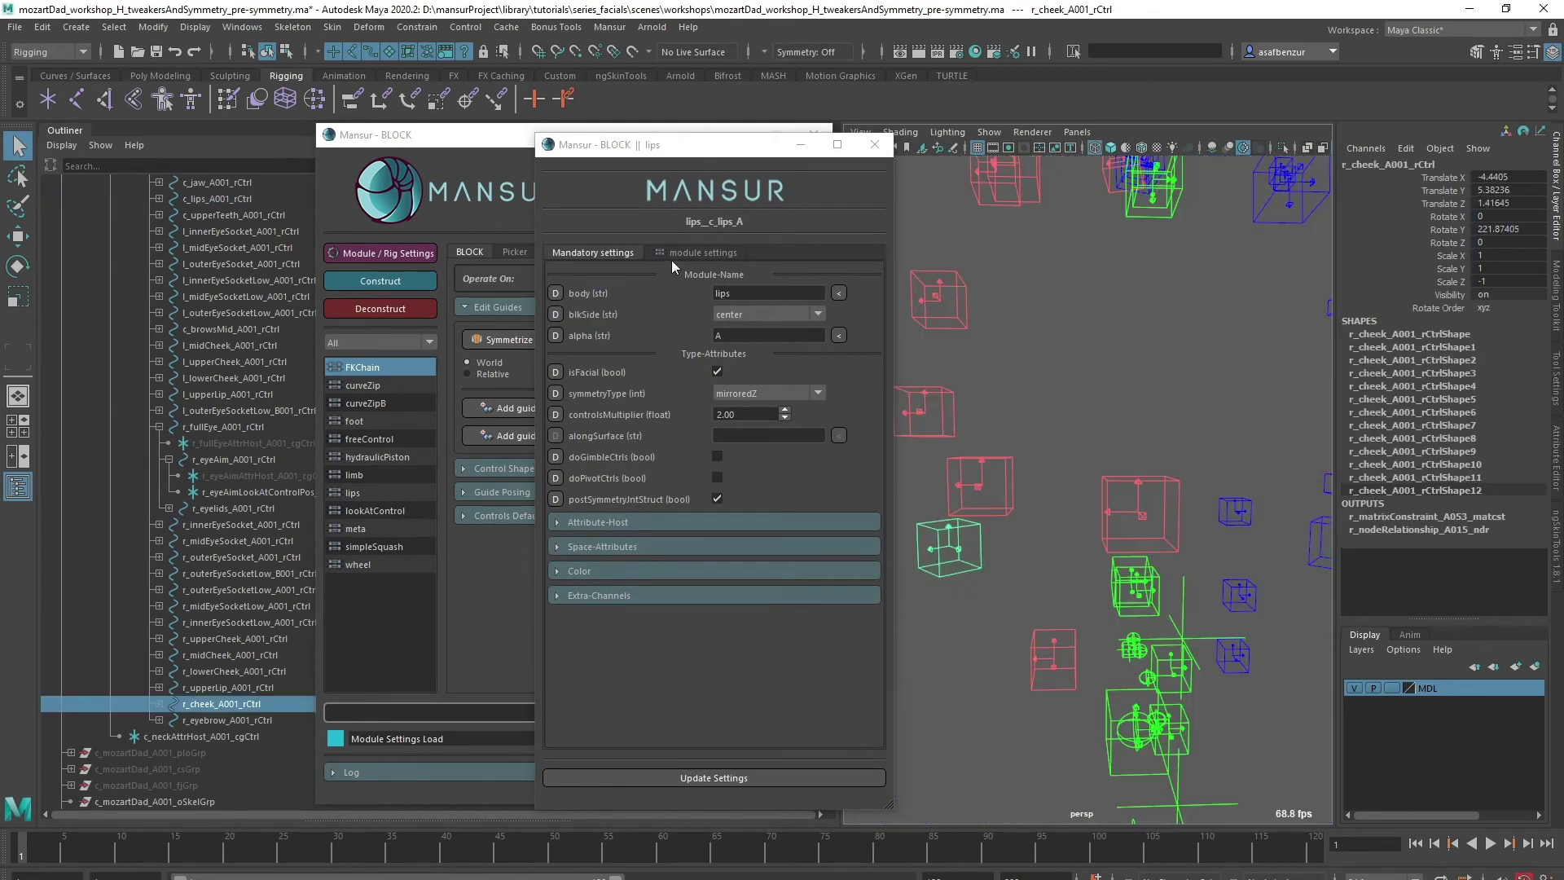
pyautogui.click(671, 254)
pyautogui.click(640, 505)
pyautogui.click(846, 575)
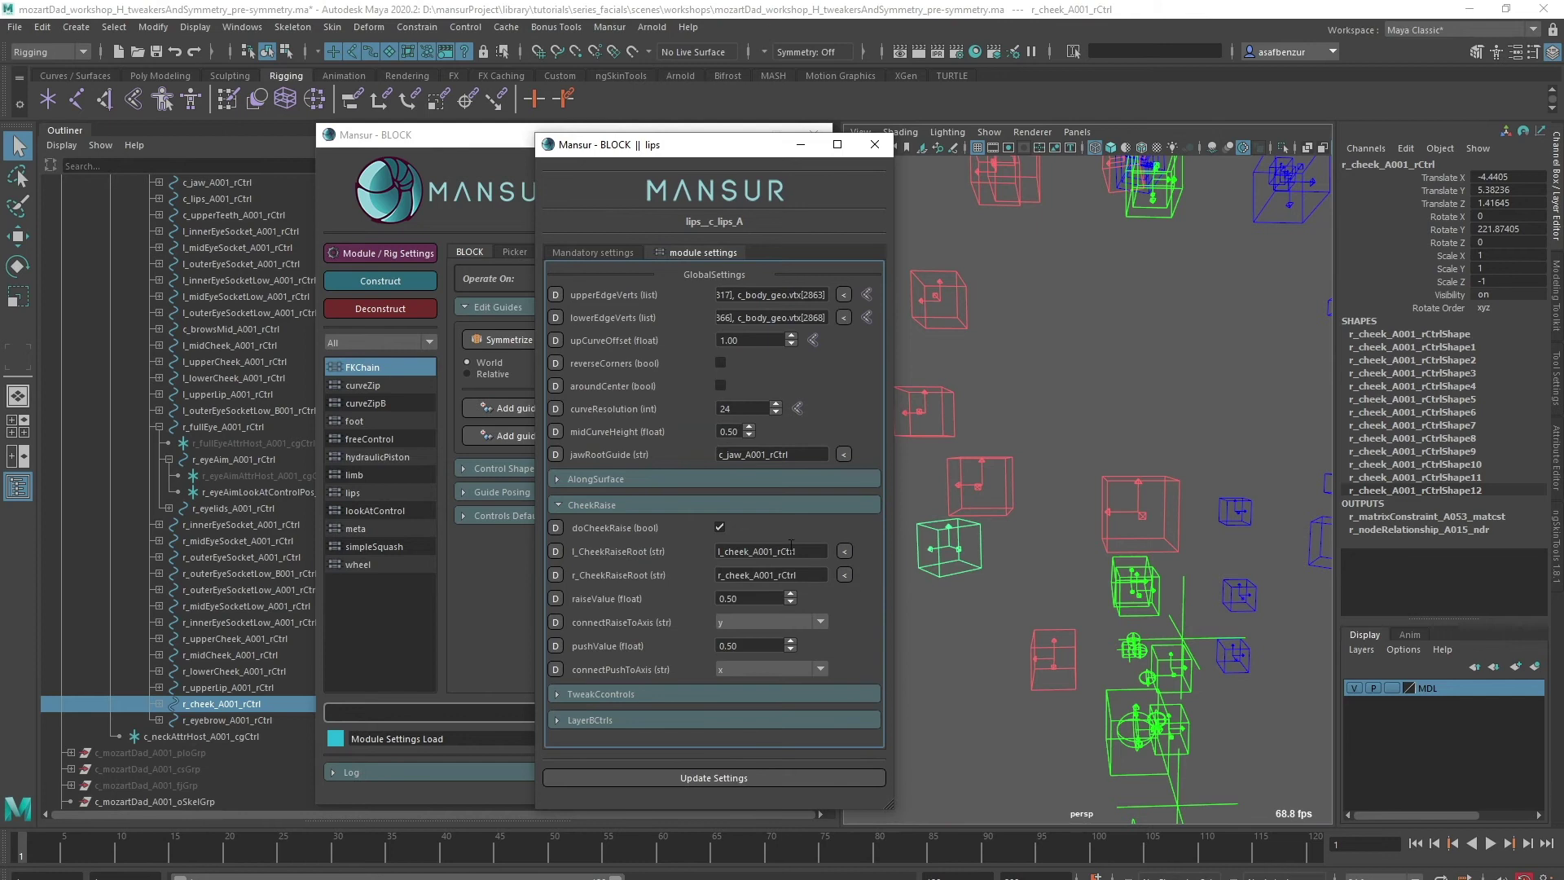
pyautogui.click(753, 777)
# Return to the shaded view, select the c_cog guide and construct the whole rig
pyautogui.press('5')
pyautogui.keyDown('alt'); pyautogui.moveTo(1240, 663); pyautogui.dragTo(1002, 643, button='right'); pyautogui.keyUp('alt')
pyautogui.moveTo(1001, 644)
pyautogui.keyDown('alt'); pyautogui.mouseDown()
pyautogui.moveTo(932, 621)
pyautogui.moveTo(1060, 579)
pyautogui.mouseUp(); pyautogui.keyUp('alt')
pyautogui.click(1087, 640)
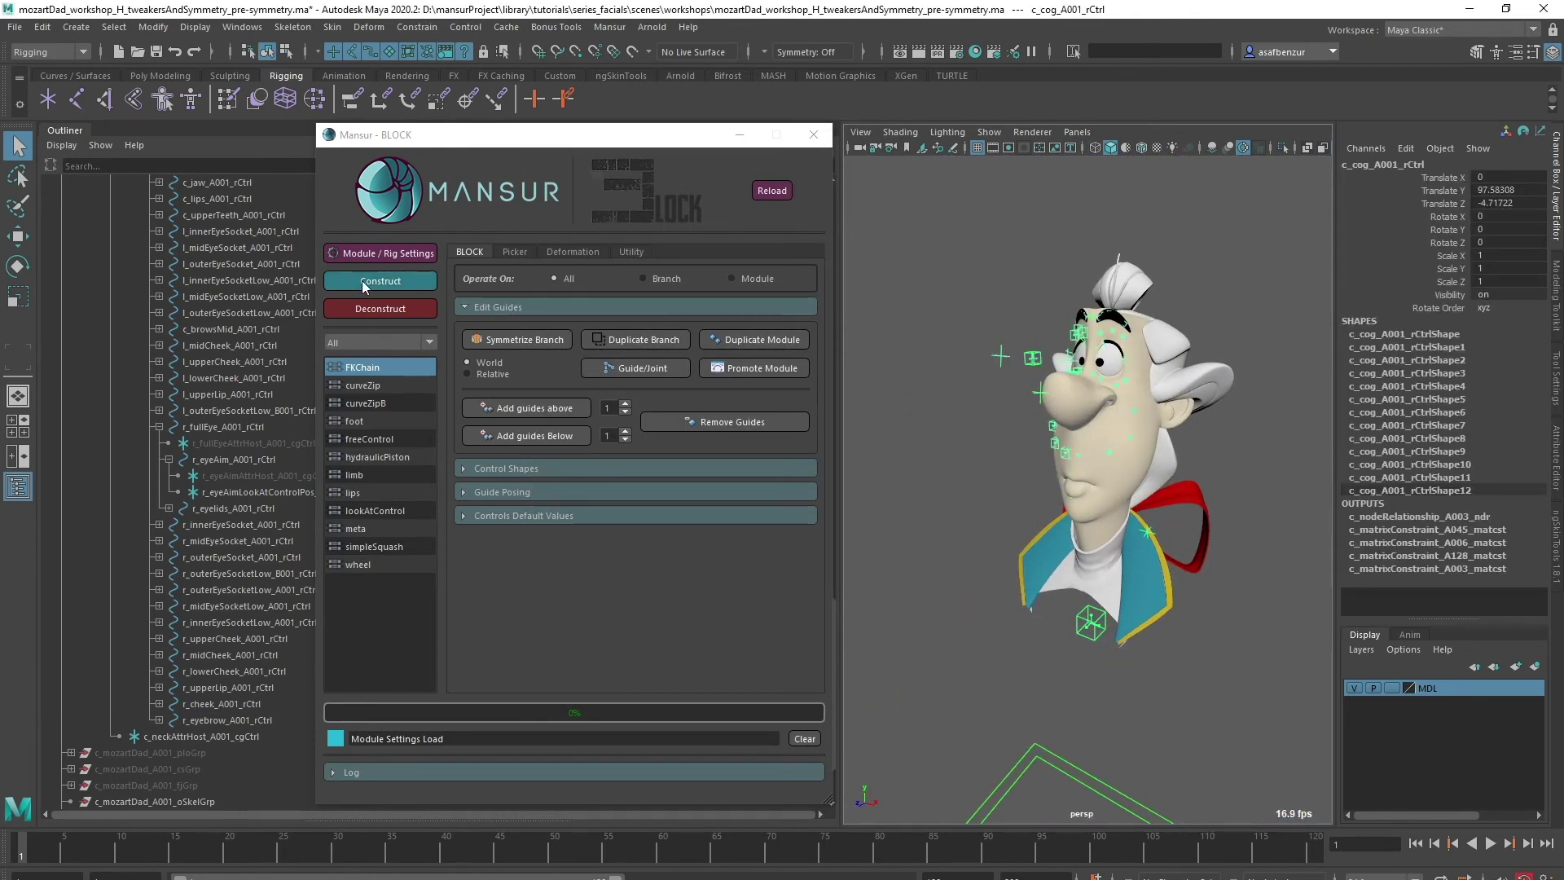
pyautogui.click(364, 282)
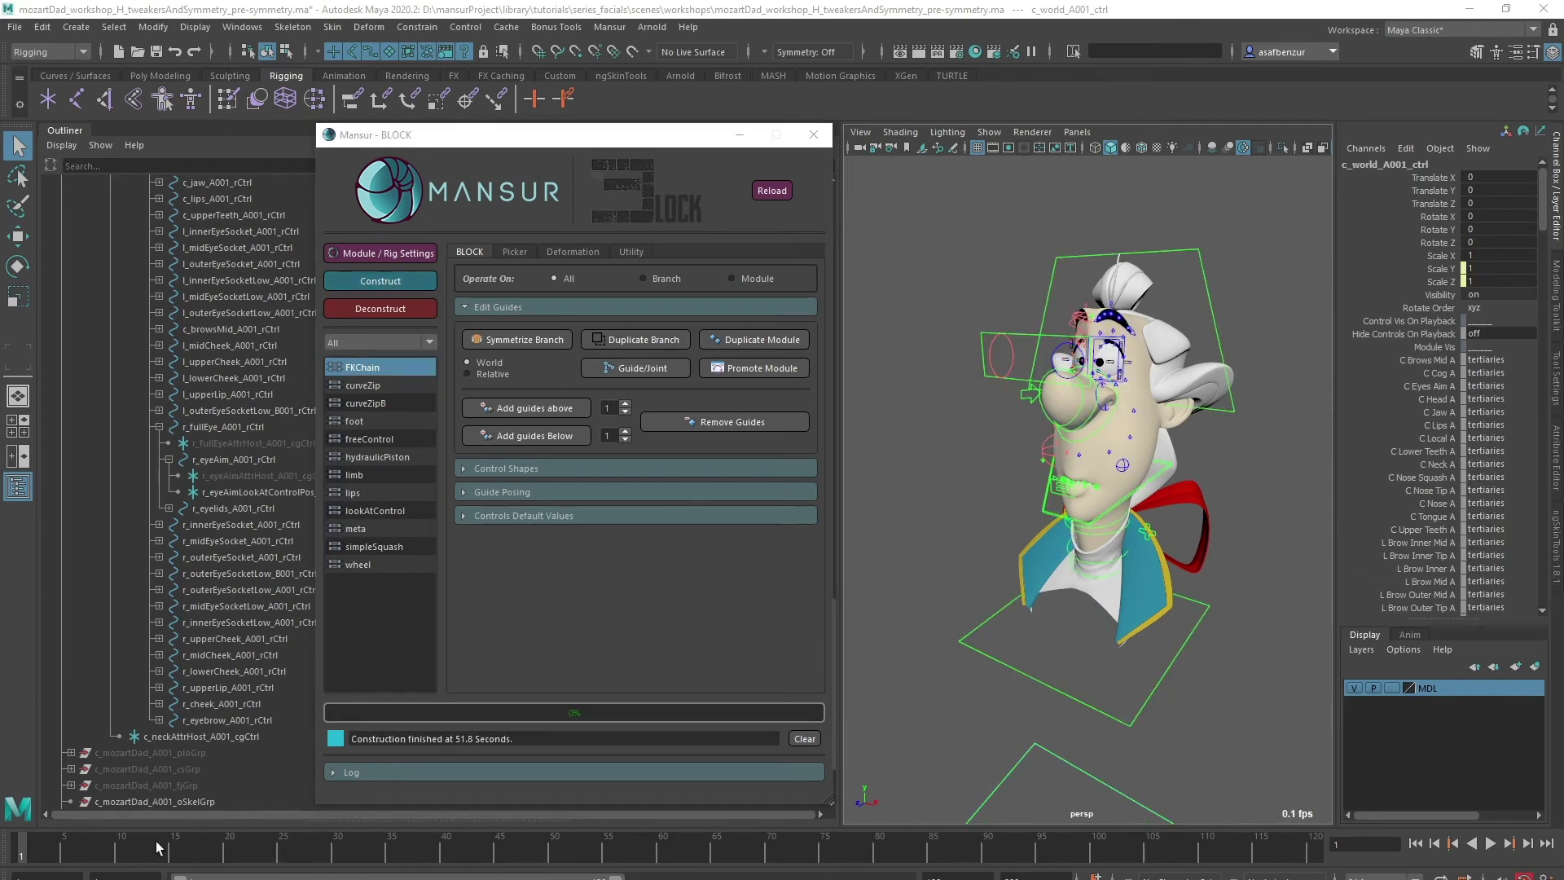
# Symmetrize the rig's control shapes from left to right, operating on all modules
pyautogui.keyDown('alt'); pyautogui.moveTo(1028, 619); pyautogui.dragTo(1106, 618); pyautogui.keyUp('alt')
pyautogui.keyDown('alt'); pyautogui.moveTo(1106, 618); pyautogui.dragTo(1147, 655, button='right'); pyautogui.keyUp('alt')
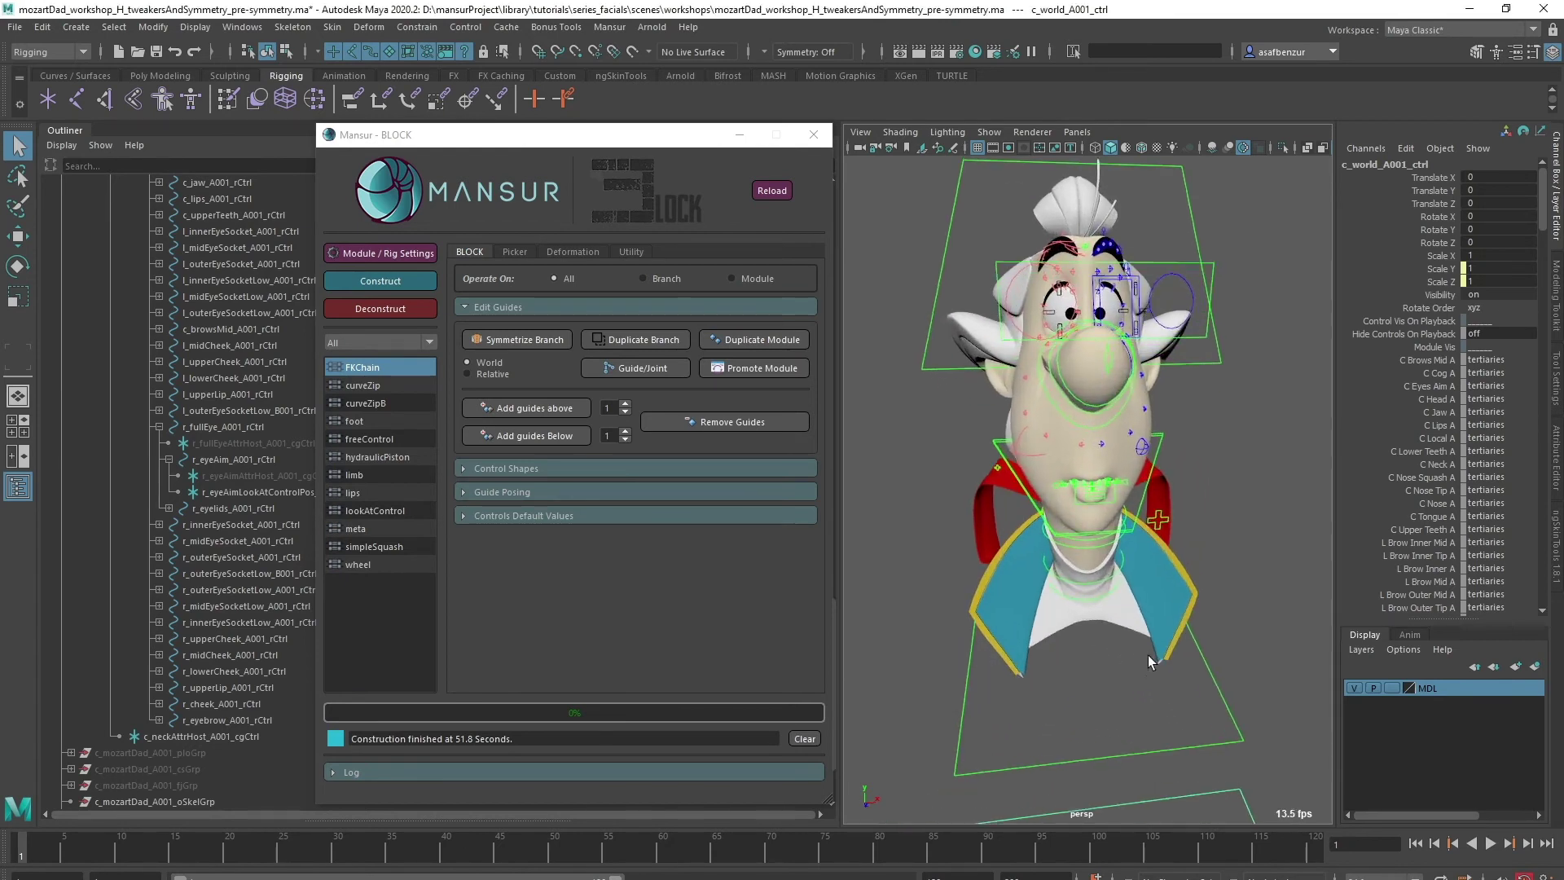
pyautogui.keyDown('alt'); pyautogui.moveTo(1147, 655); pyautogui.dragTo(1186, 697); pyautogui.keyUp('alt')
pyautogui.click(1212, 694)
pyautogui.click(488, 470)
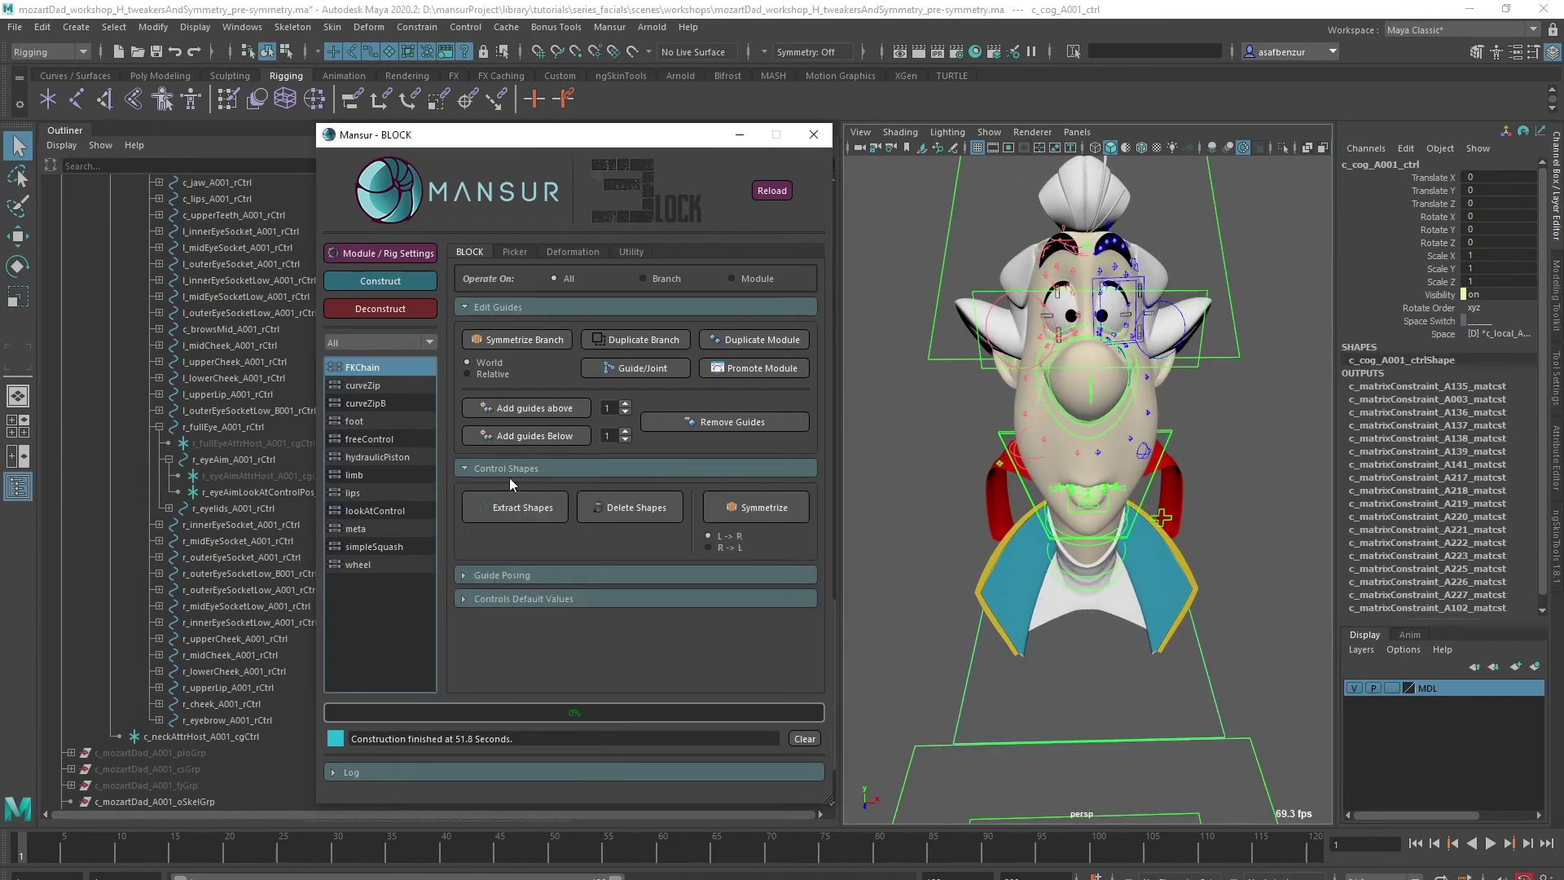
pyautogui.click(795, 510)
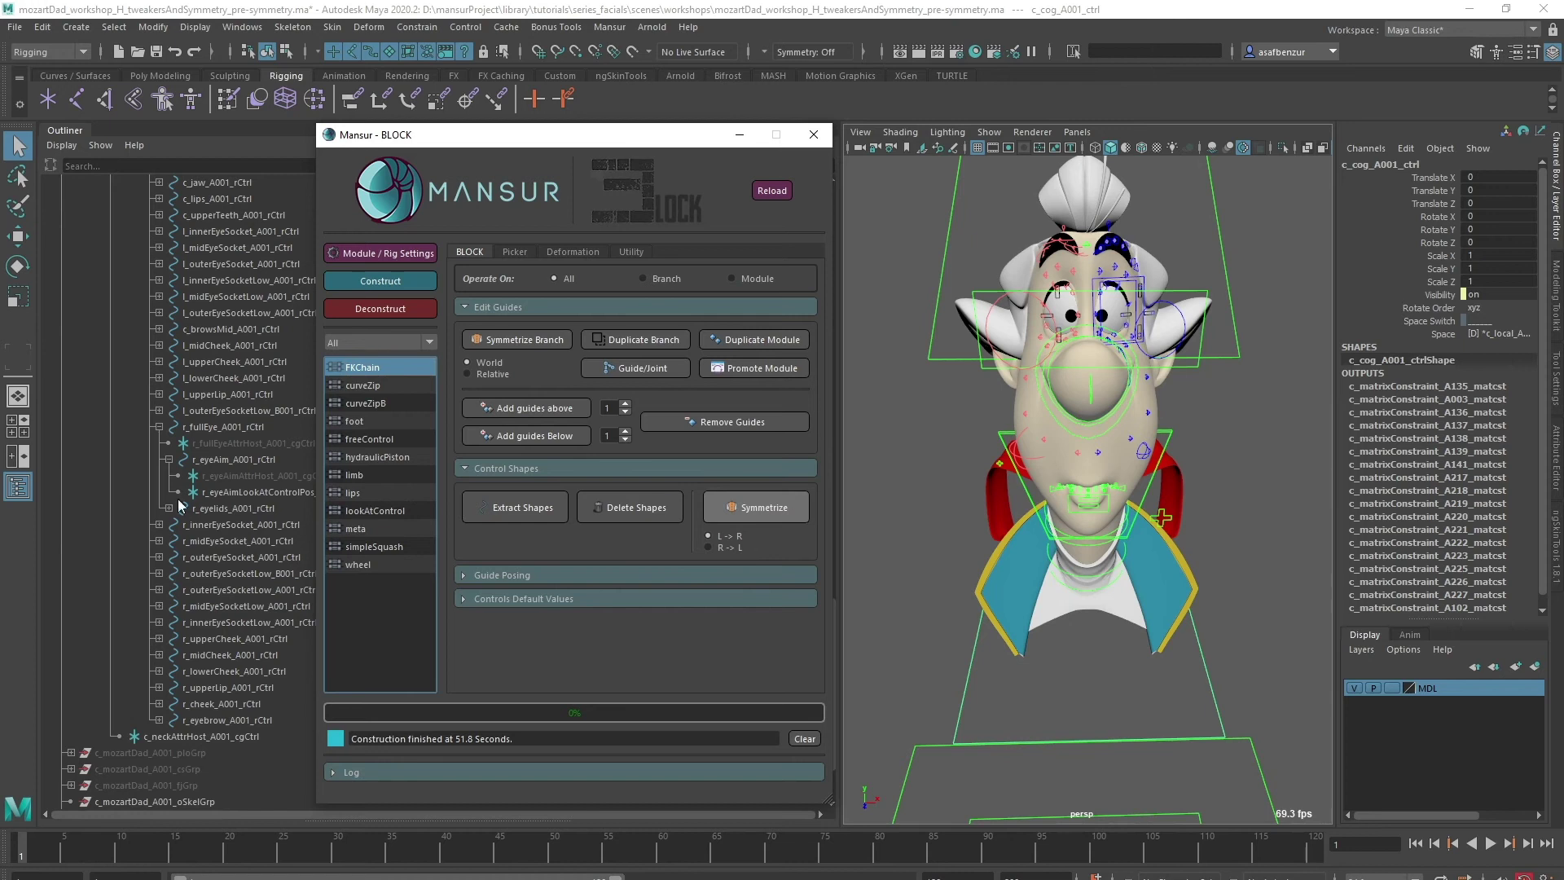
# Extract the symmetrized control shapes of the whole rig using the c_cog control
pyautogui.click(1269, 523)
pyautogui.keyDown('alt'); pyautogui.moveTo(1117, 618); pyautogui.dragTo(1079, 630); pyautogui.keyUp('alt')
pyautogui.click(1079, 741)
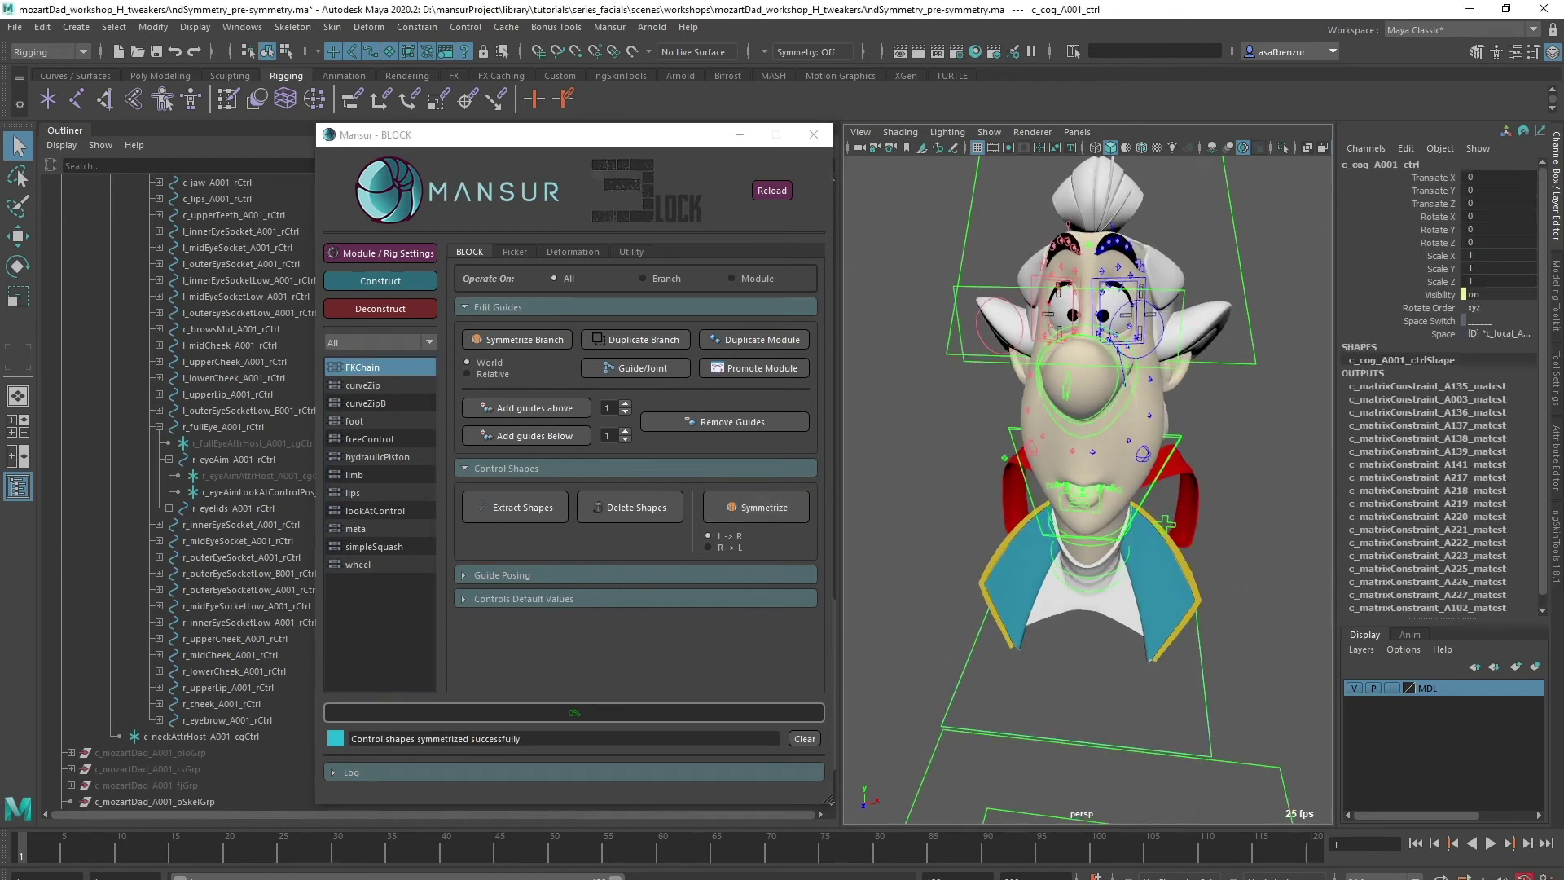
pyautogui.click(464, 508)
pyautogui.click(1009, 338)
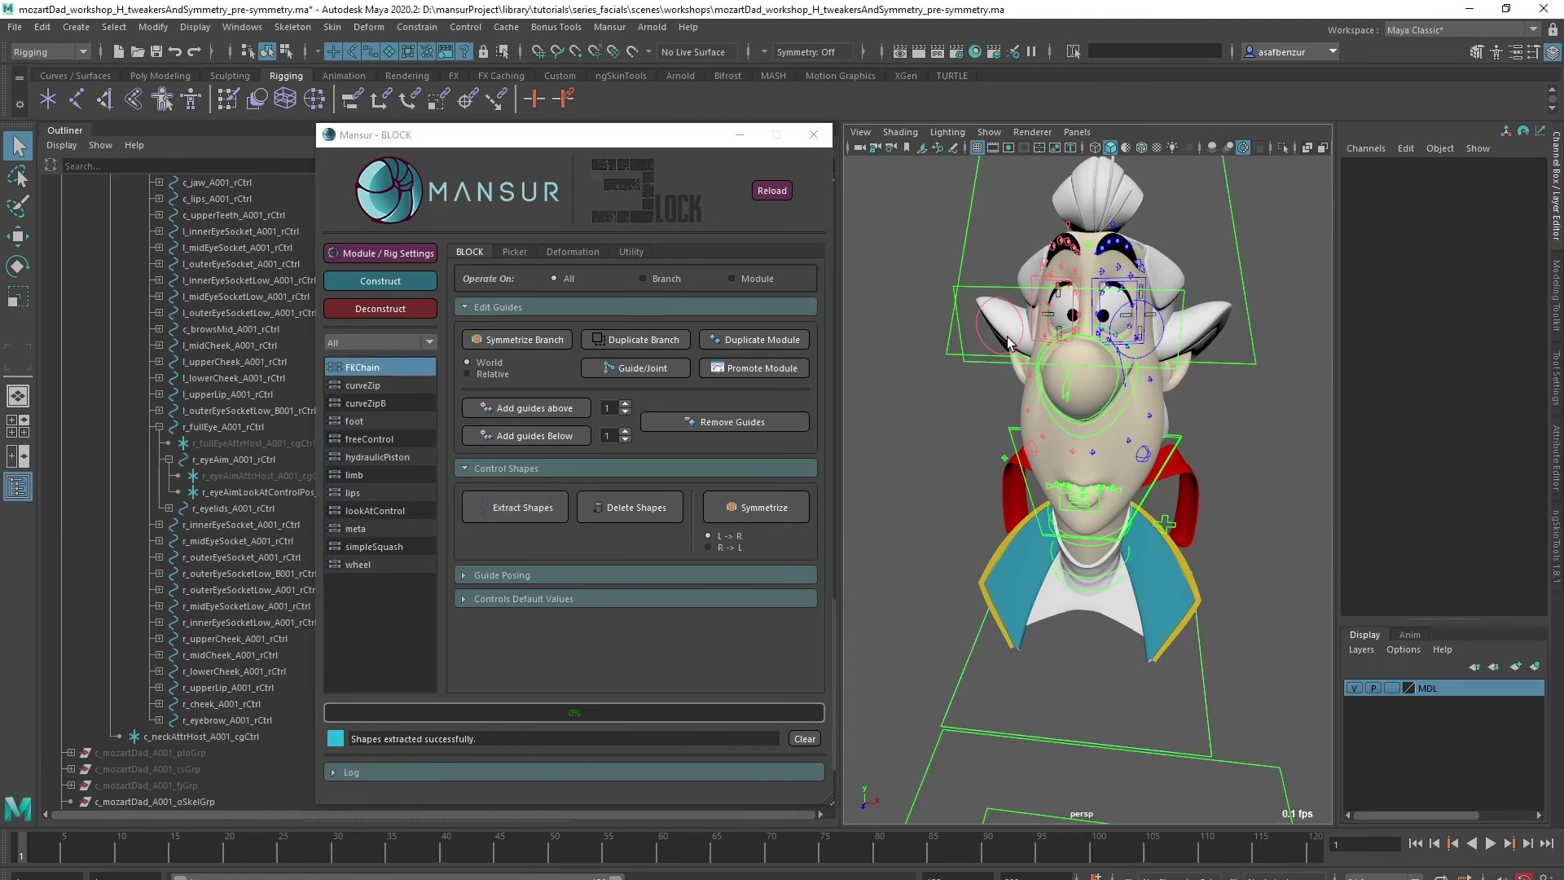
# Adjust the orientation and placement of r_eyelidsUICtrls_A001_ctrl around the right eye and select the inner right eyelid control
pyautogui.keyDown('alt'); pyautogui.moveTo(1010, 342); pyautogui.dragTo(1076, 350, button='right'); pyautogui.keyUp('alt')
pyautogui.click(1112, 479)
pyautogui.press('f')
pyautogui.click(221, 410)
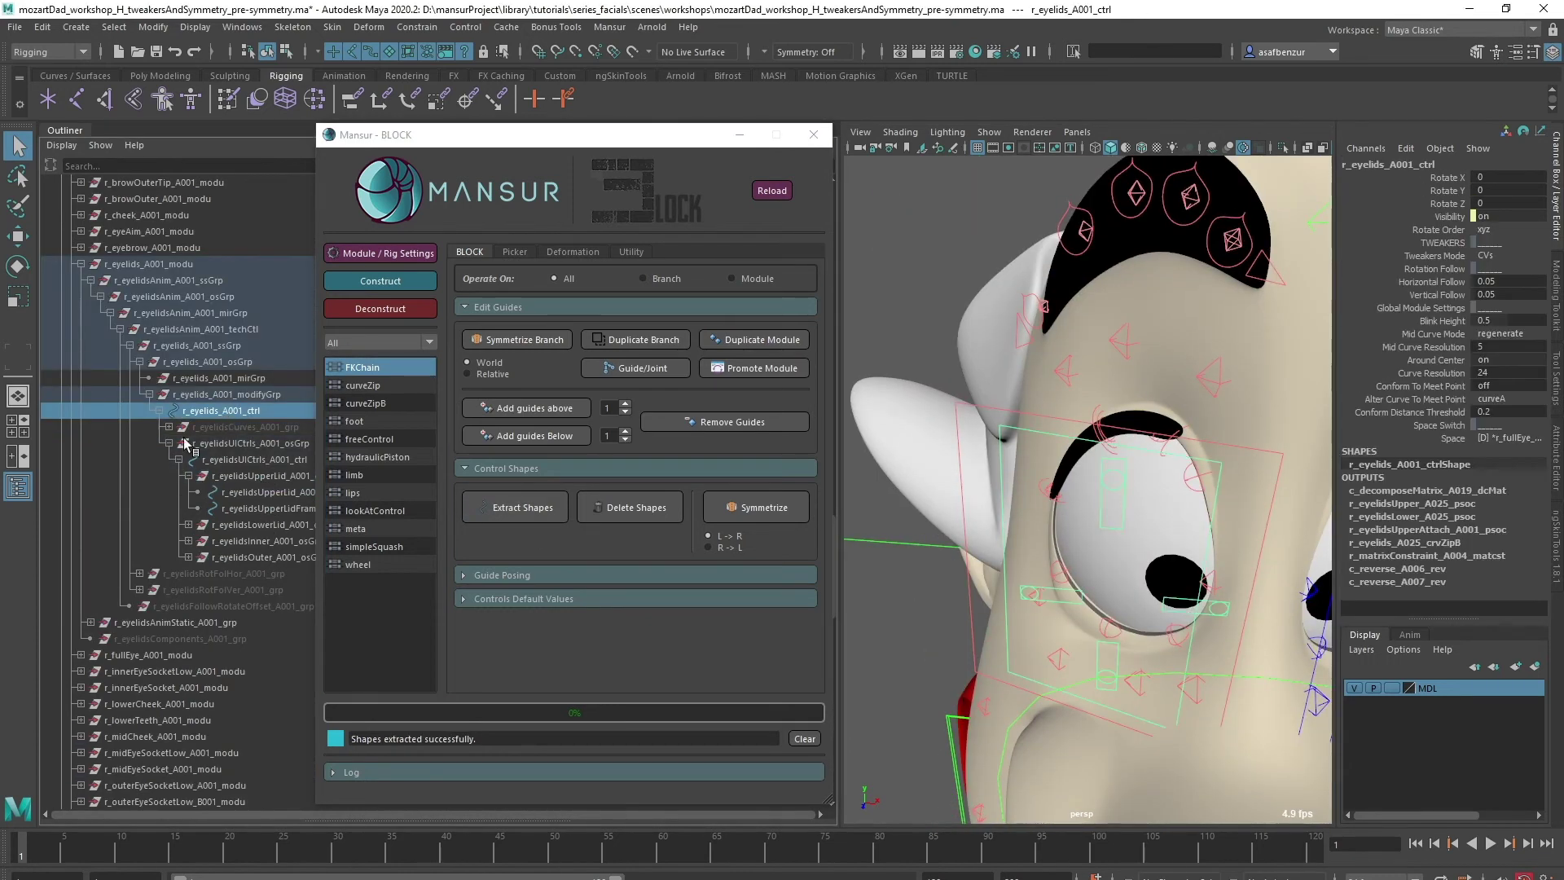
pyautogui.click(222, 459)
pyautogui.keyDown('alt'); pyautogui.moveTo(1092, 494); pyautogui.dragTo(1141, 668); pyautogui.keyUp('alt')
pyautogui.press('e')
pyautogui.keyDown('alt'); pyautogui.moveTo(1086, 602); pyautogui.dragTo(1168, 567); pyautogui.keyUp('alt')
pyautogui.moveTo(1147, 511); pyautogui.dragTo(1139, 510)
pyautogui.keyDown('alt'); pyautogui.moveTo(1139, 510); pyautogui.dragTo(1012, 304); pyautogui.keyUp('alt')
pyautogui.keyDown('alt'); pyautogui.moveTo(1077, 387); pyautogui.dragTo(978, 570); pyautogui.keyUp('alt')
pyautogui.click(978, 796)
pyautogui.scroll(-5, 977, 796)
pyautogui.click(1022, 434)
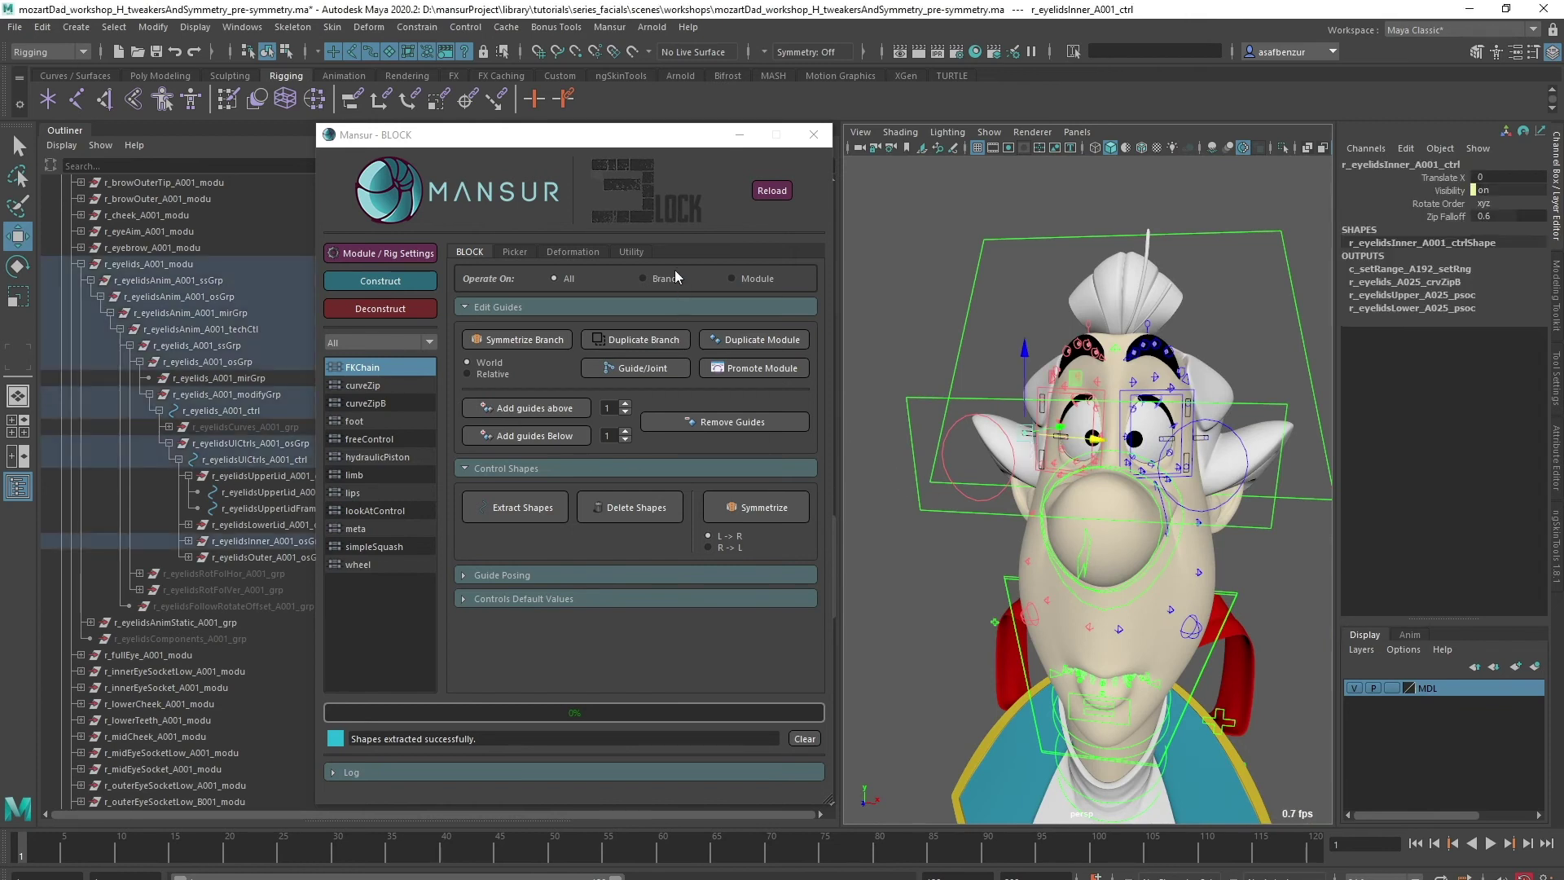
# Save the right eyelids module's current control values as custom defaults, operating on the module only
pyautogui.click(732, 279)
pyautogui.click(525, 469)
pyautogui.click(514, 547)
pyautogui.click(968, 544)
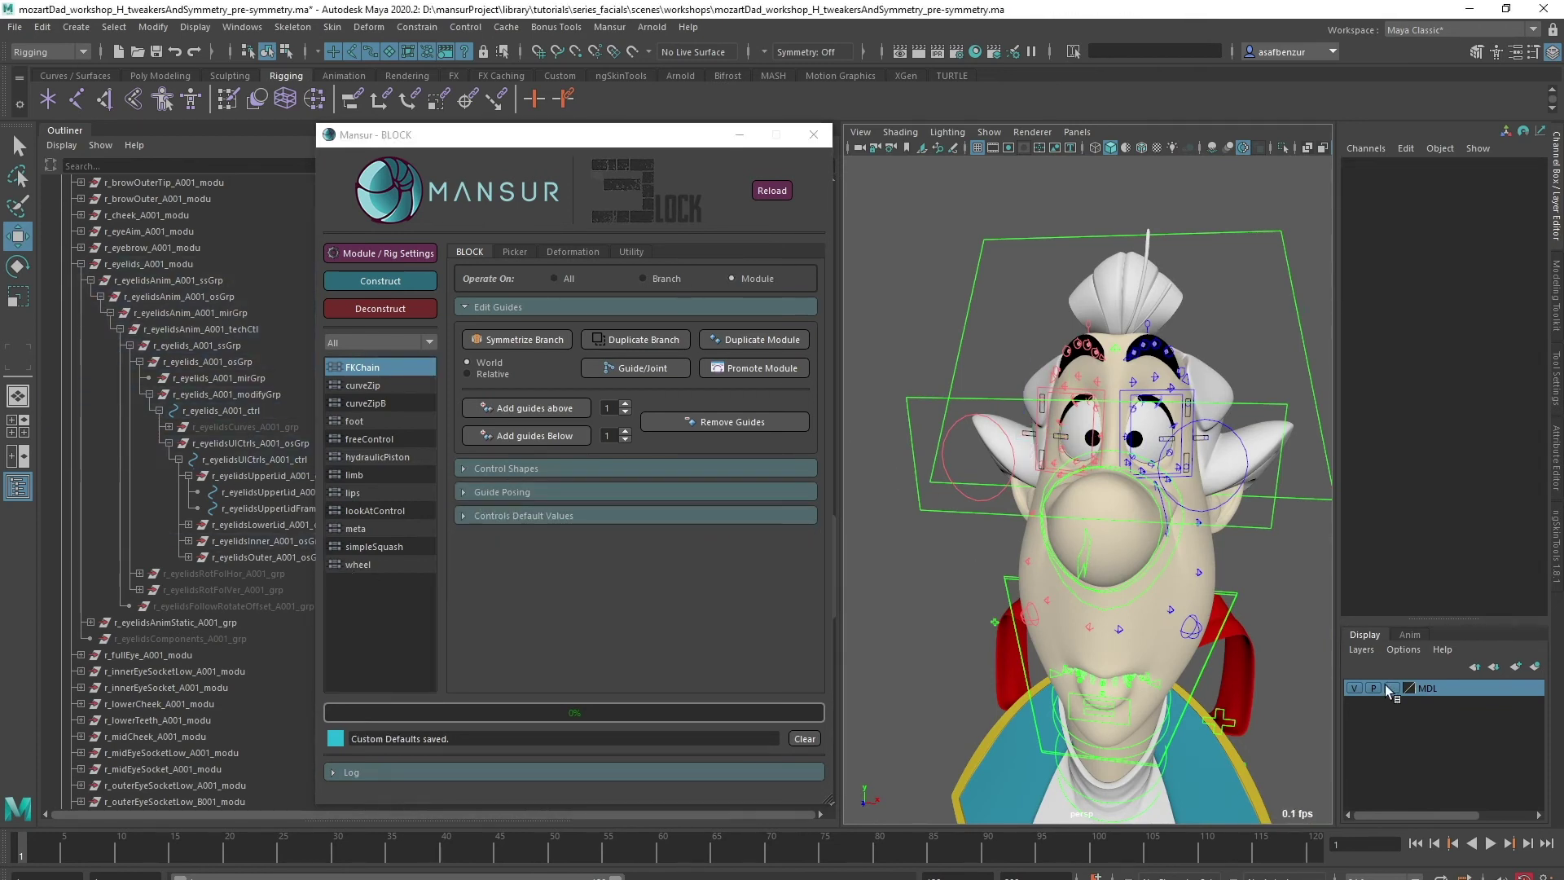
# Select the right cheek, eyebrow and eye controls and select the skinning joints of their branches
pyautogui.keyDown('alt'); pyautogui.moveTo(912, 652); pyautogui.dragTo(981, 643); pyautogui.keyUp('alt')
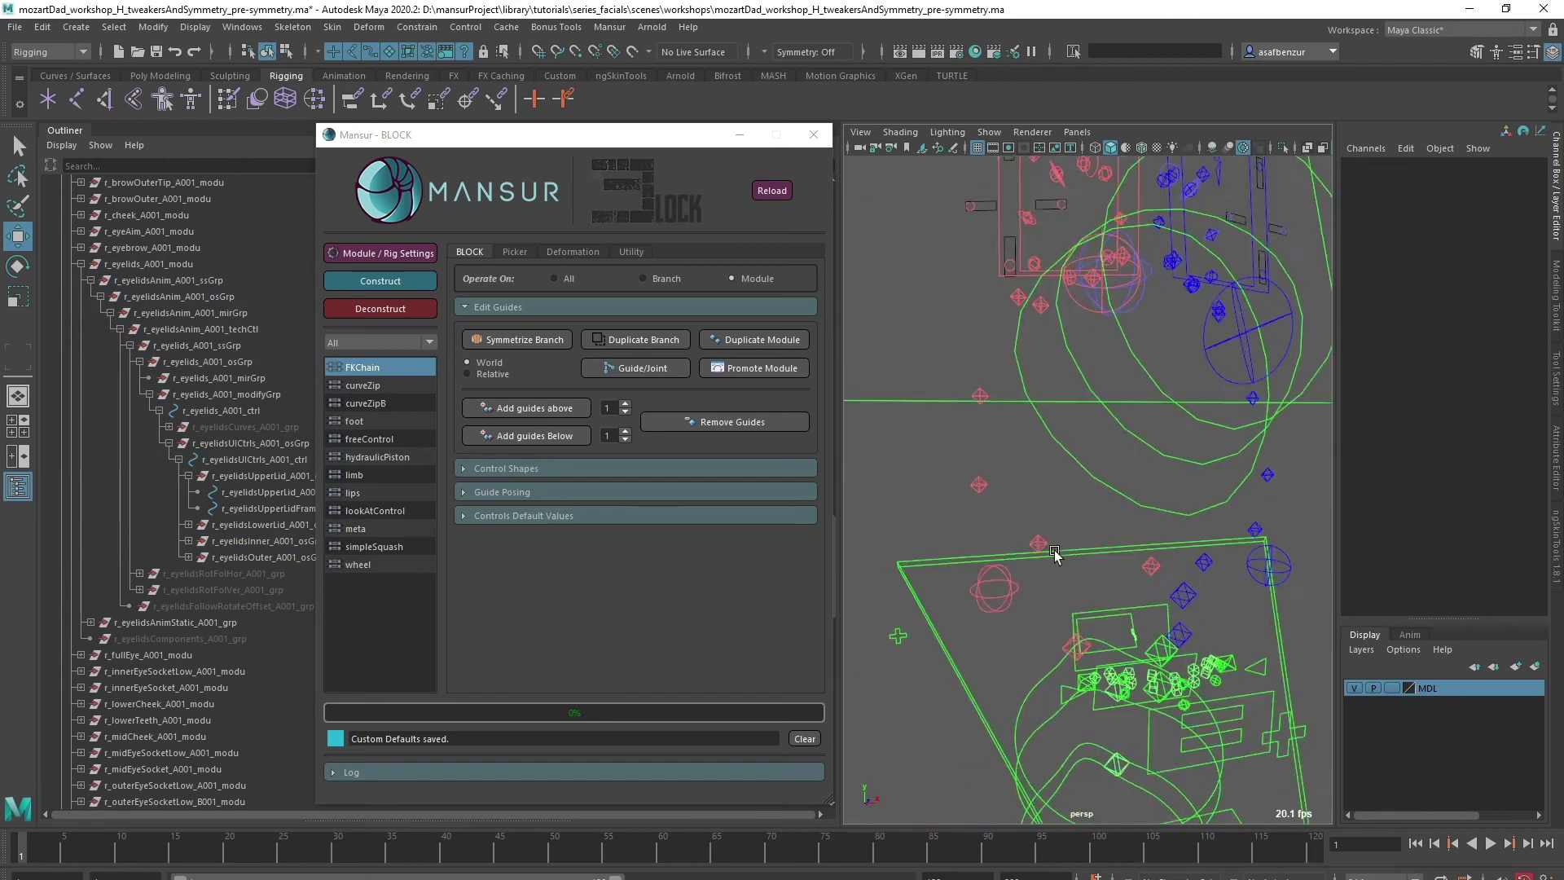
pyautogui.keyDown('alt'); pyautogui.moveTo(1054, 554); pyautogui.dragTo(1034, 461, button='middle'); pyautogui.keyUp('alt')
pyautogui.click(984, 485)
pyautogui.keyDown('alt'); pyautogui.moveTo(1021, 558); pyautogui.dragTo(1058, 513, button='right'); pyautogui.keyUp('alt')
pyautogui.keyDown('alt'); pyautogui.moveTo(1058, 513); pyautogui.dragTo(1176, 684); pyautogui.keyUp('alt')
pyautogui.keyDown('alt'); pyautogui.moveTo(1176, 684); pyautogui.dragTo(1215, 415, button='right'); pyautogui.keyUp('alt')
pyautogui.keyDown('shift'); pyautogui.click(1222, 248); pyautogui.keyUp('shift')
pyautogui.keyDown('alt'); pyautogui.moveTo(1221, 247); pyautogui.dragTo(1030, 515); pyautogui.keyUp('alt')
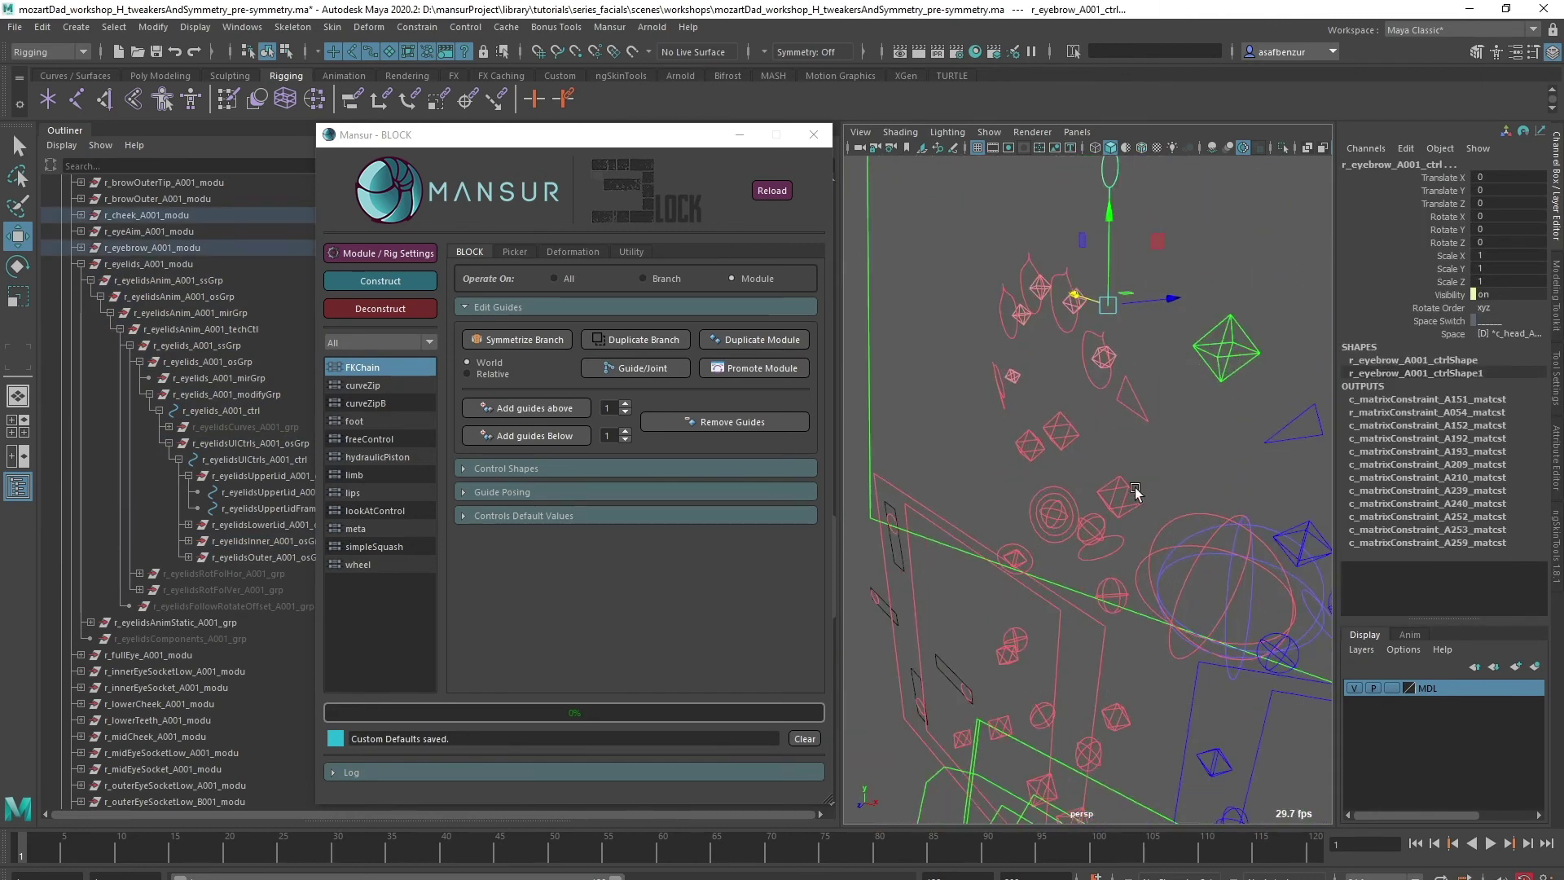
pyautogui.click(1030, 515)
pyautogui.click(572, 252)
pyautogui.click(528, 300)
# Add the selected right-side joints as skin influences to c_body_geo
pyautogui.scroll(-2, 1019, 496)
pyautogui.press('f')
pyautogui.scroll(-10, 214, 593)
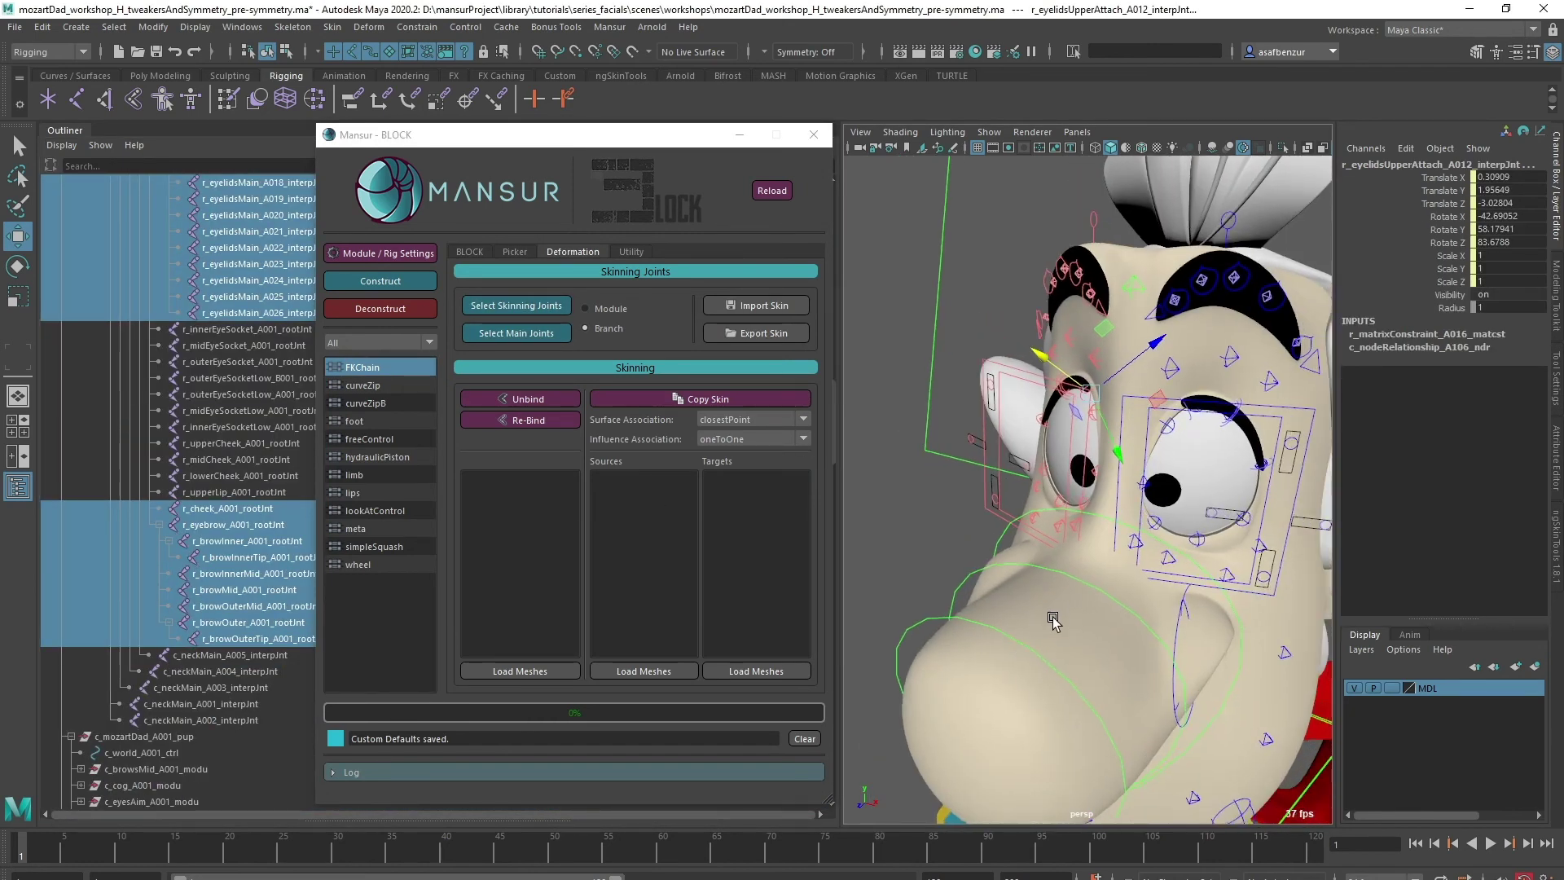
pyautogui.keyDown('shift'); pyautogui.click(1058, 557); pyautogui.keyUp('shift')
pyautogui.click(332, 27)
pyautogui.moveTo(476, 414)
pyautogui.click(602, 414)
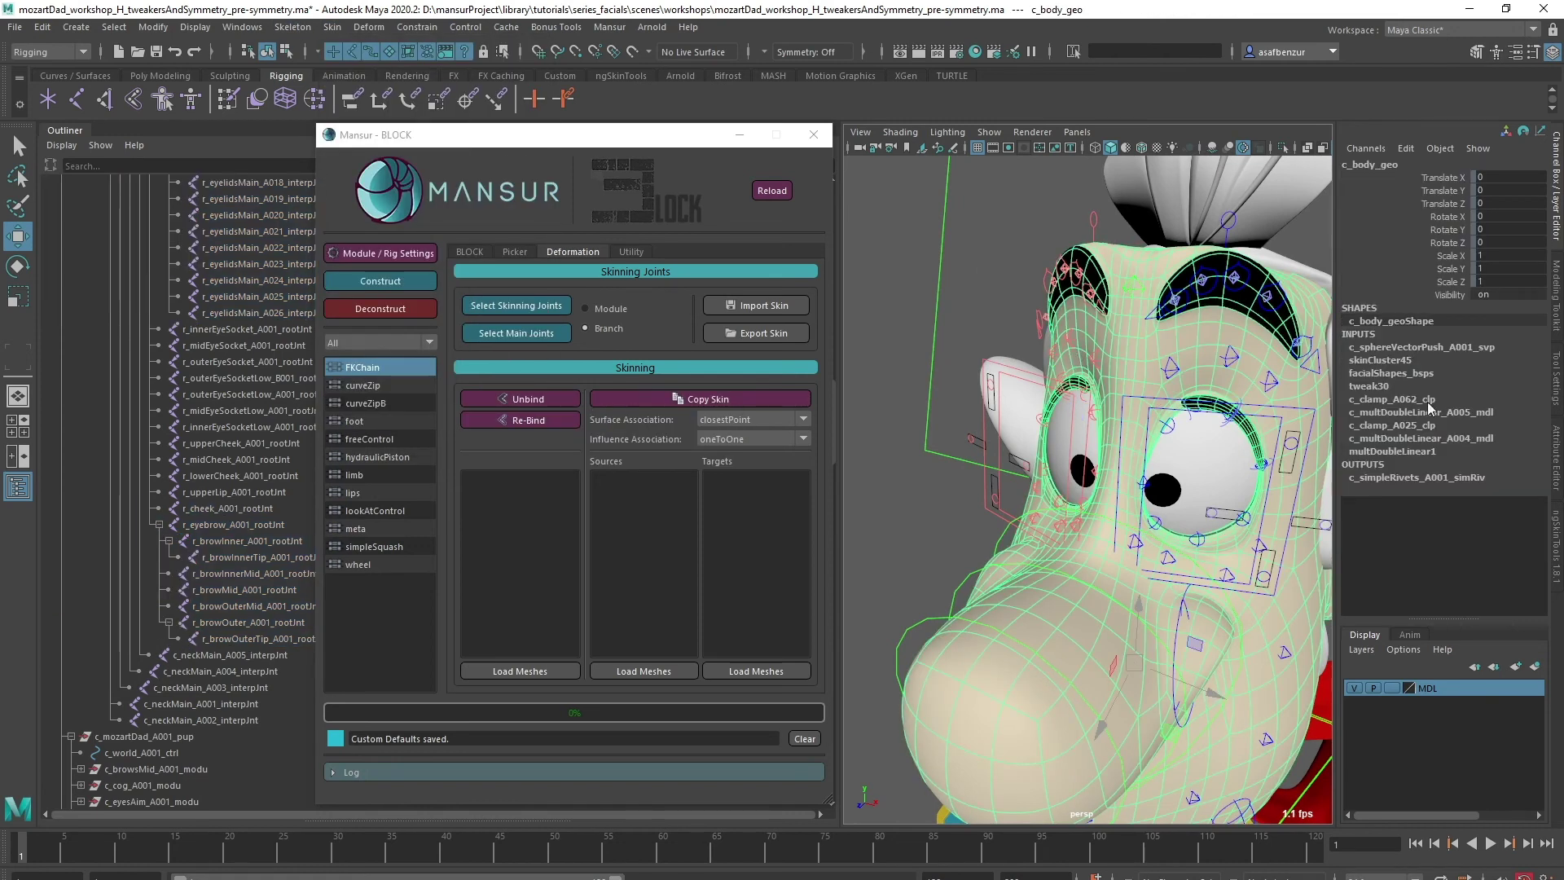
# Mirror the eyelids, lashes and brows skinning layers of c_body_geo from left to right in ngSkinTools
pyautogui.click(1295, 320)
pyautogui.click(1324, 474)
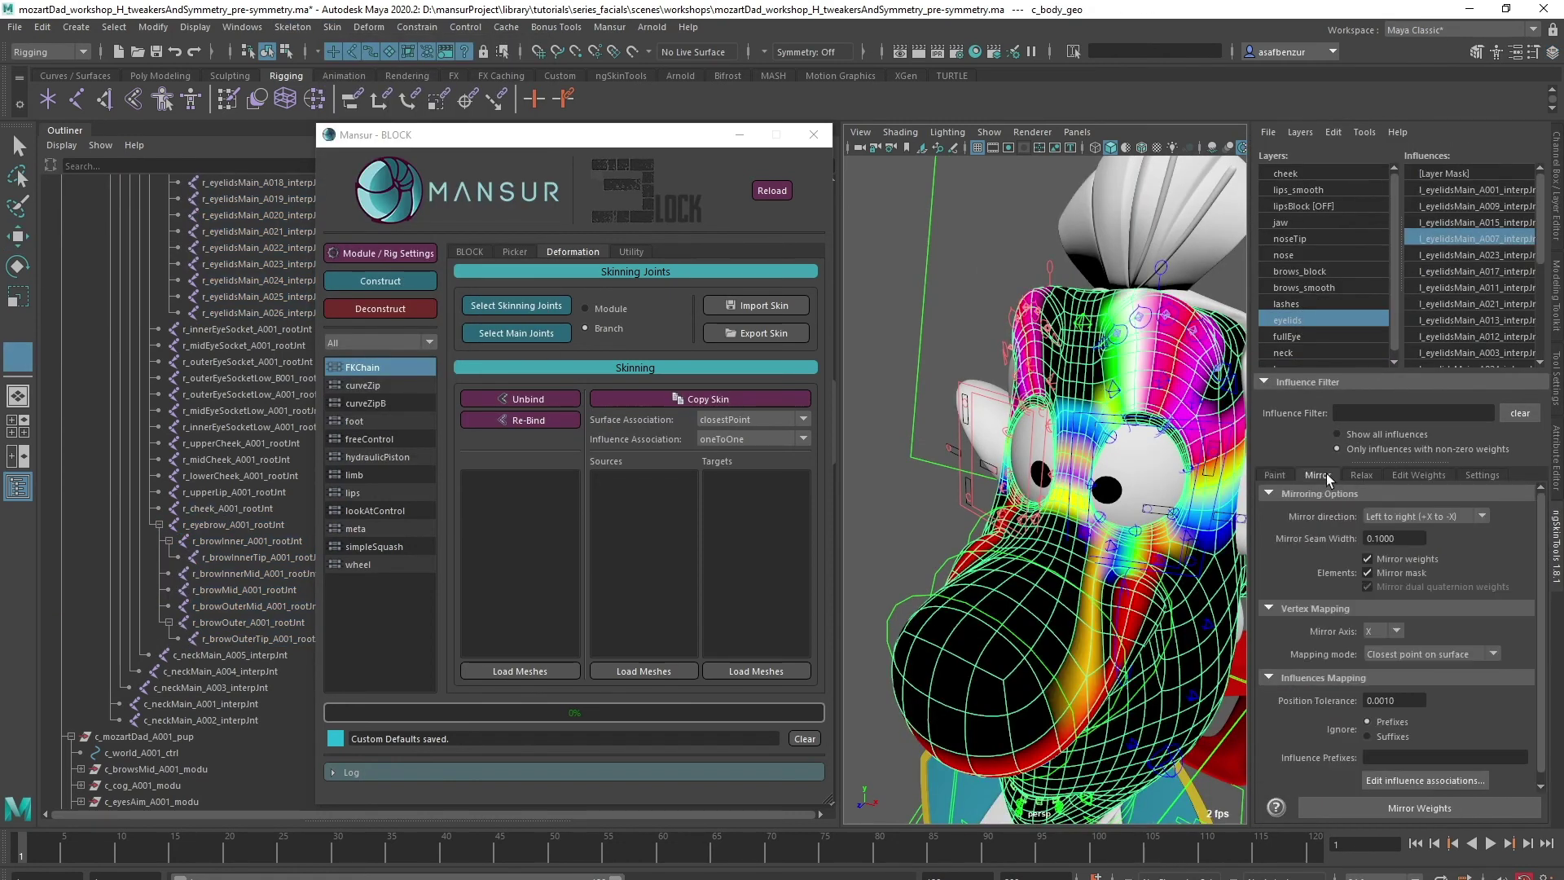
pyautogui.click(1407, 808)
pyautogui.click(1303, 304)
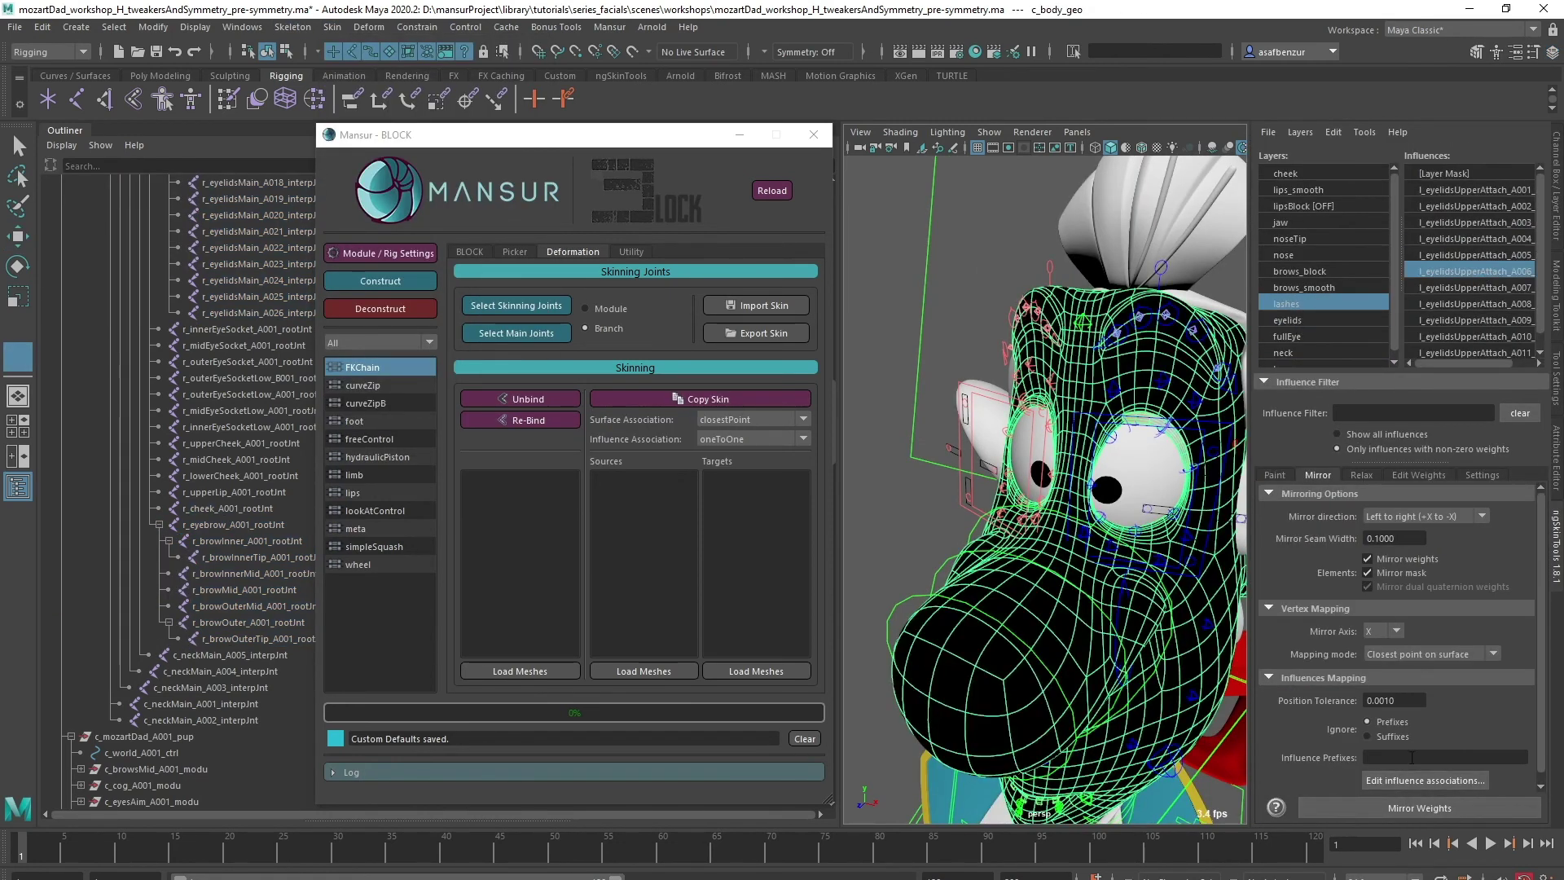
pyautogui.click(1320, 287)
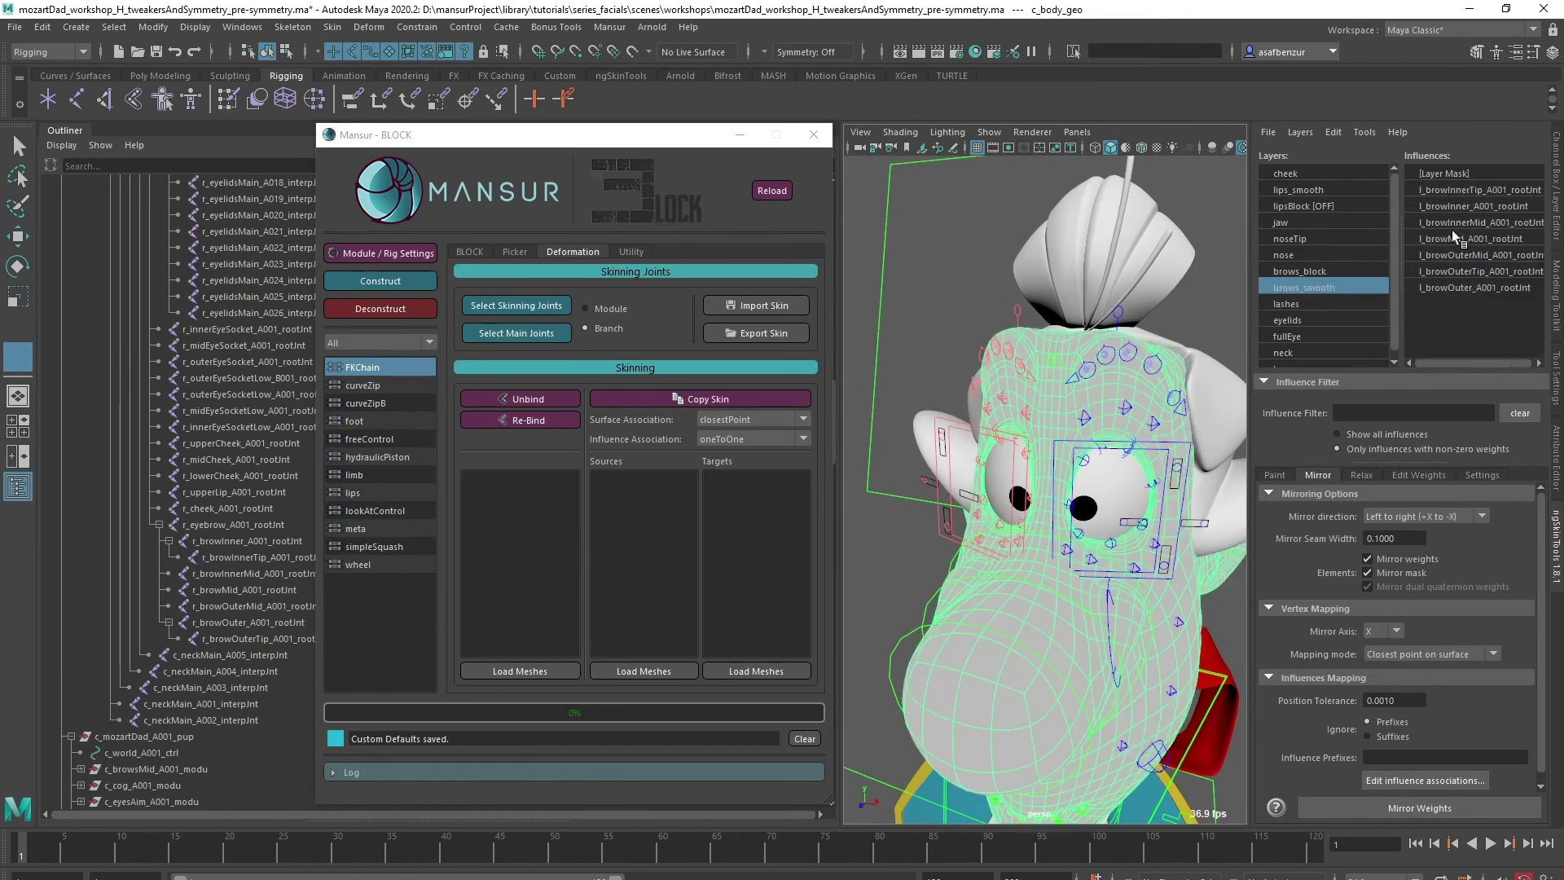
pyautogui.click(1466, 222)
pyautogui.click(1428, 808)
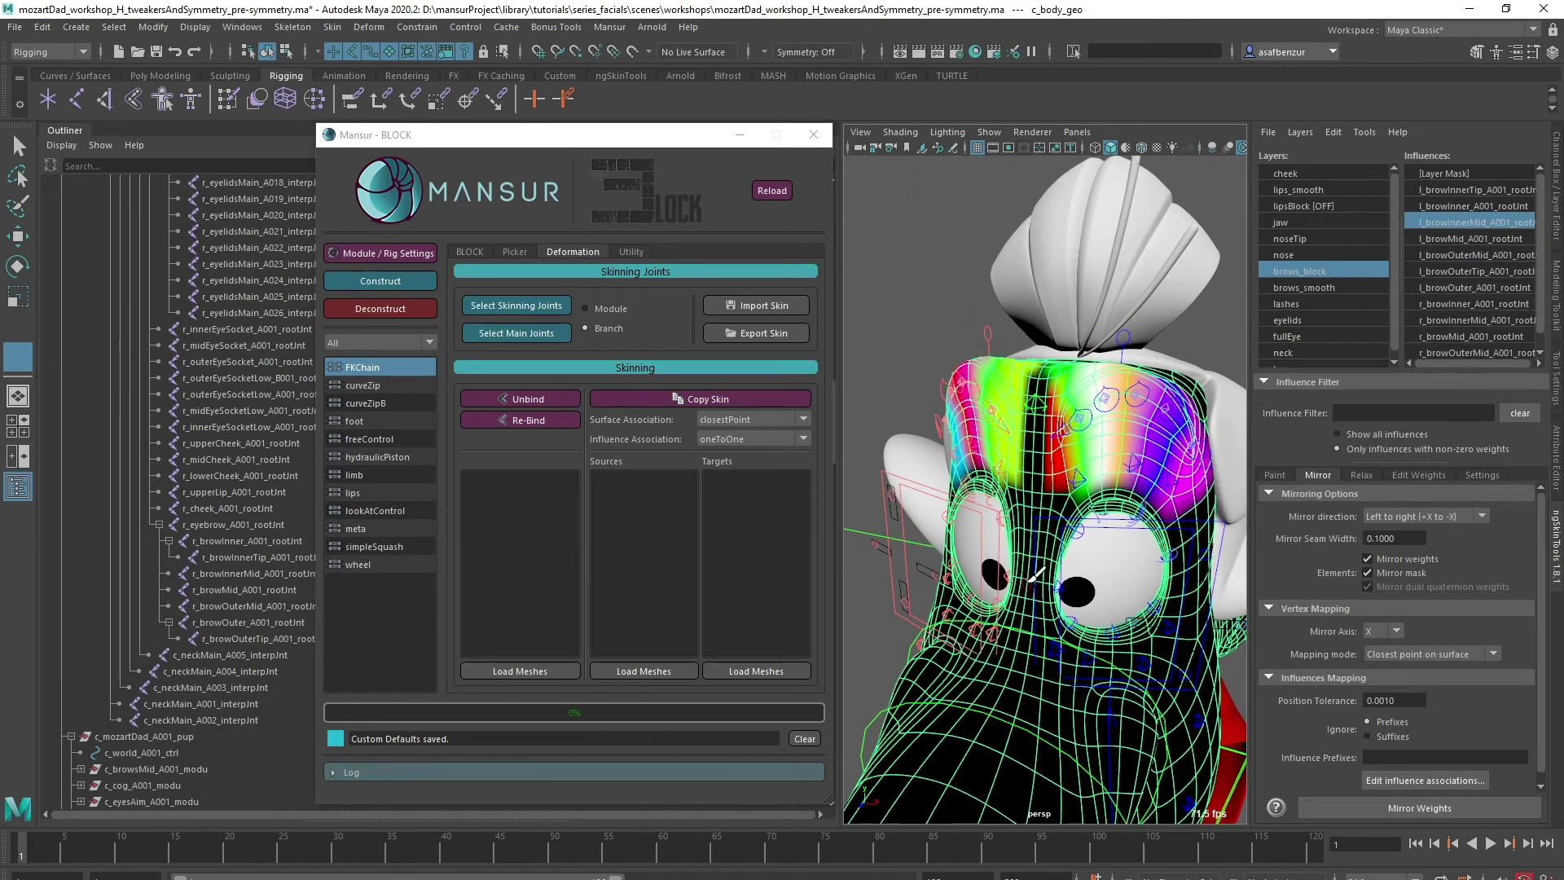
# Mirror the nose and cheek skinning layers of c_body_geo from left to right
pyautogui.click(1293, 255)
pyautogui.click(1476, 206)
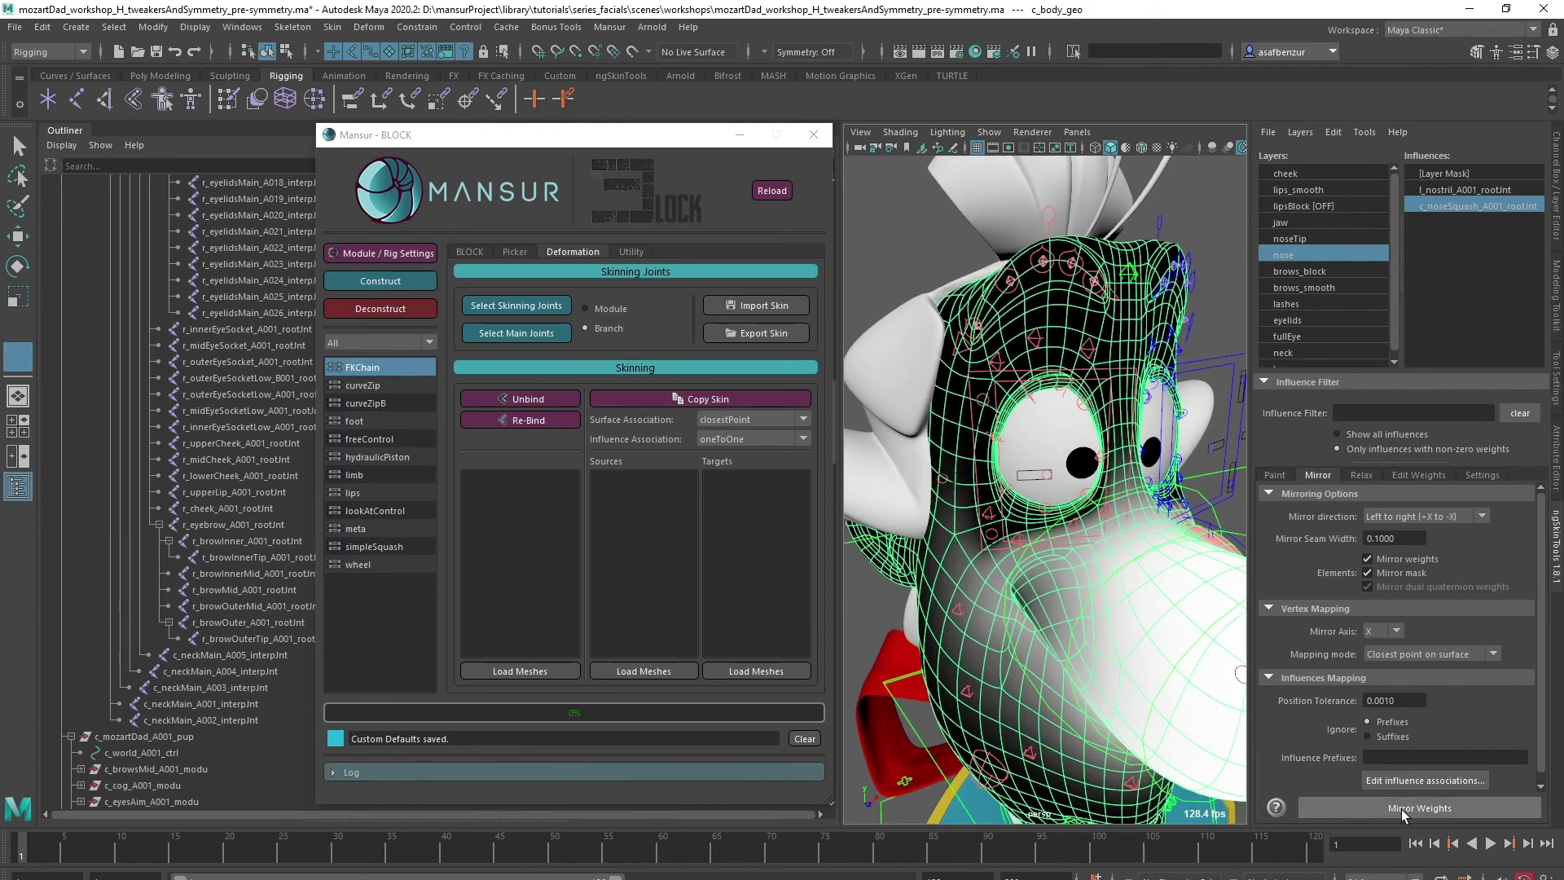
pyautogui.click(1295, 173)
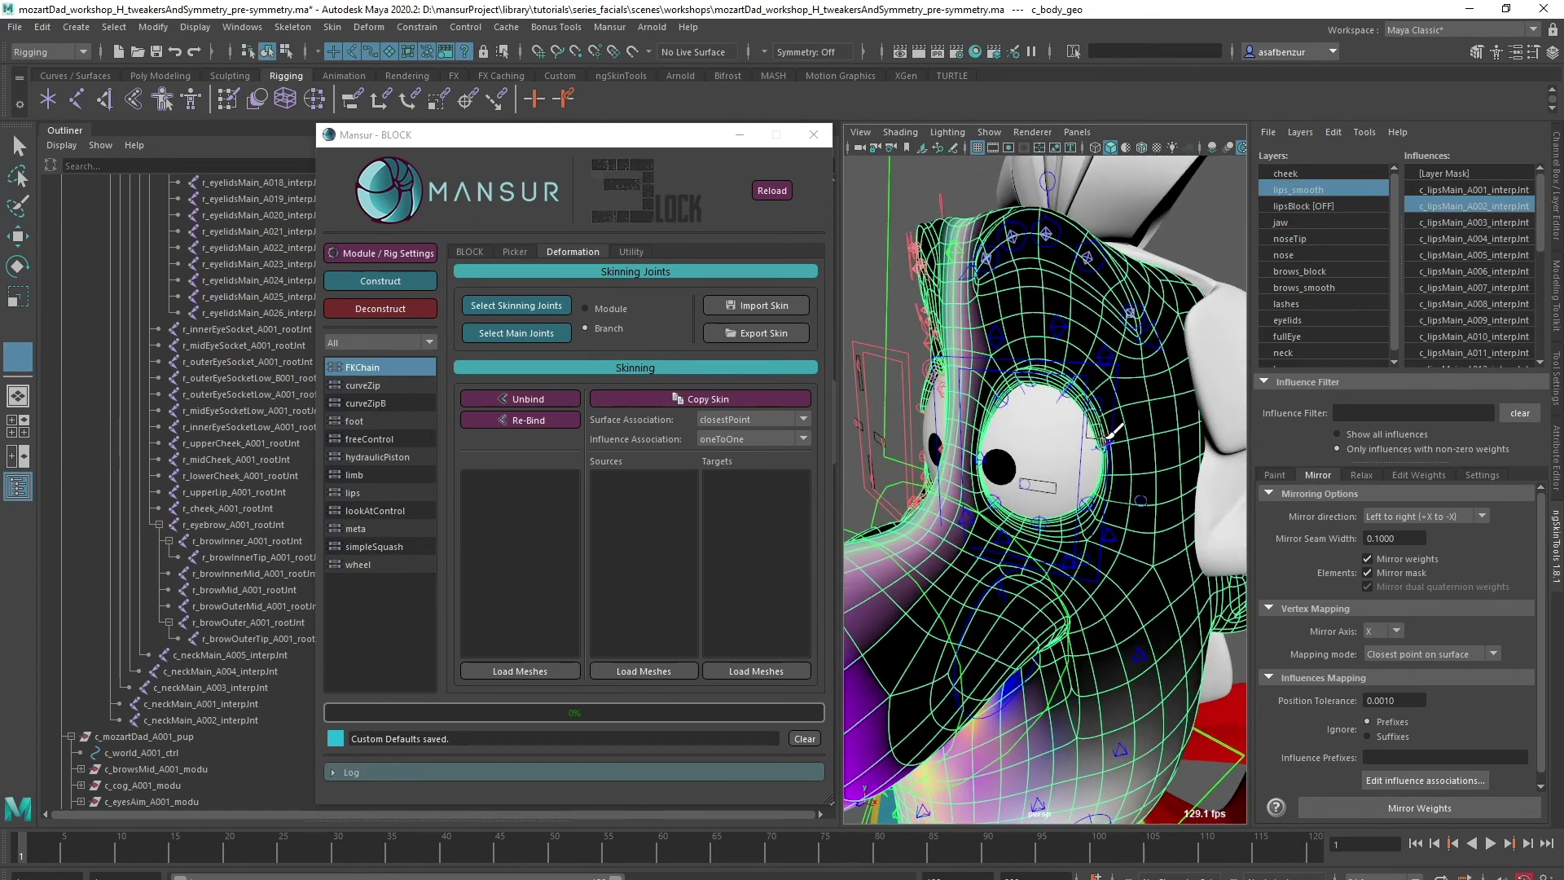
pyautogui.click(1462, 190)
pyautogui.click(1433, 807)
pyautogui.keyDown('alt'); pyautogui.moveTo(1221, 562); pyautogui.dragTo(1173, 565); pyautogui.keyUp('alt')
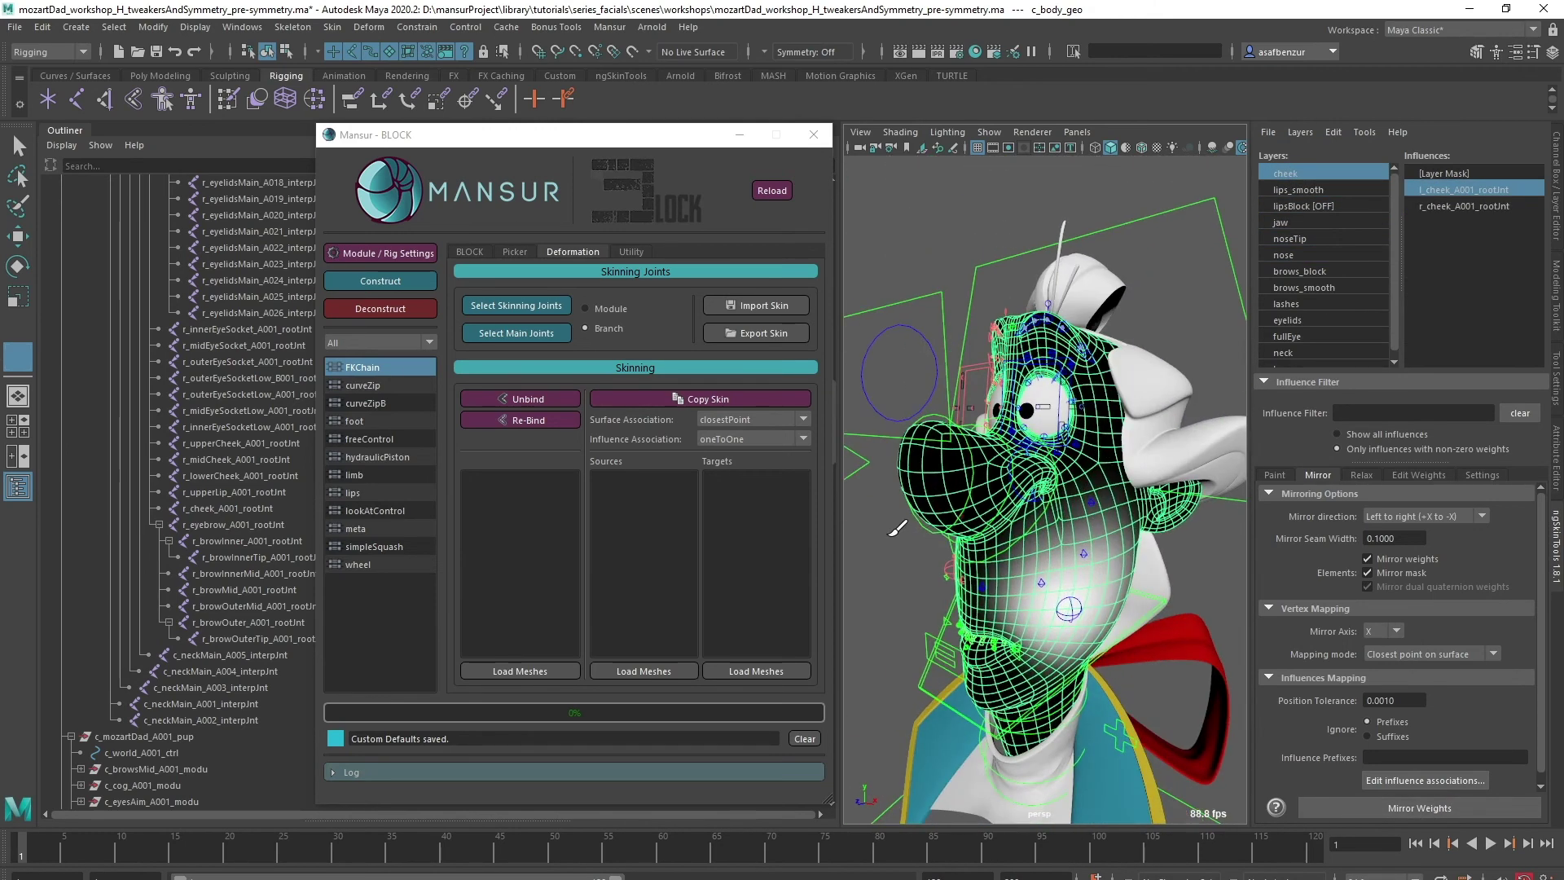
# Select r_eye_geo, check its delete-by-type options, and show its channels
pyautogui.press('w')
pyautogui.click(1203, 568)
pyautogui.scroll(1, 1122, 588)
pyautogui.scroll(20, 123, 328)
pyautogui.click(122, 329)
pyautogui.click(42, 27)
pyautogui.moveTo(228, 218)
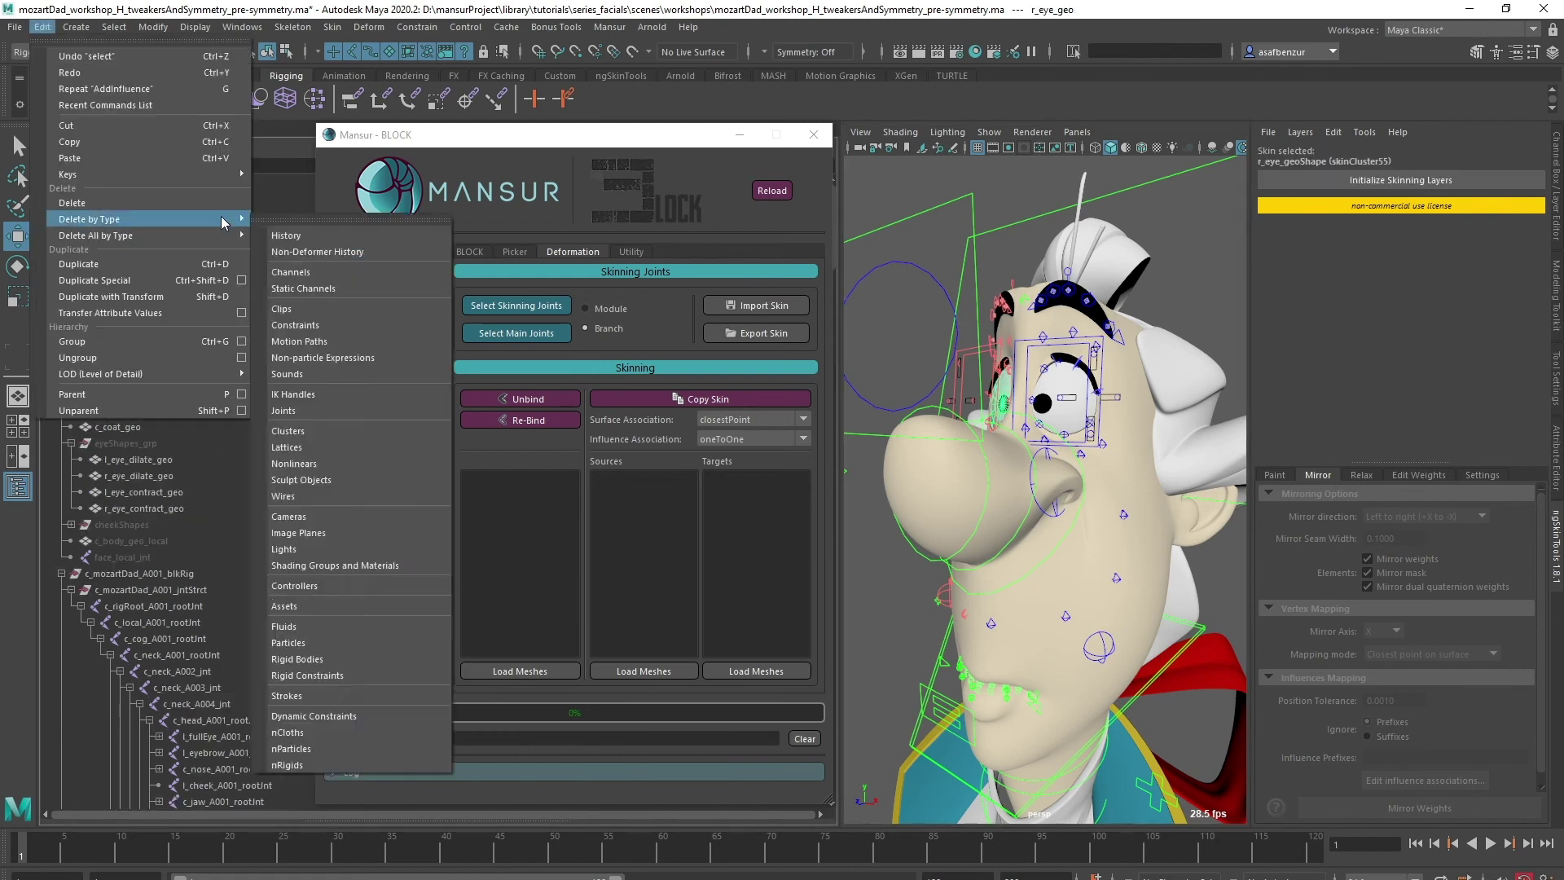
pyautogui.click(293, 218)
pyautogui.click(1554, 155)
# Bind r_eye_geo to the right eye's joint with Bind Skin
pyautogui.click(920, 342)
pyautogui.keyDown('alt'); pyautogui.moveTo(872, 375); pyautogui.dragTo(915, 367); pyautogui.keyUp('alt')
pyautogui.click(915, 366)
pyautogui.keyDown('alt'); pyautogui.moveTo(1067, 497); pyautogui.dragTo(1013, 513); pyautogui.keyUp('alt')
pyautogui.keyDown('shift'); pyautogui.click(1086, 391); pyautogui.keyUp('shift')
pyautogui.click(332, 27)
pyautogui.click(359, 72)
pyautogui.click(1041, 401)
# Test the right eye's skinning by moving its controls
pyautogui.scroll(-2, 1040, 401)
pyautogui.click(1018, 431)
pyautogui.moveTo(1051, 391); pyautogui.dragTo(1109, 269)
pyautogui.moveTo(1055, 499); pyautogui.dragTo(958, 437)
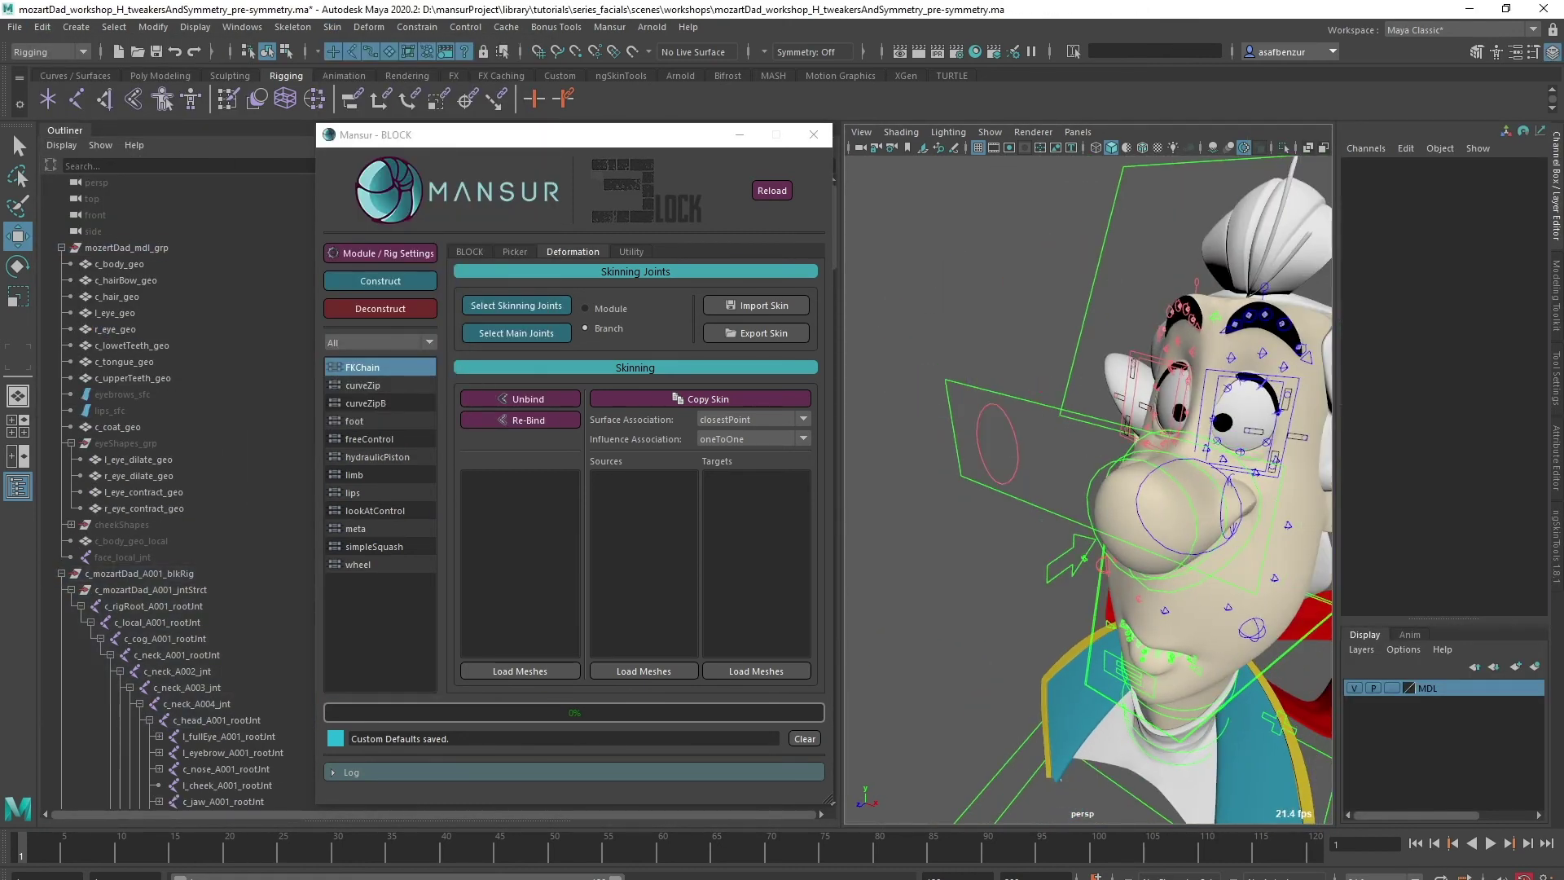
# Hide c_body_geo_local and make c_body_geo visible again
pyautogui.click(154, 541)
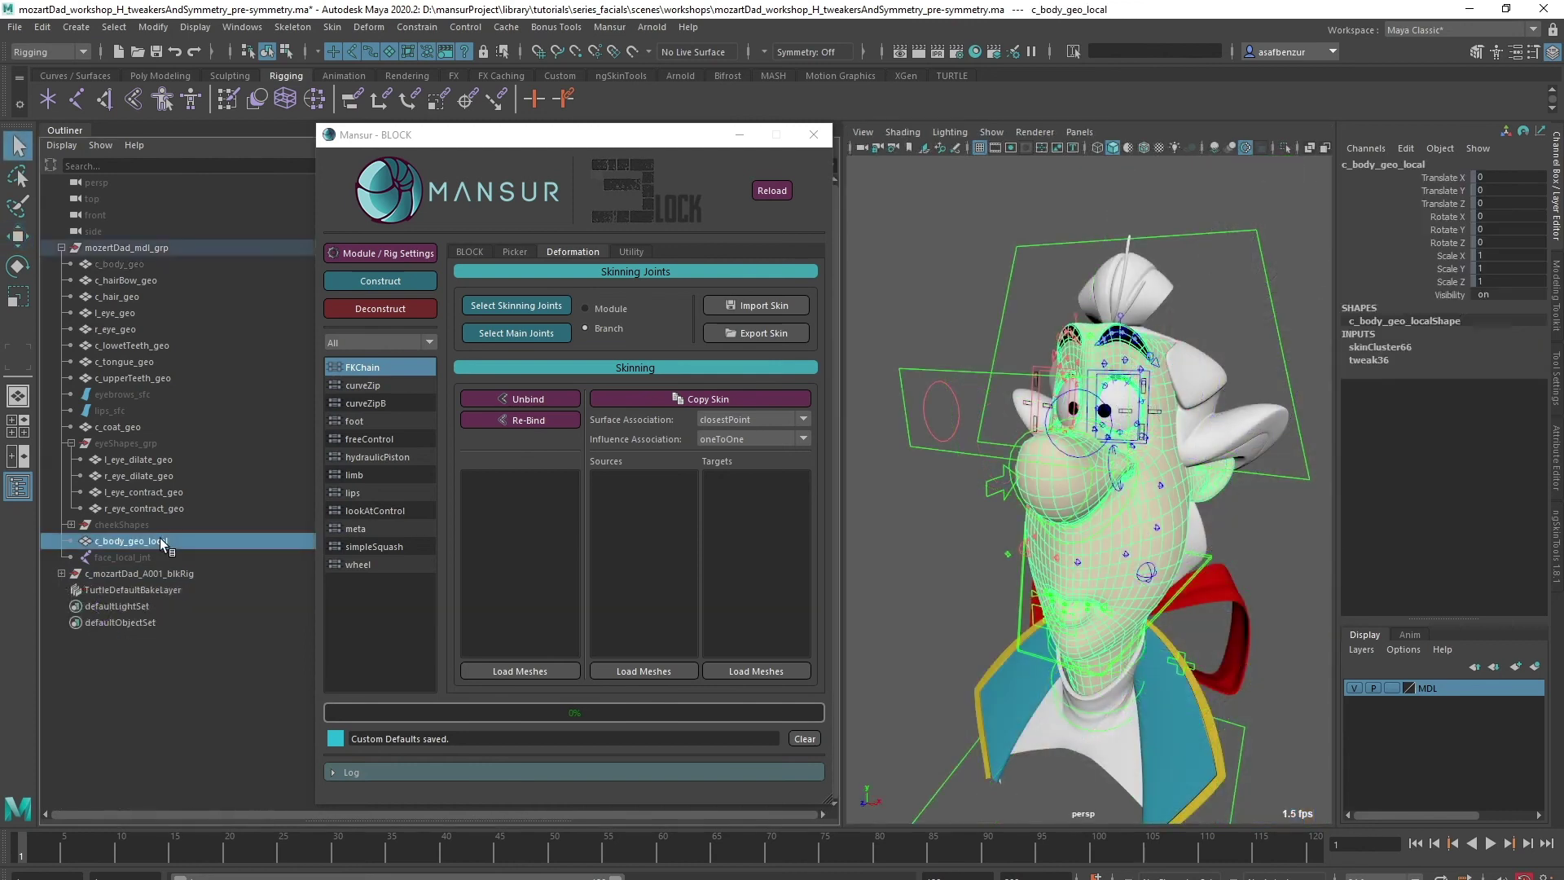
pyautogui.click(171, 265)
pyautogui.hotkey('ctrl', 'h')
pyautogui.keyDown('alt'); pyautogui.moveTo(953, 574); pyautogui.dragTo(1140, 570); pyautogui.keyUp('alt')
# Set the skinning-joint selection scope to Module and collapse the rig hierarchy in the outliner
pyautogui.click(958, 192)
pyautogui.keyDown('alt'); pyautogui.moveTo(1018, 268); pyautogui.dragTo(1018, 432, button='middle'); pyautogui.keyUp('alt')
pyautogui.click(1107, 399)
pyautogui.click(916, 349)
pyautogui.click(978, 350)
pyautogui.keyDown('alt'); pyautogui.moveTo(1059, 407); pyautogui.dragTo(937, 408); pyautogui.keyUp('alt')
pyautogui.click(586, 308)
pyautogui.click(61, 573)
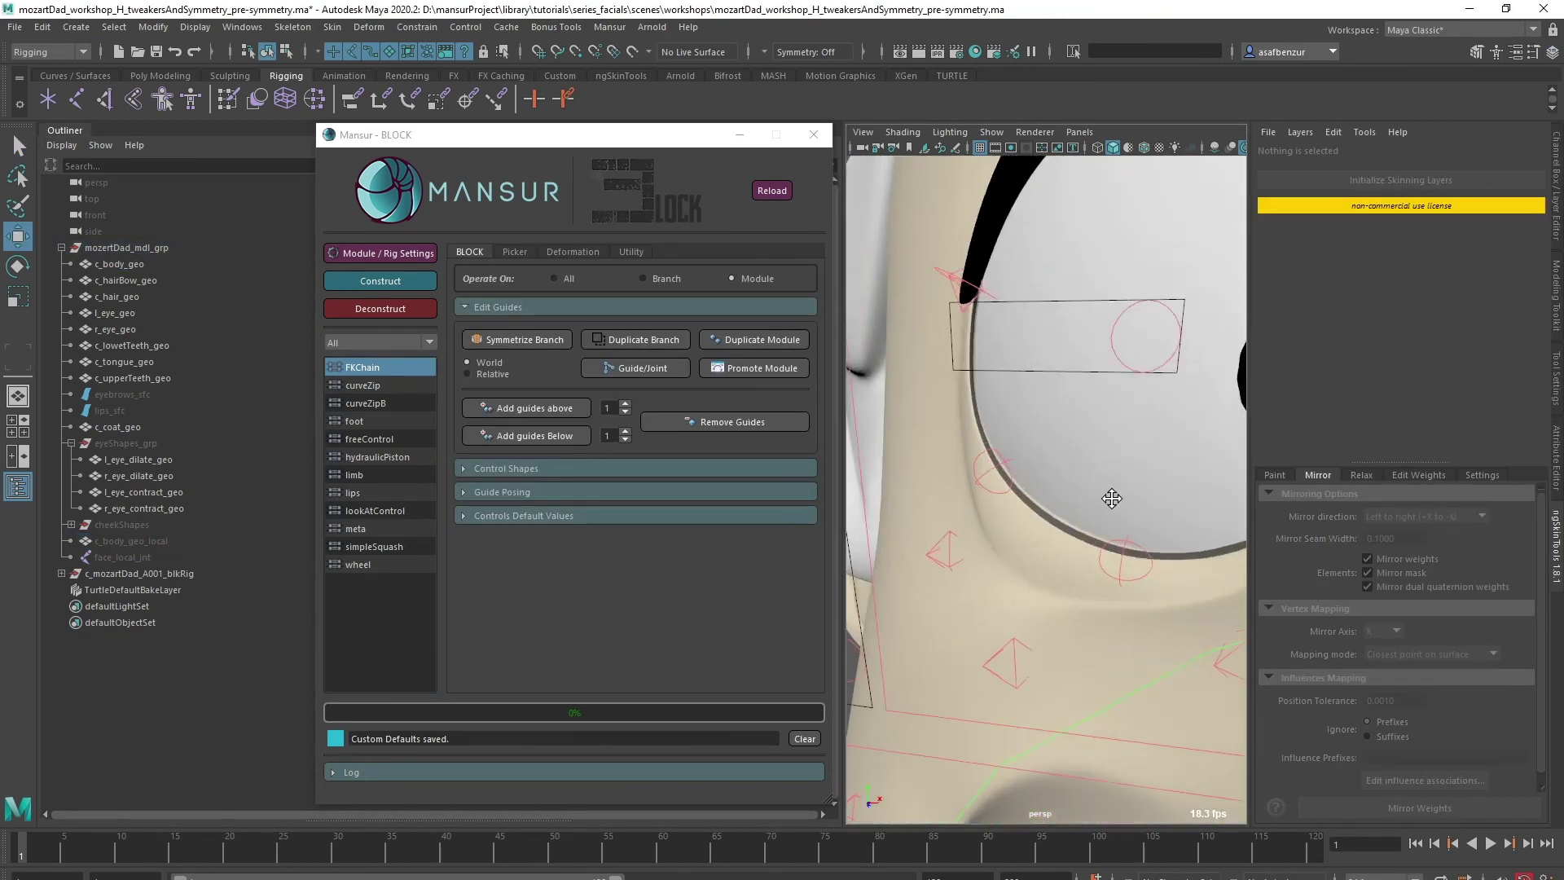
# Examine the right upper eyelid tweak controls and the lash area around the right eye
pyautogui.keyDown('alt'); pyautogui.moveTo(1110, 500); pyautogui.dragTo(1029, 548); pyautogui.keyUp('alt')
pyautogui.scroll(5, 993, 497)
pyautogui.click(961, 369)
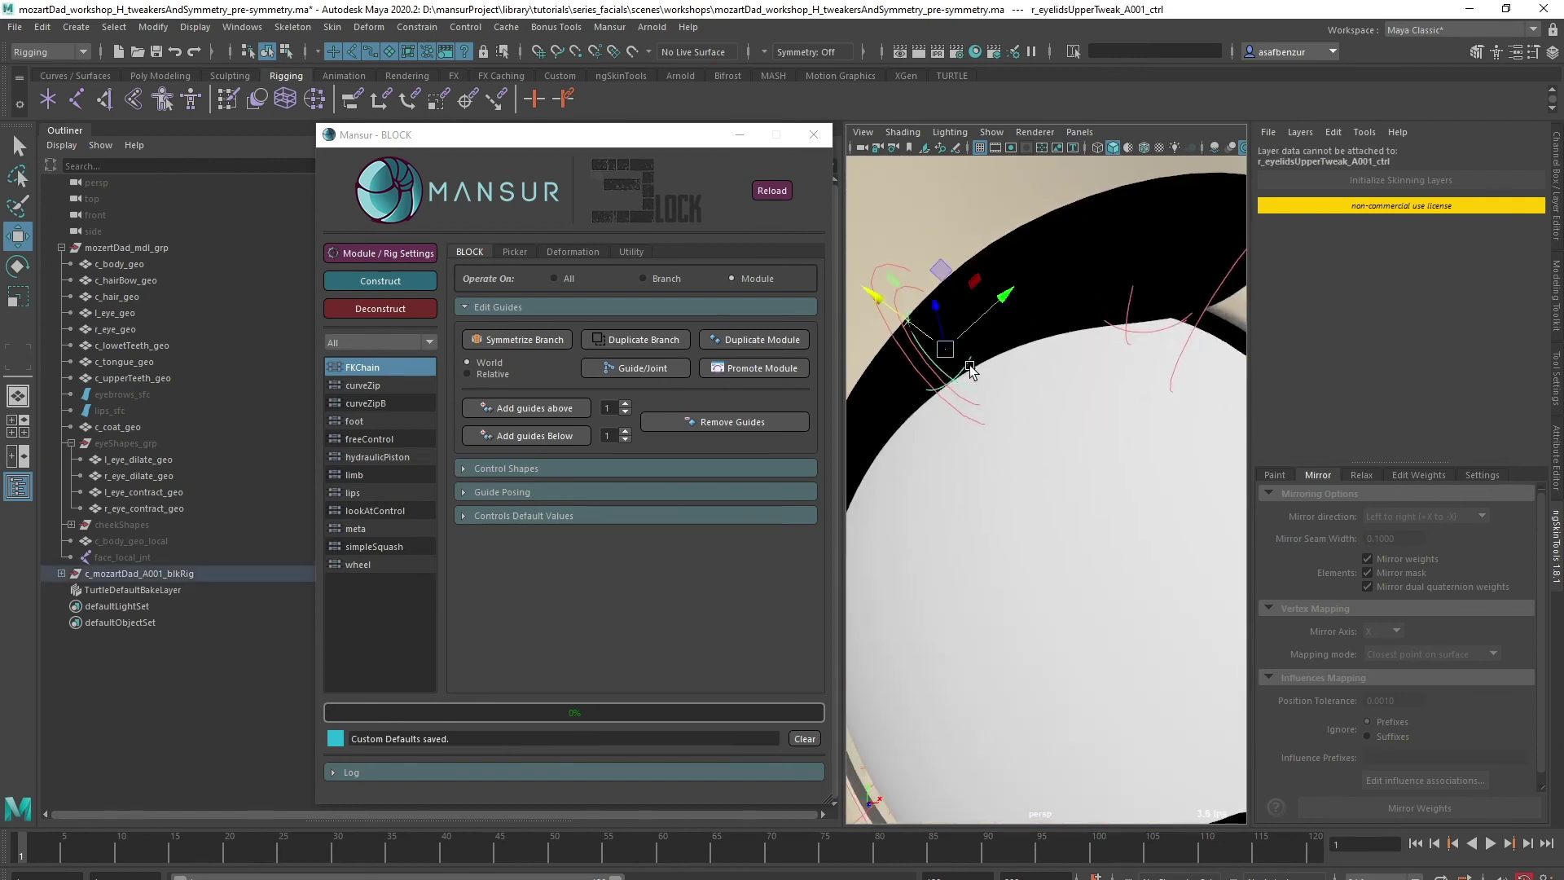
pyautogui.scroll(-3, 1065, 374)
pyautogui.moveTo(1068, 451); pyautogui.dragTo(1144, 397)
pyautogui.keyDown('alt'); pyautogui.moveTo(1144, 397); pyautogui.dragTo(1257, 471); pyautogui.keyUp('alt')
pyautogui.keyDown('alt'); pyautogui.moveTo(1257, 470); pyautogui.dragTo(1104, 560, button='middle'); pyautogui.keyUp('alt')
pyautogui.keyDown('alt'); pyautogui.moveTo(1104, 562); pyautogui.dragTo(950, 461); pyautogui.keyUp('alt')
pyautogui.click(1197, 350)
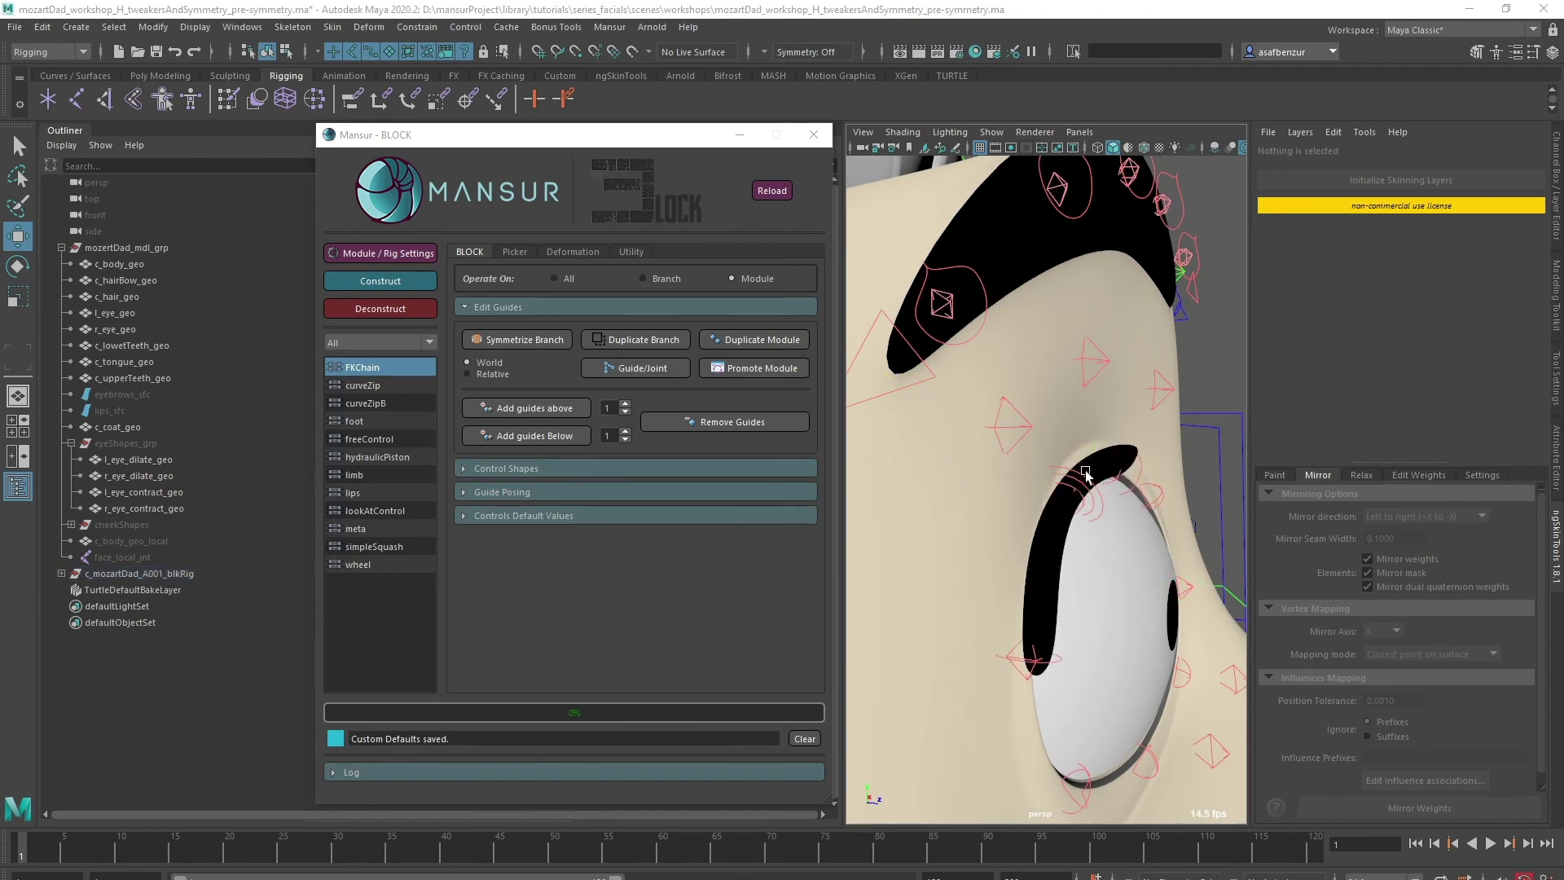
# Deconstruct the rig back to its guides
pyautogui.click(1152, 493)
pyautogui.keyDown('alt'); pyautogui.moveTo(1214, 497); pyautogui.dragTo(1037, 509); pyautogui.keyUp('alt')
pyautogui.click(402, 308)
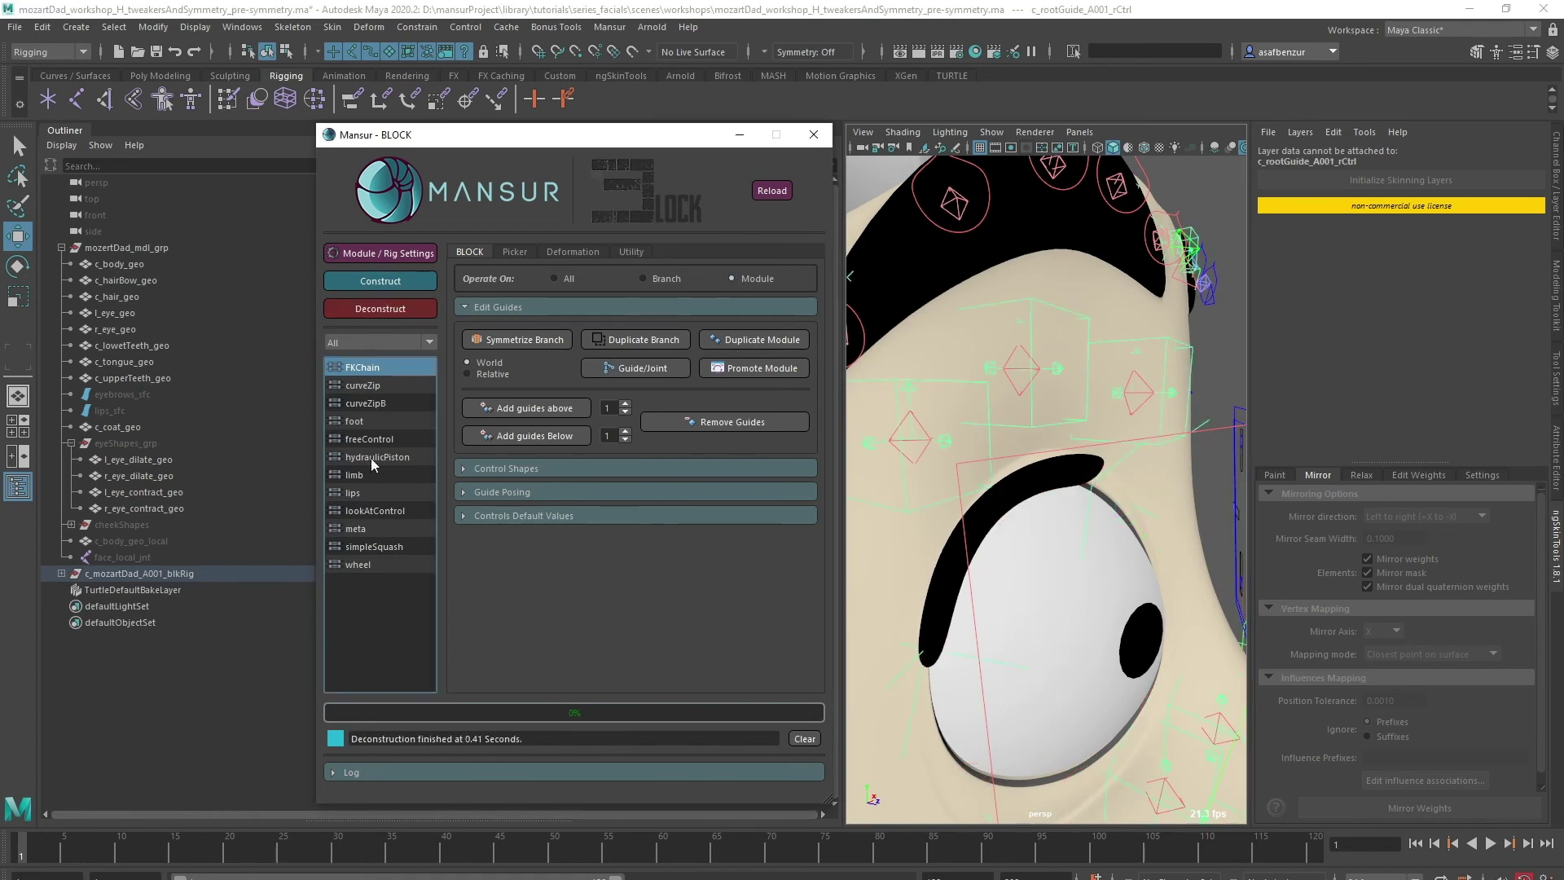
# Update the right eyelids module's tweak control settings and construct the rig again
pyautogui.click(1088, 483)
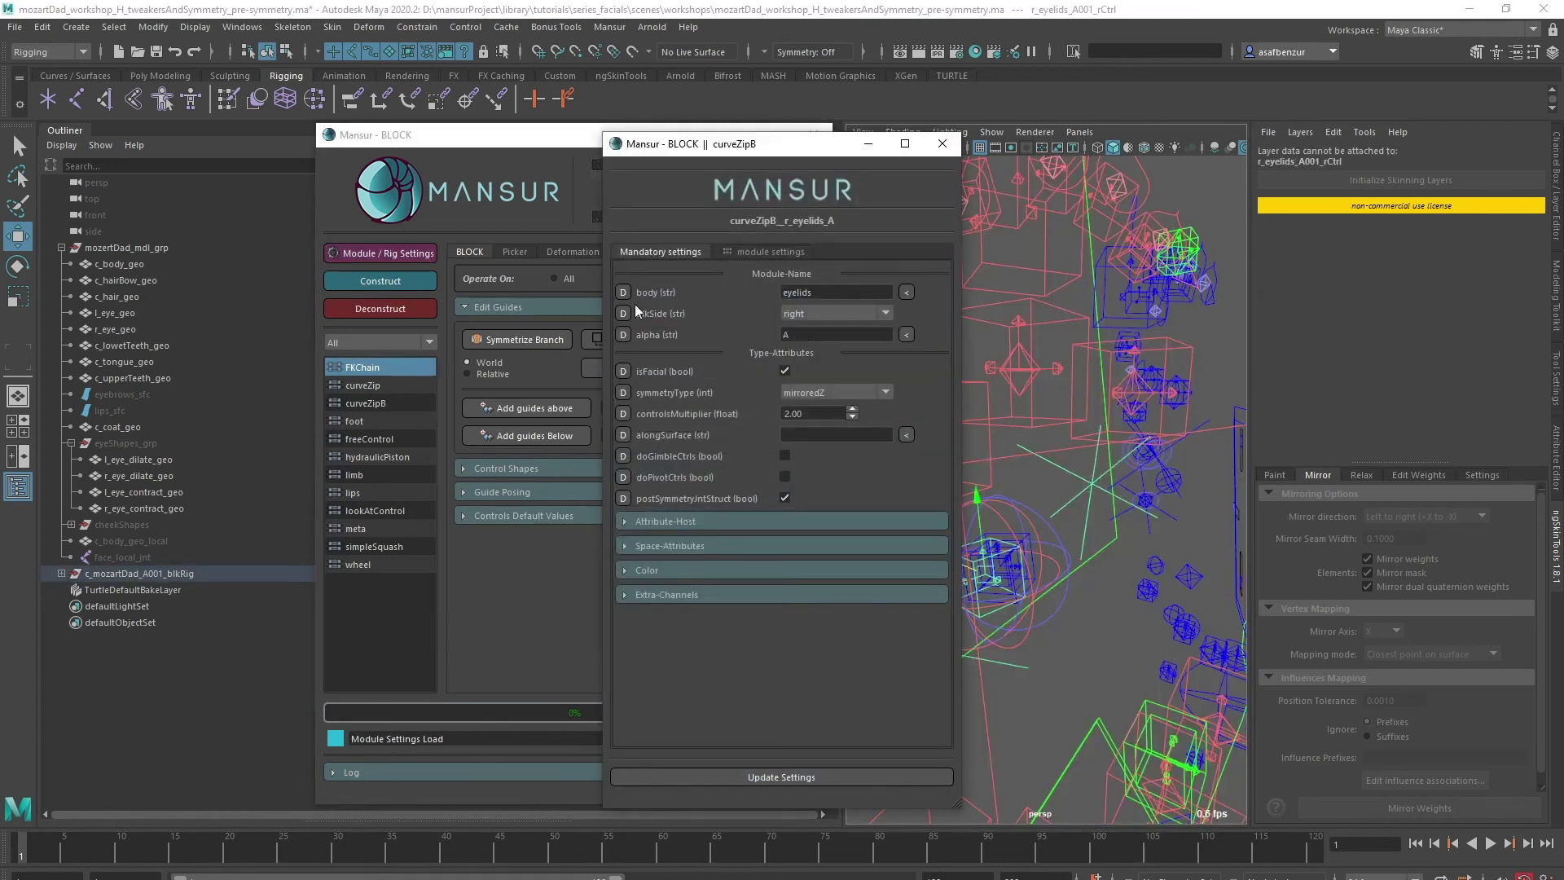
pyautogui.click(692, 527)
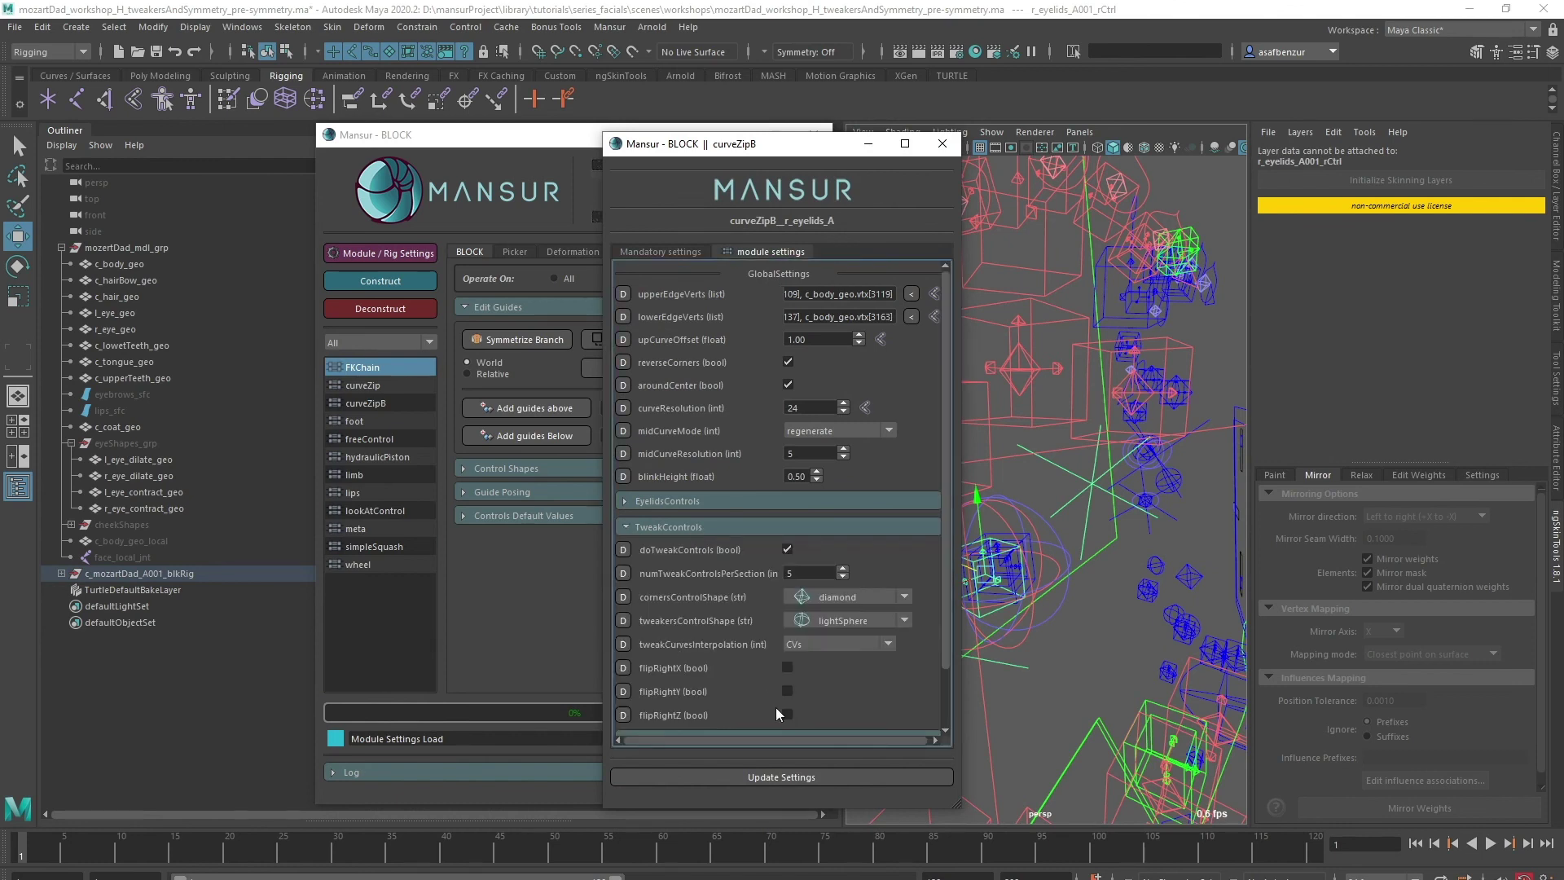
pyautogui.click(754, 774)
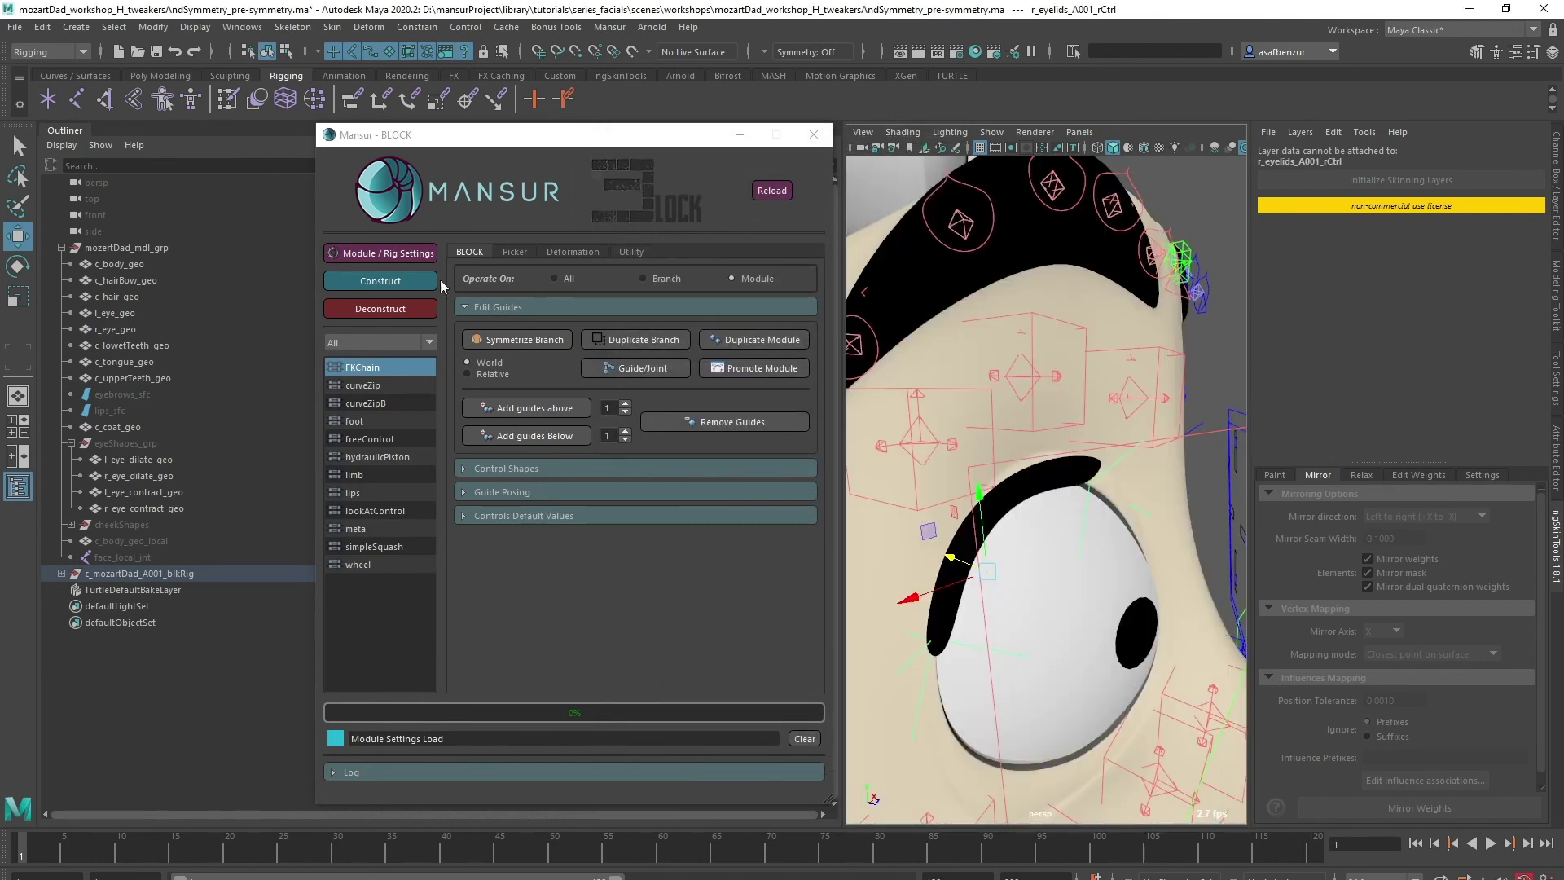
pyautogui.click(339, 286)
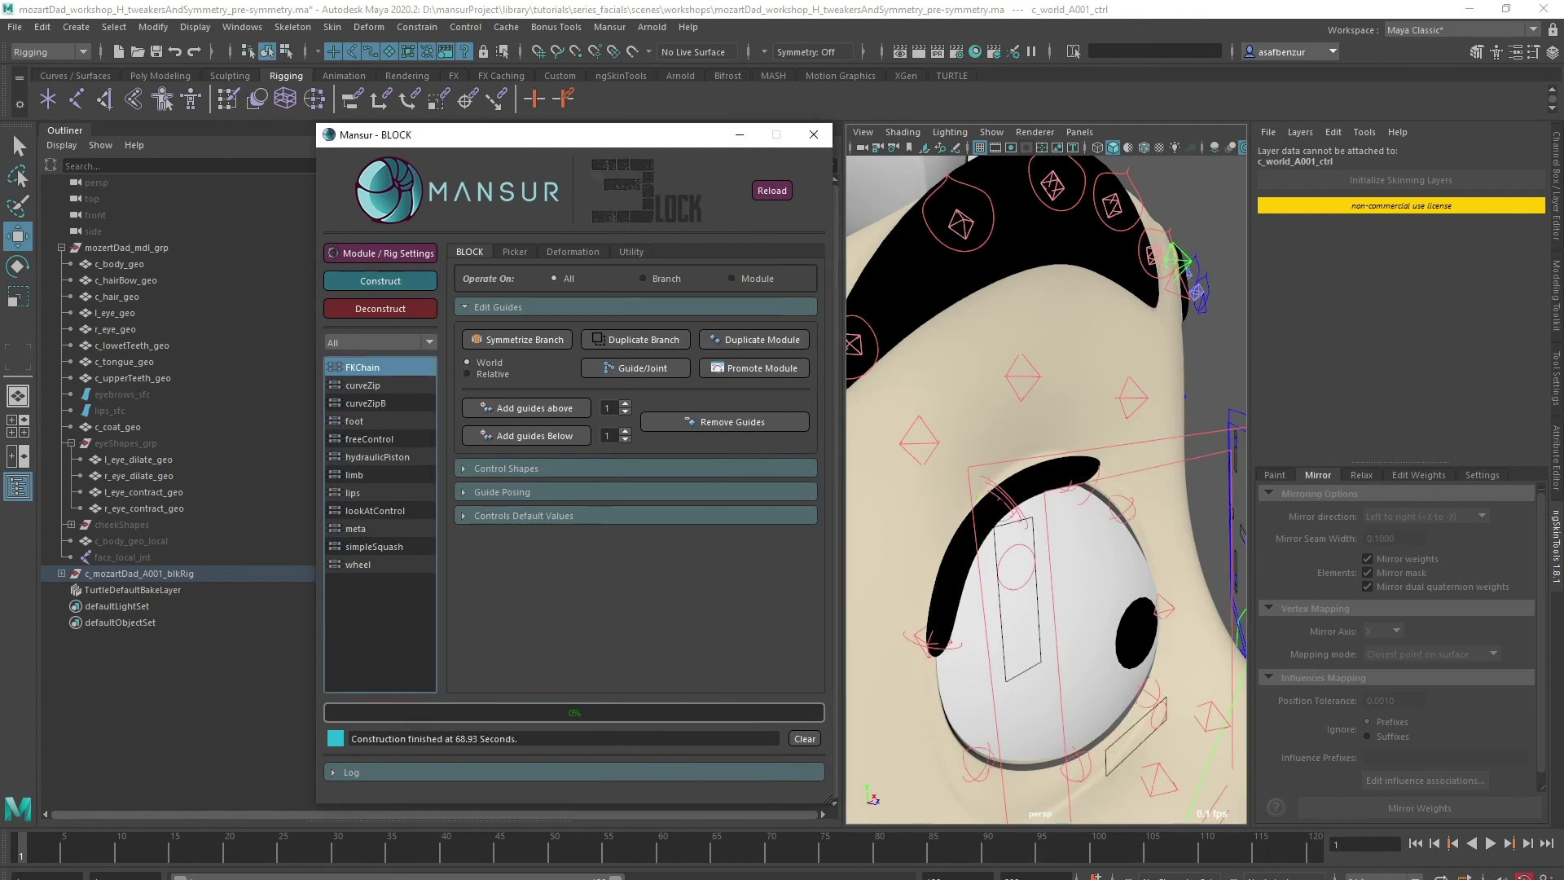
# Try moving the right upper eyelid tweak control, undo the move and inspect the eye area
pyautogui.click(1123, 505)
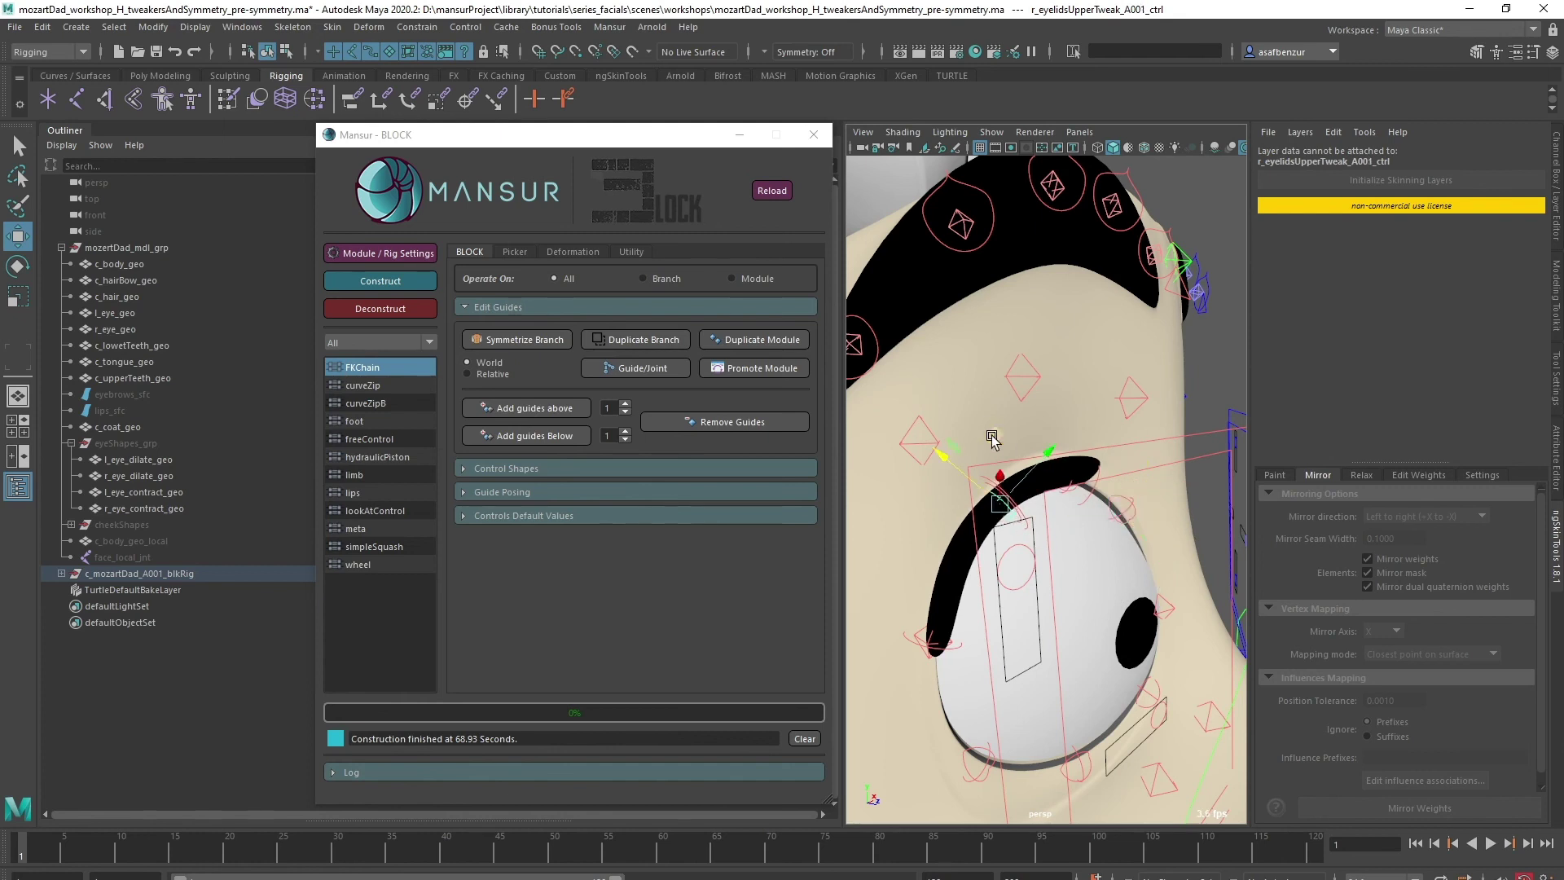
pyautogui.moveTo(992, 437); pyautogui.dragTo(1145, 483)
pyautogui.hotkey('ctrl', 'z')
pyautogui.click(1209, 346)
pyautogui.keyDown('alt'); pyautogui.moveTo(1210, 346); pyautogui.dragTo(1055, 543, button='right'); pyautogui.keyUp('alt')
pyautogui.keyDown('alt'); pyautogui.moveTo(1055, 543); pyautogui.dragTo(969, 487); pyautogui.keyUp('alt')
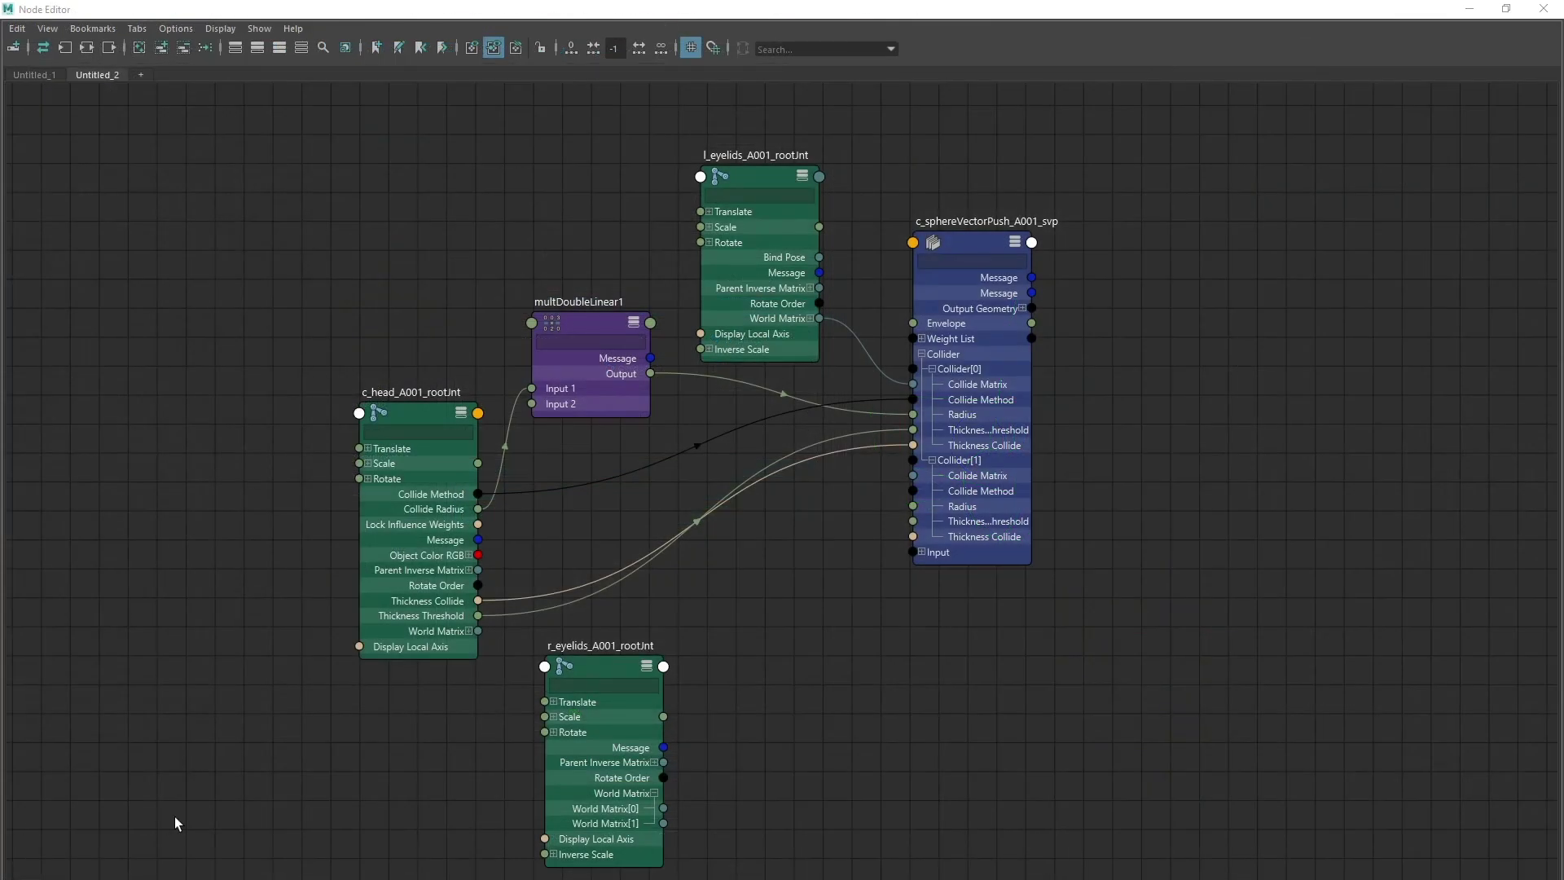
# Connect r_eyelids World Matrix[0], head Collide Method, multDoubleLinear1 Output and head Thickness Collide to the matching Collider[1] inputs of c_sphereVectorPush_A001_svp
pyautogui.moveTo(664, 806); pyautogui.dragTo(927, 471)
pyautogui.moveTo(478, 494); pyautogui.dragTo(912, 491)
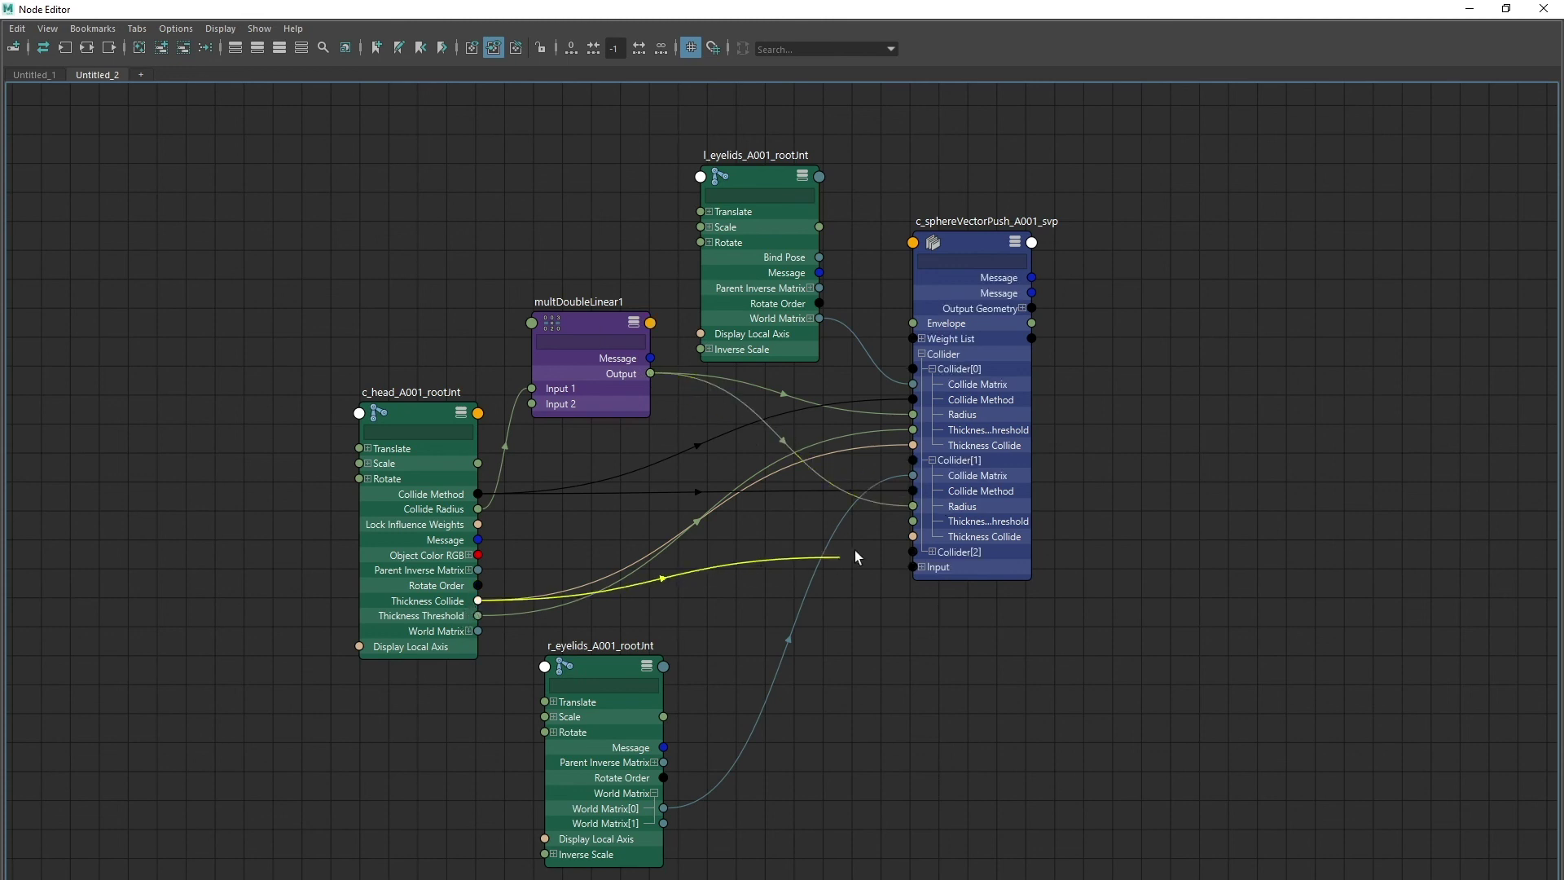
pyautogui.moveTo(882, 546); pyautogui.dragTo(926, 539)
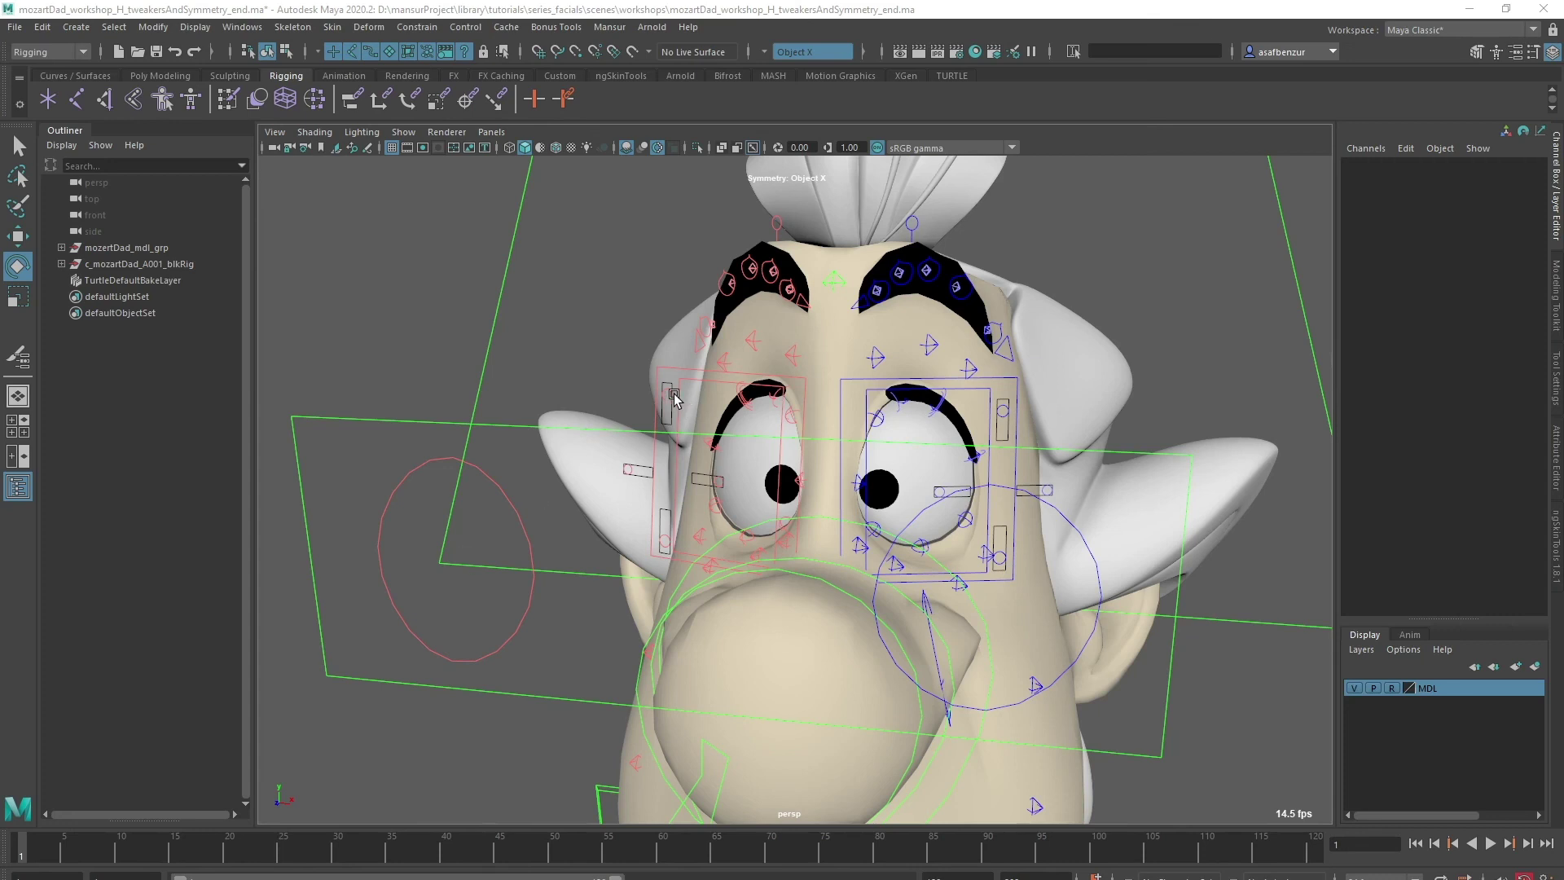
# Try closing and rotating both upper eyelids with their controls, and undo the changes
pyautogui.click(668, 395)
pyautogui.press('w')
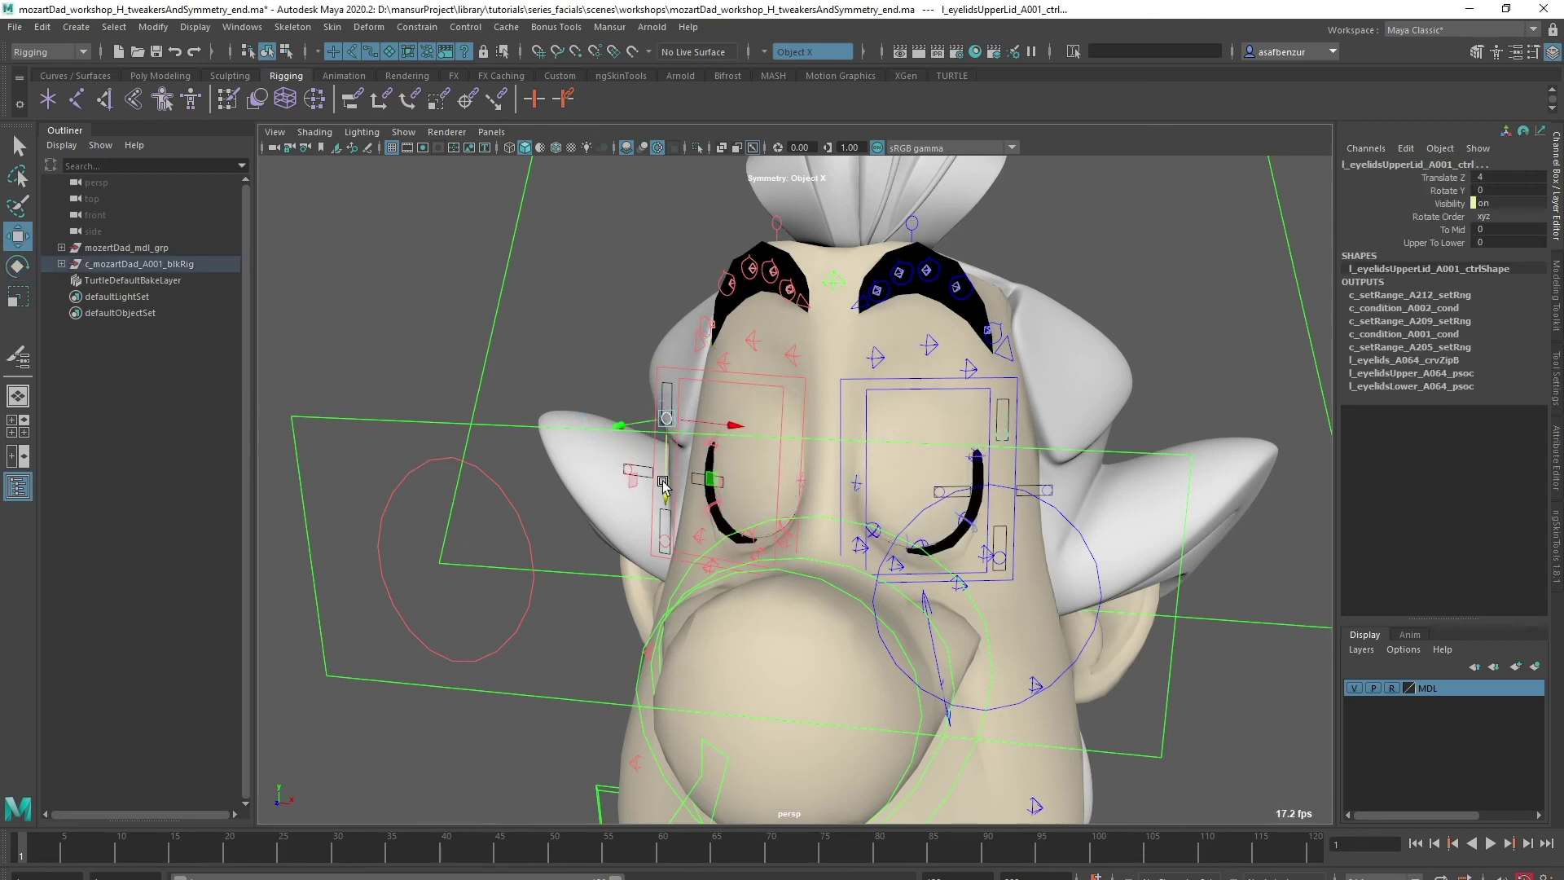
pyautogui.moveTo(712, 492); pyautogui.dragTo(718, 432, button='middle')
pyautogui.press('e')
pyautogui.moveTo(725, 369); pyautogui.dragTo(671, 335)
pyautogui.hotkey('ctrl', 'z')
pyautogui.keyDown('alt'); pyautogui.moveTo(802, 456); pyautogui.dragTo(706, 464); pyautogui.keyUp('alt')
pyautogui.hotkey('ctrl', 'z')
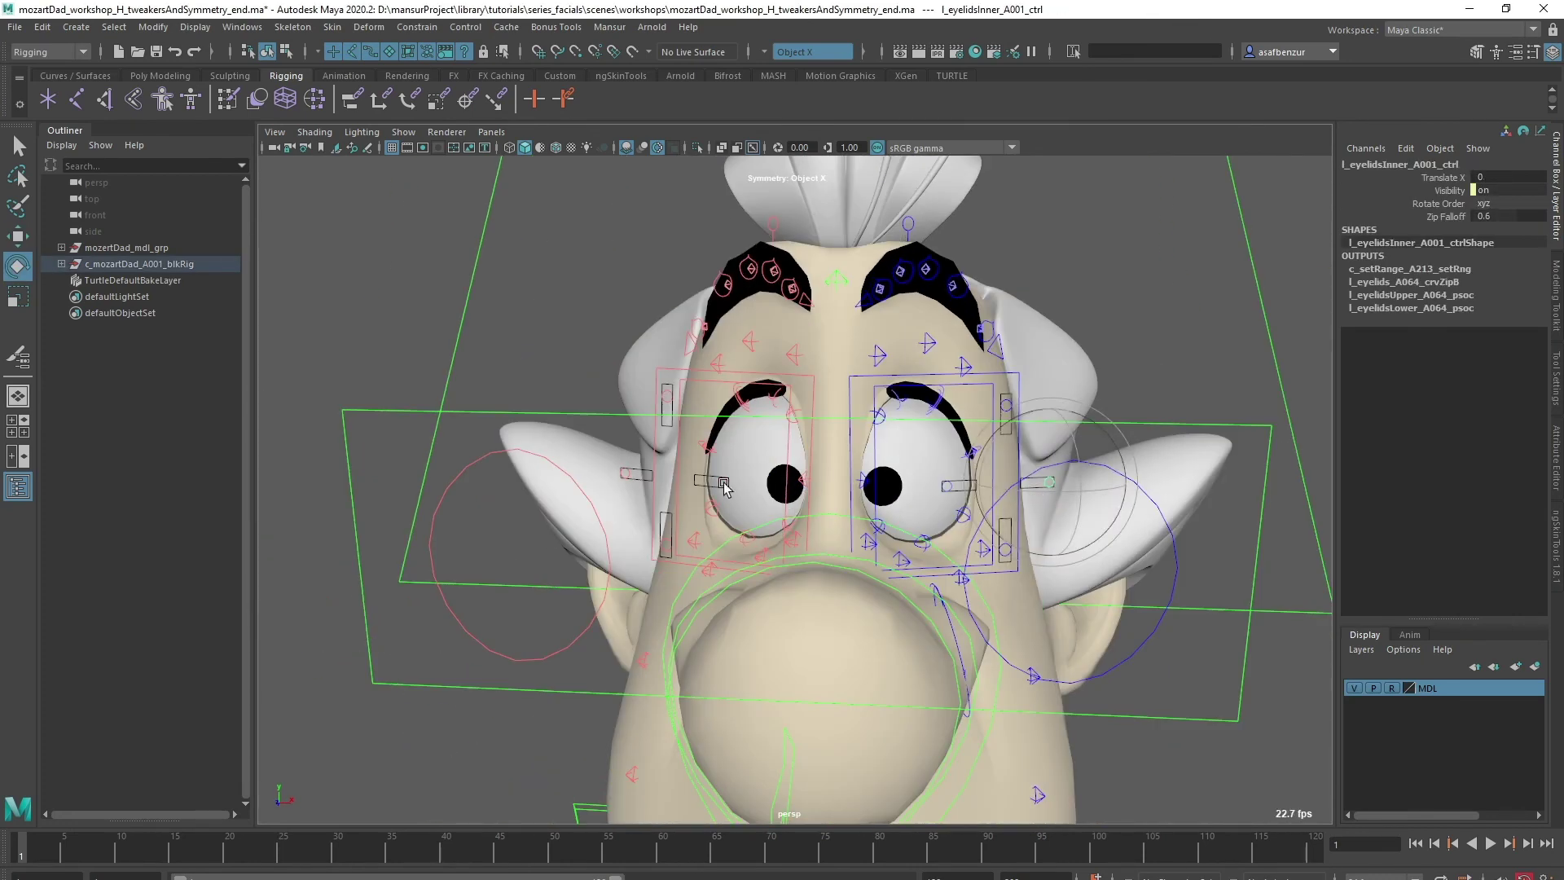
# Try sliding the eyelid corner controls of both eyes sideways, and undo the move
pyautogui.press('q')
pyautogui.keyDown('shift'); pyautogui.click(627, 474); pyautogui.keyUp('shift')
pyautogui.press('w')
pyautogui.moveTo(998, 484); pyautogui.dragTo(965, 484)
pyautogui.hotkey('ctrl', 'z')
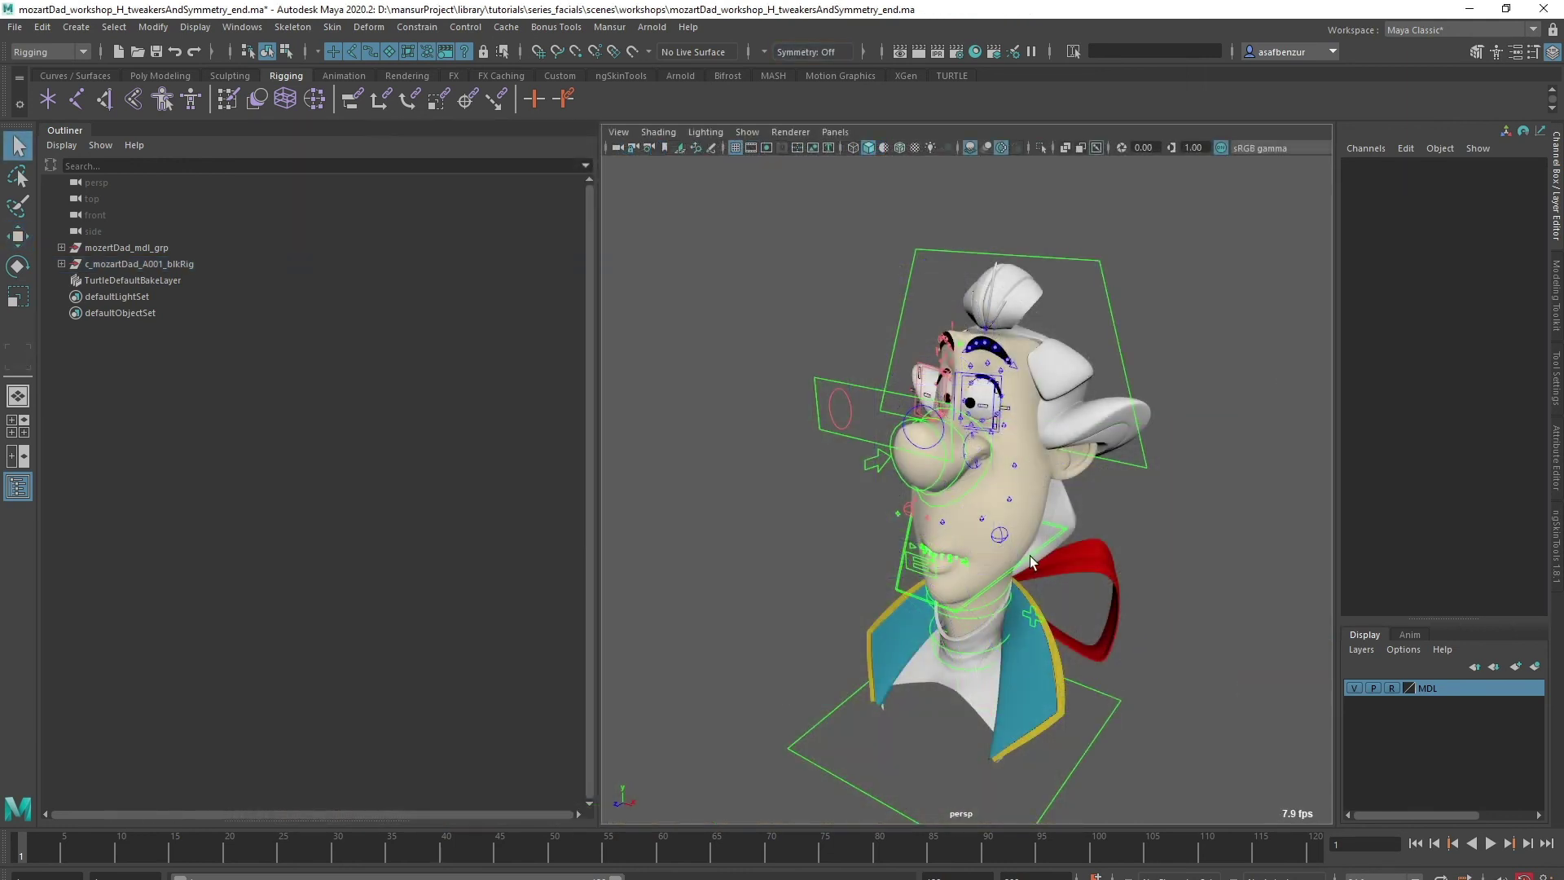
# Select the mouth corner controls on both sides and move them upward to form a smile
pyautogui.click(993, 551)
pyautogui.keyDown('alt'); pyautogui.moveTo(936, 489); pyautogui.dragTo(995, 626); pyautogui.keyUp('alt')
pyautogui.press('e')
pyautogui.scroll(1, 1026, 620)
pyautogui.click(1027, 619)
pyautogui.click(1057, 638)
pyautogui.keyDown('shift'); pyautogui.click(966, 636); pyautogui.keyUp('shift')
pyautogui.press('w')
pyautogui.moveTo(899, 575); pyautogui.dragTo(810, 477)
# Adjust an extra attribute of the selected mouth controls and rotate the mouth open into a wide smile
pyautogui.keyDown('alt'); pyautogui.moveTo(1051, 587); pyautogui.dragTo(991, 645); pyautogui.keyUp('alt')
pyautogui.moveTo(1427, 372); pyautogui.dragTo(1426, 386)
pyautogui.moveTo(1249, 444); pyautogui.dragTo(1124, 447, button='middle')
pyautogui.keyDown('alt'); pyautogui.moveTo(1075, 497); pyautogui.dragTo(1151, 472); pyautogui.keyUp('alt')
pyautogui.press('e')
pyautogui.moveTo(910, 473); pyautogui.dragTo(934, 492)
# Move the middle upper-lip control slightly downward to refine the open smile
pyautogui.click(1222, 522)
pyautogui.keyDown('alt'); pyautogui.moveTo(1221, 521); pyautogui.dragTo(1189, 521); pyautogui.keyUp('alt')
pyautogui.scroll(5, 1023, 705)
pyautogui.click(1018, 706)
pyautogui.press('w')
pyautogui.click(994, 685)
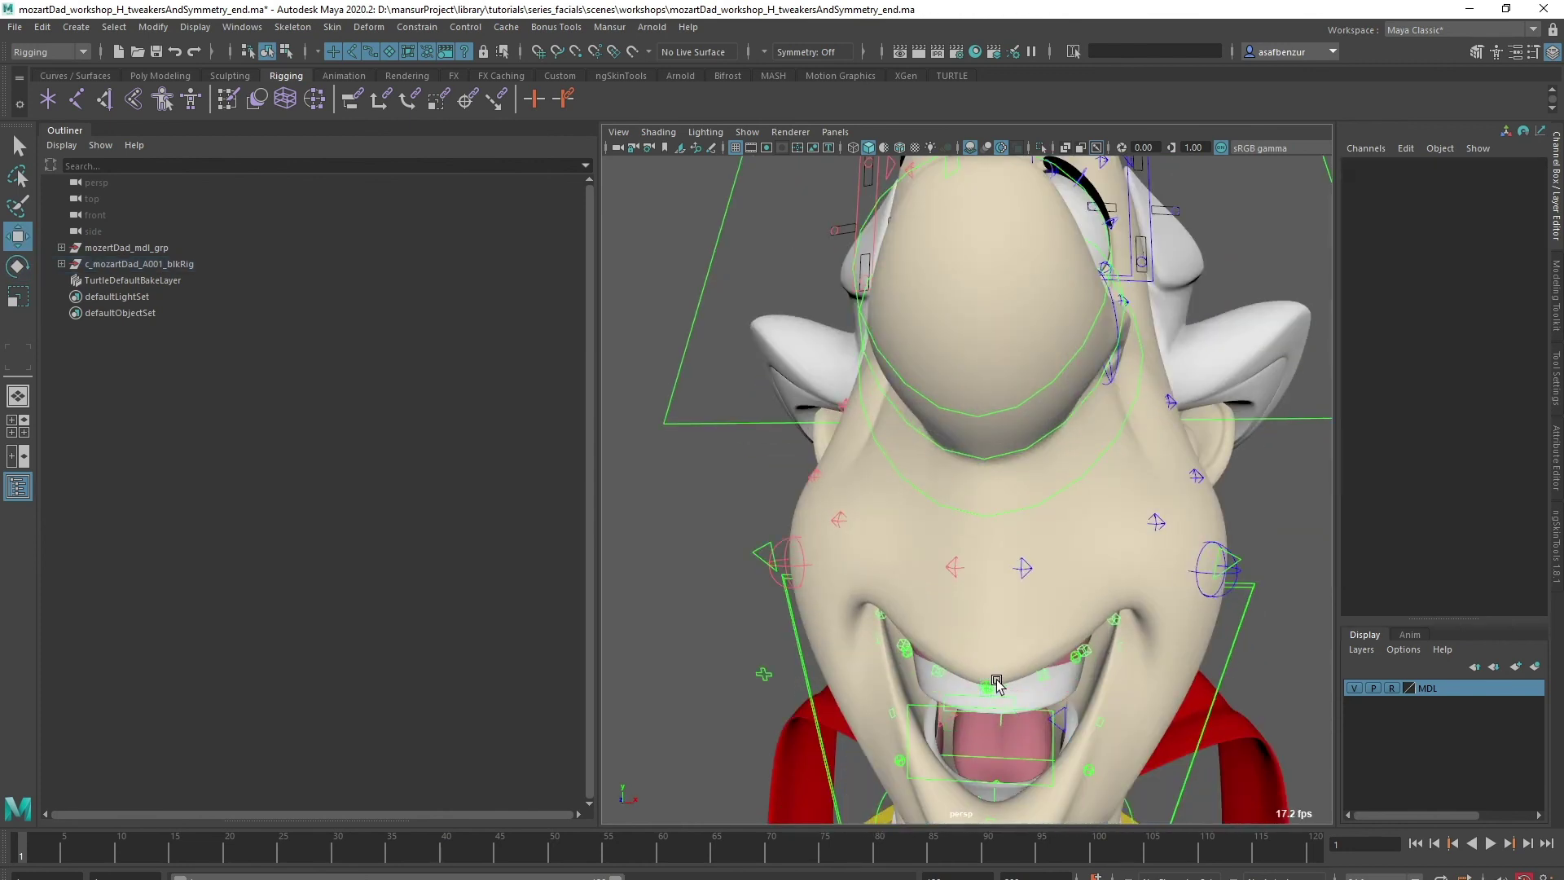
pyautogui.click(995, 685)
pyautogui.moveTo(994, 685); pyautogui.dragTo(988, 698)
pyautogui.click(1058, 570)
# Select the left and right eyebrow controls and raise both eyebrows
pyautogui.moveTo(1083, 554)
pyautogui.keyDown('alt'); pyautogui.mouseDown()
pyautogui.moveTo(998, 570)
pyautogui.moveTo(1075, 554)
pyautogui.mouseUp(); pyautogui.keyUp('alt')
pyautogui.scroll(-5, 1051, 521)
pyautogui.click(1054, 379)
pyautogui.press('q')
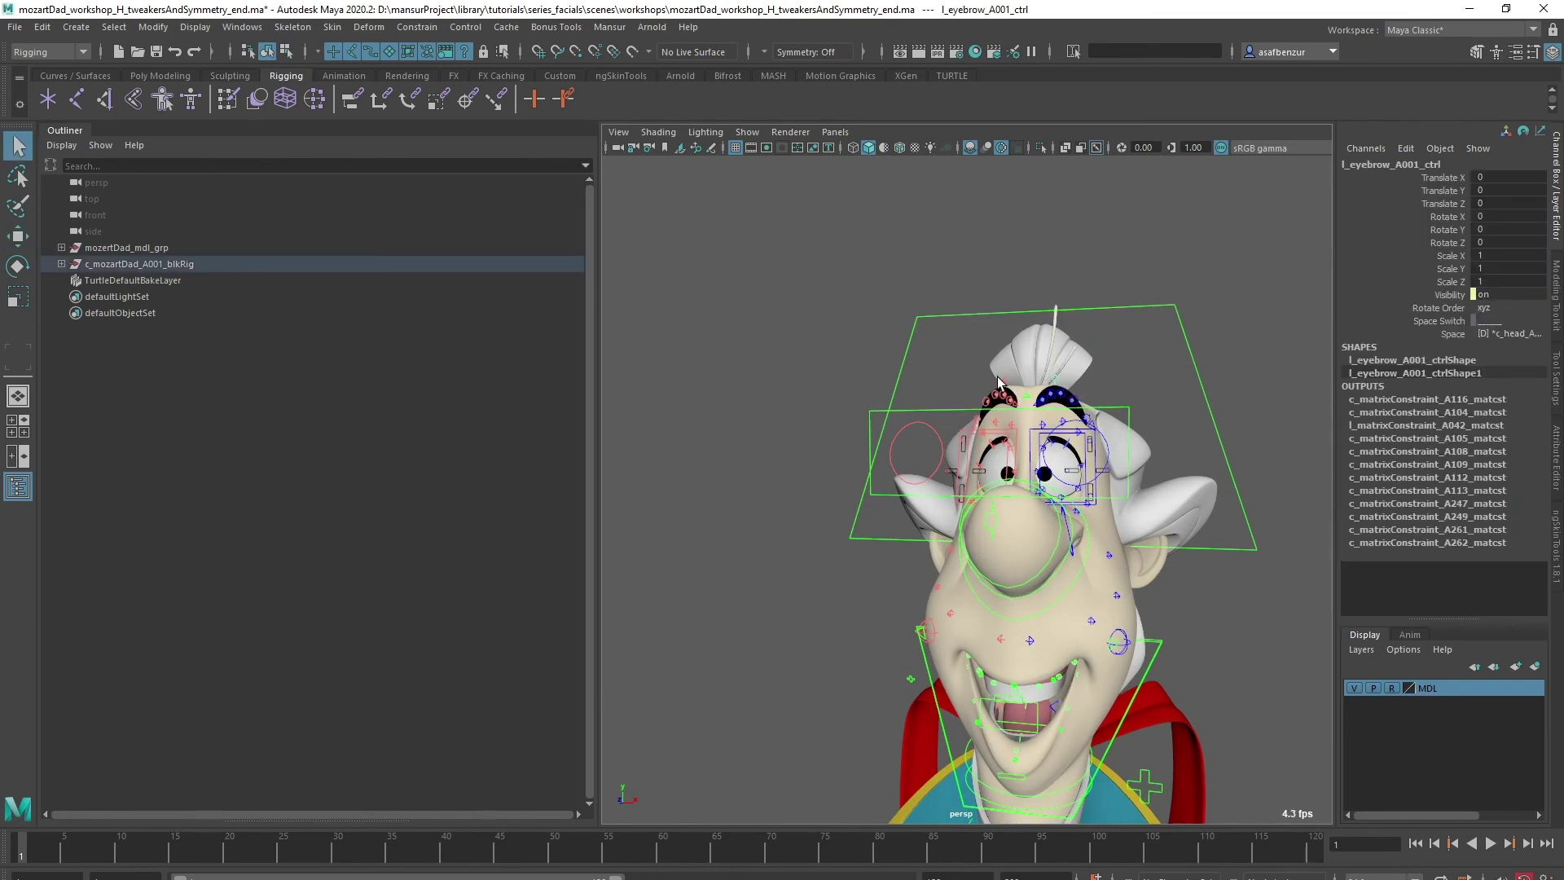
pyautogui.moveTo(1010, 361); pyautogui.dragTo(1010, 326)
# Select both upper eyelid controls and raise the lids to a Translate Z of about -0.64
pyautogui.scroll(5, 1010, 361)
pyautogui.click(1129, 488)
pyautogui.click(1132, 492)
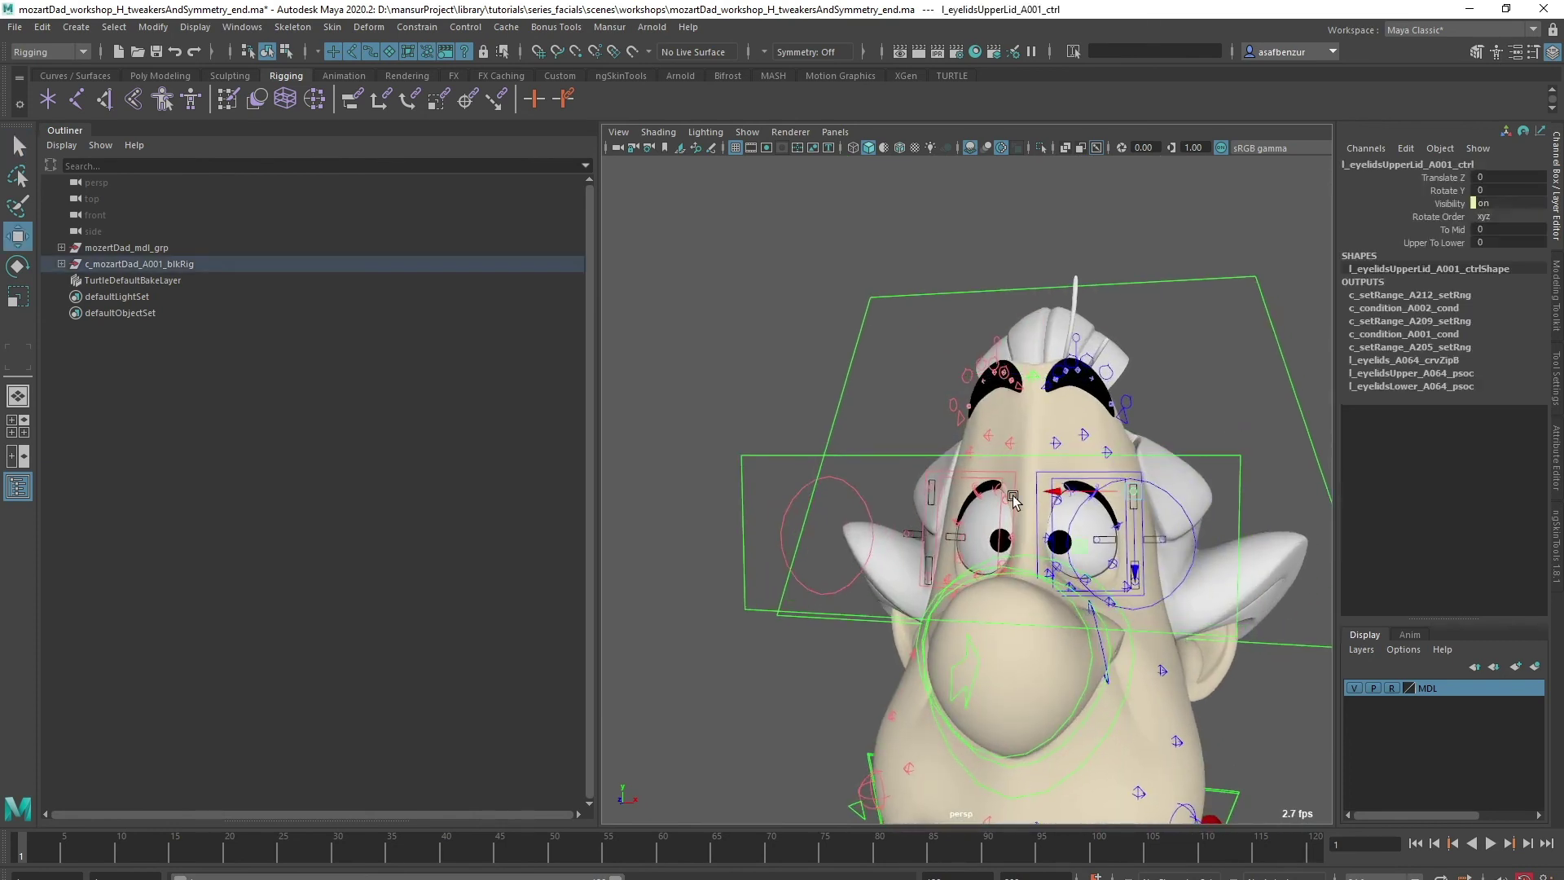
pyautogui.scroll(-5, 1132, 547)
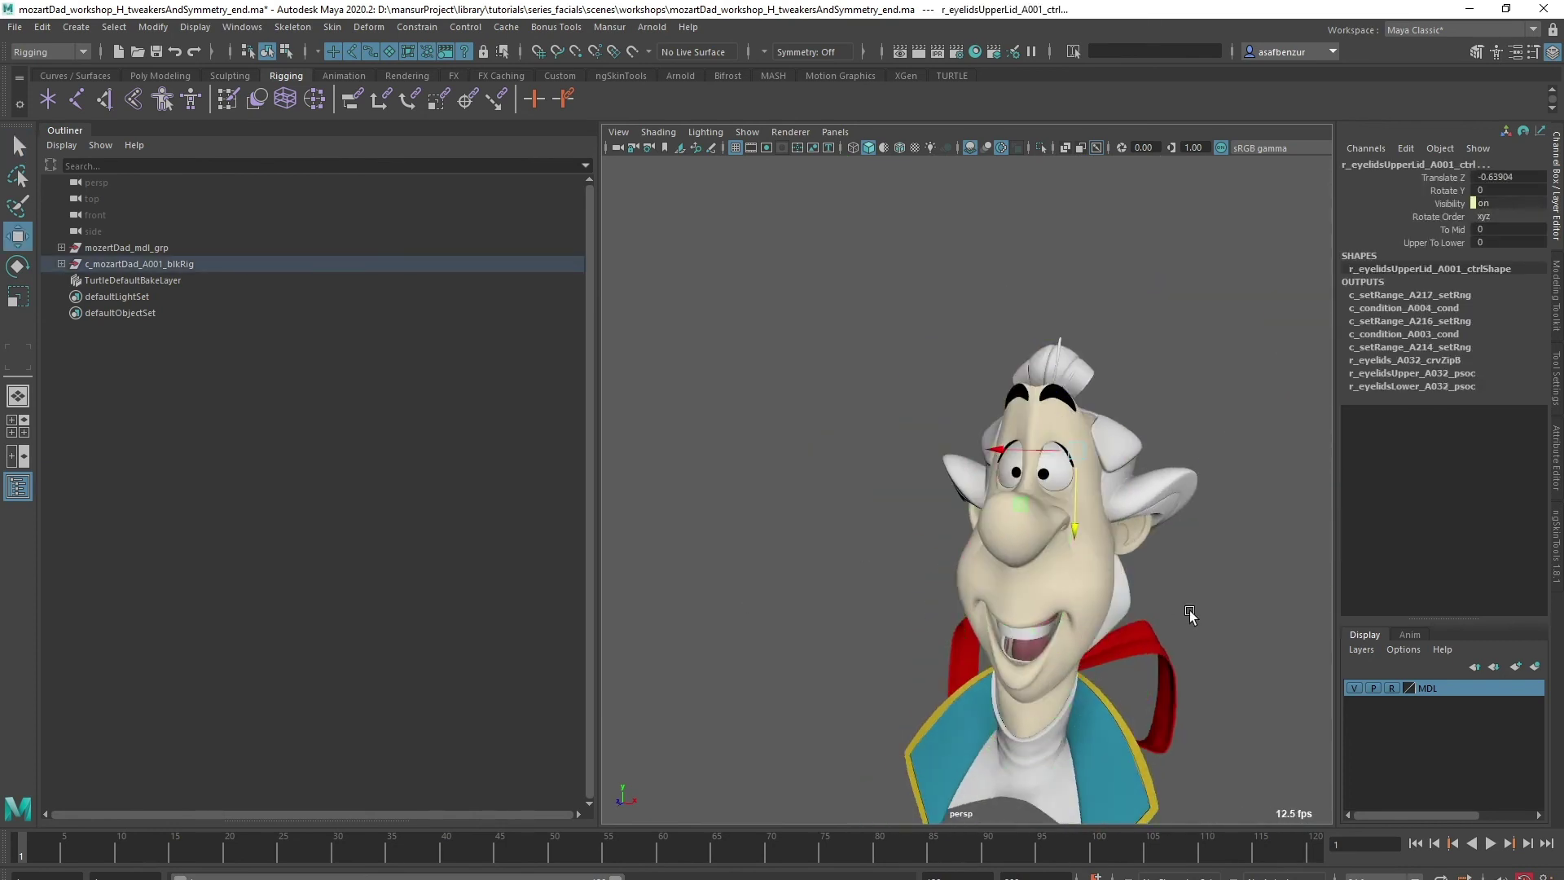